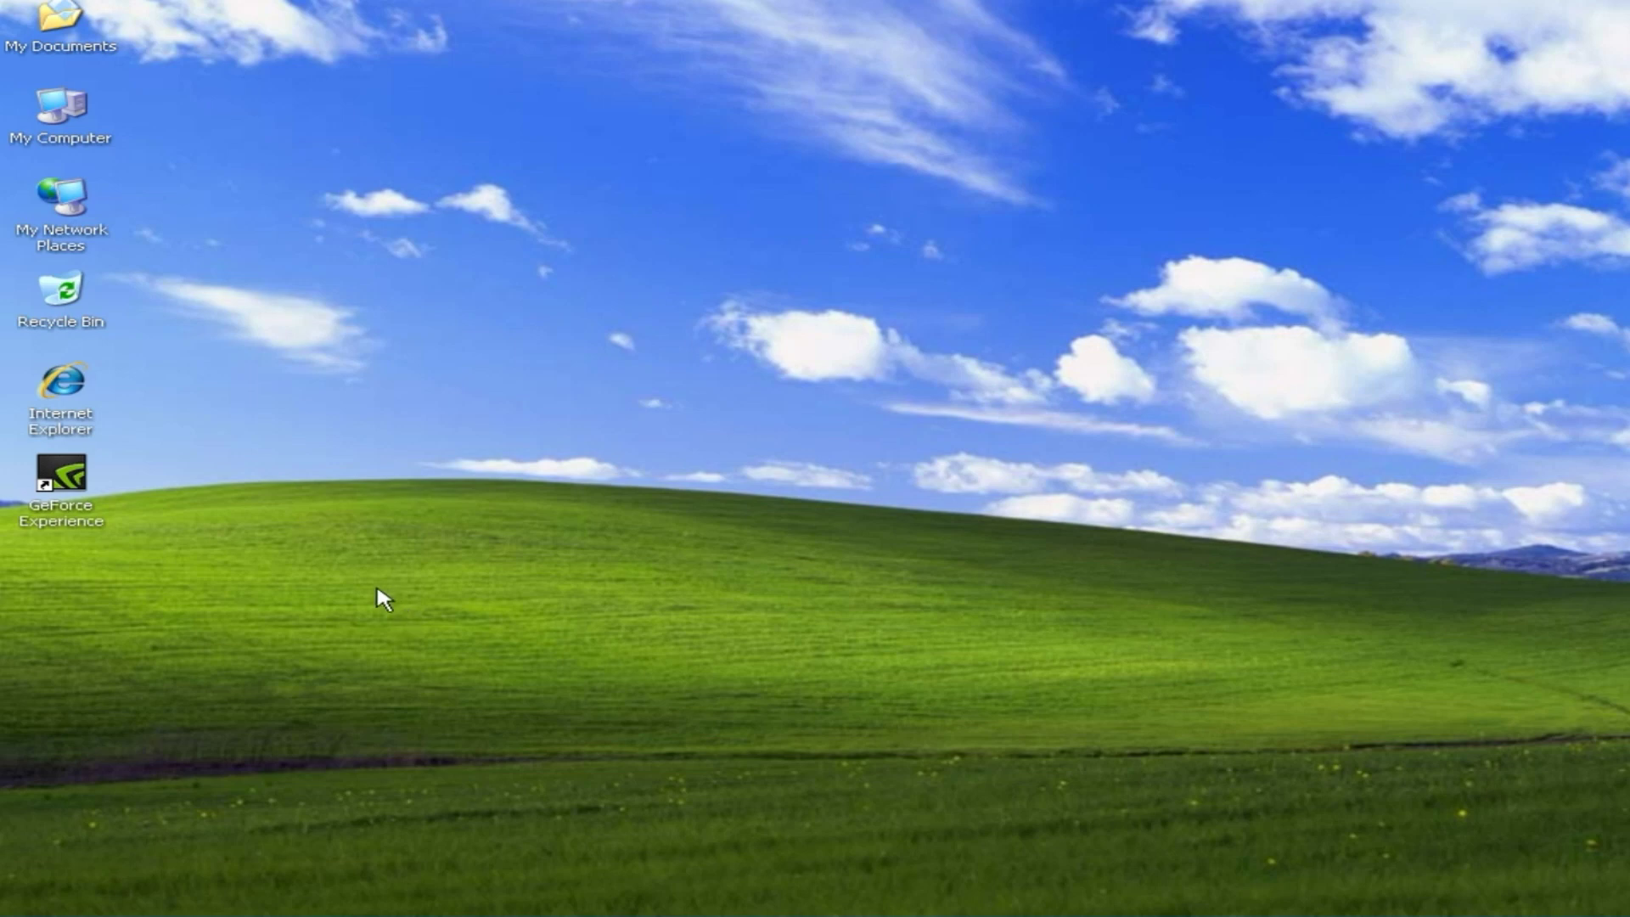
# Step: Rename the XP computer from TEST-PC to COM-XP in WORKGROUP and choose to restart later
pyautogui.rightClick(76, 125)
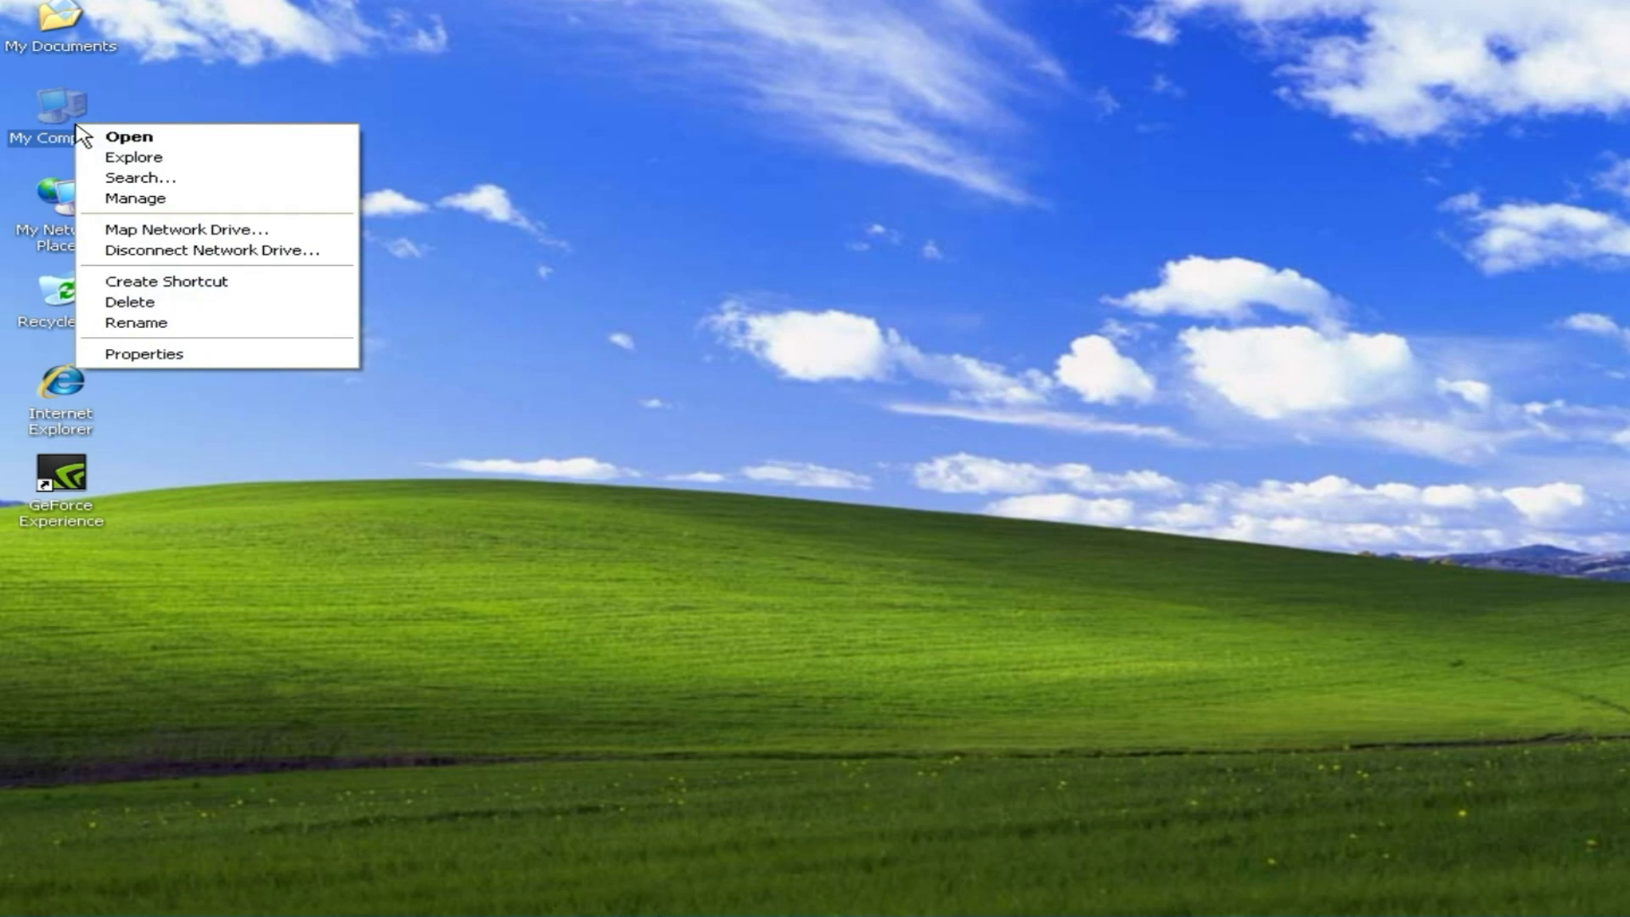
pyautogui.click(221, 354)
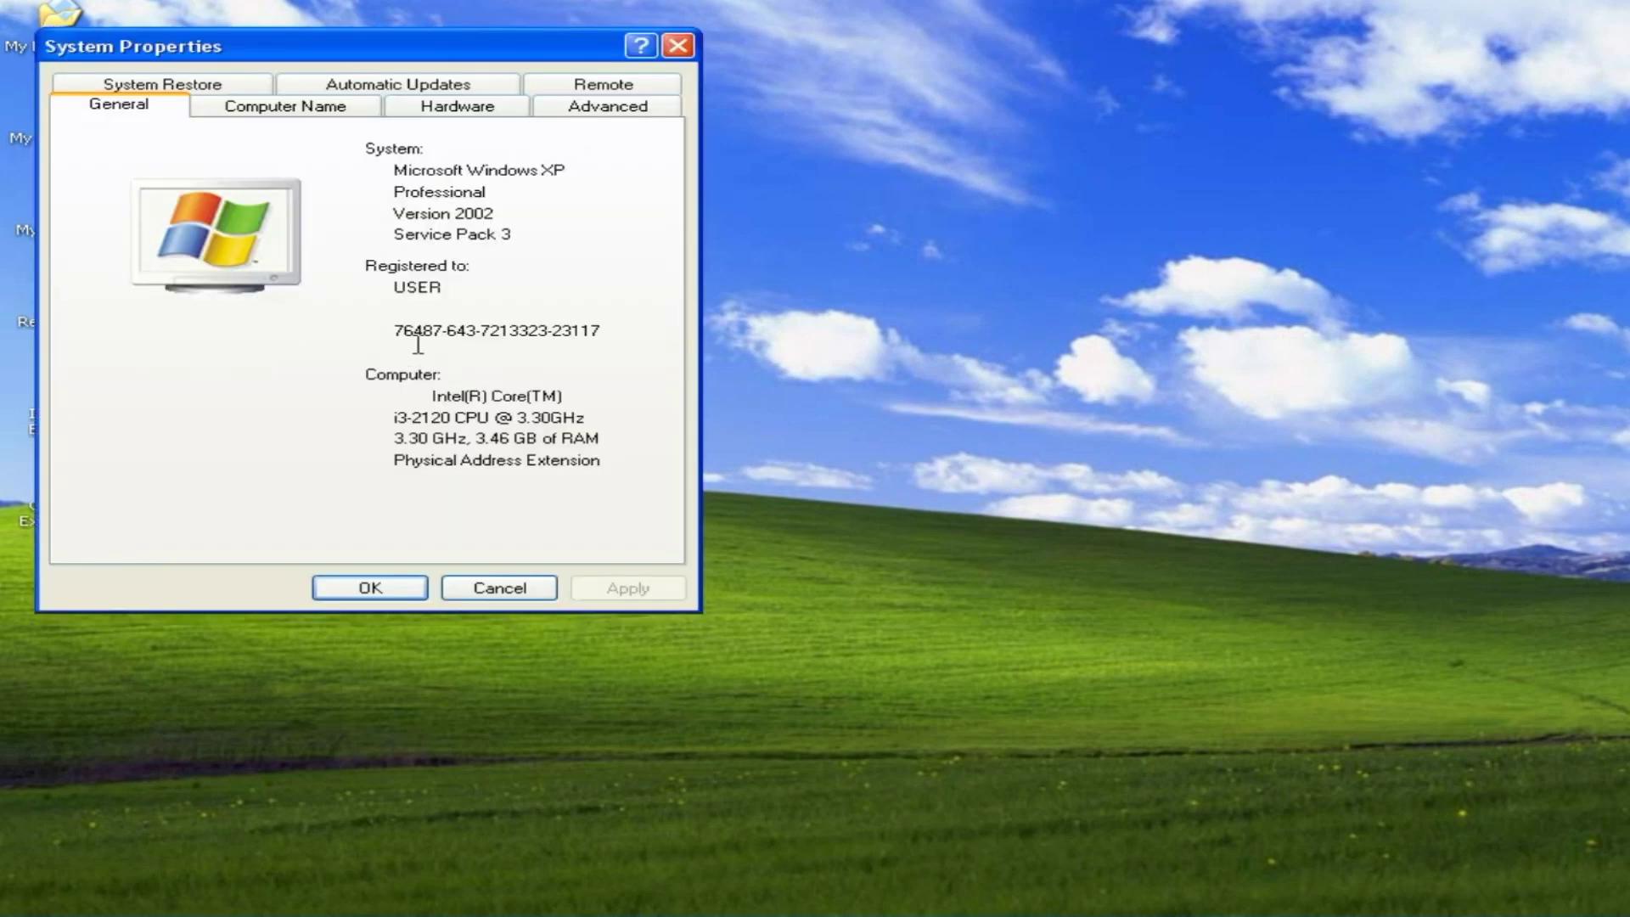
pyautogui.click(311, 119)
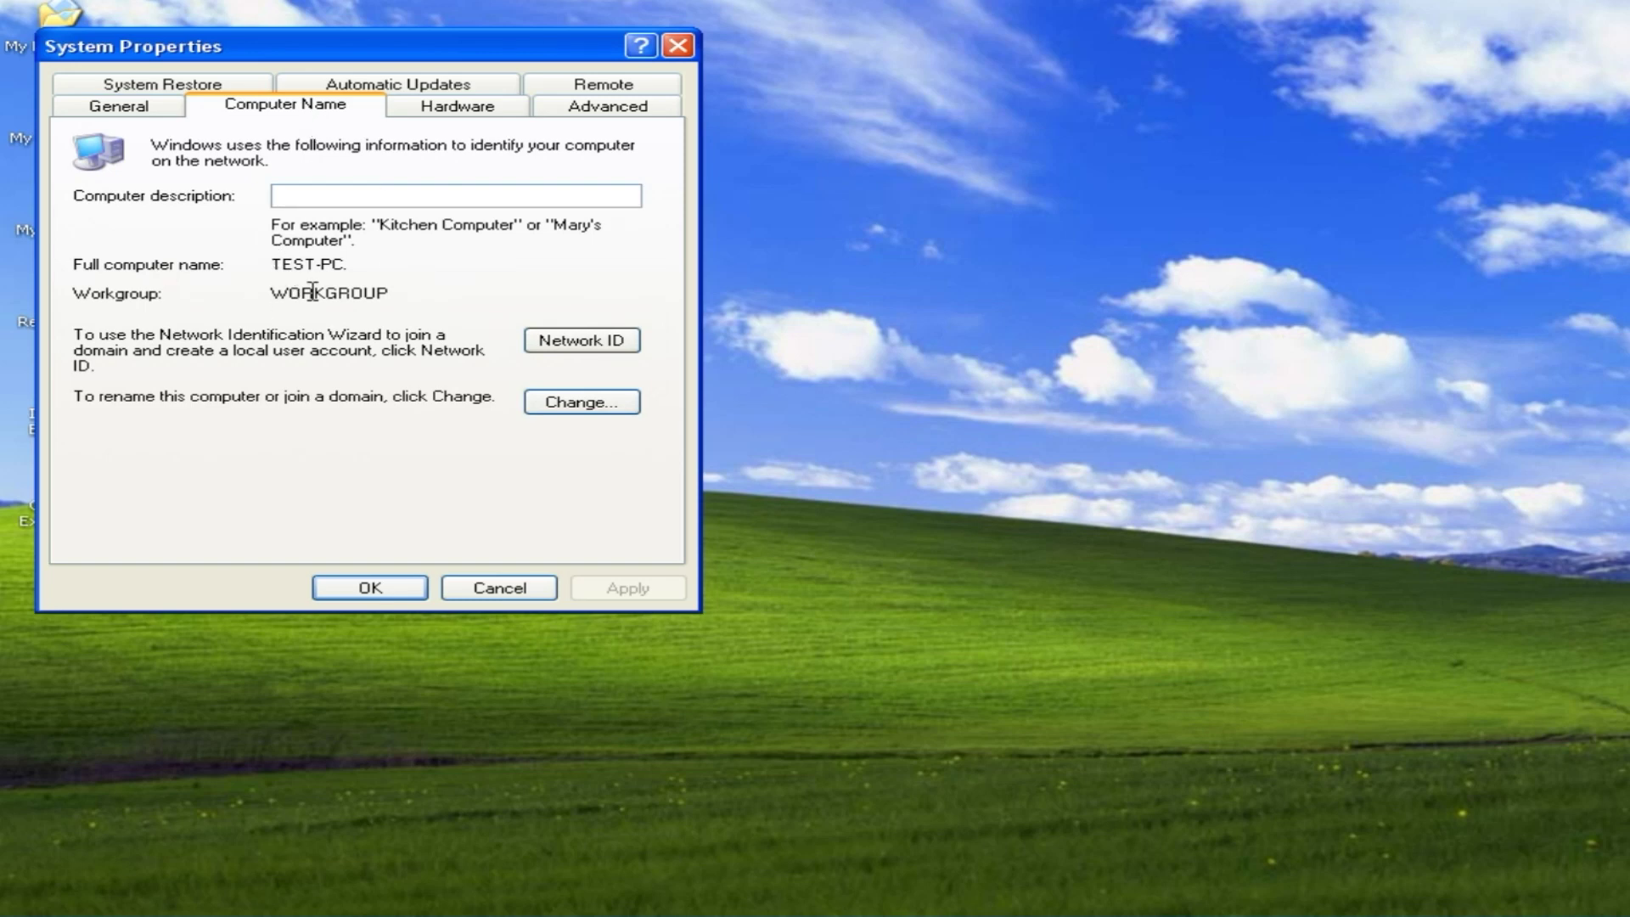
pyautogui.click(584, 403)
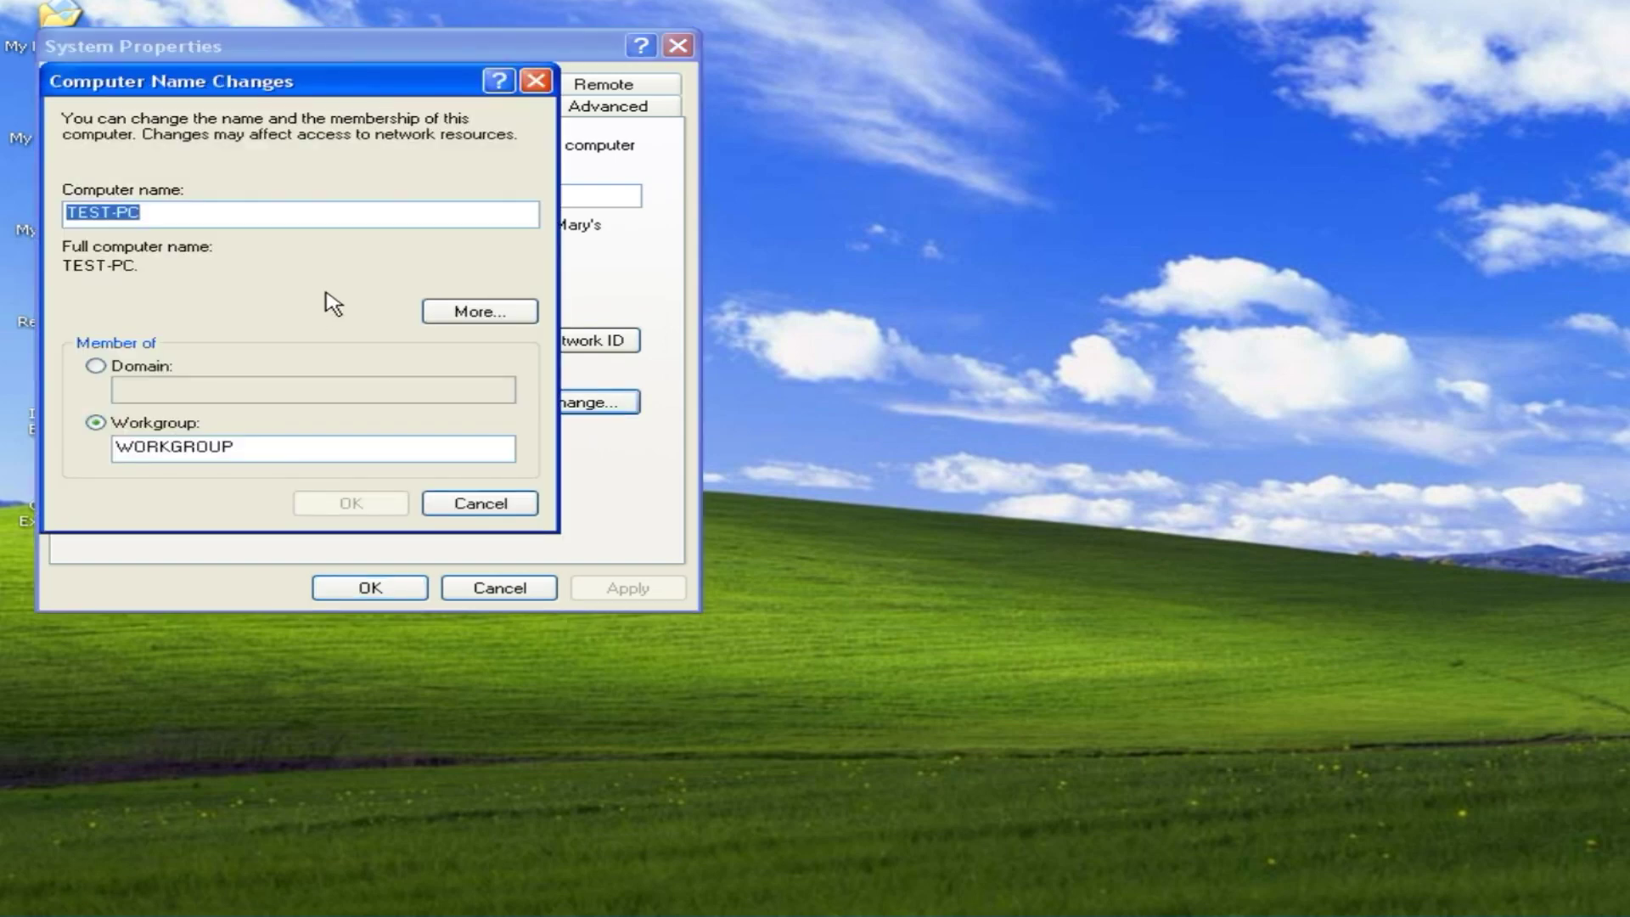
pyautogui.write('COM')
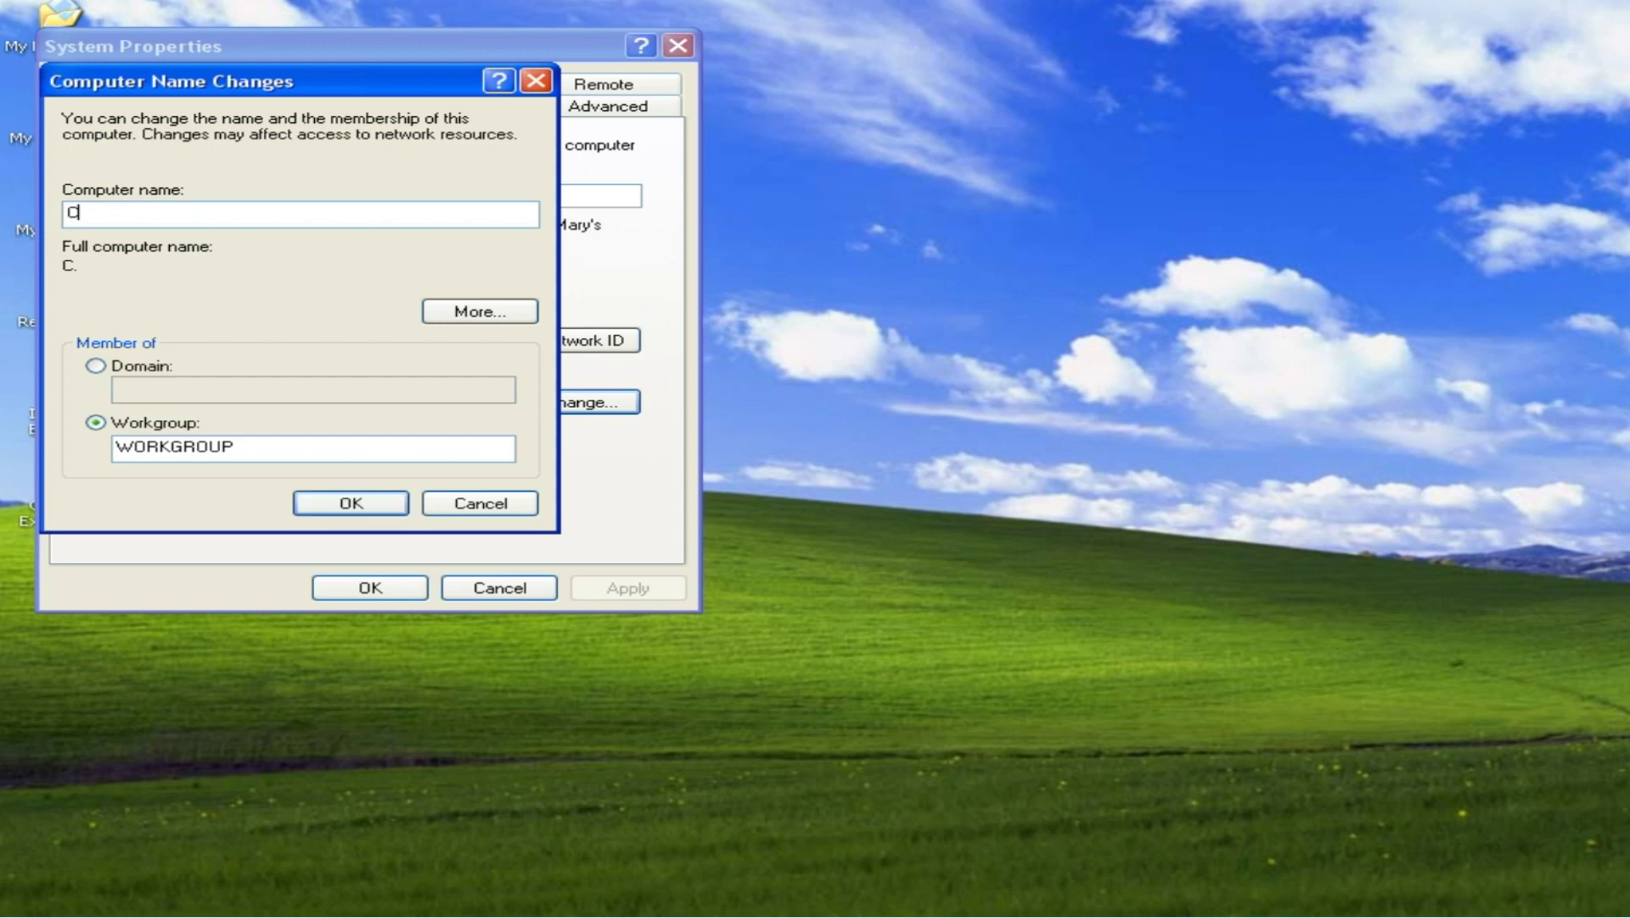
pyautogui.write('-XP')
pyautogui.click(351, 505)
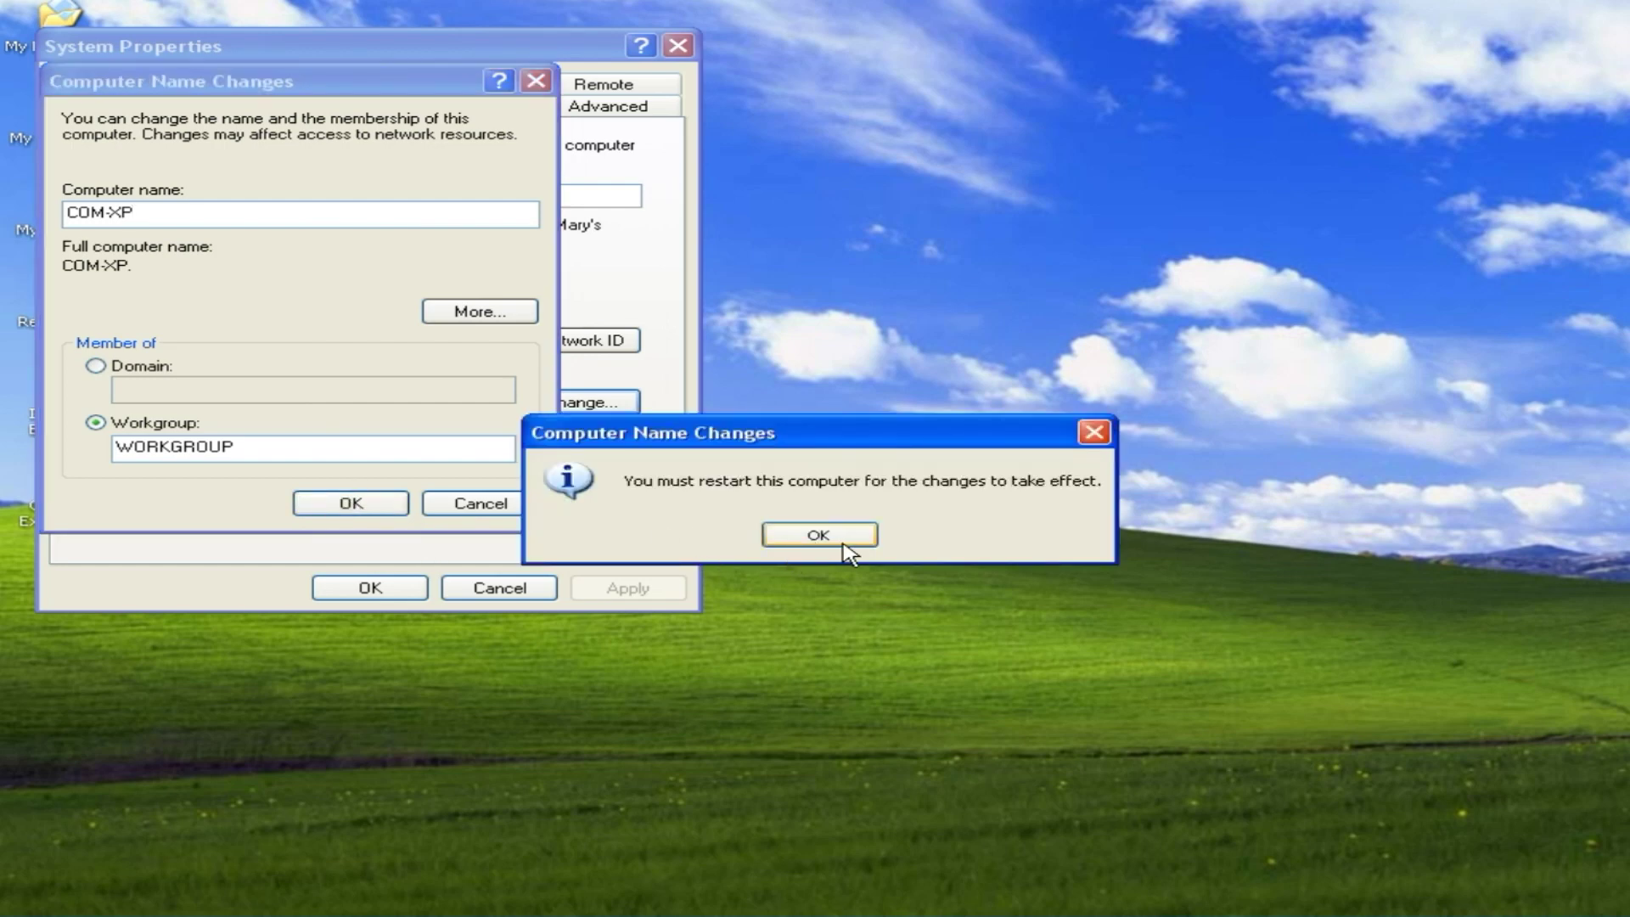
pyautogui.click(845, 547)
pyautogui.click(389, 587)
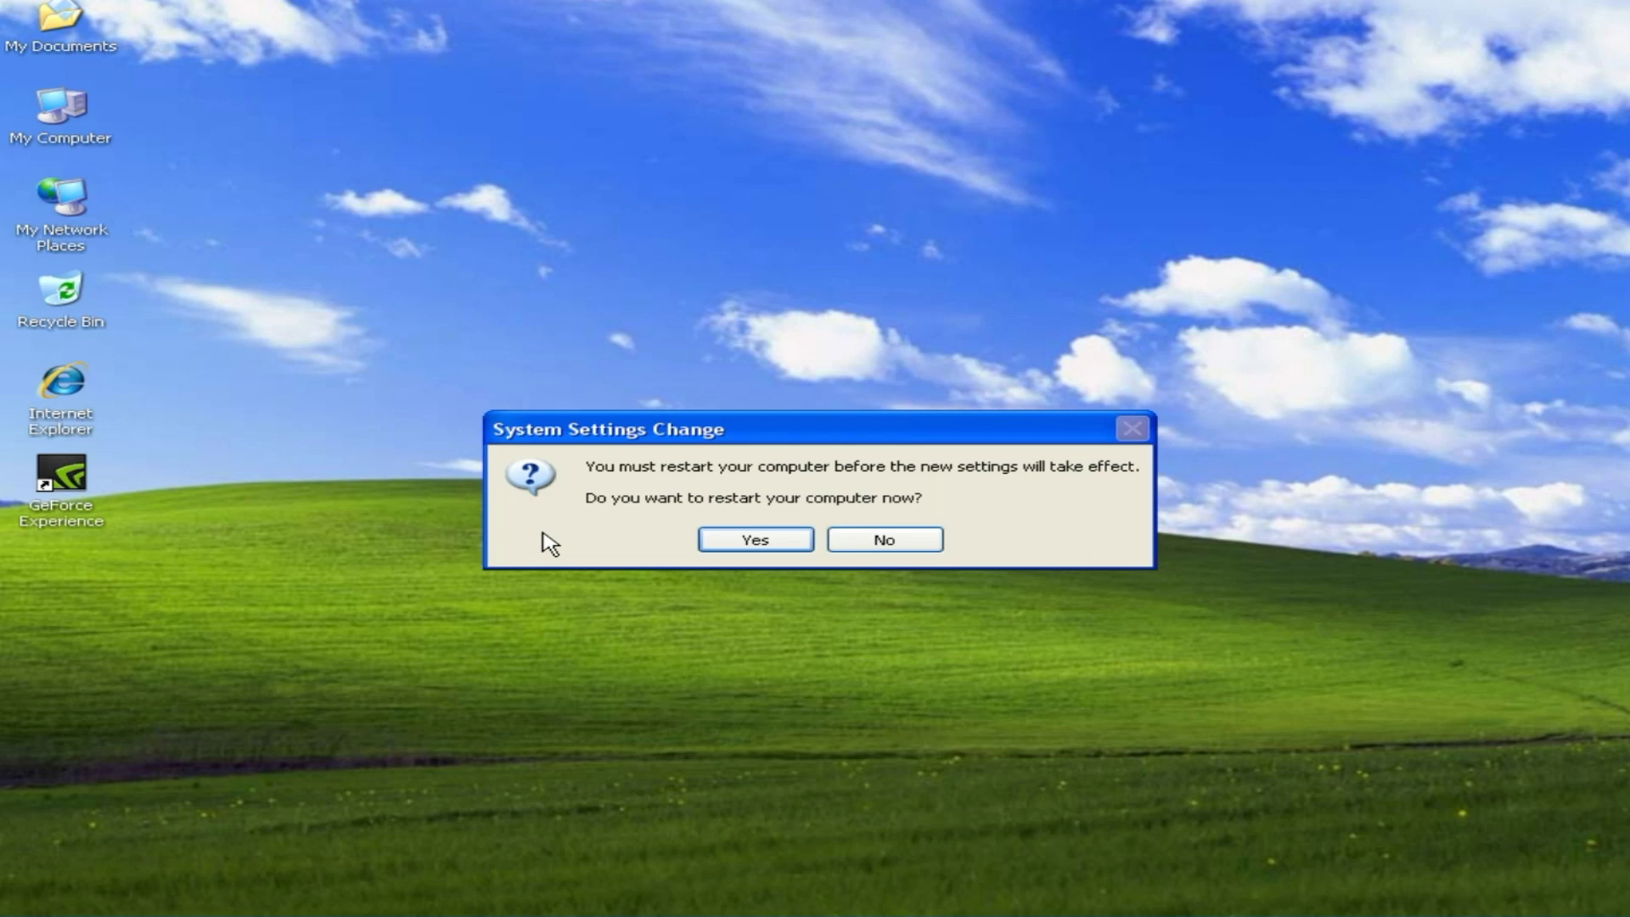
pyautogui.click(883, 540)
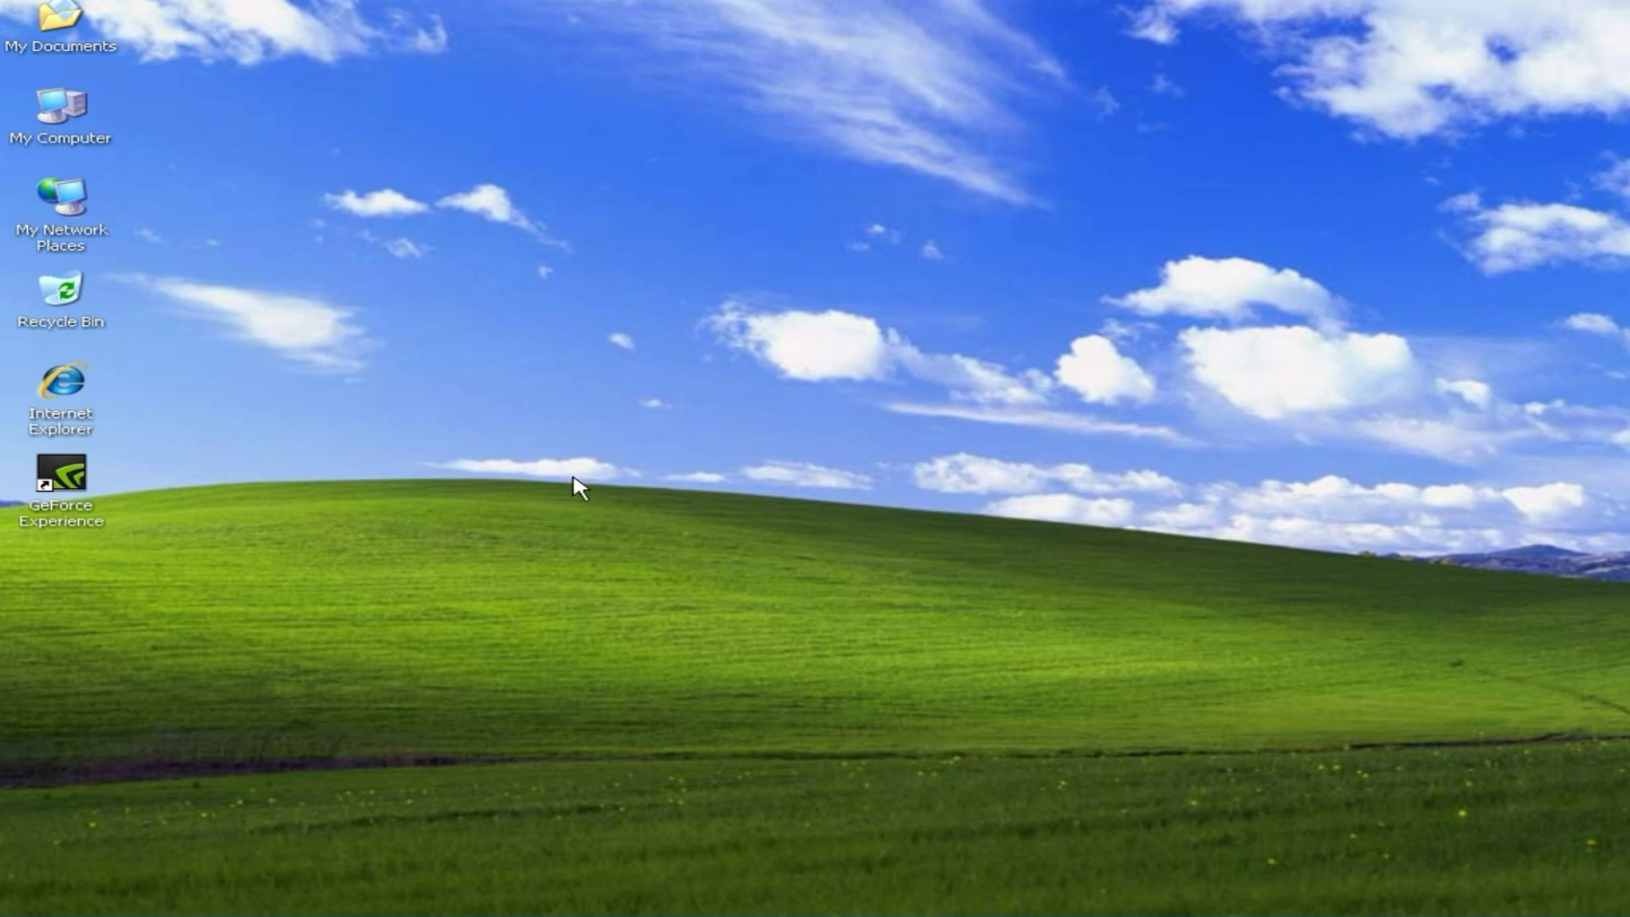
# Step: Bring up Internet Protocol (TCP/IP) Properties for the XP Local Area Connection
pyautogui.rightClick(68, 204)
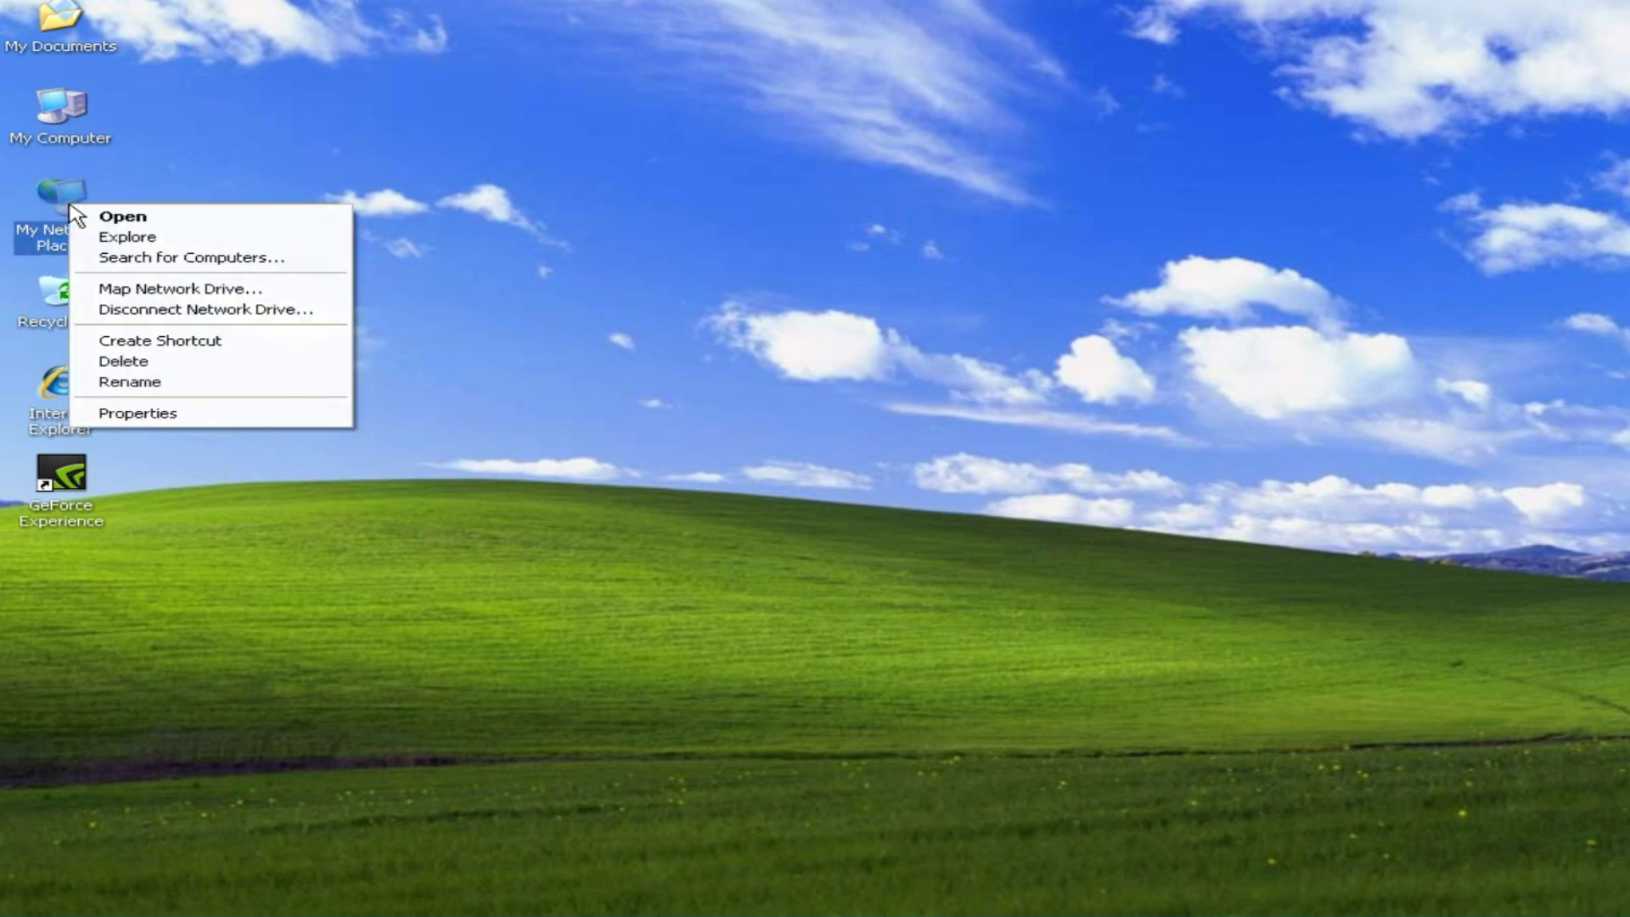
pyautogui.click(251, 416)
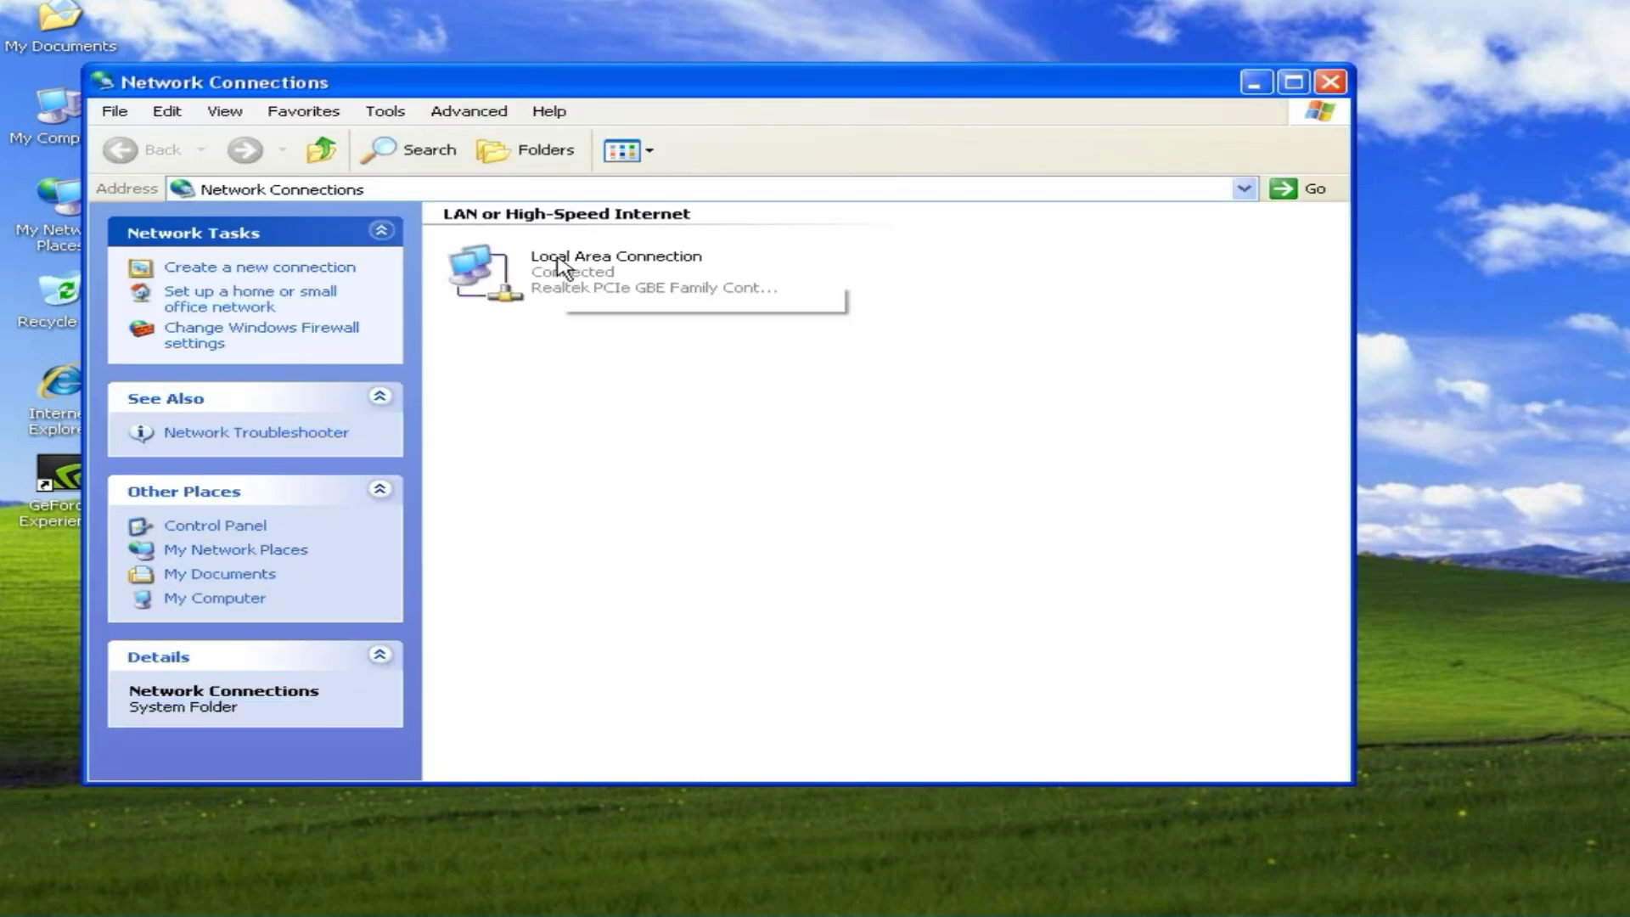
pyautogui.click(563, 273)
pyautogui.rightClick(562, 274)
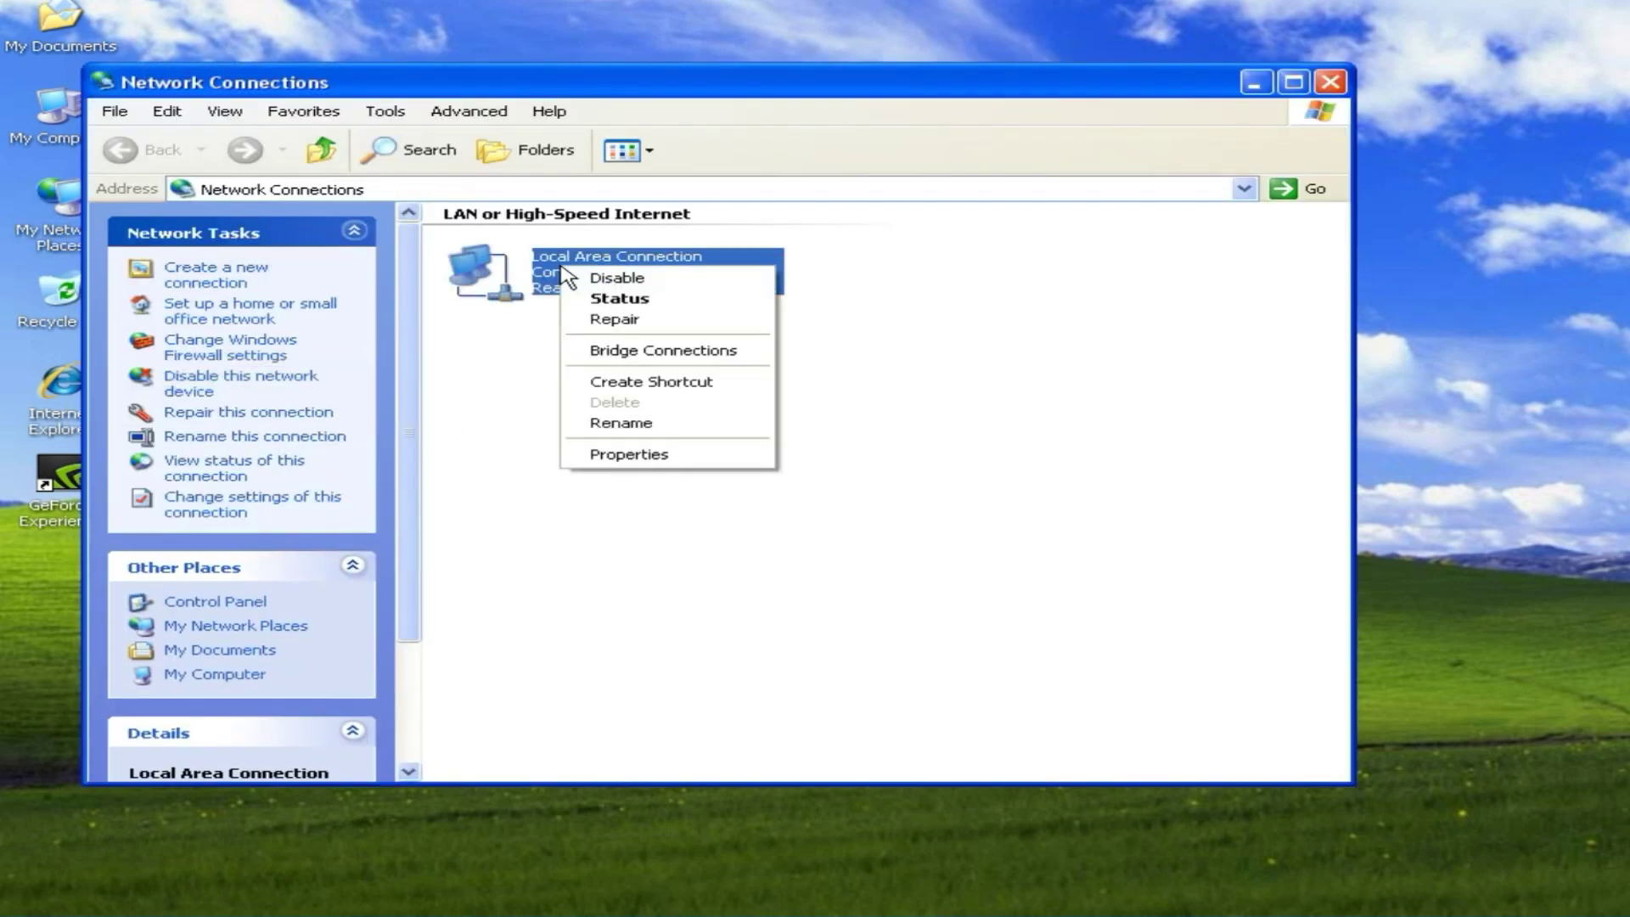
pyautogui.click(684, 454)
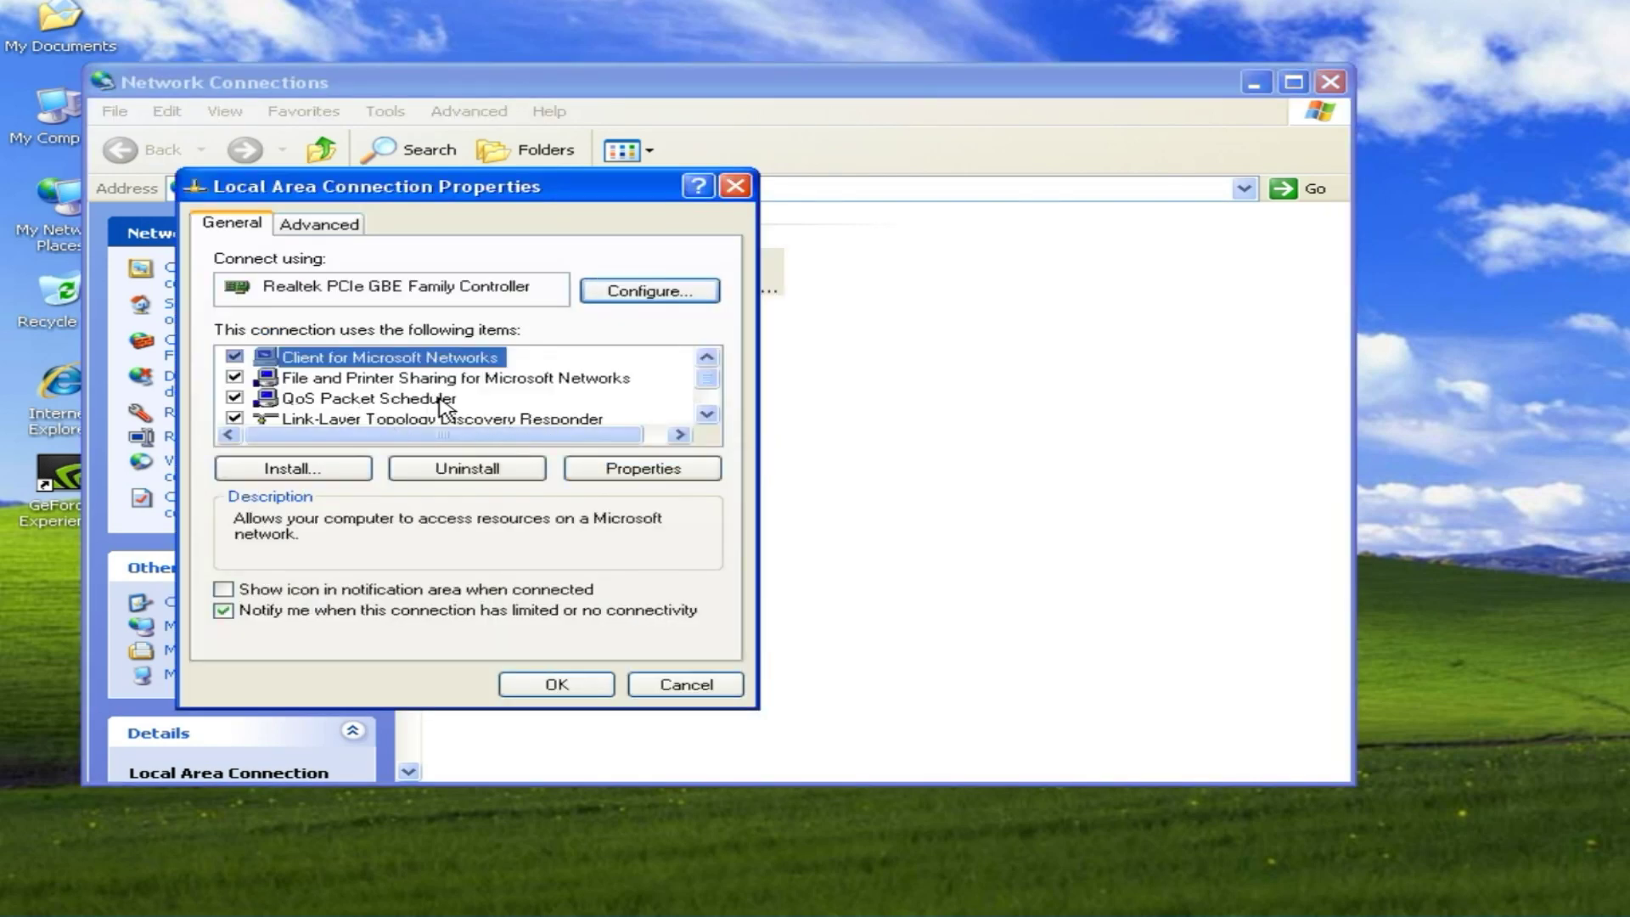
pyautogui.scroll(-1, 477, 409)
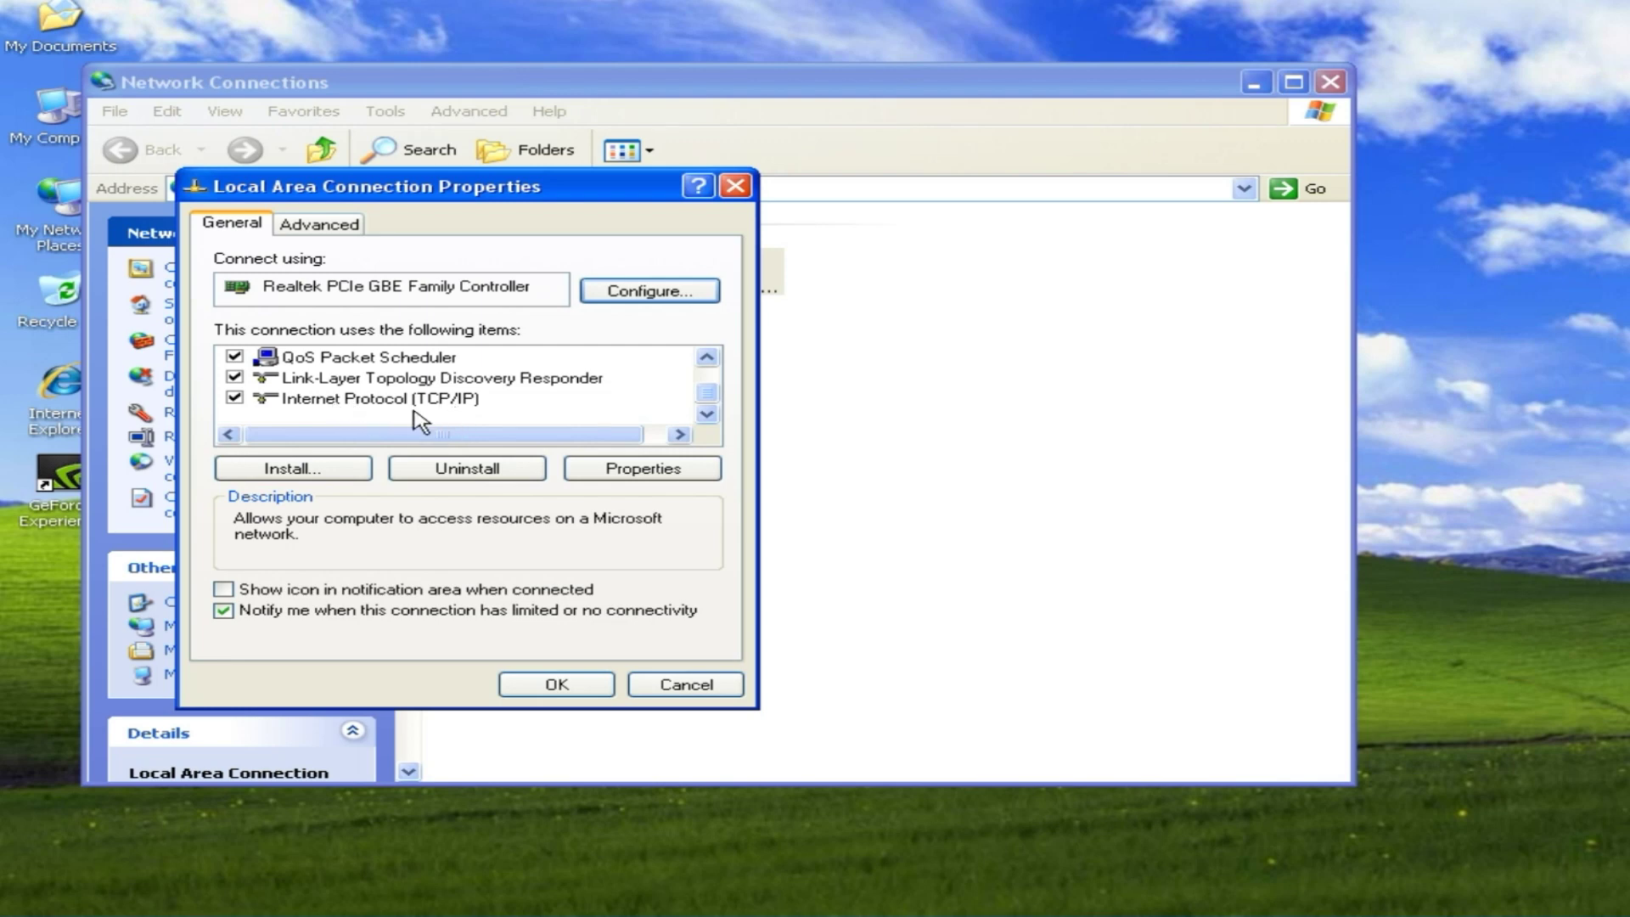
pyautogui.click(412, 408)
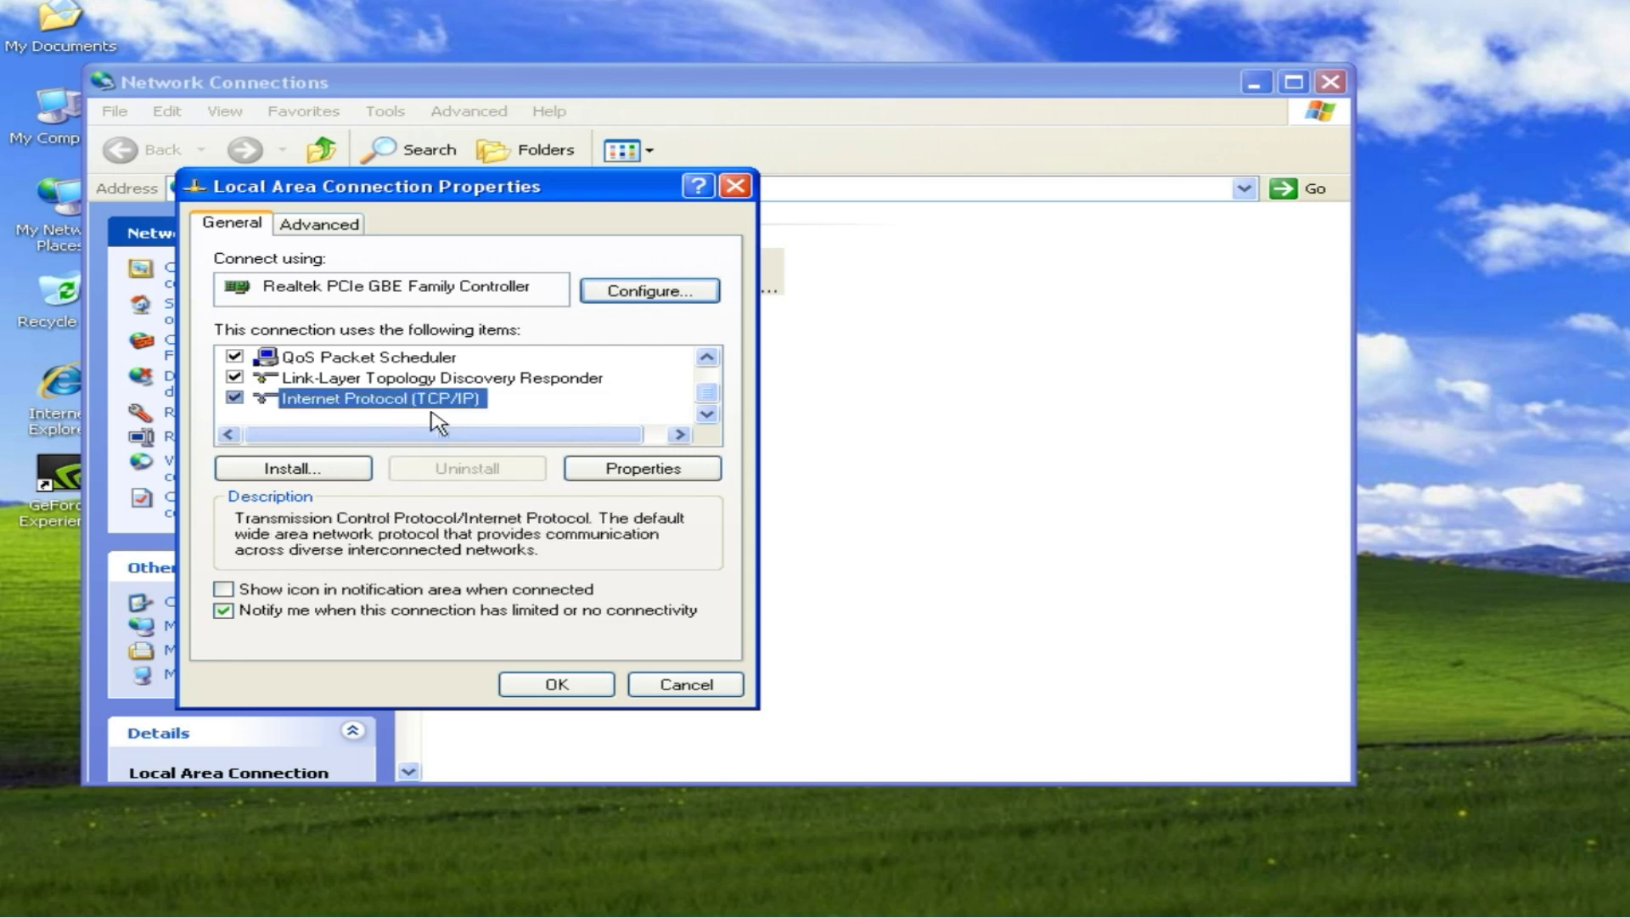
pyautogui.click(660, 477)
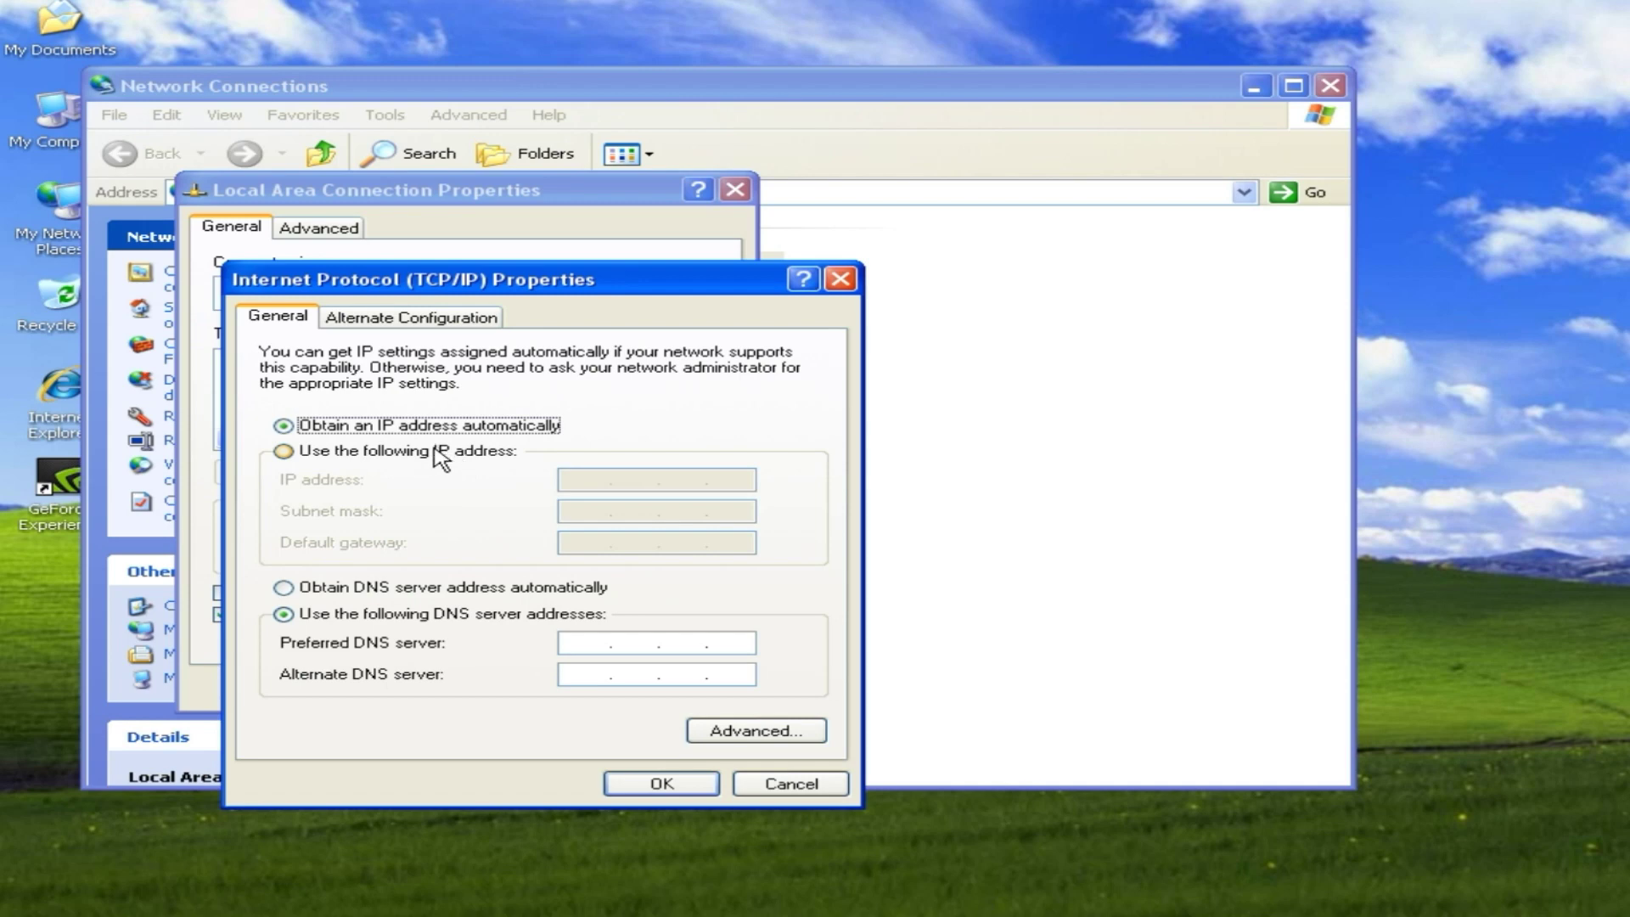
# Step: Set static IP 192.168.1.60, mask 255.255.255.0 and gateway 192.168.1.1
pyautogui.click(386, 457)
pyautogui.click(577, 477)
pyautogui.write('192.168.1.60')
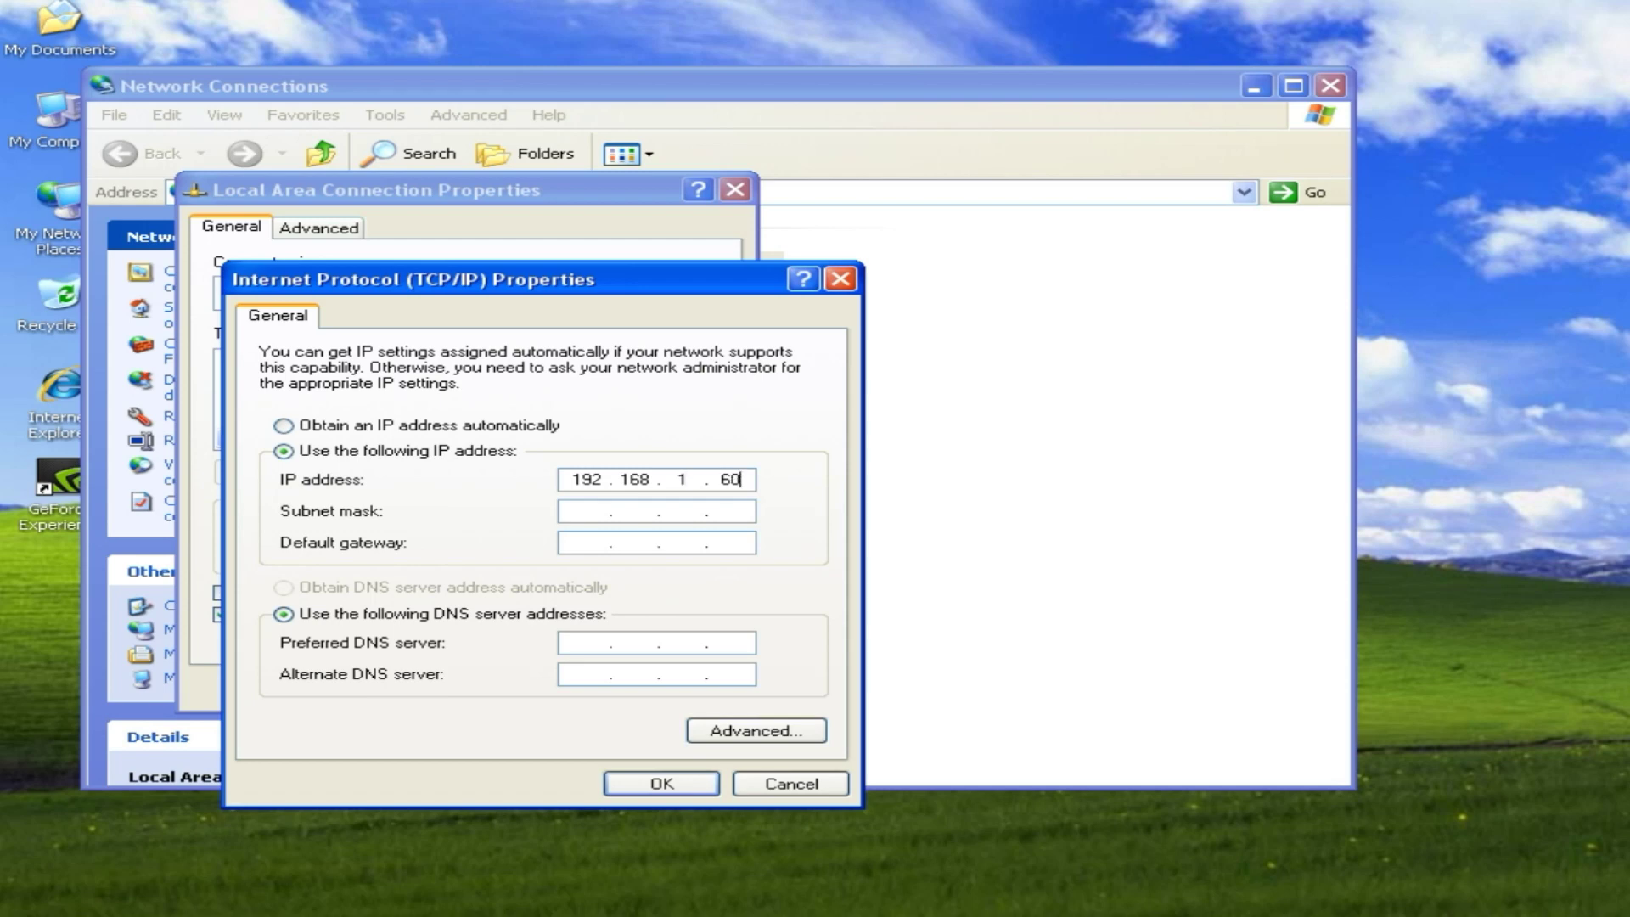
pyautogui.press('Tab')
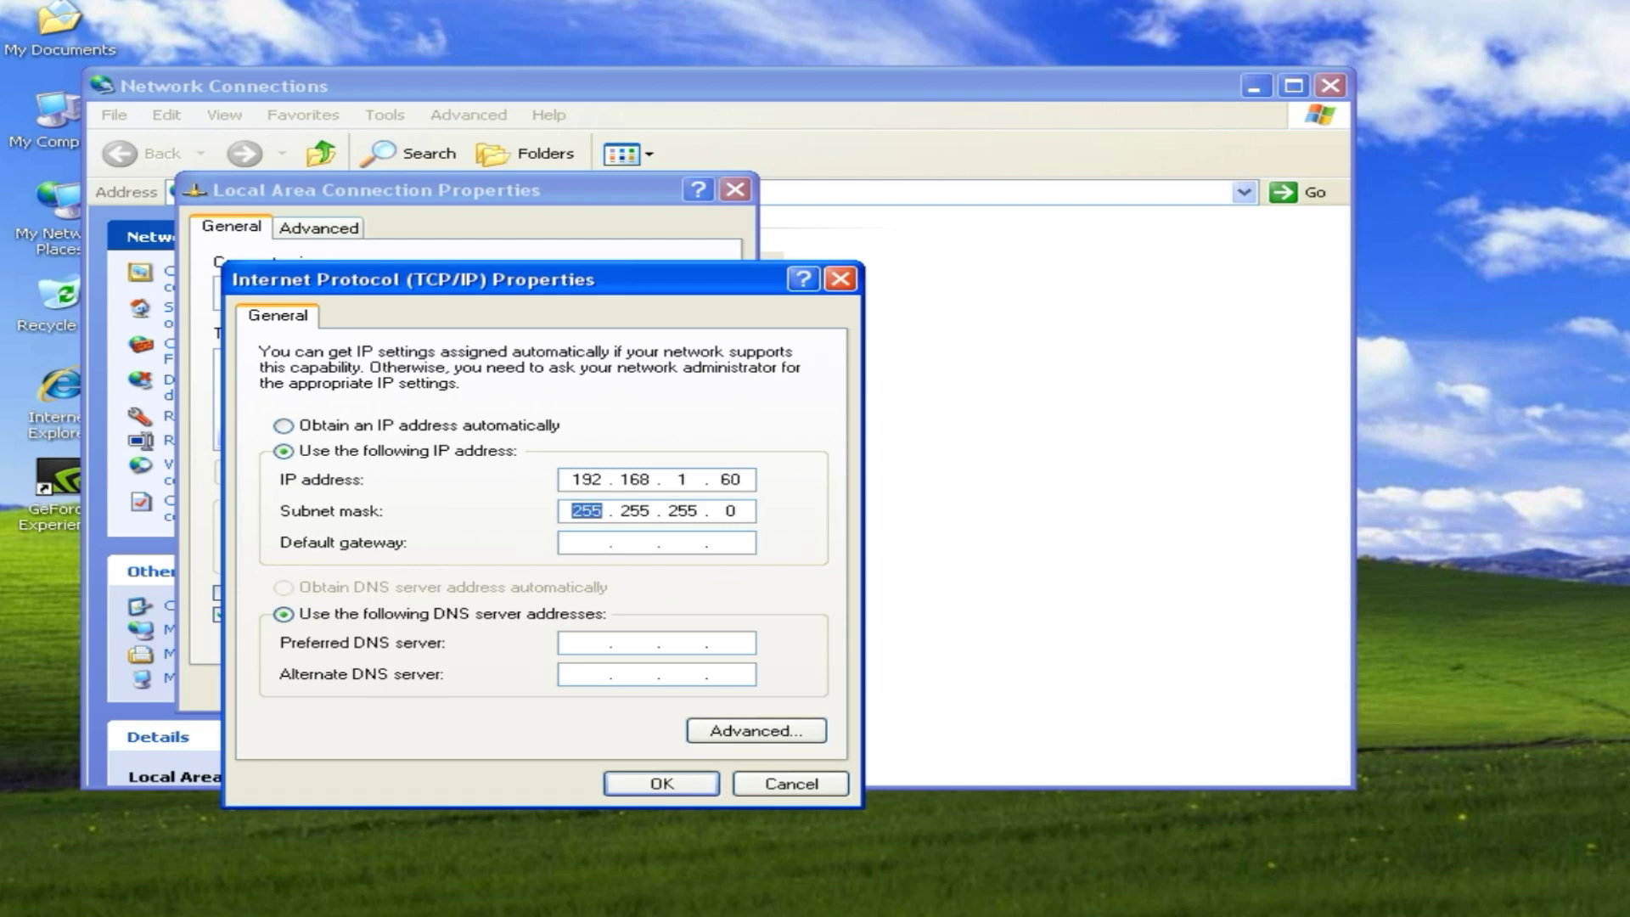
pyautogui.press('Tab')
pyautogui.write('192.168.1.1')
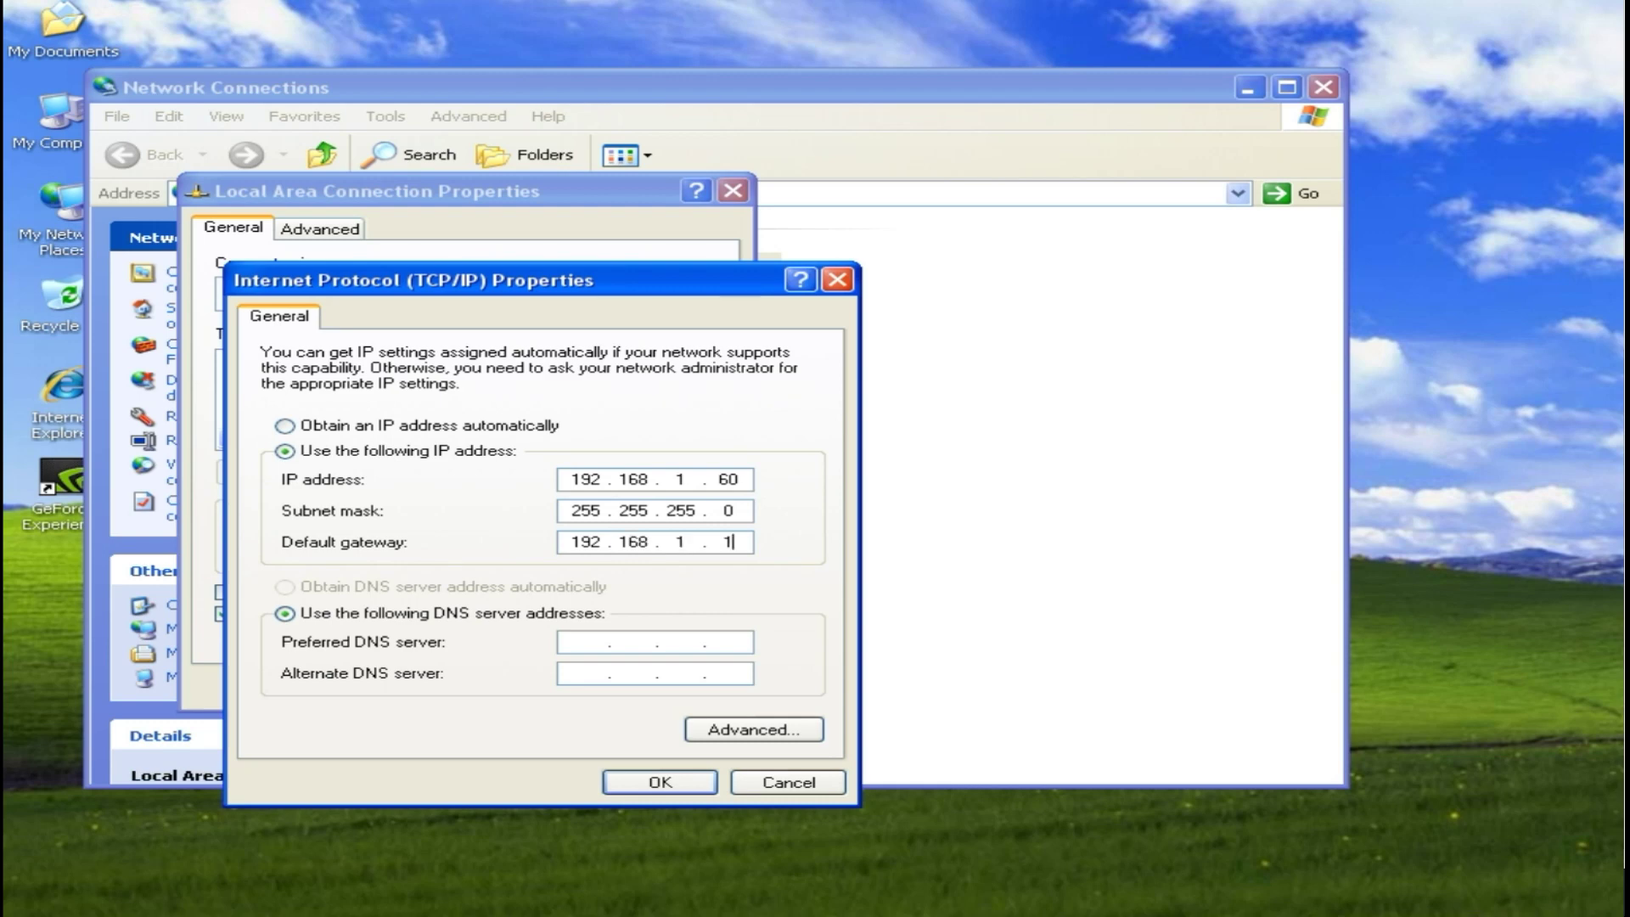
# Step: Set DNS servers 192.168.1.1 and 8.8.8.8, apply, and close the network windows
pyautogui.press('Tab')
pyautogui.press('Tab')
pyautogui.write('192.168.1.1')
pyautogui.click(586, 673)
pyautogui.write('8.8.8.8')
pyautogui.click(660, 781)
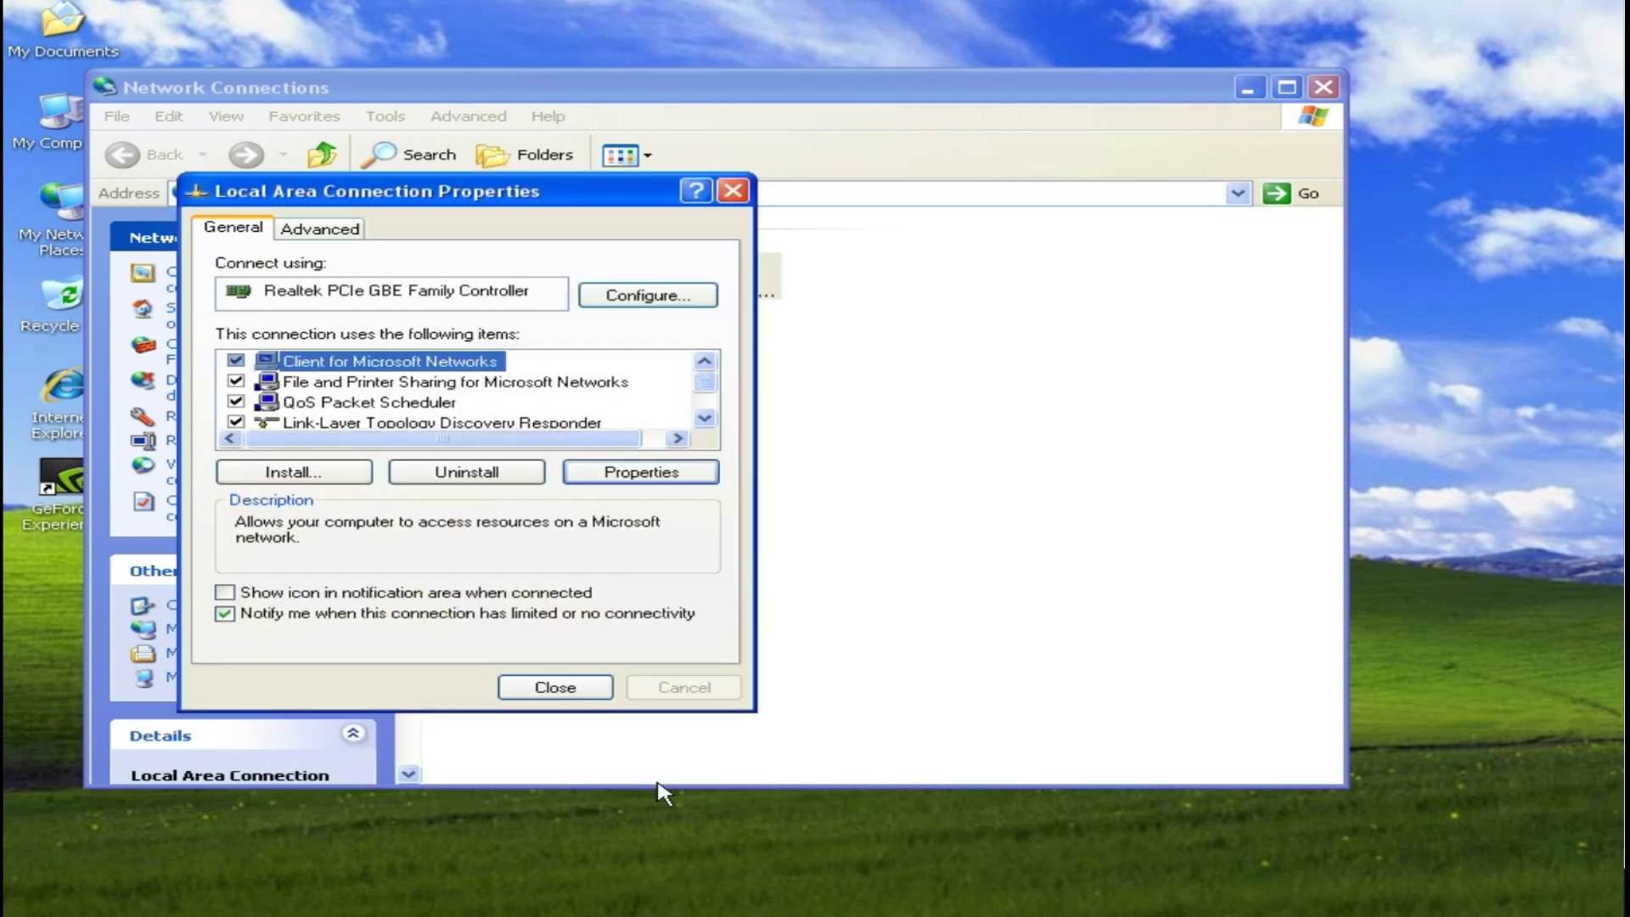
pyautogui.click(556, 687)
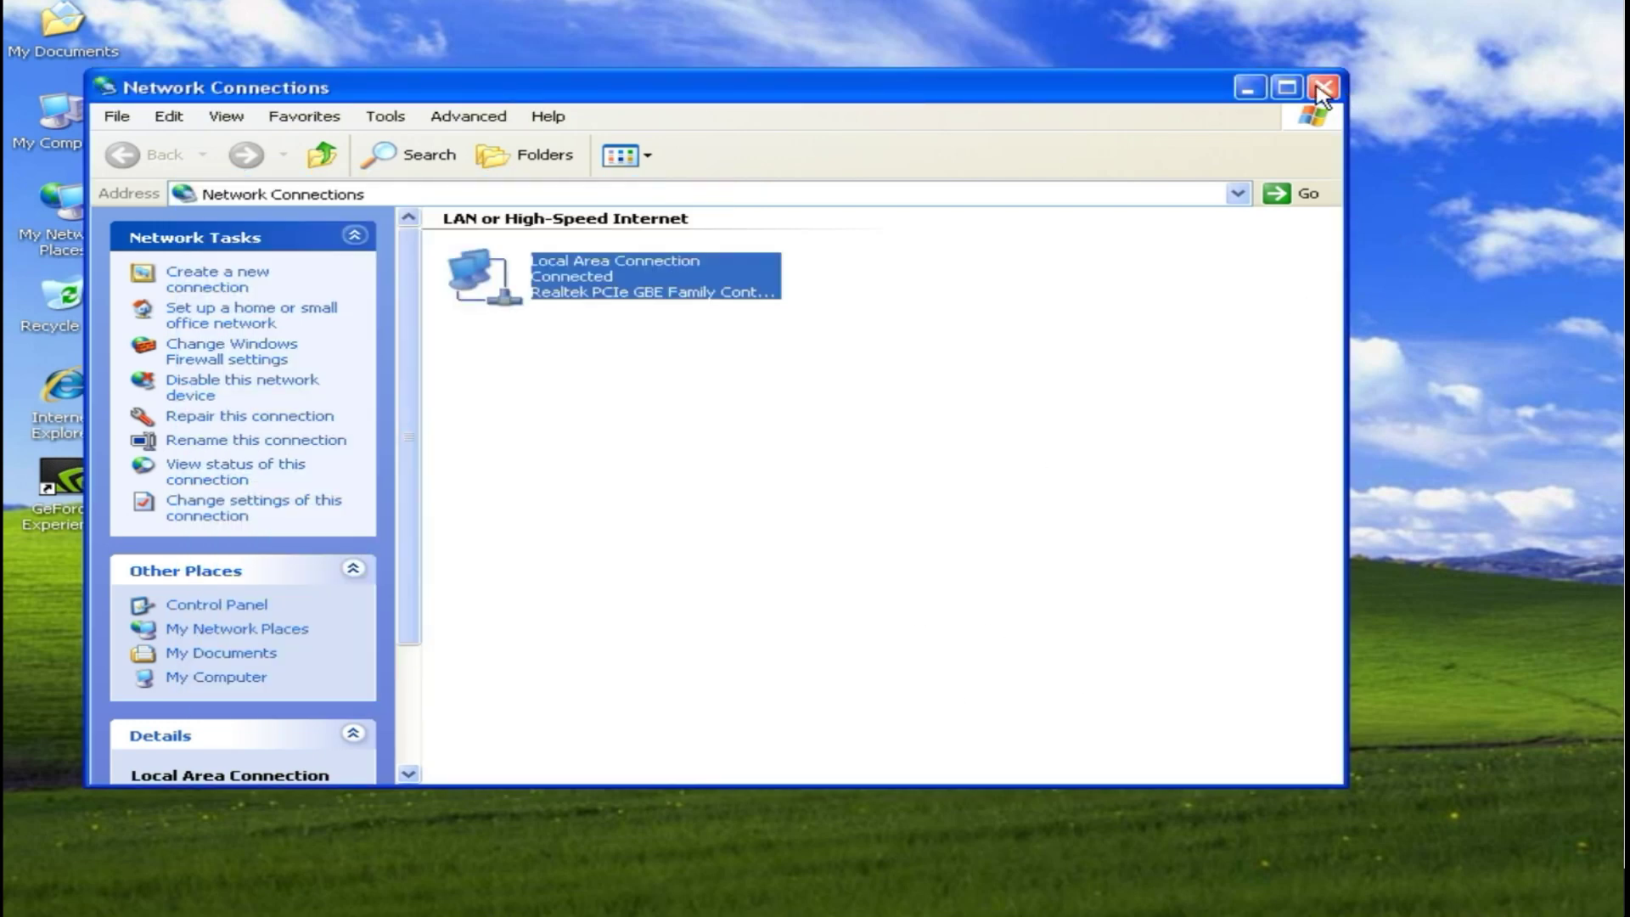
pyautogui.click(1323, 86)
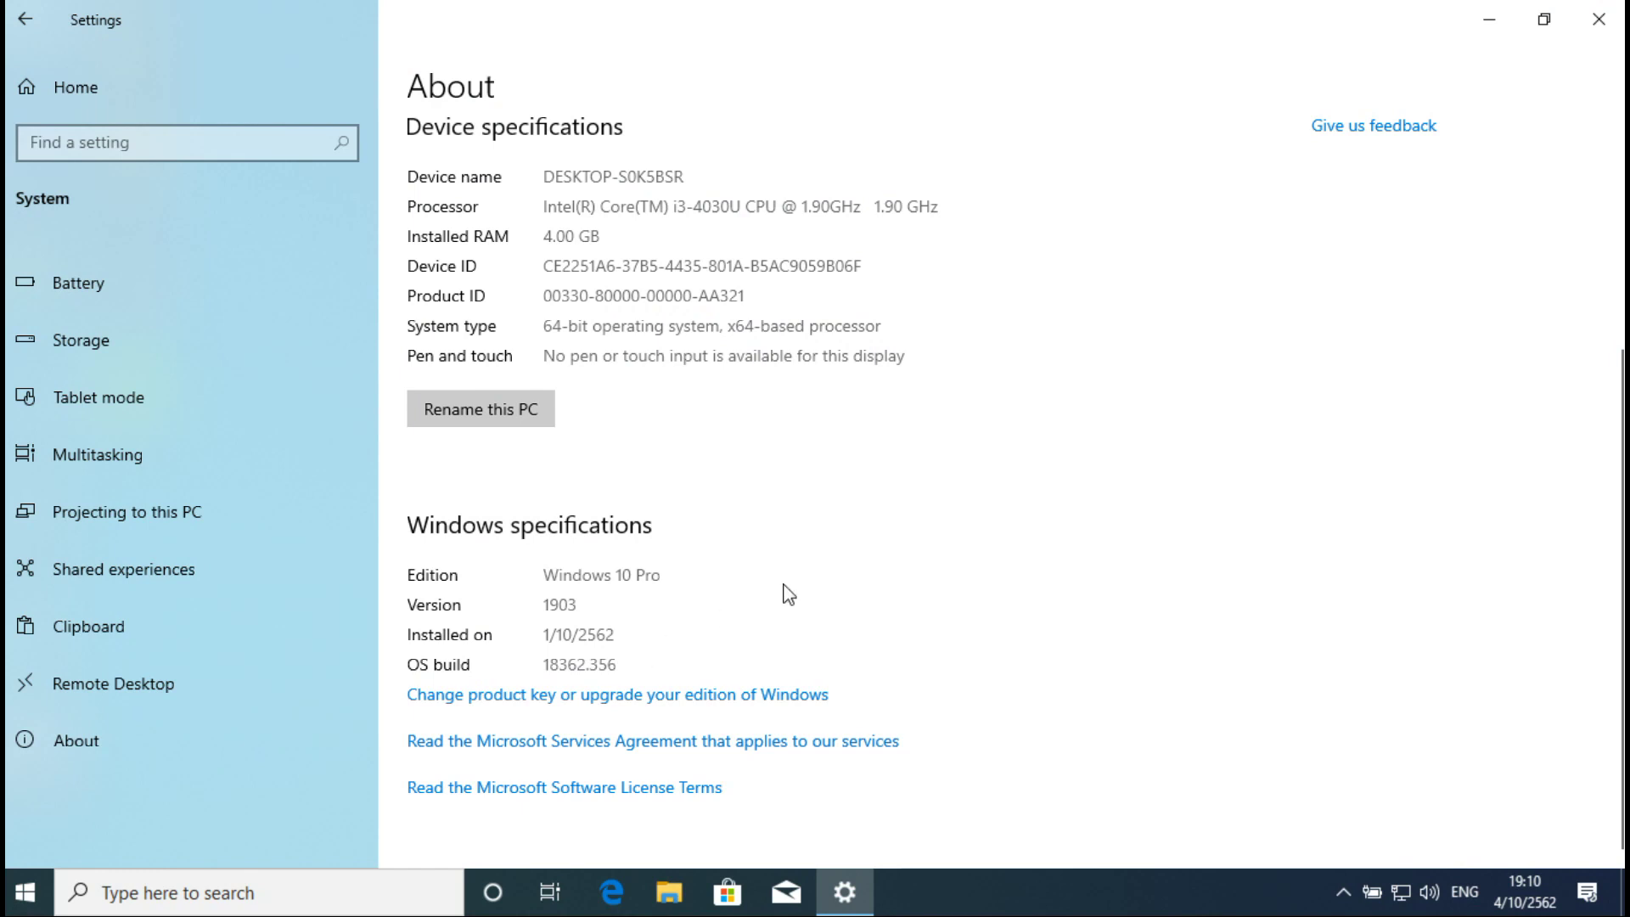
# Step: Check the Windows 10 PC name DESKTOP-S0K5BSR and WORKGROUP in This PC properties, then close it
pyautogui.click(1619, 10)
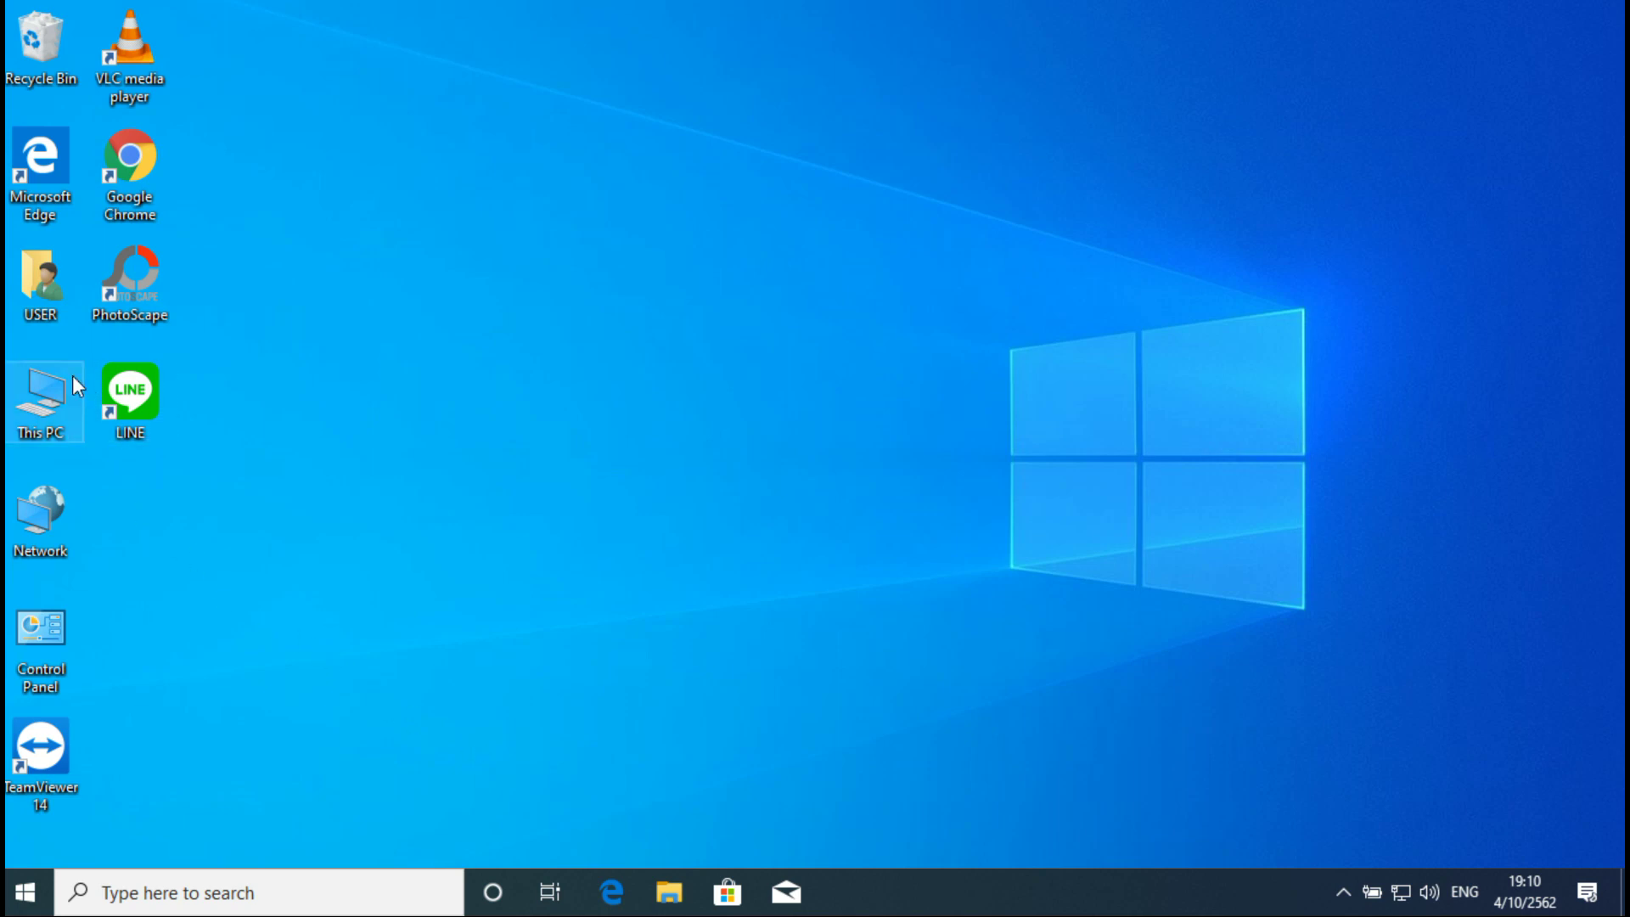
pyautogui.rightClick(35, 421)
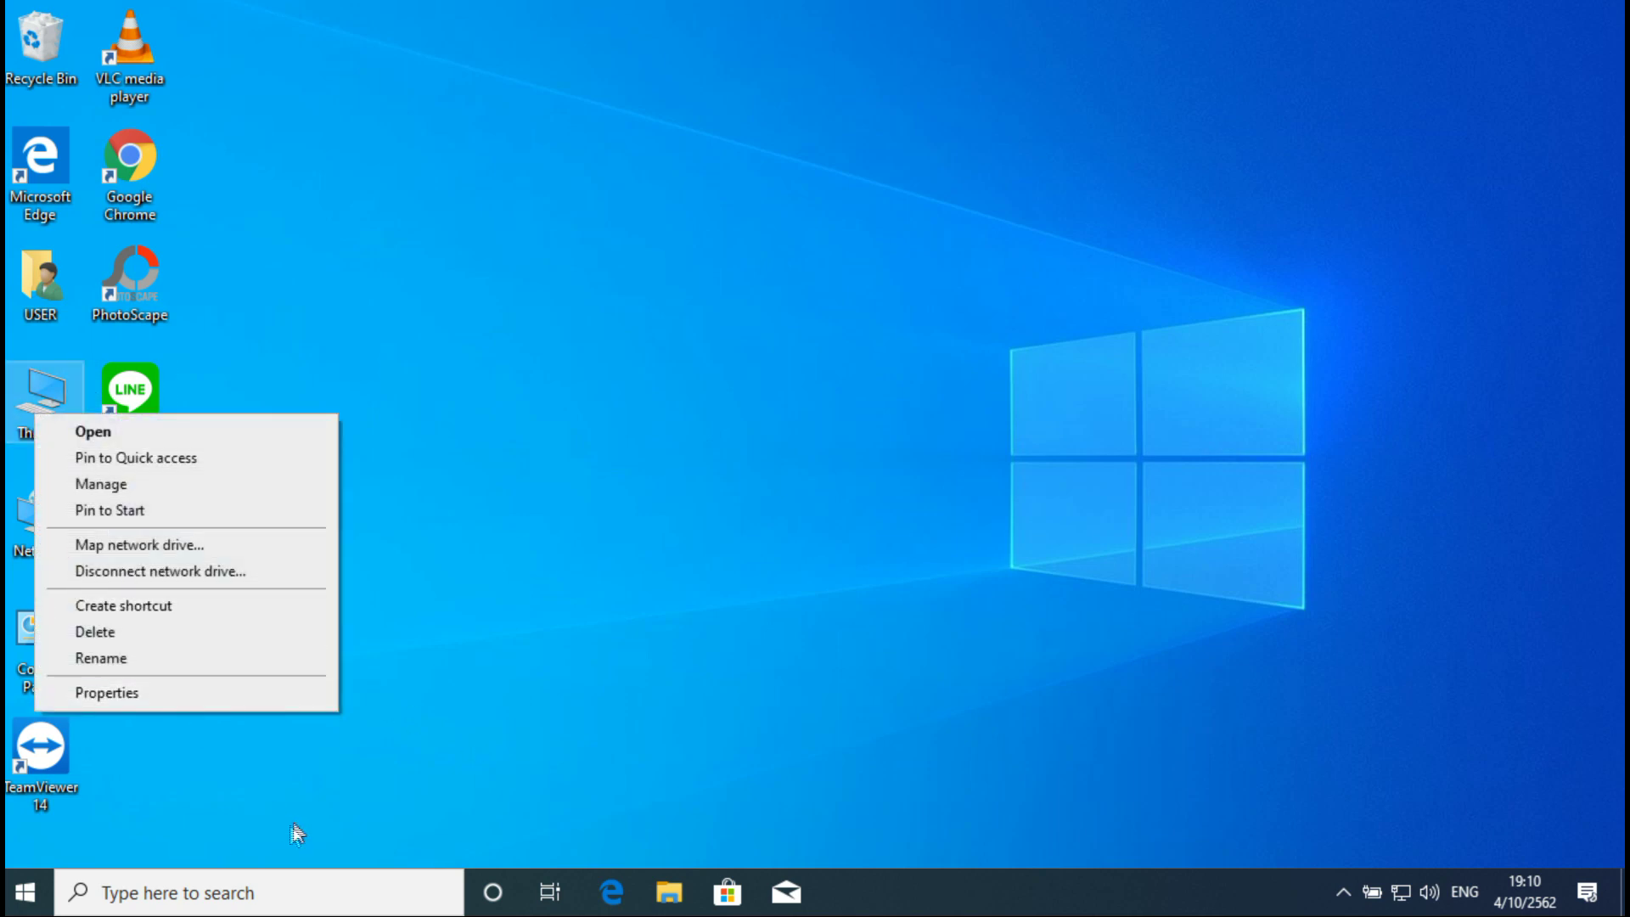
pyautogui.click(278, 691)
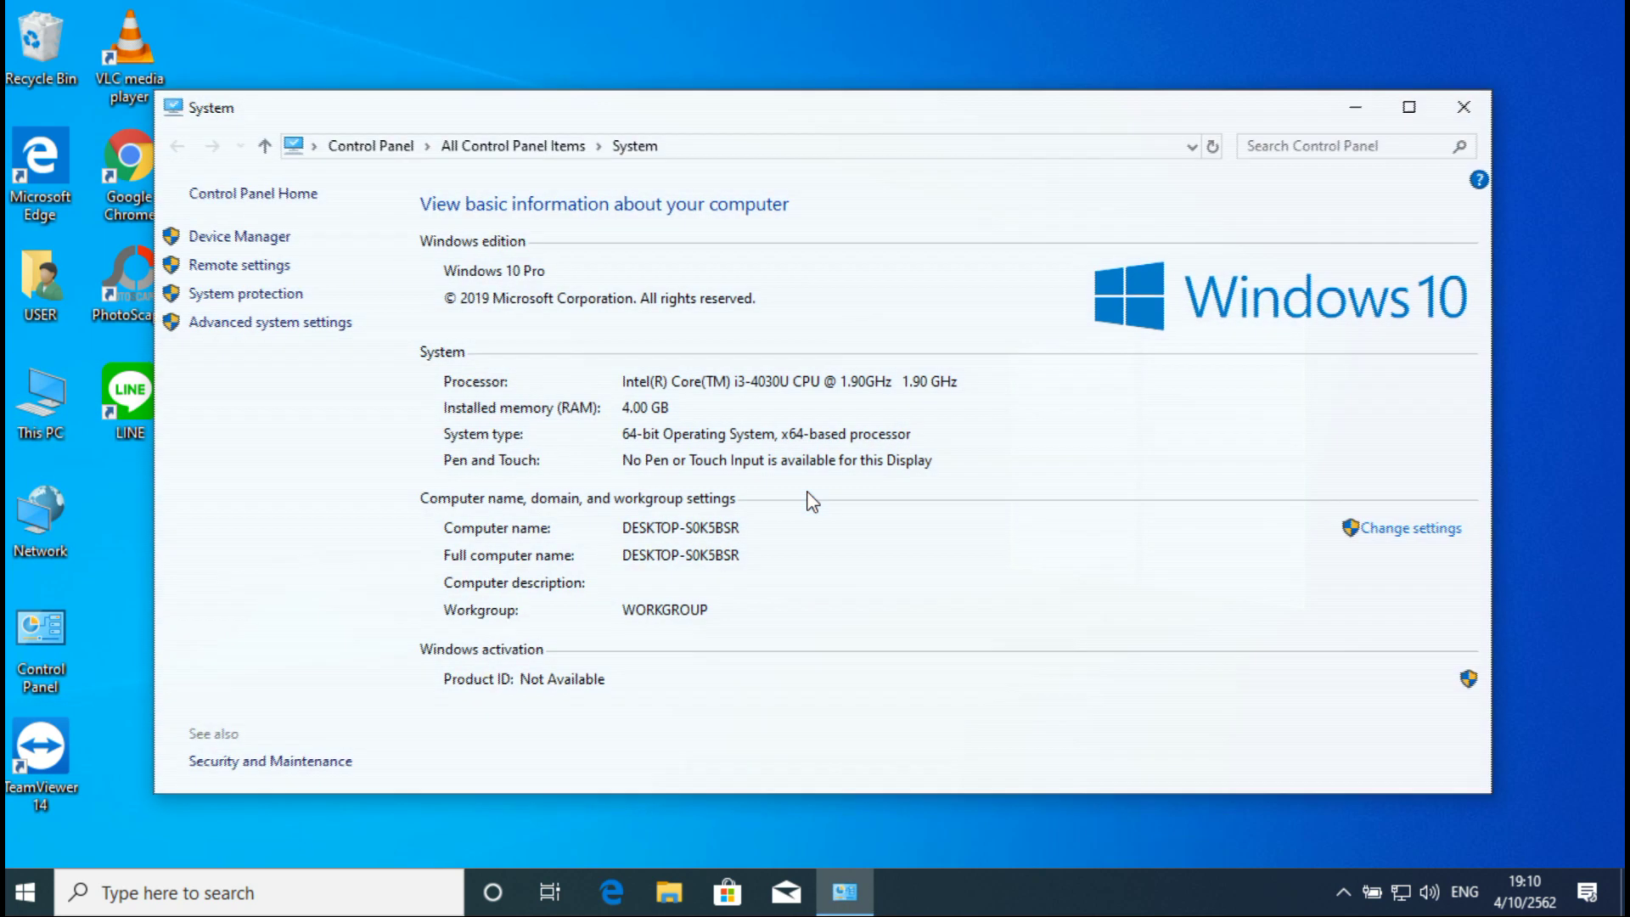
pyautogui.click(1465, 106)
pyautogui.click(1118, 251)
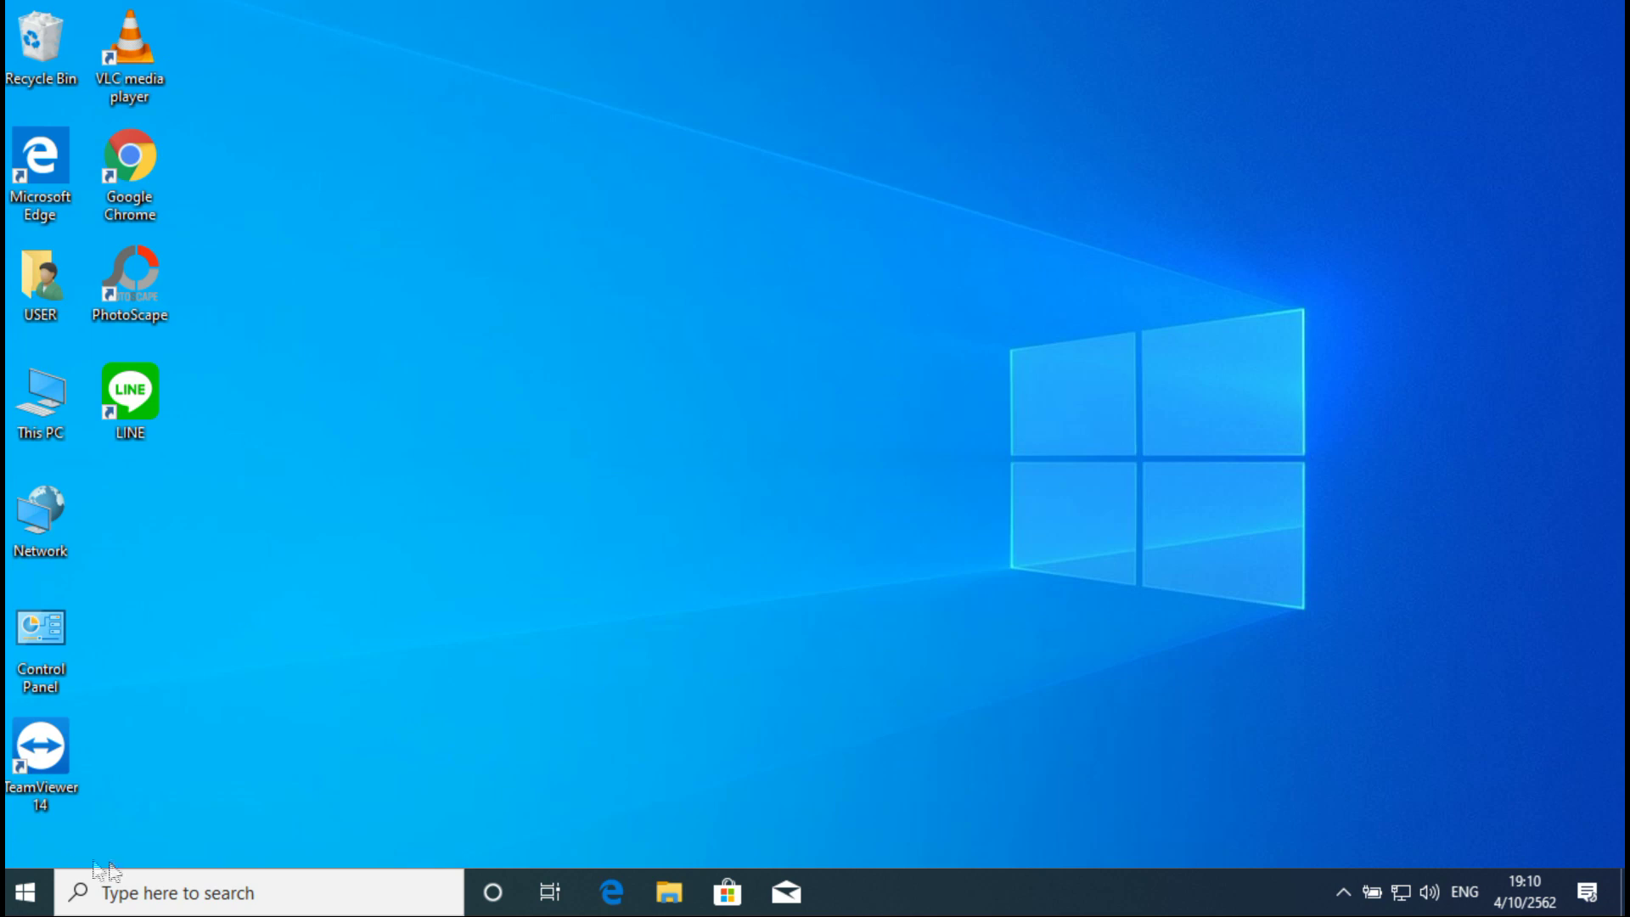
pyautogui.click(28, 892)
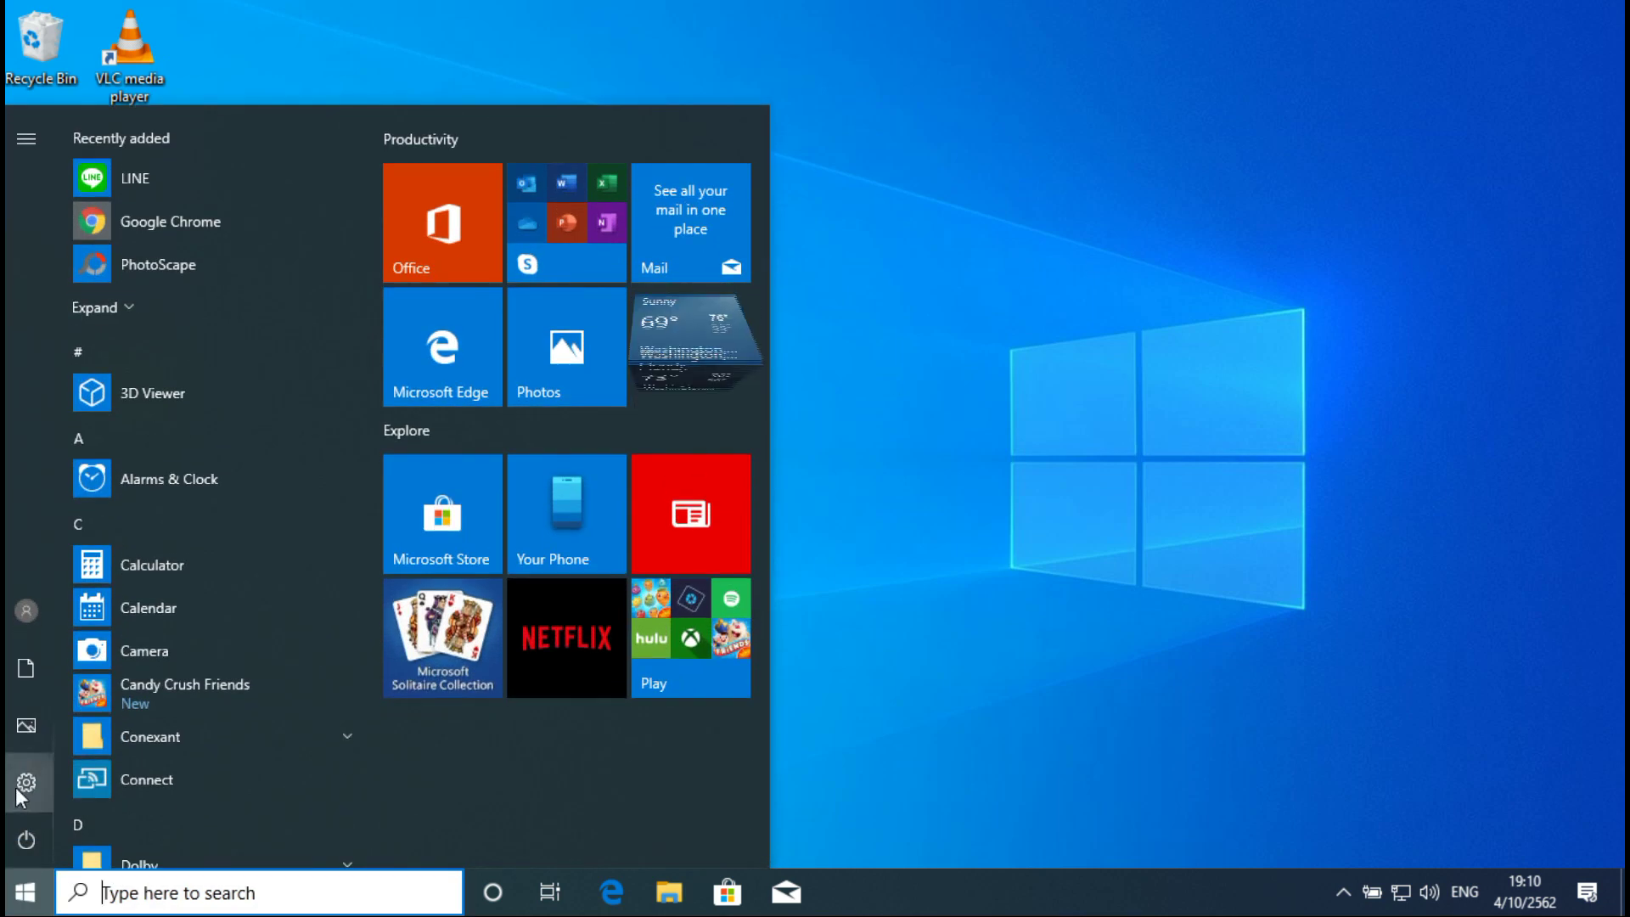
# Step: Show System > About in Settings, with device name DESKTOP-S0K5BSR and 4.00 GB RAM
pyautogui.click(20, 798)
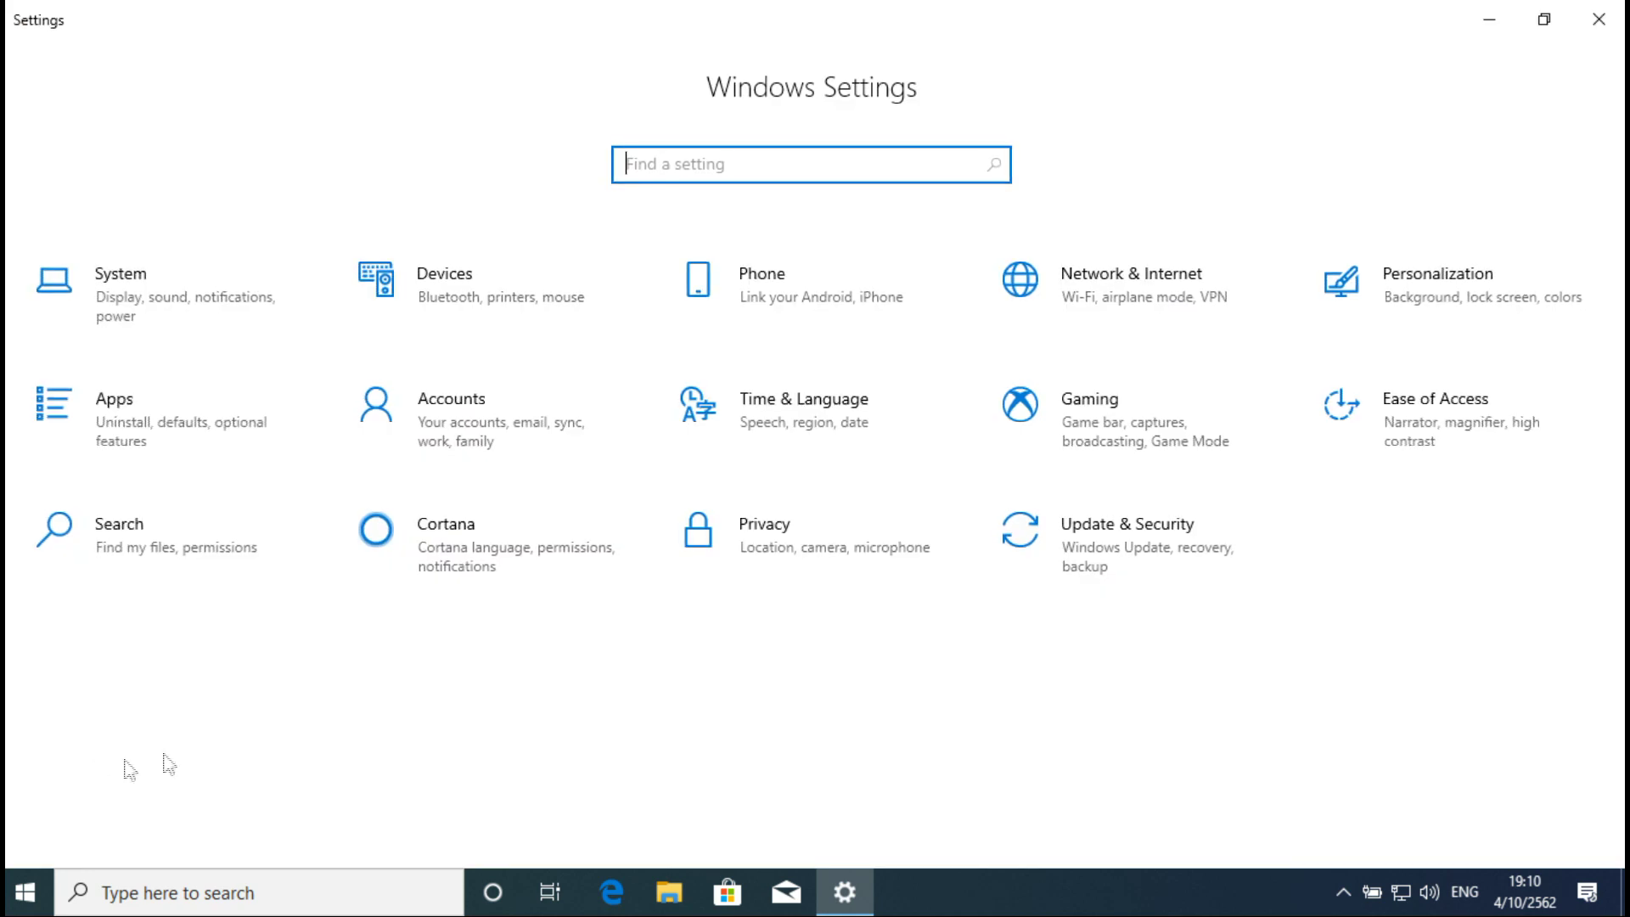
pyautogui.click(159, 283)
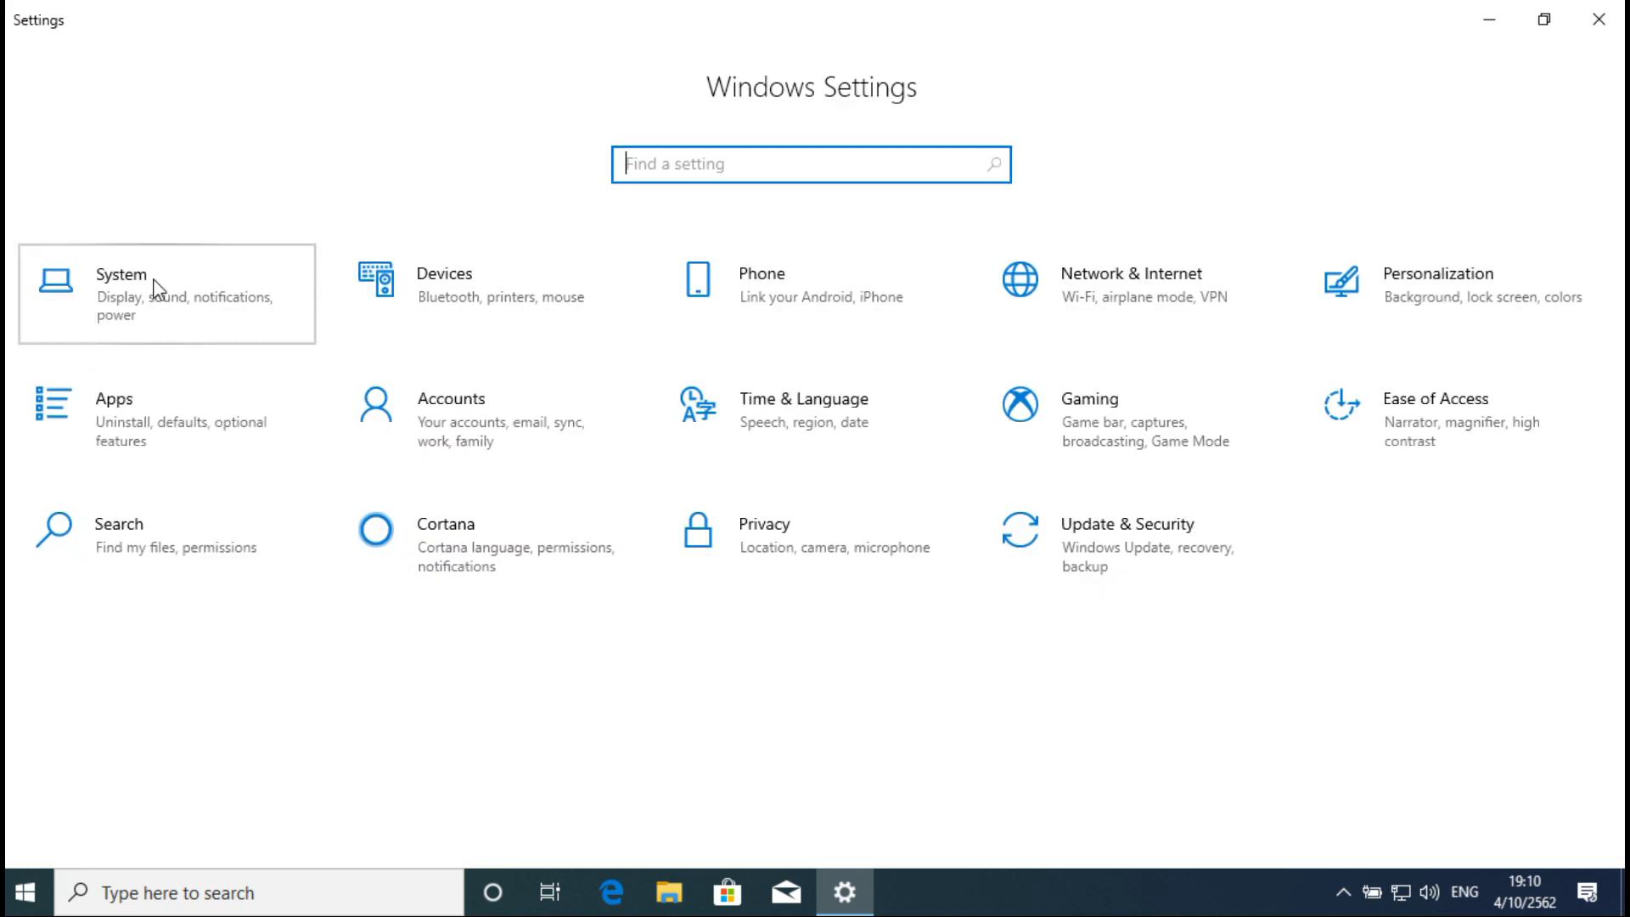
pyautogui.scroll(-3, 193, 476)
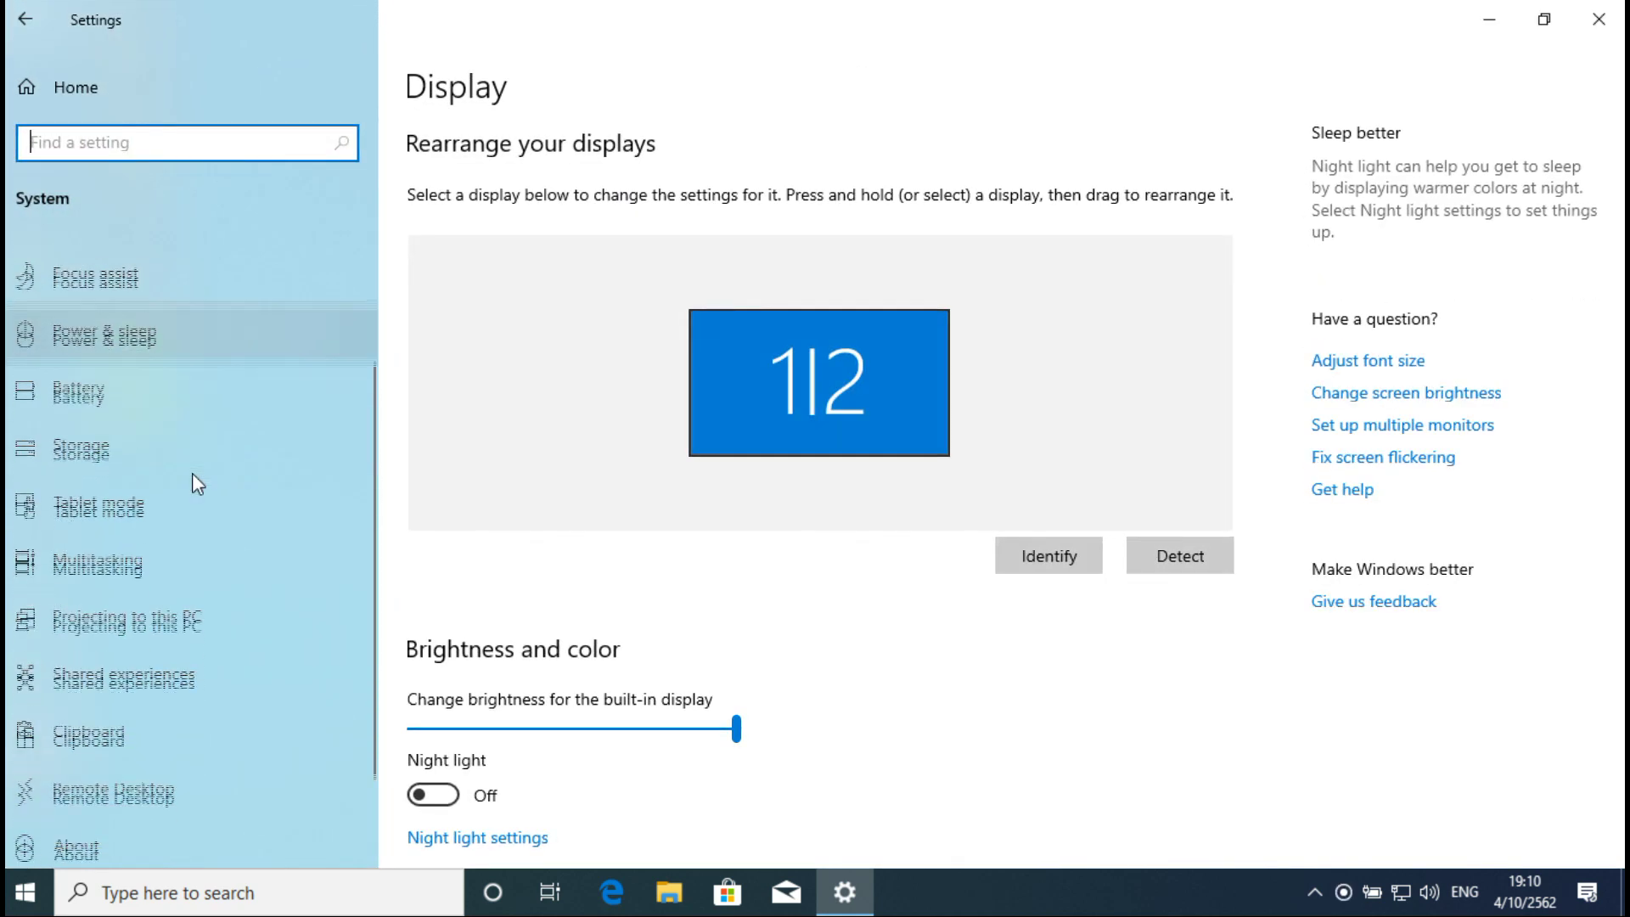
pyautogui.click(91, 742)
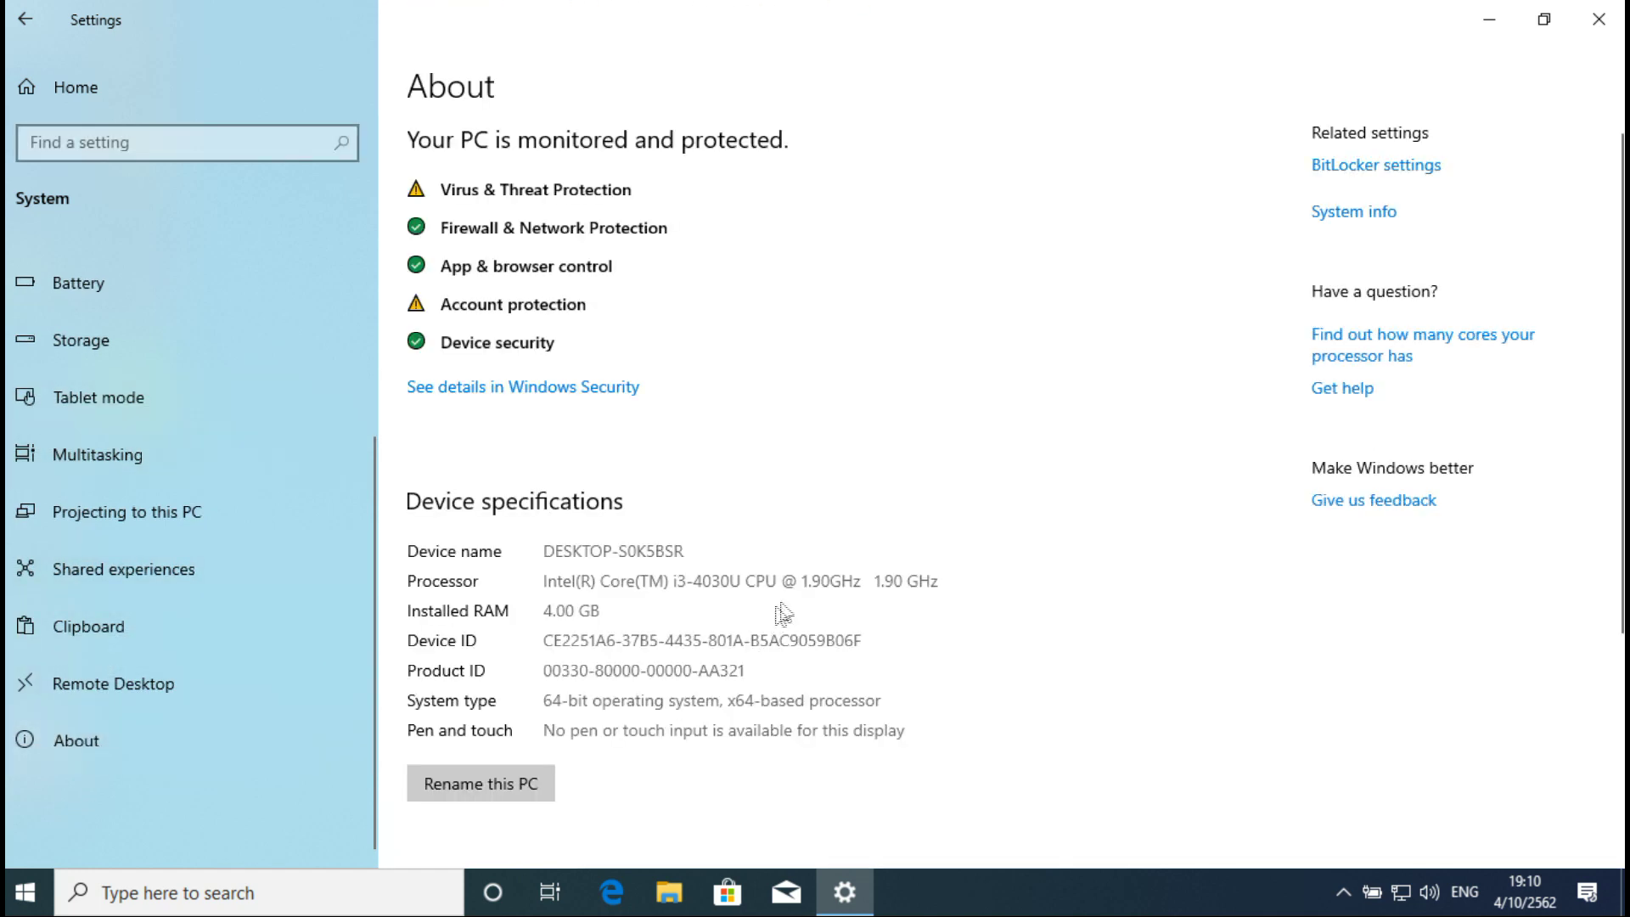
pyautogui.scroll(-2, 828, 594)
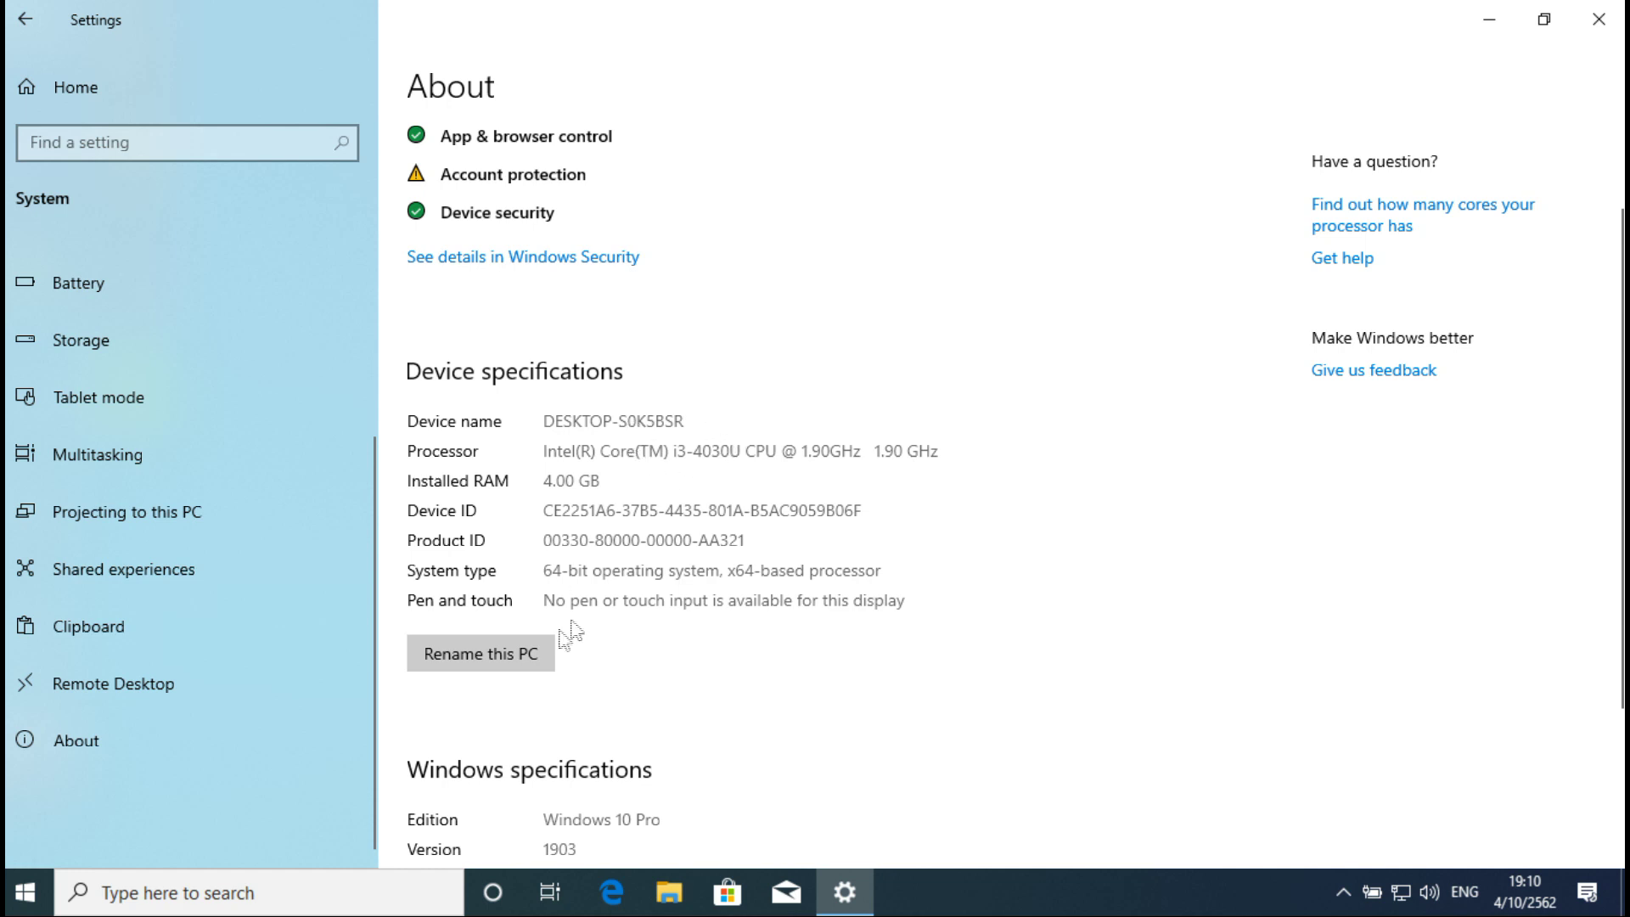
# Step: Rename the PC to COM-WIN10, restart later, and close Settings
pyautogui.click(490, 667)
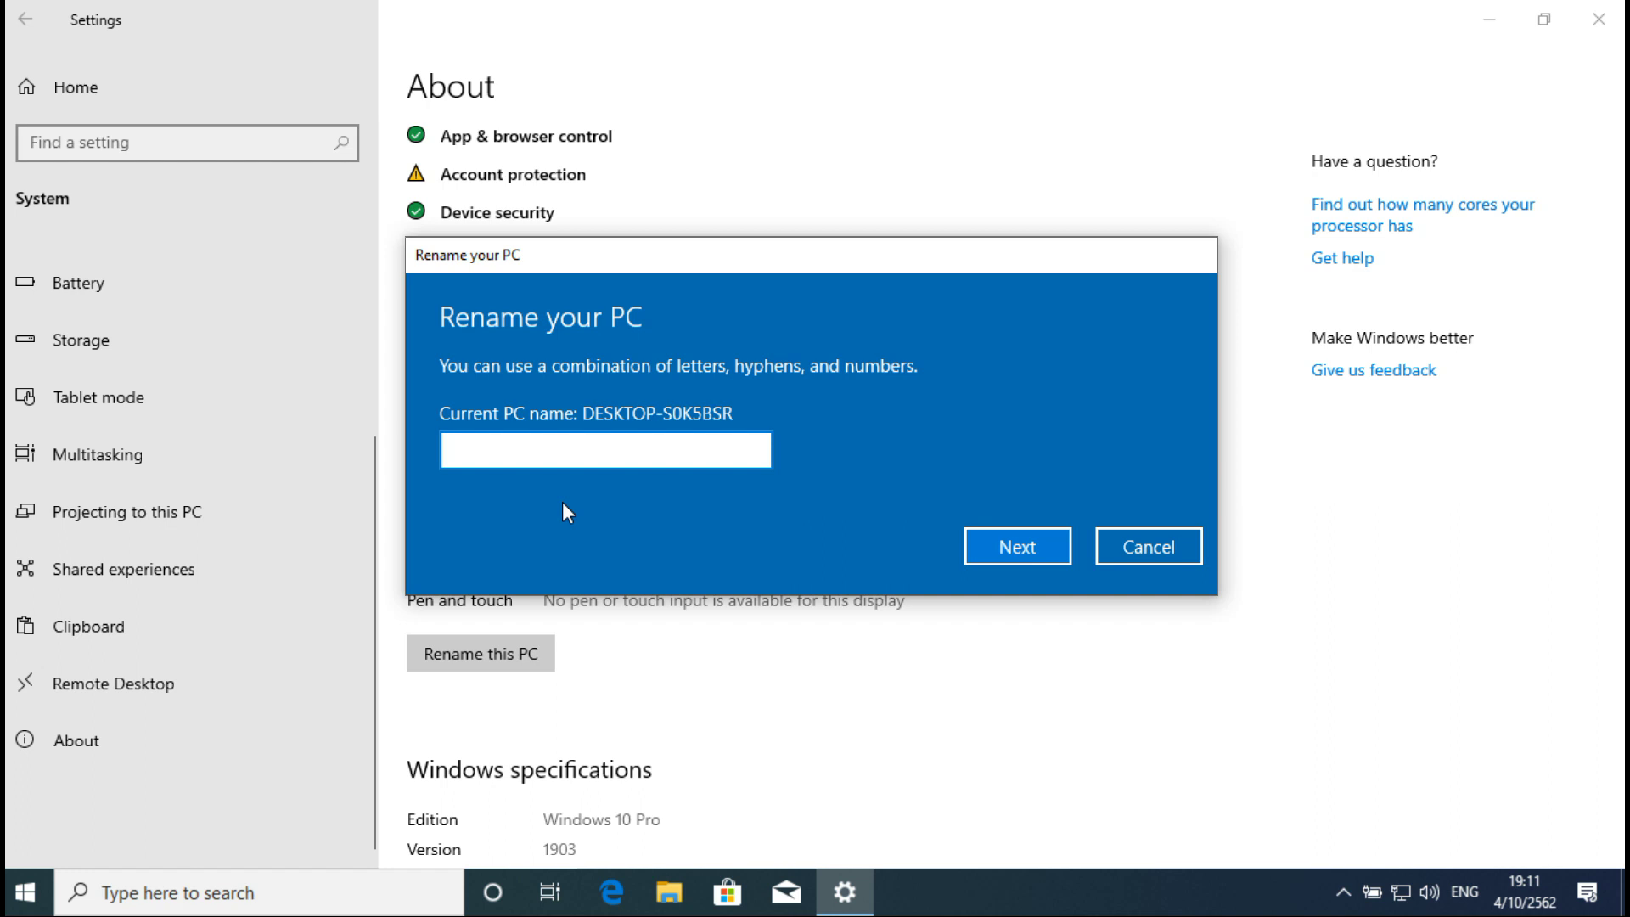
pyautogui.write('COM-WIN10')
pyautogui.click(1014, 550)
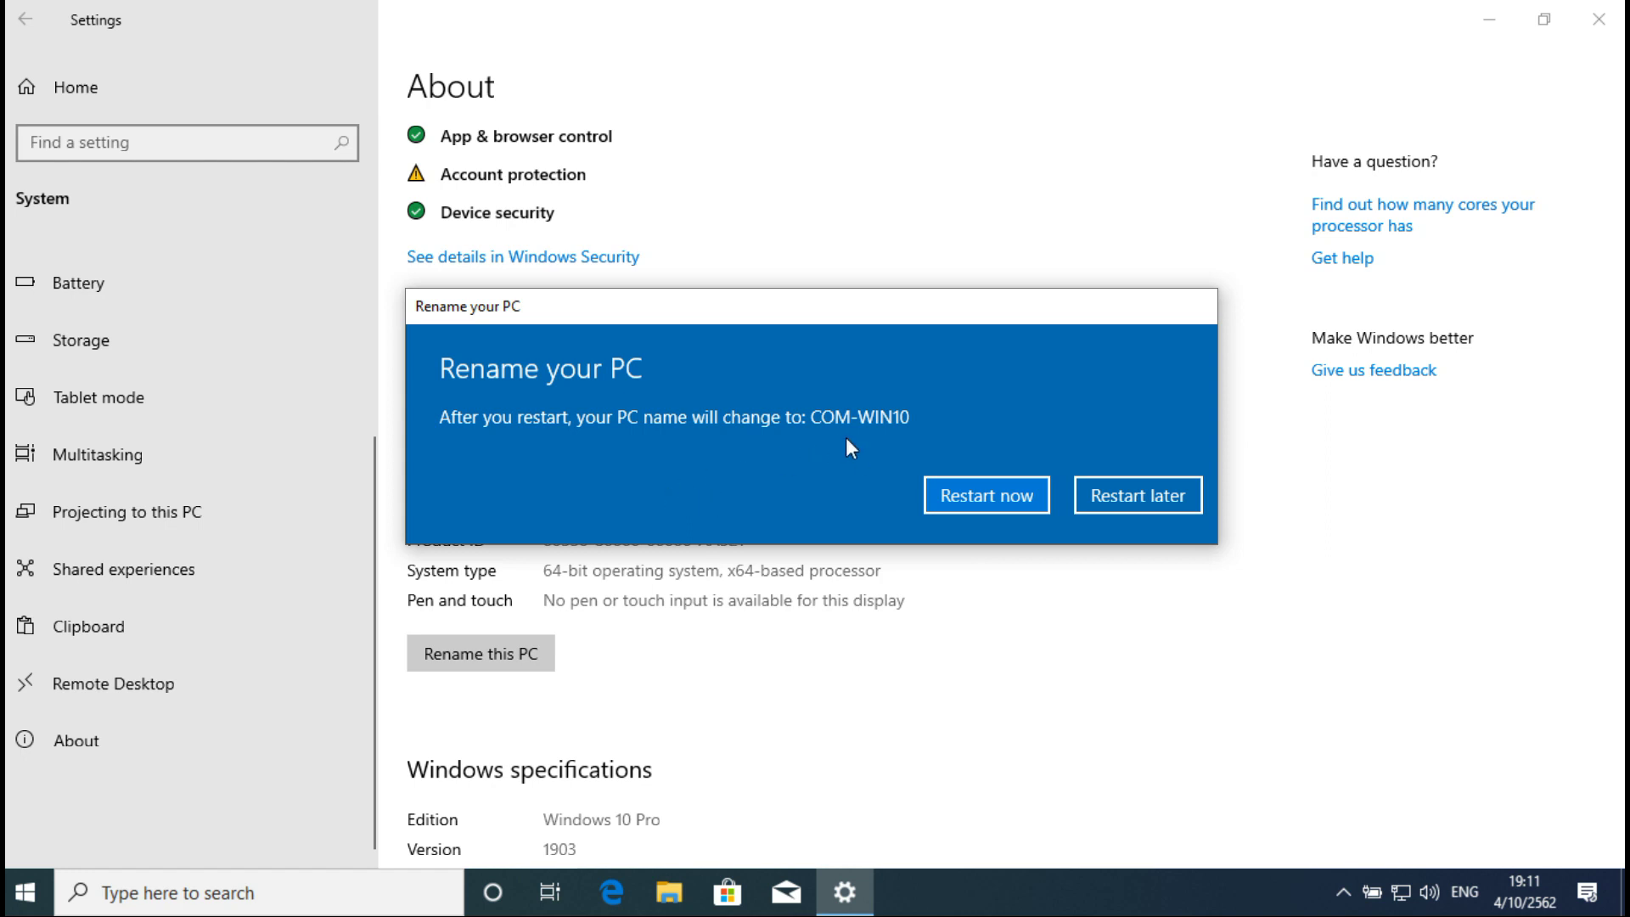
pyautogui.click(1156, 496)
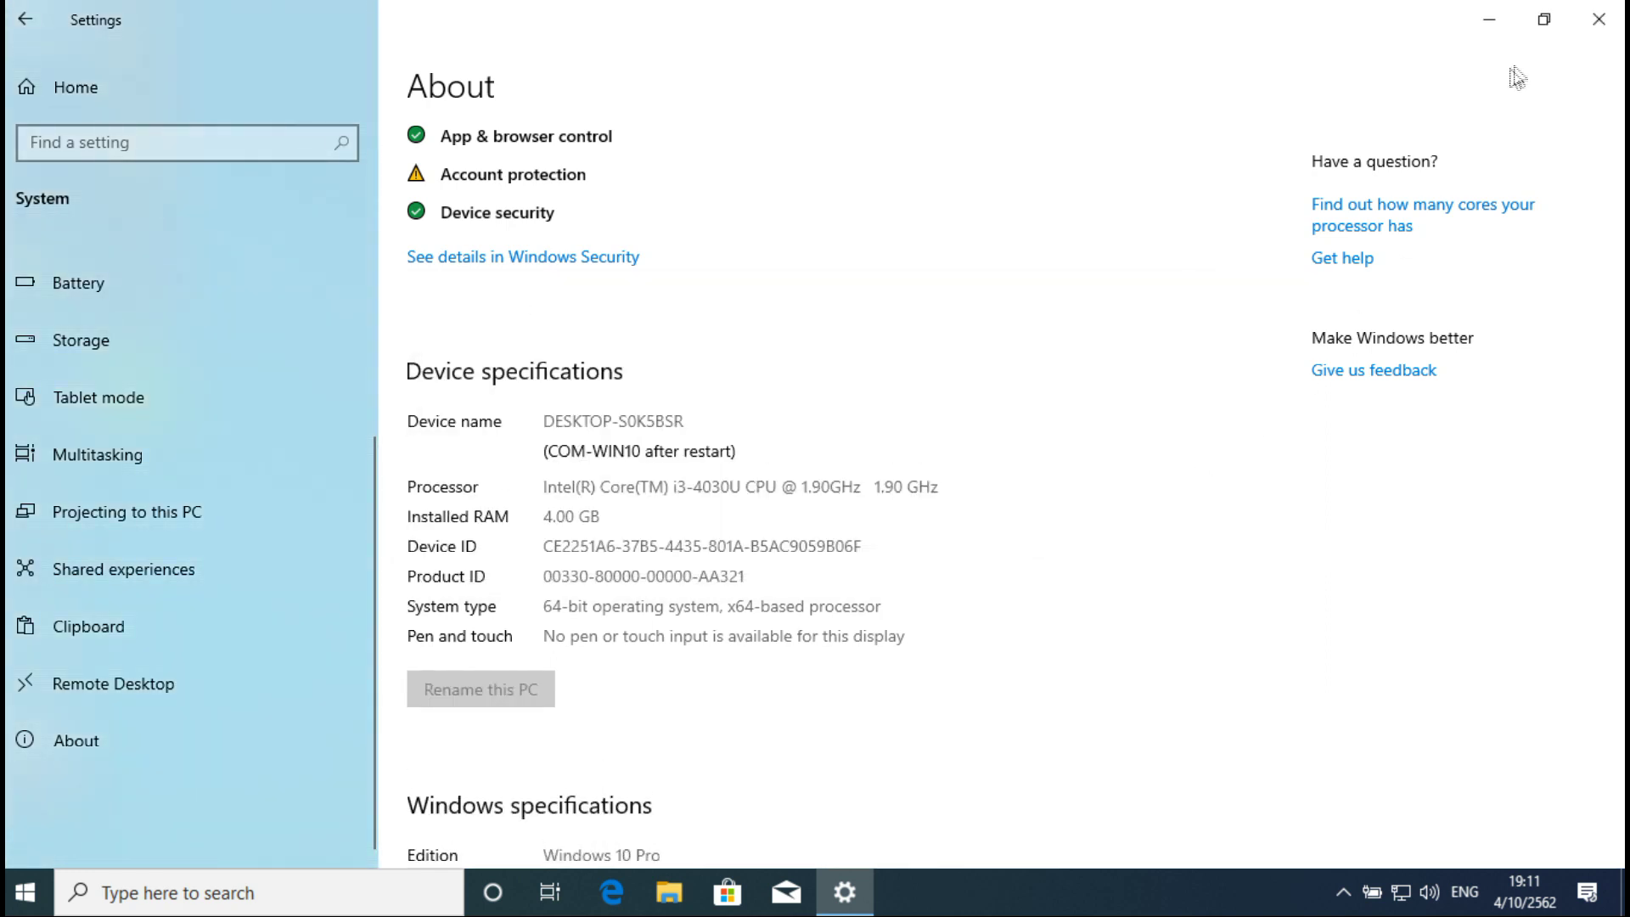
pyautogui.click(1599, 32)
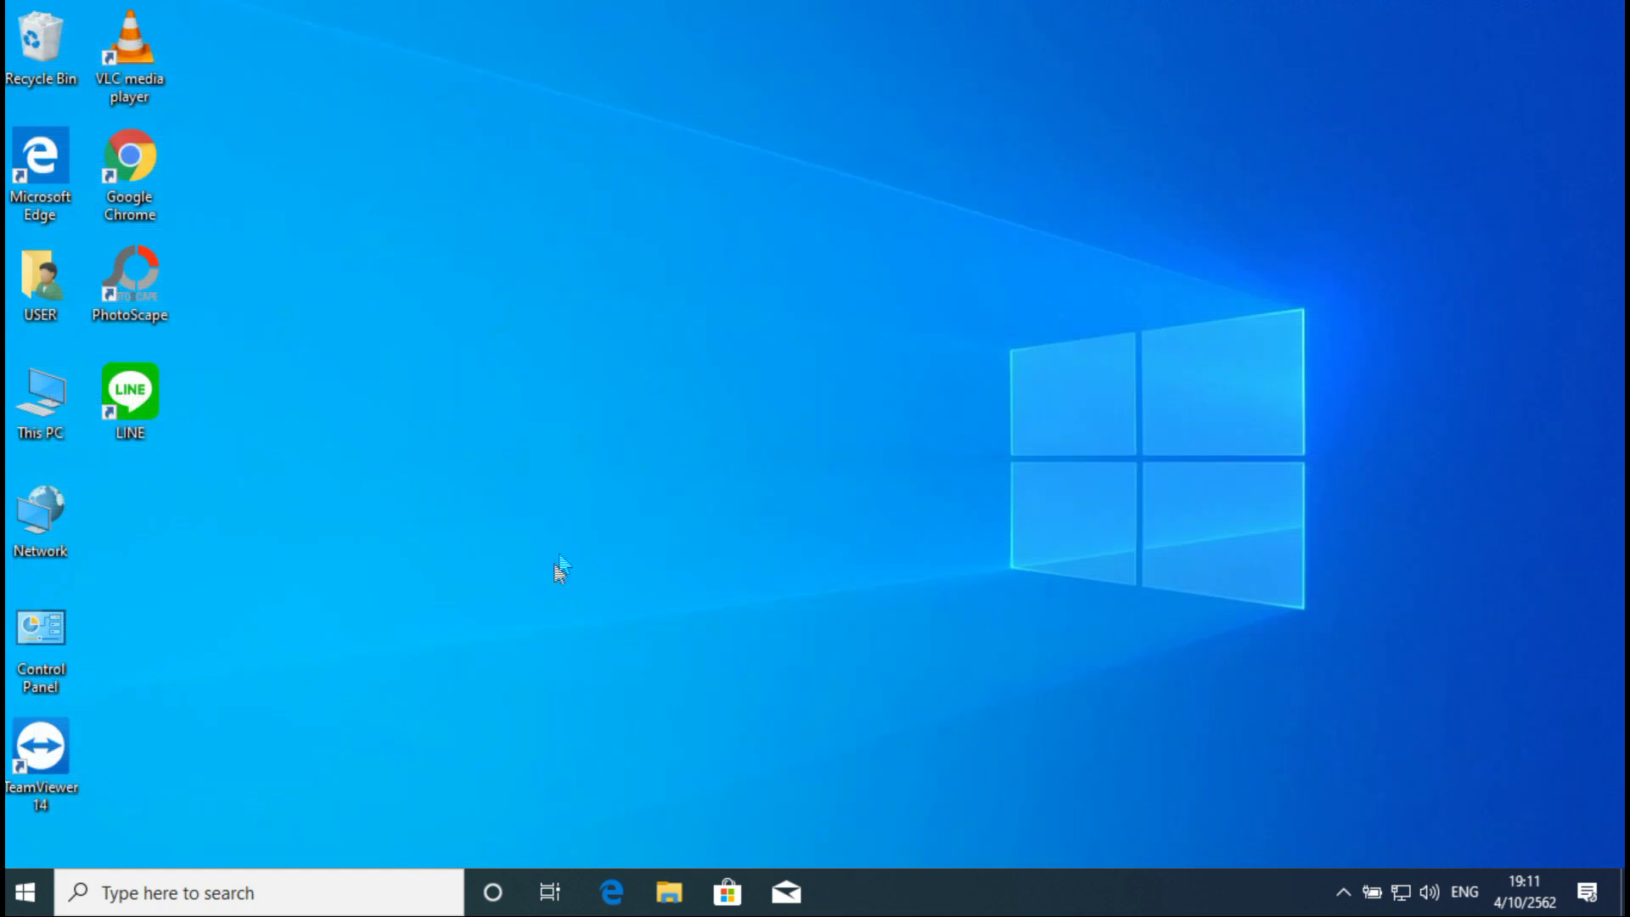
# Step: Show the Ethernet page under Network & Internet in Windows Settings
pyautogui.click(25, 899)
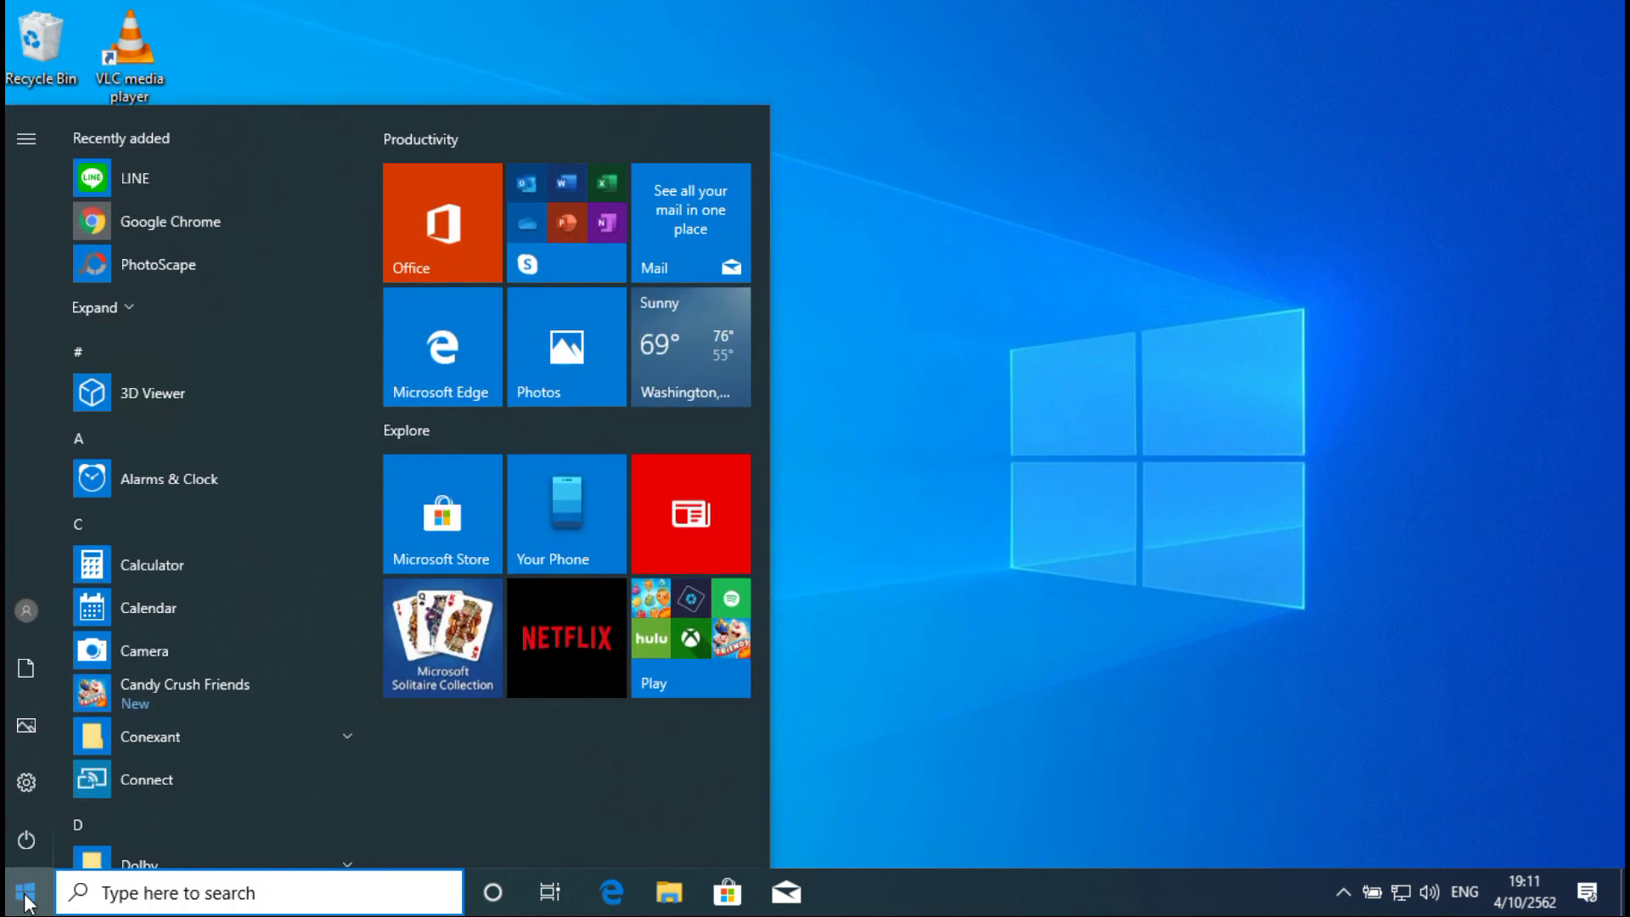
pyautogui.click(28, 781)
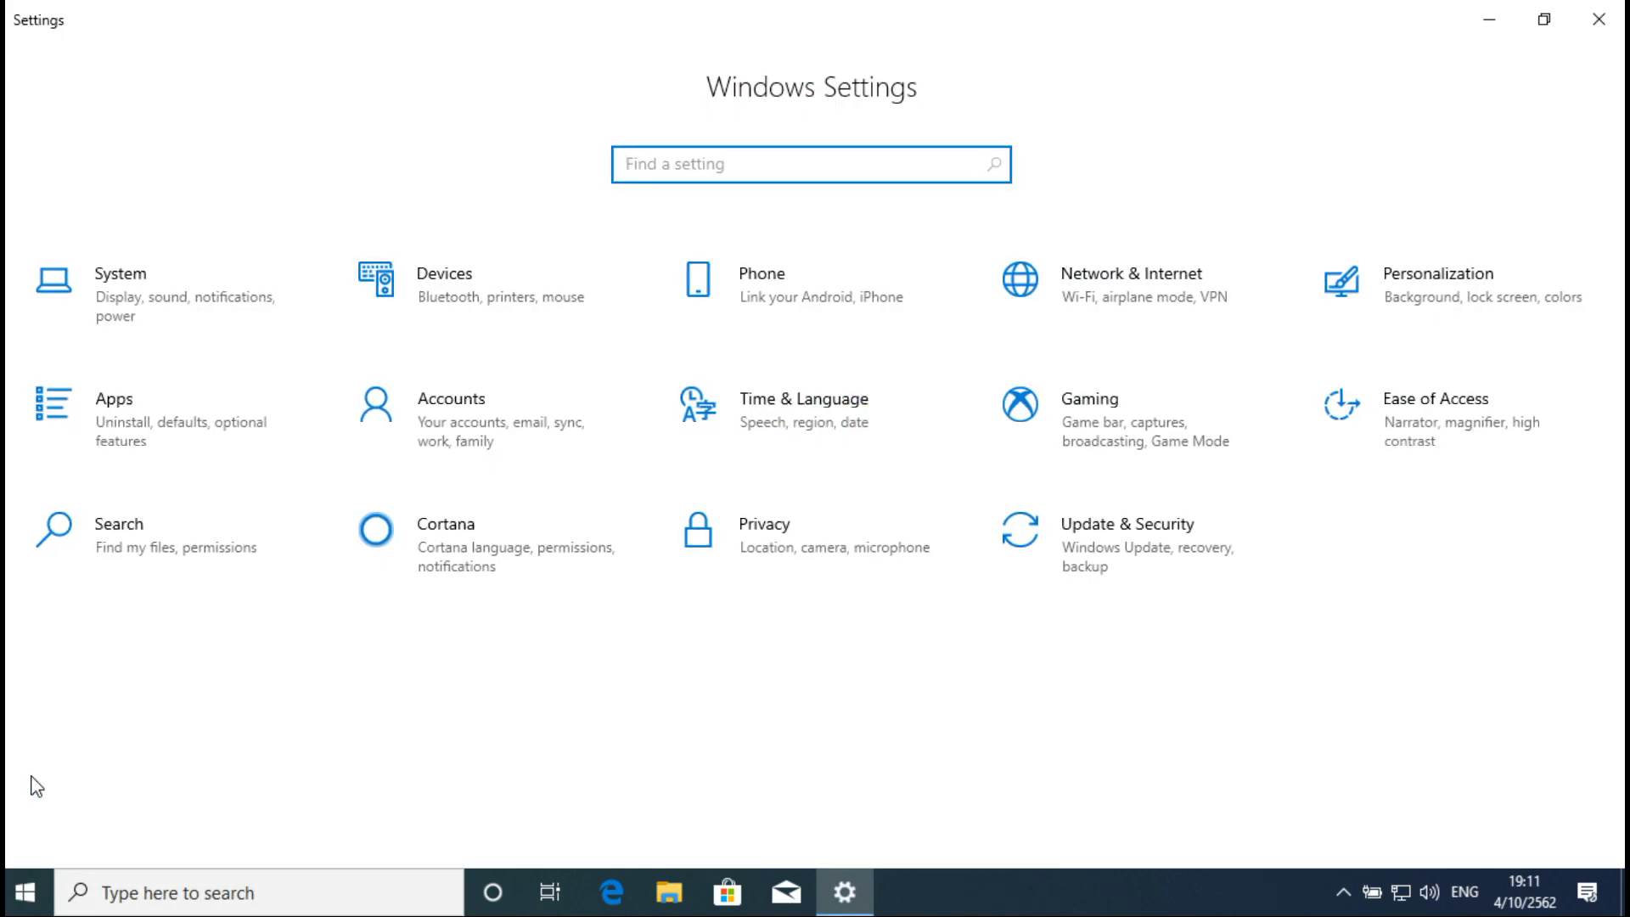
pyautogui.click(1169, 294)
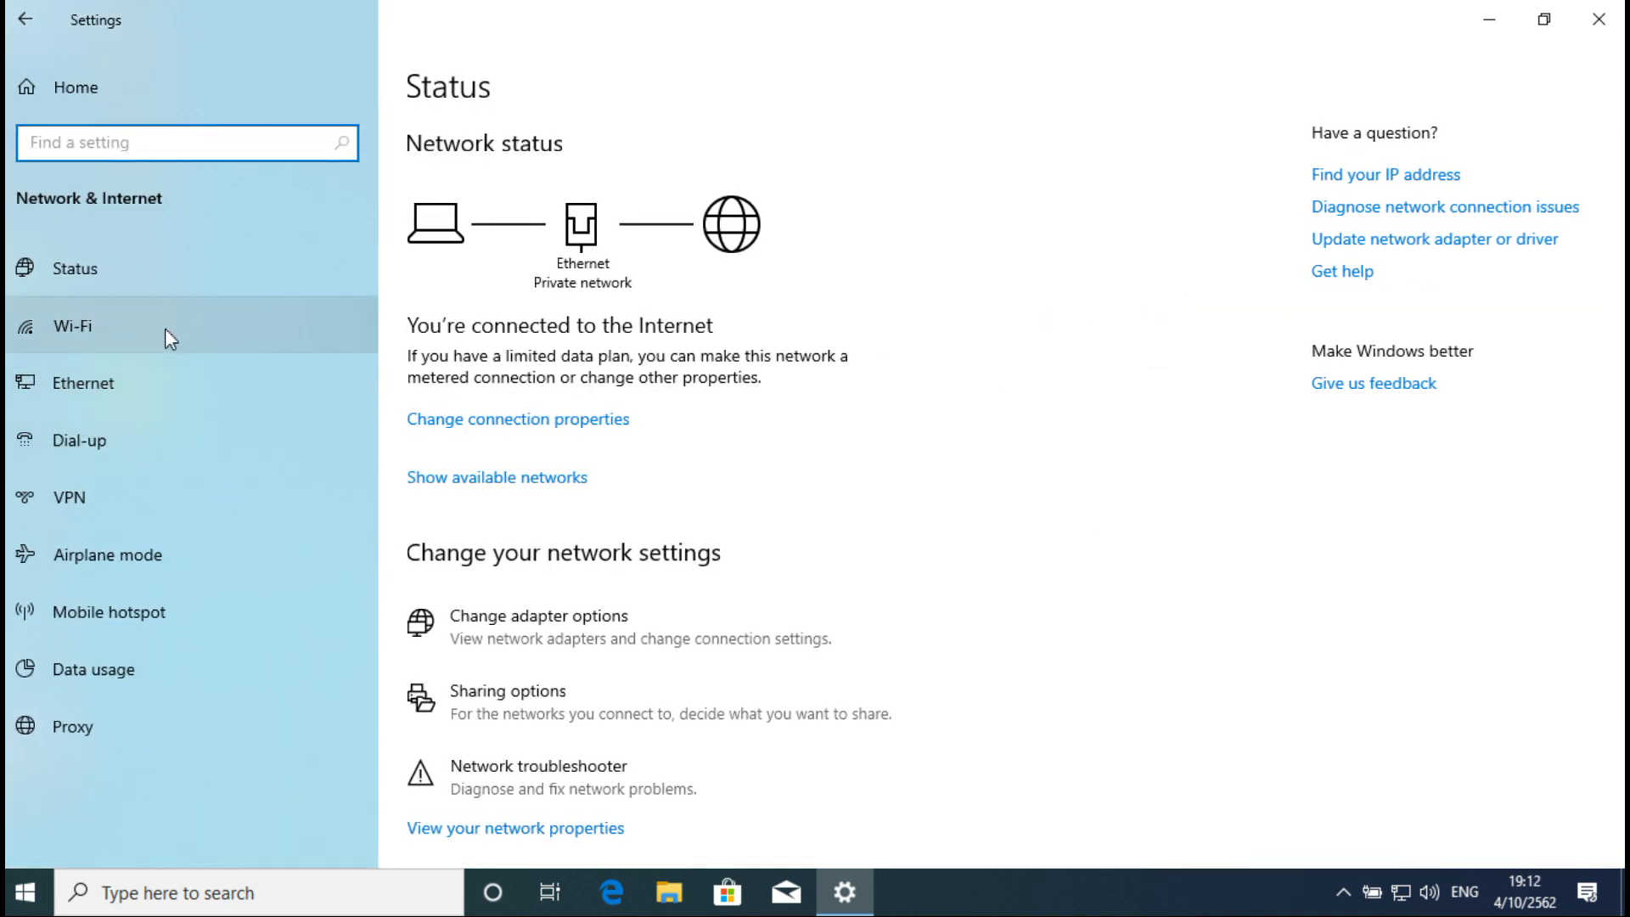
pyautogui.click(110, 325)
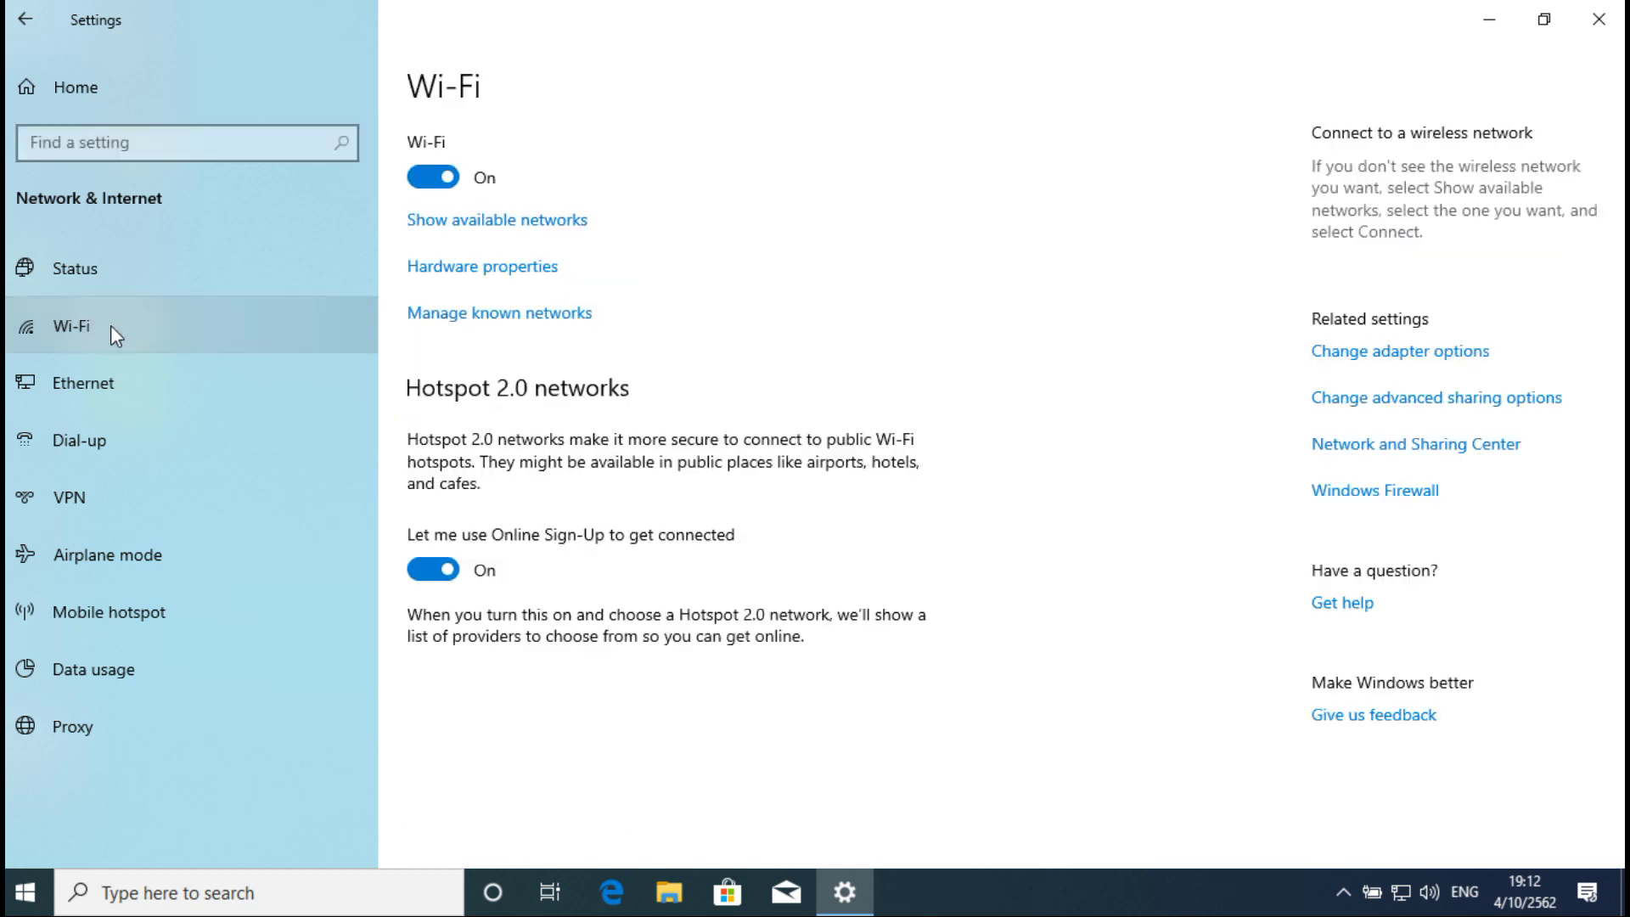
pyautogui.click(96, 381)
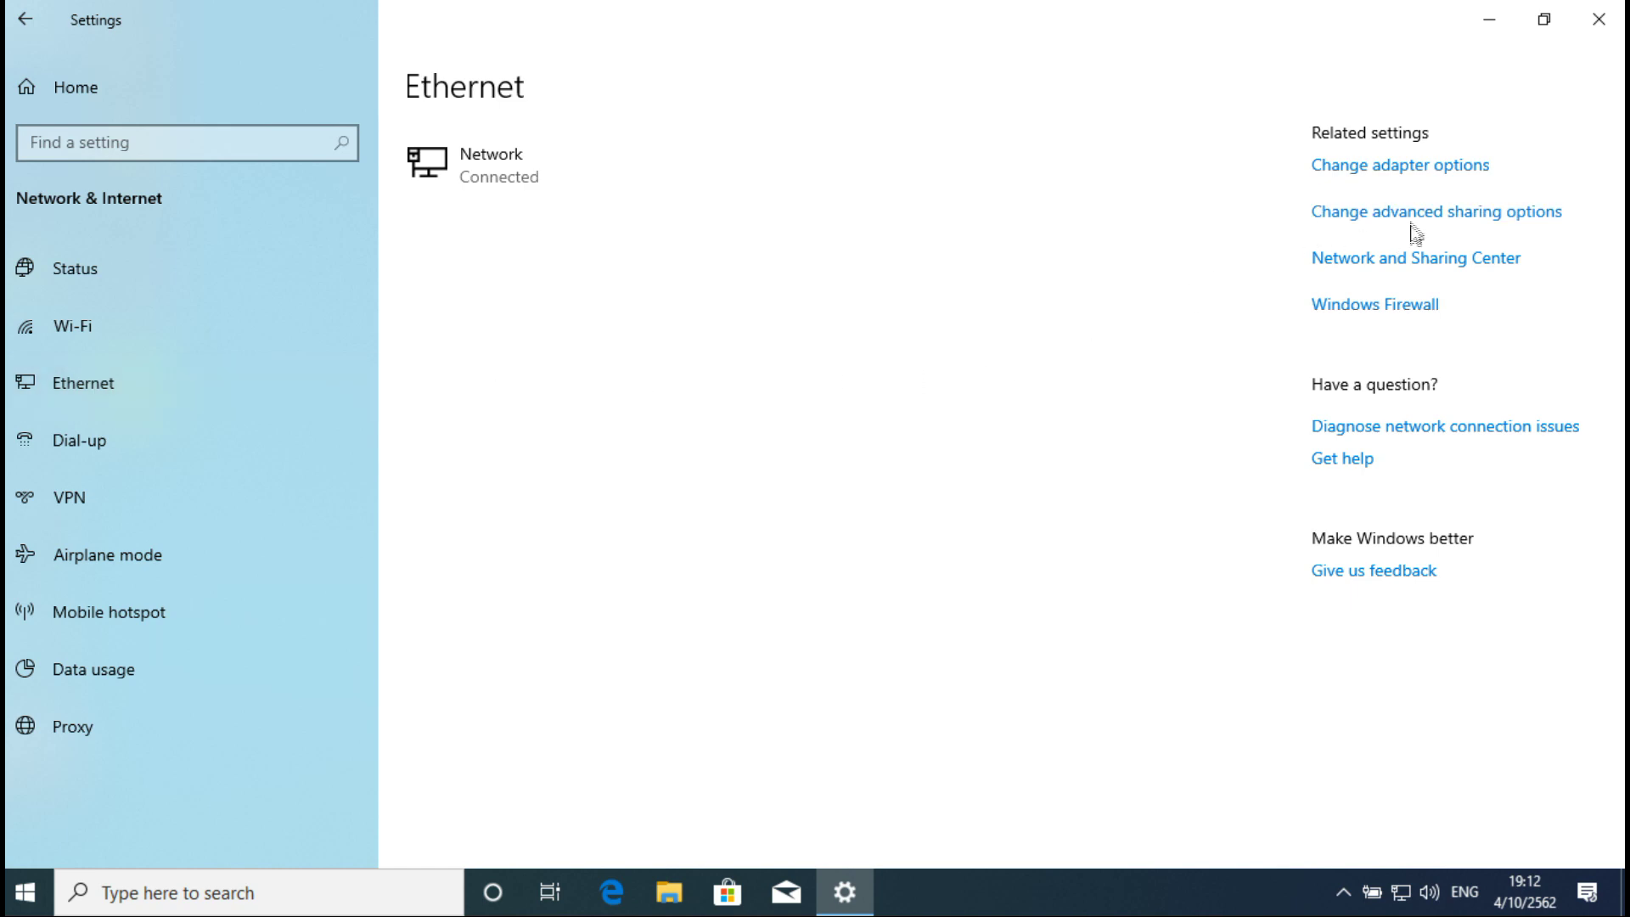
# Step: Bring up Internet Protocol Version 4 (TCP/IPv4) properties for the Ethernet adapter
pyautogui.click(1415, 169)
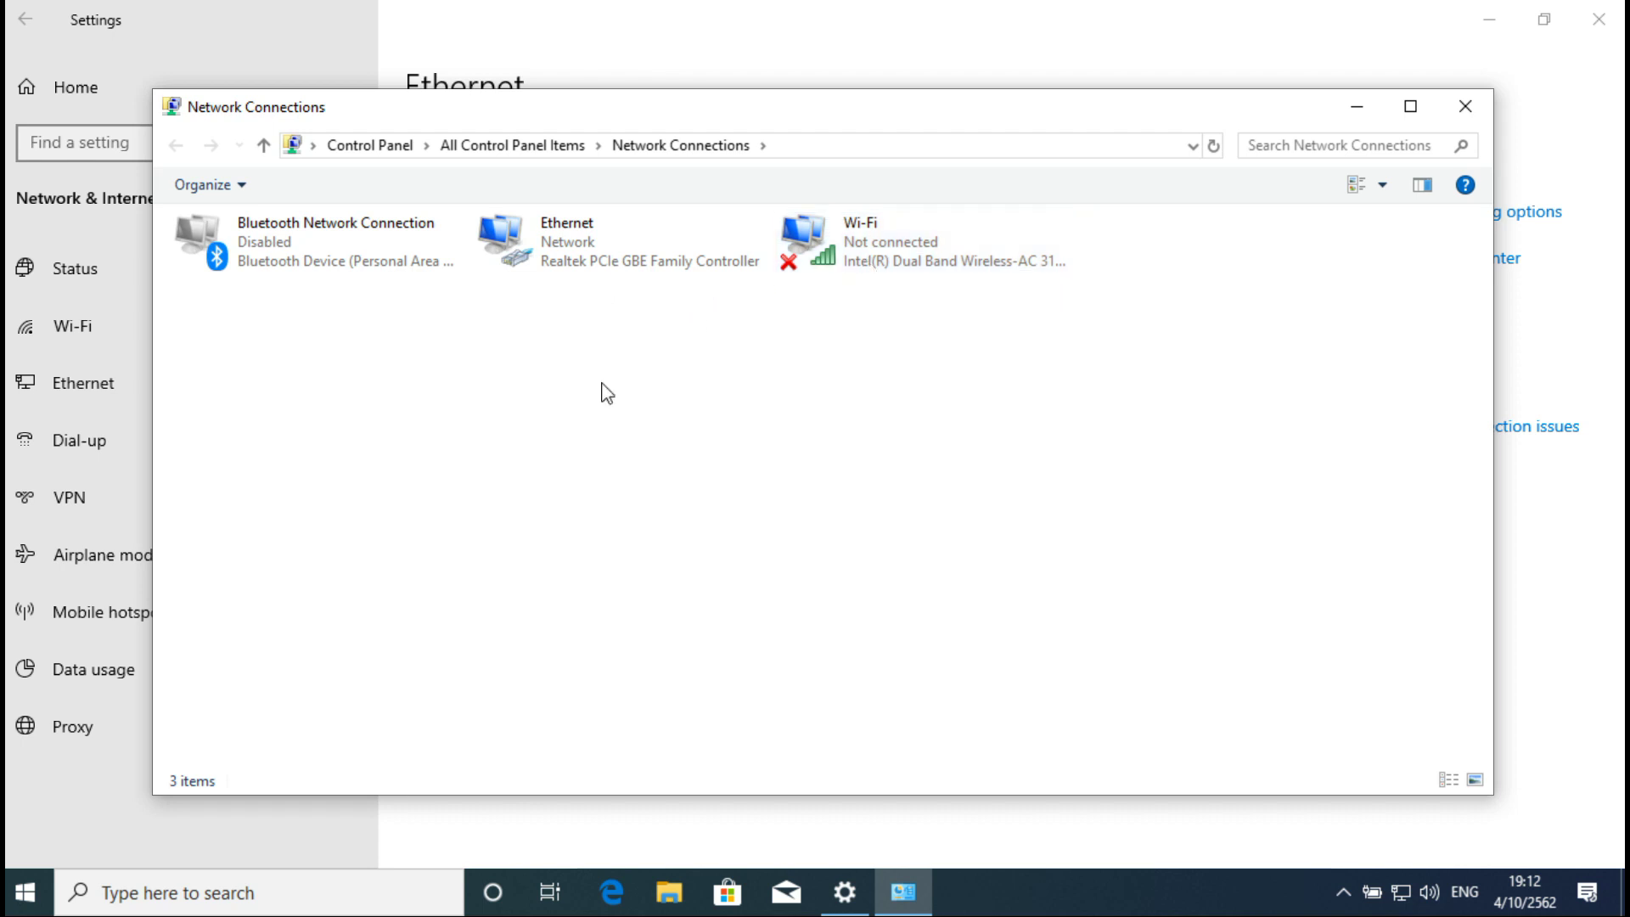
pyautogui.rightClick(560, 244)
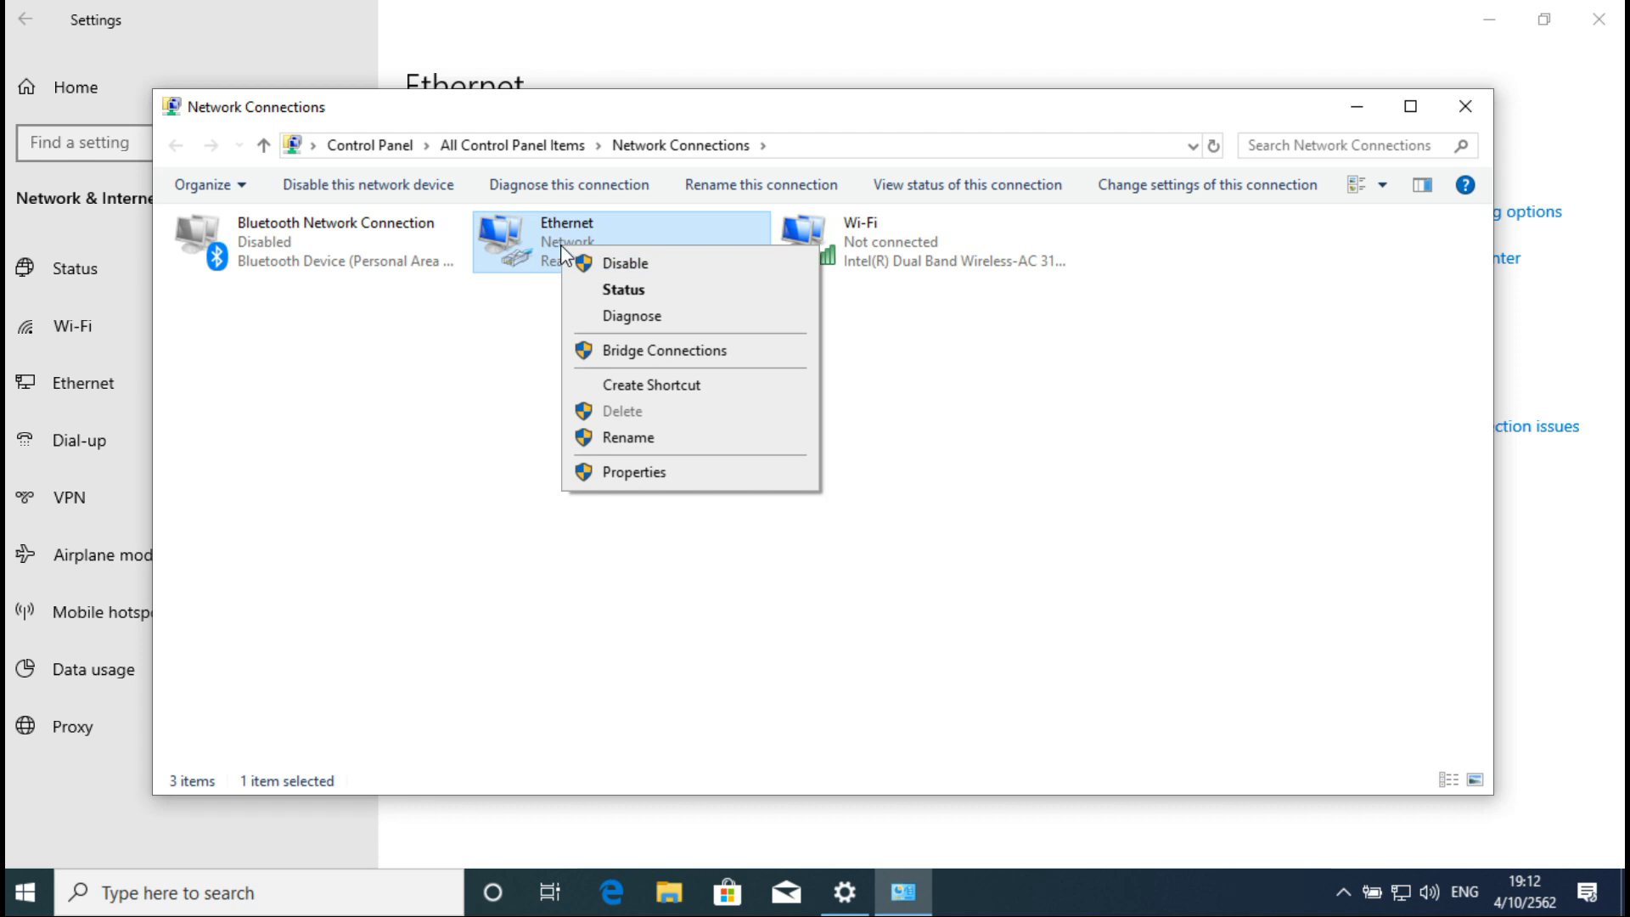
pyautogui.click(648, 472)
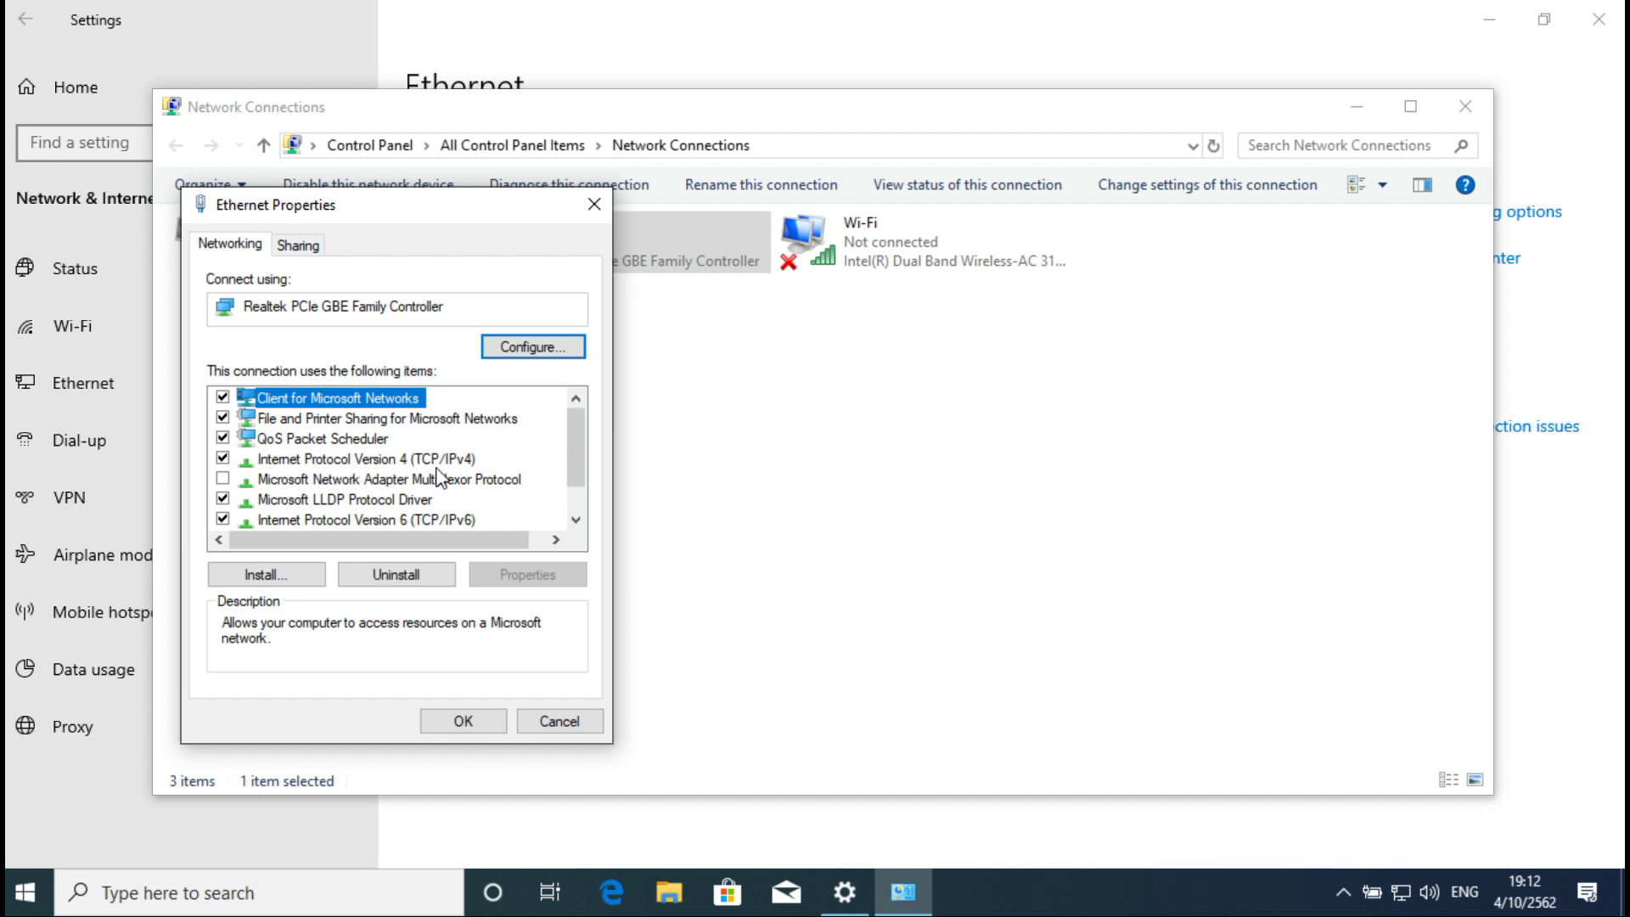
pyautogui.click(425, 463)
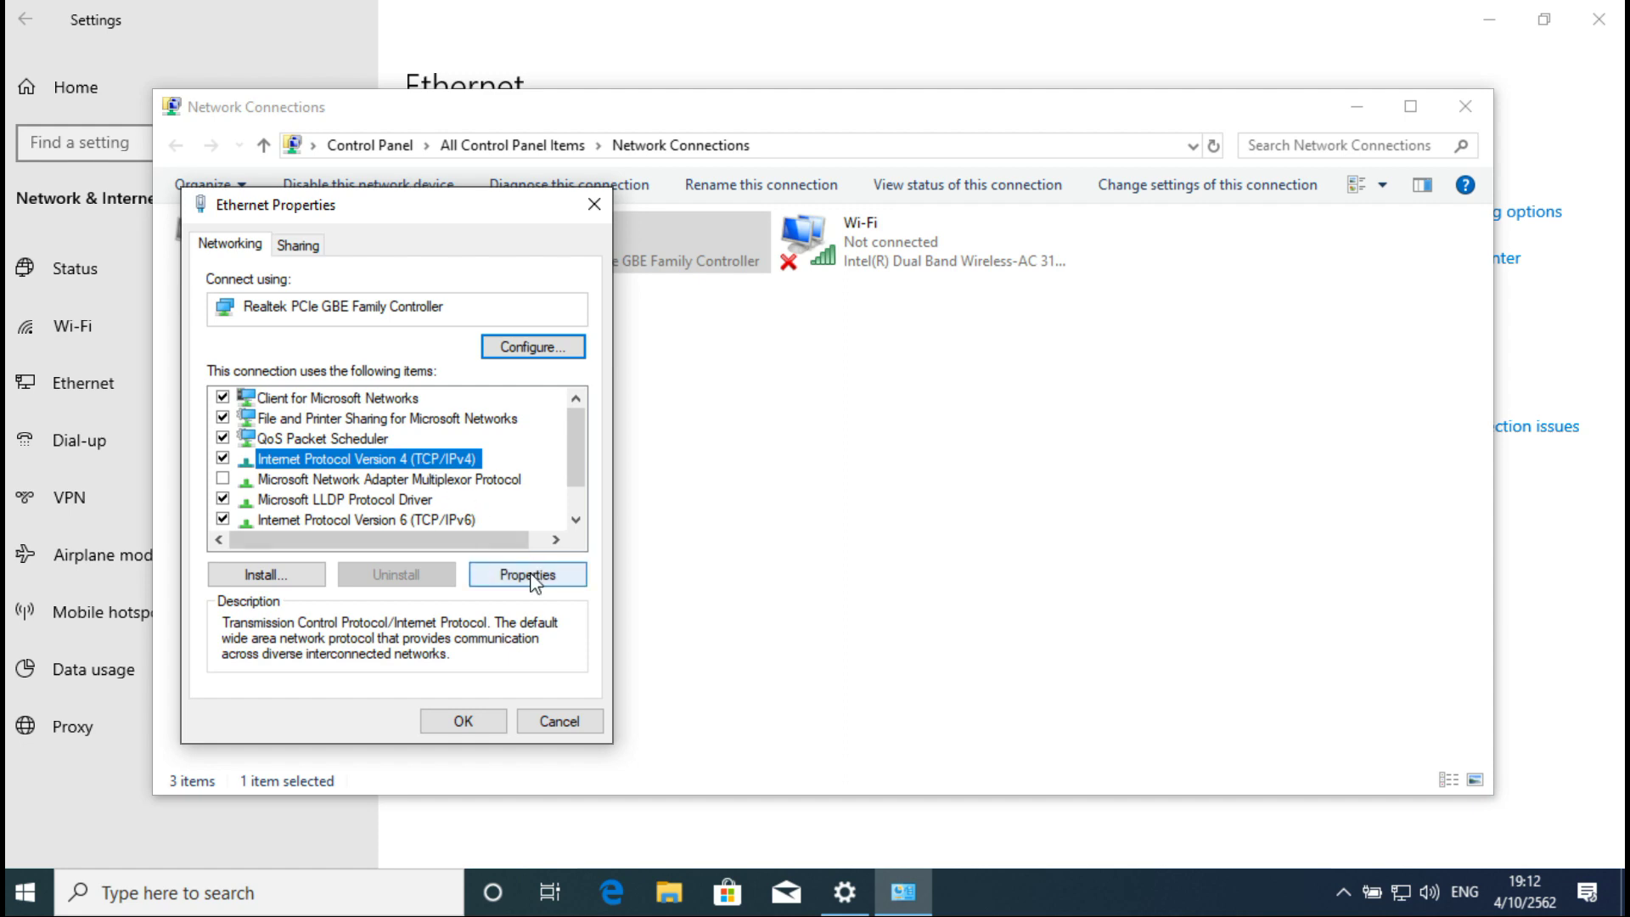
pyautogui.click(527, 577)
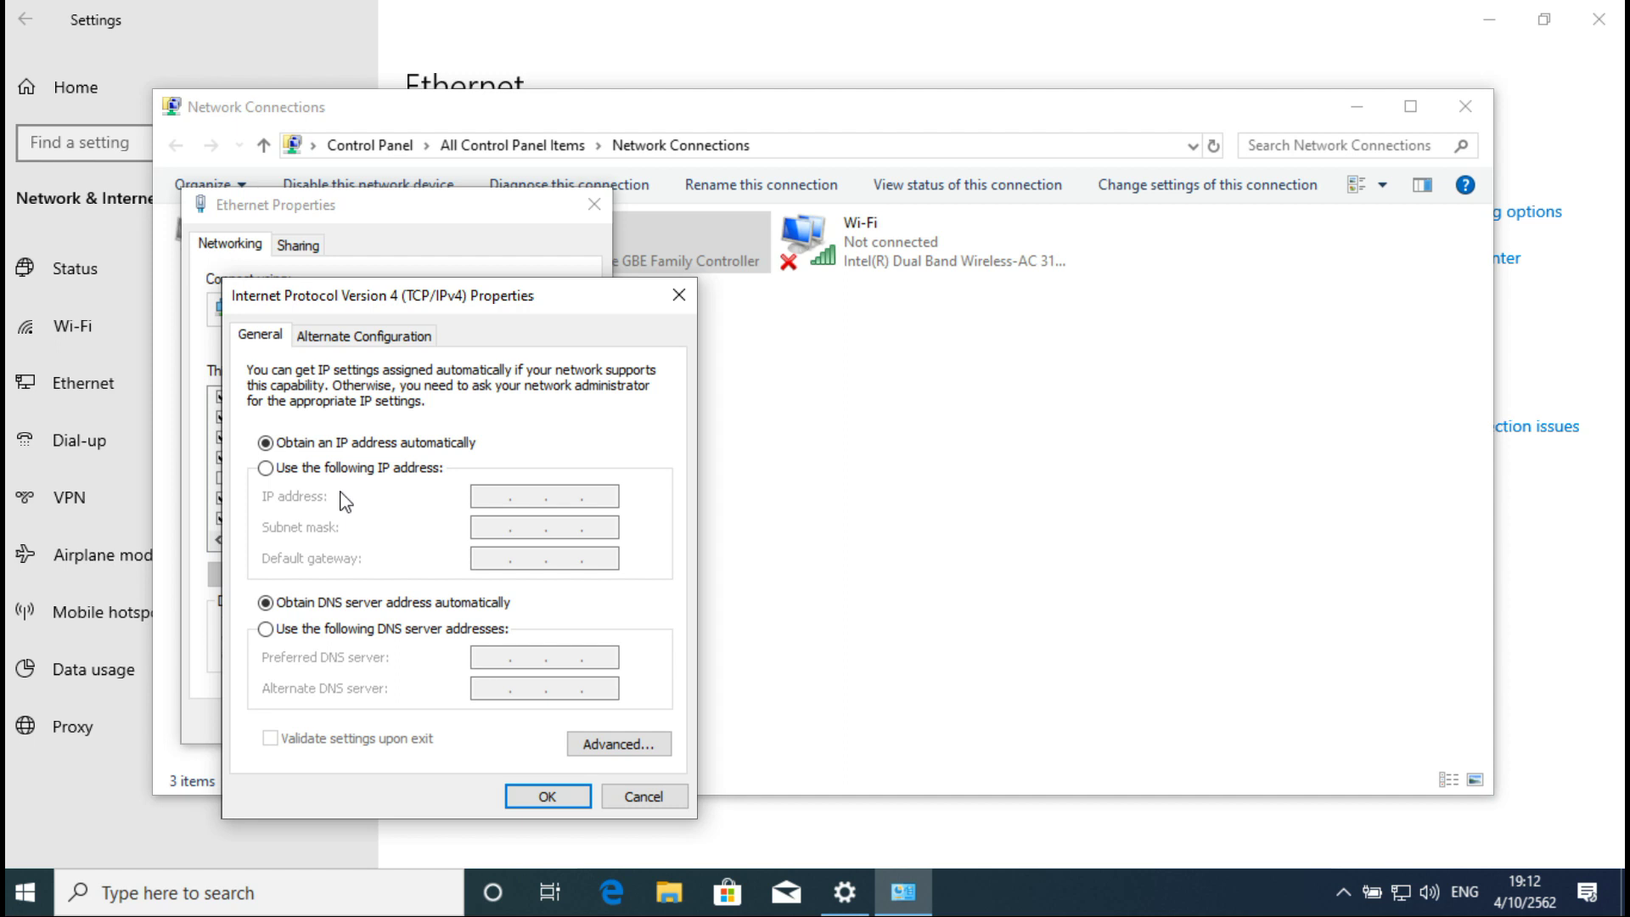
# Step: Set fixed IP 192.168.1.61, mask 255.255.255.0 and gateway 192.168.1.1
pyautogui.click(299, 469)
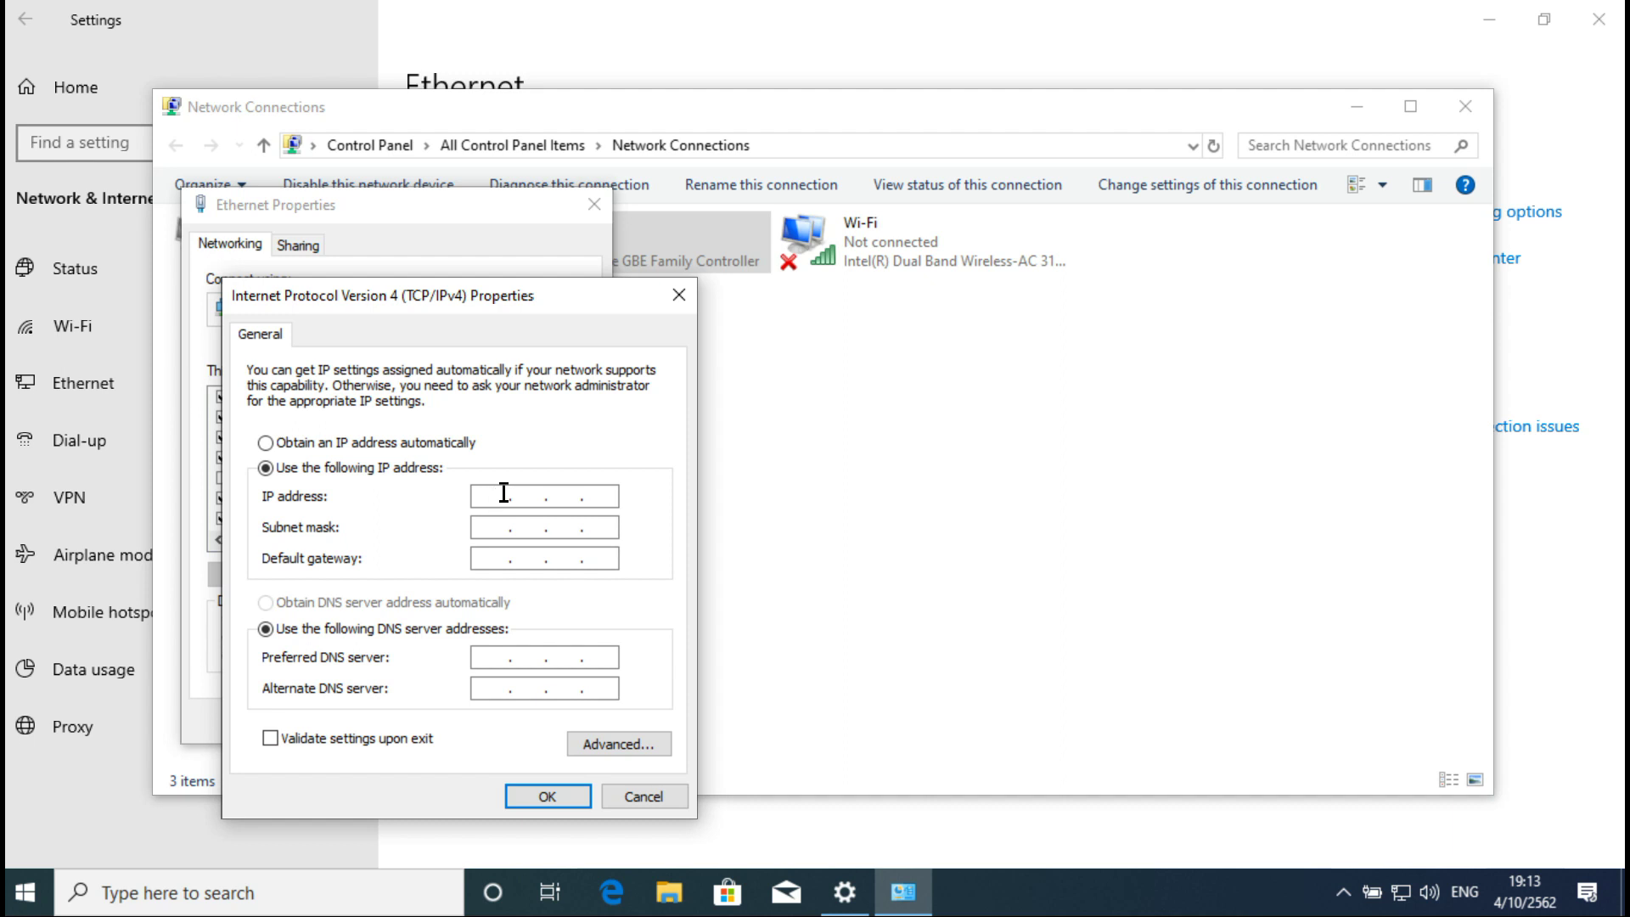
pyautogui.write('192.168.1.61')
pyautogui.press('Tab')
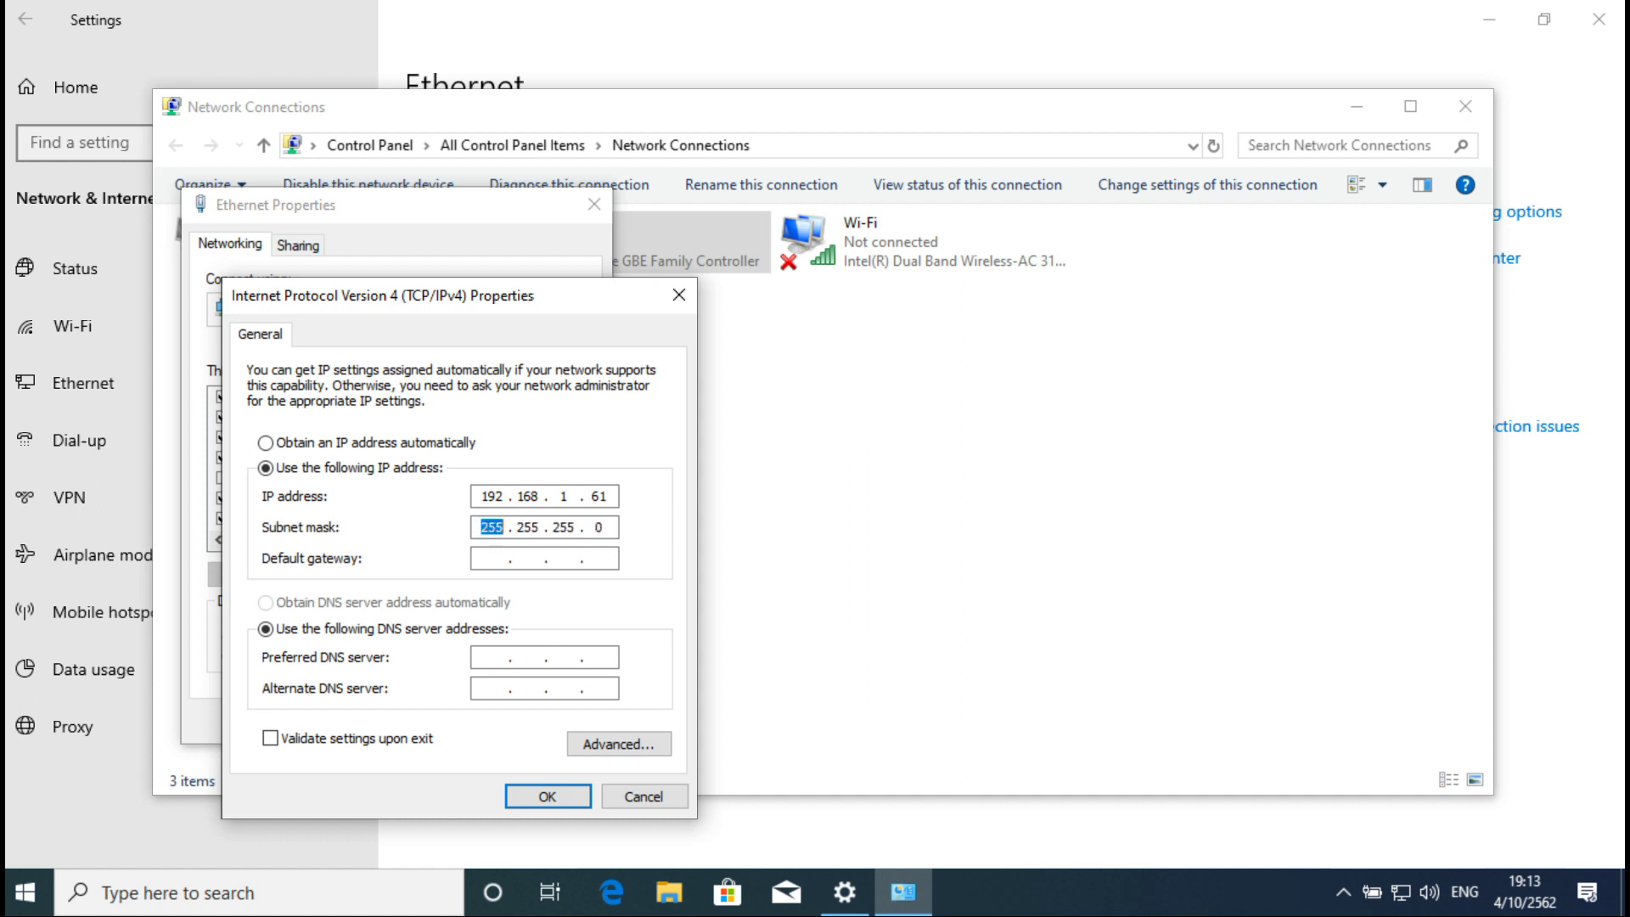
pyautogui.click(492, 557)
pyautogui.write('192 . 168 . 1 . 1')
# Step: Enter DNS servers 192.168.1.1 and 8.8.8.8, apply, and close Ethernet Properties
pyautogui.press('Tab')
pyautogui.press('Tab')
pyautogui.write('192 . 168 . 1 . 1')
pyautogui.press('Tab')
pyautogui.write('8.8.8.8')
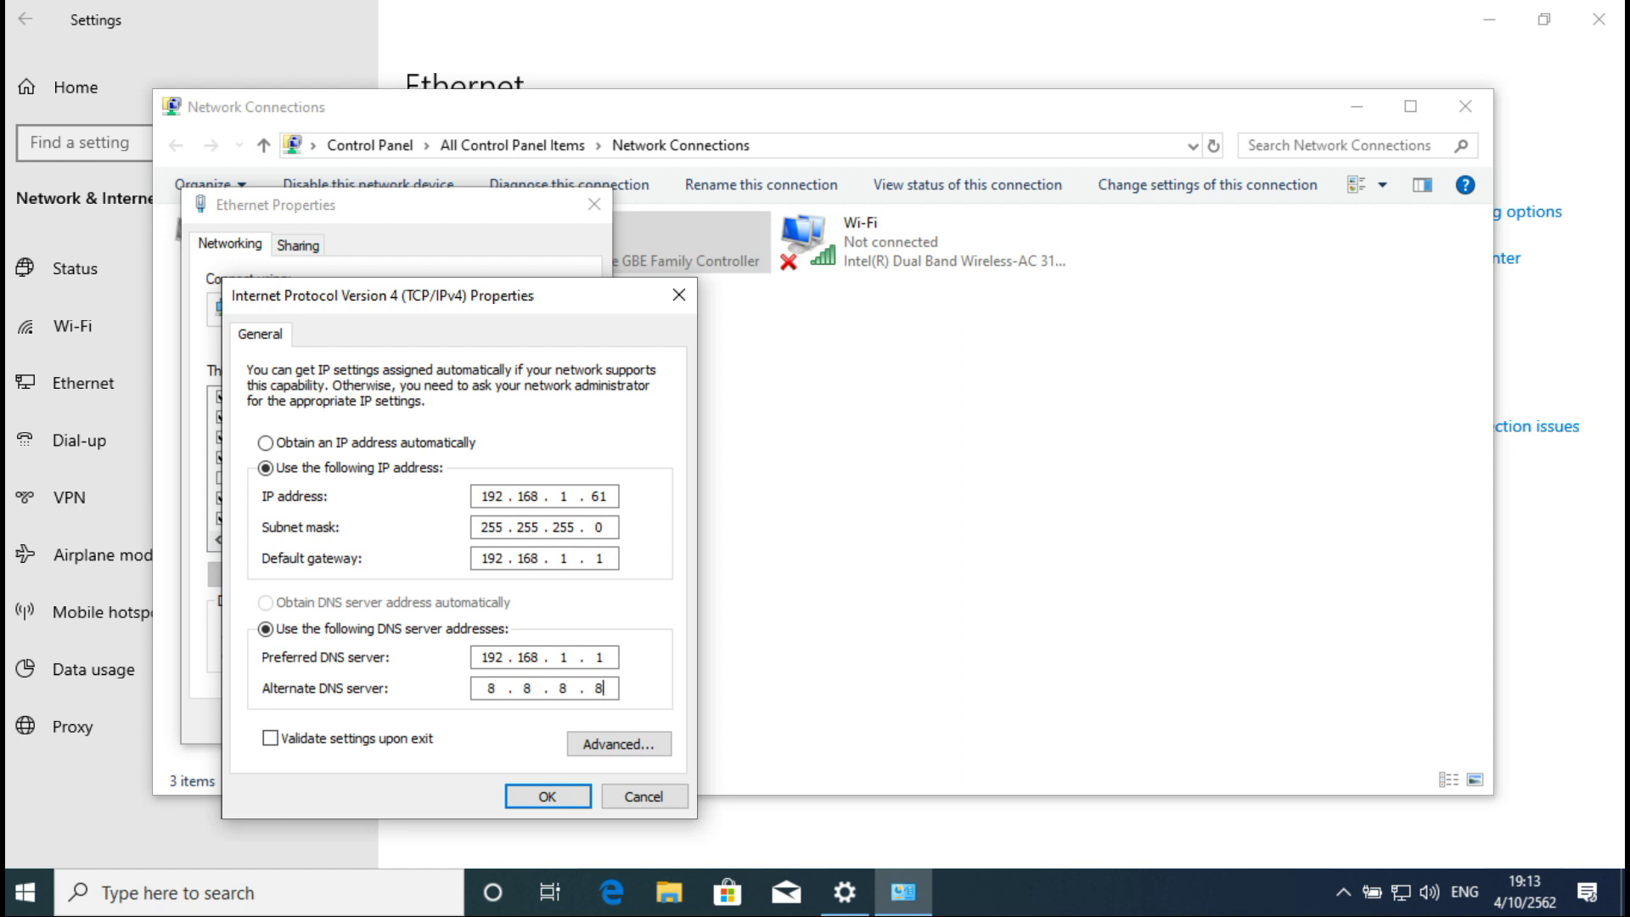
pyautogui.click(537, 798)
pyautogui.click(467, 721)
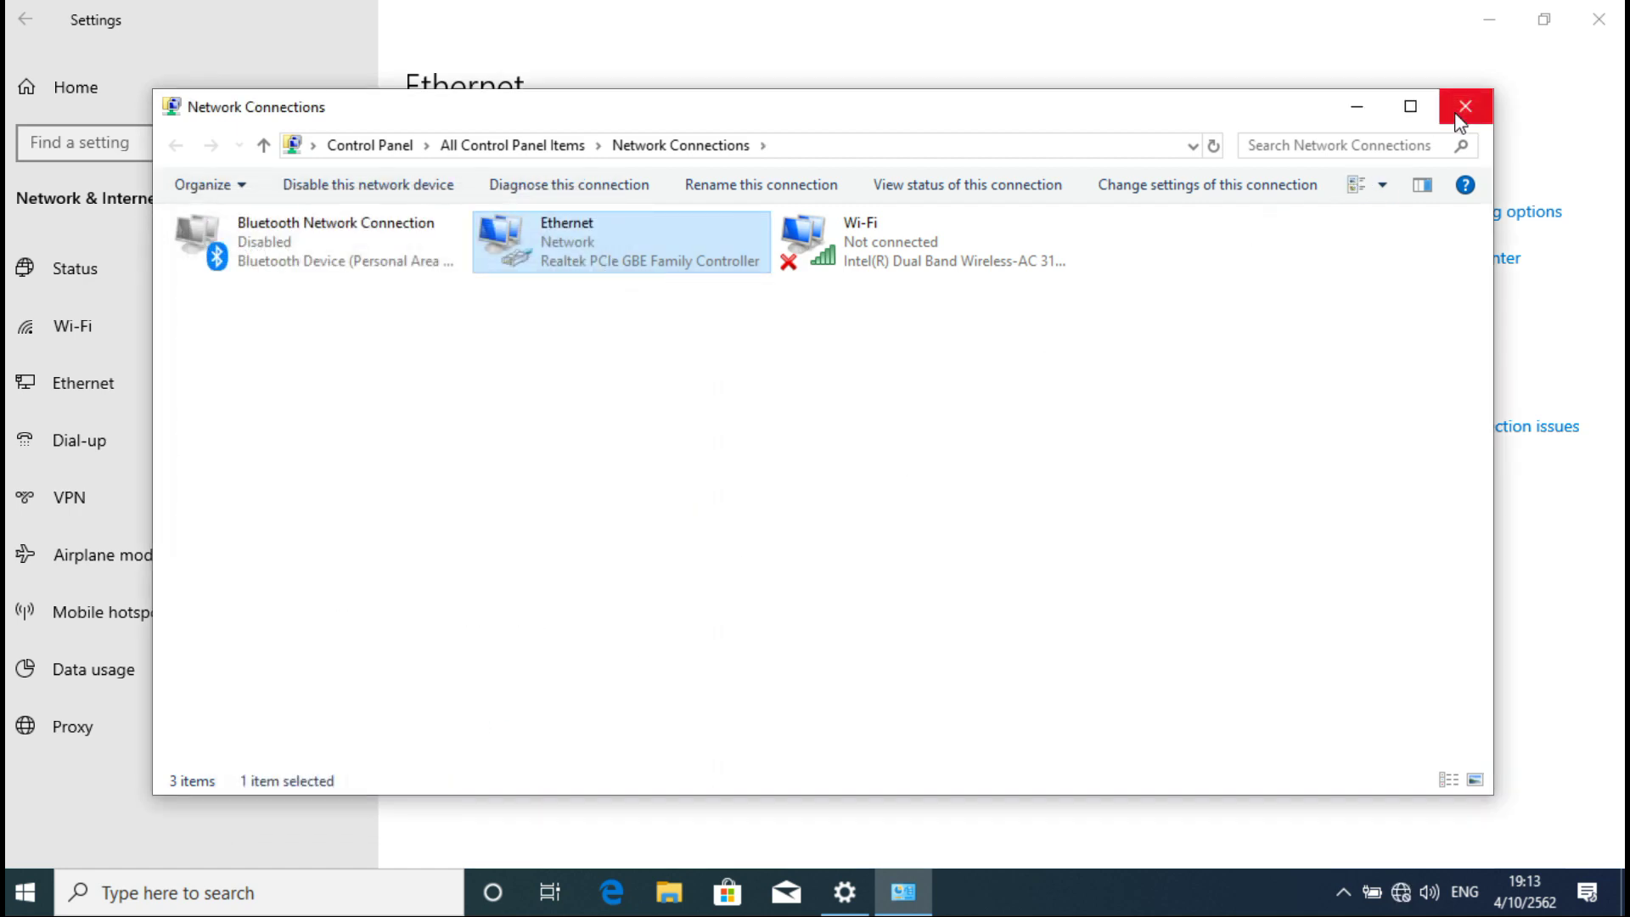
# Step: Close Network Connections and Settings, then restart Windows 10
pyautogui.click(1459, 122)
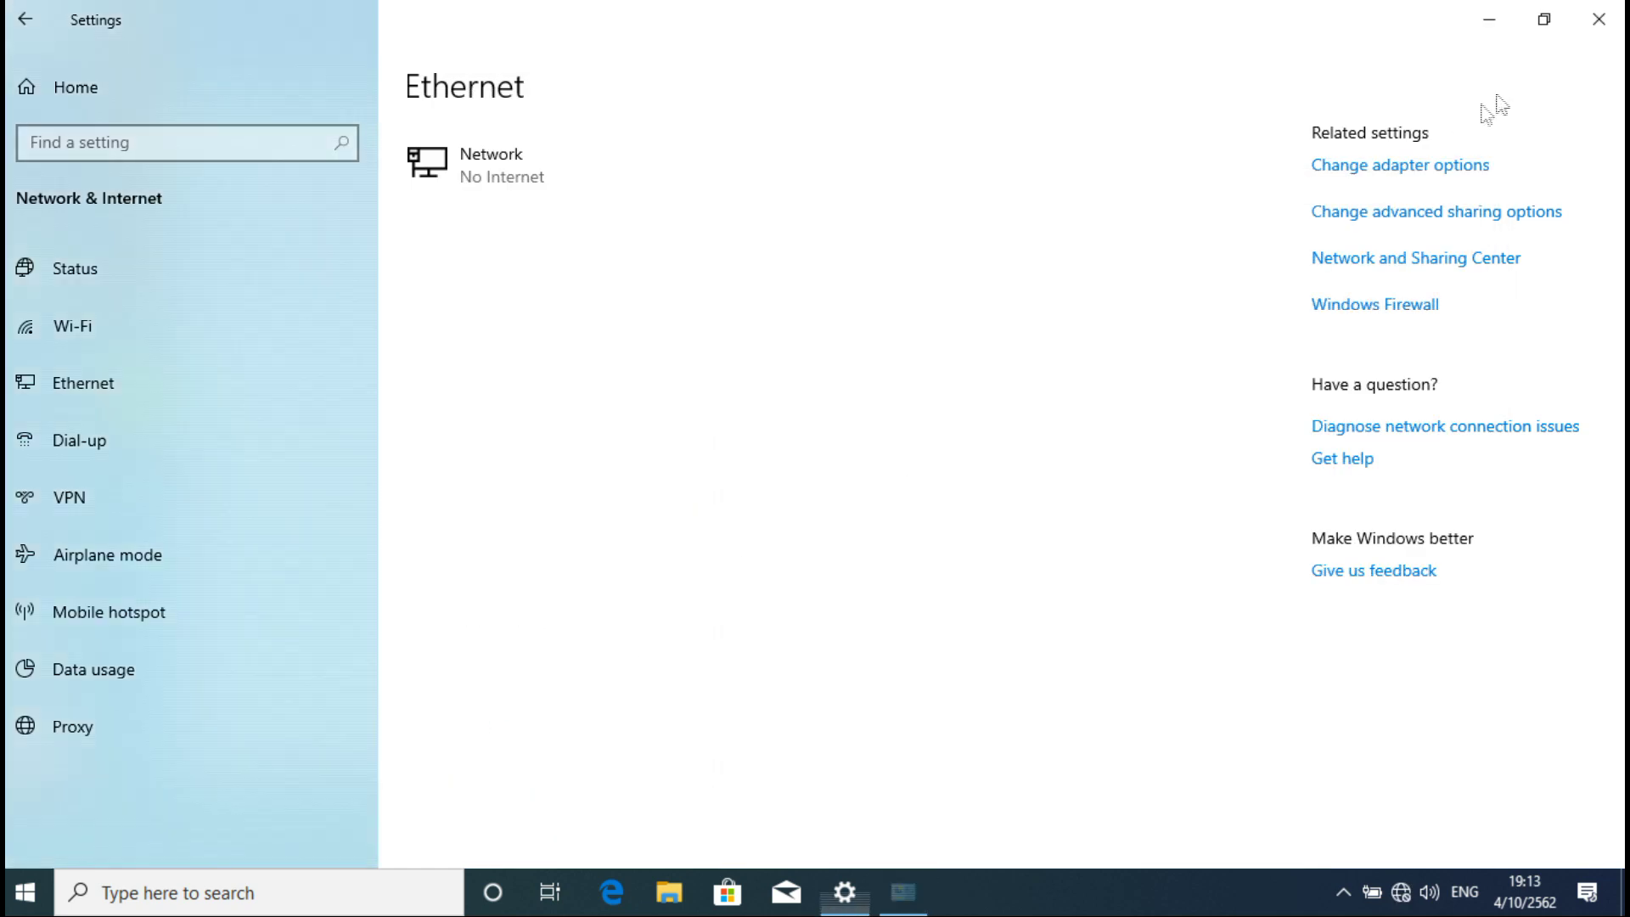
pyautogui.click(1598, 19)
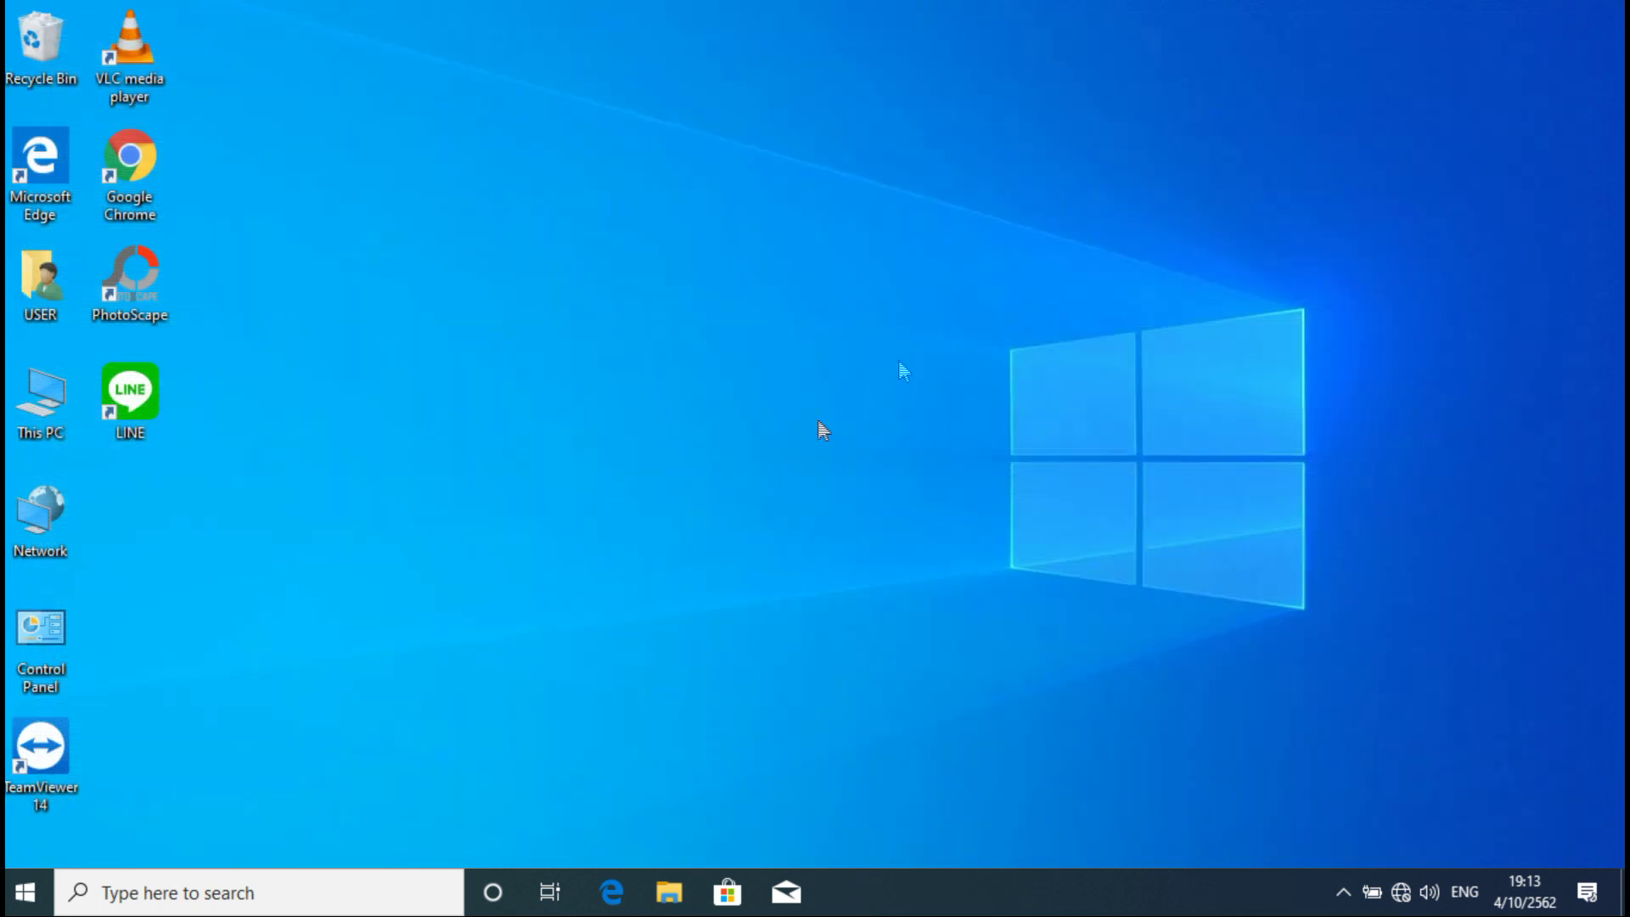
pyautogui.rightClick(24, 891)
pyautogui.moveTo(84, 831)
pyautogui.click(397, 816)
# Step: Confirm in This PC properties that the computer name is now COM-WIN10
pyautogui.rightClick(34, 402)
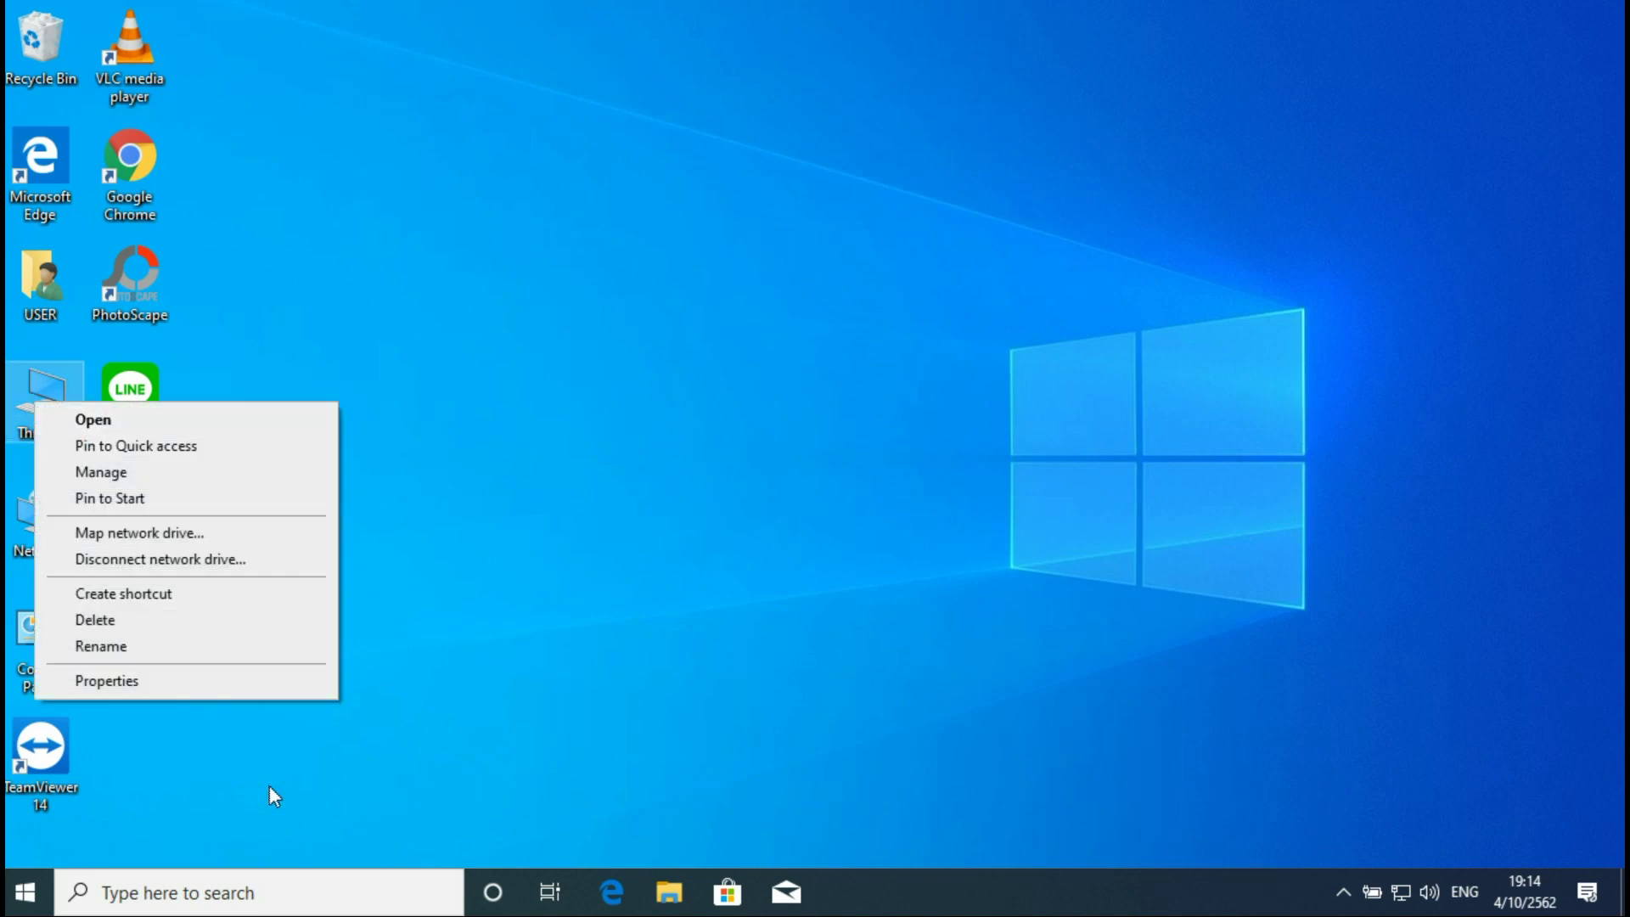
pyautogui.click(236, 681)
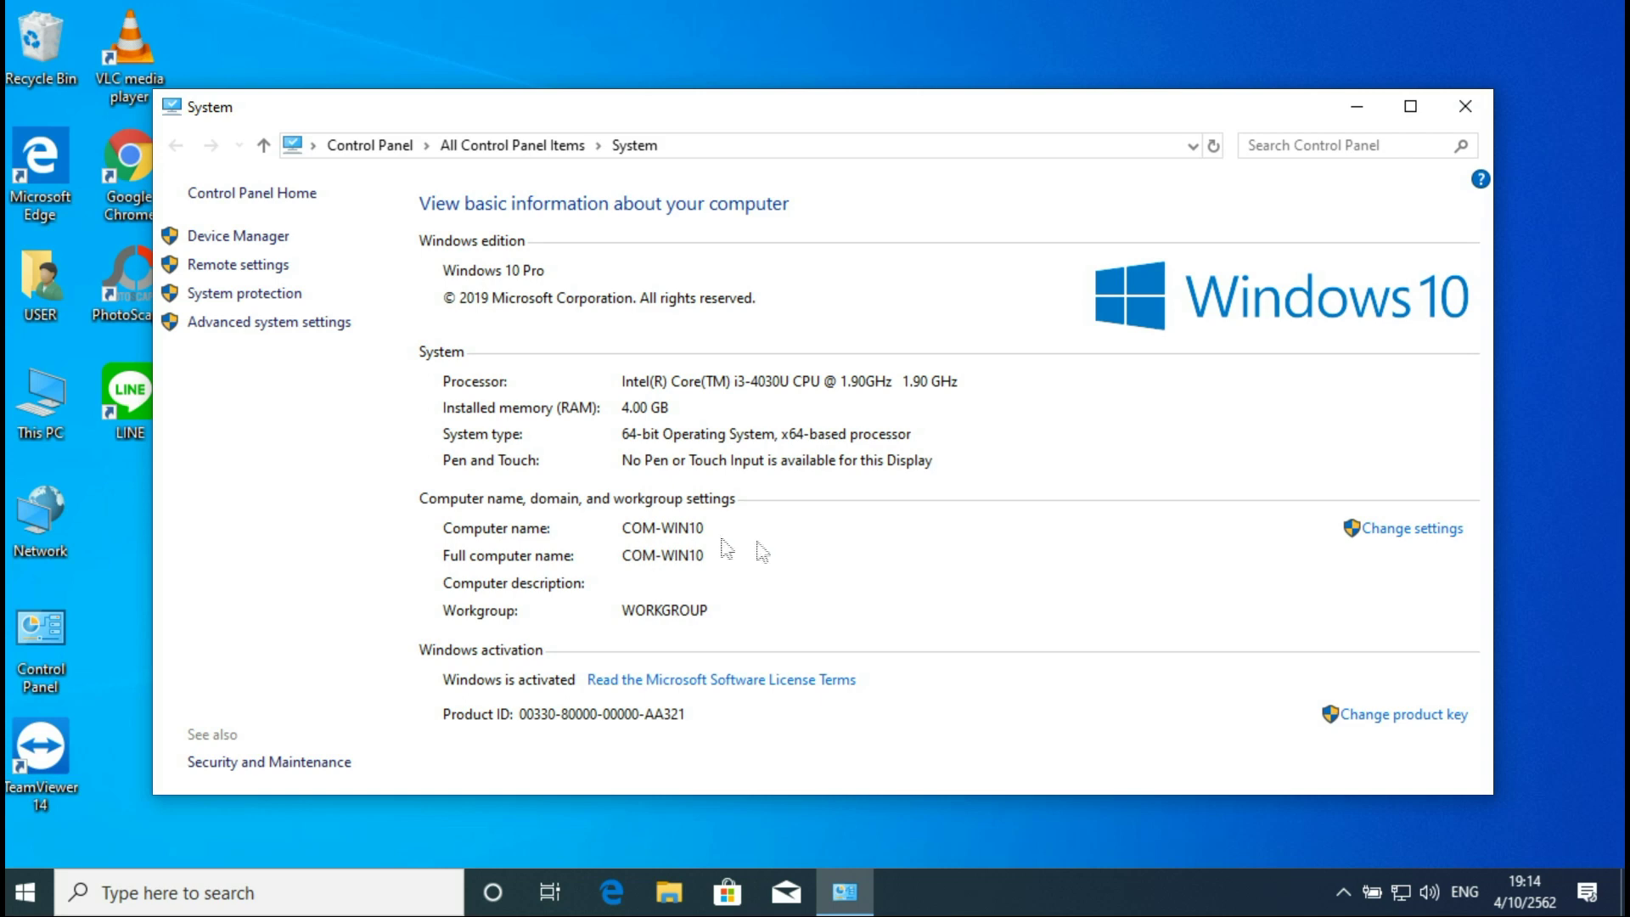
pyautogui.click(1465, 106)
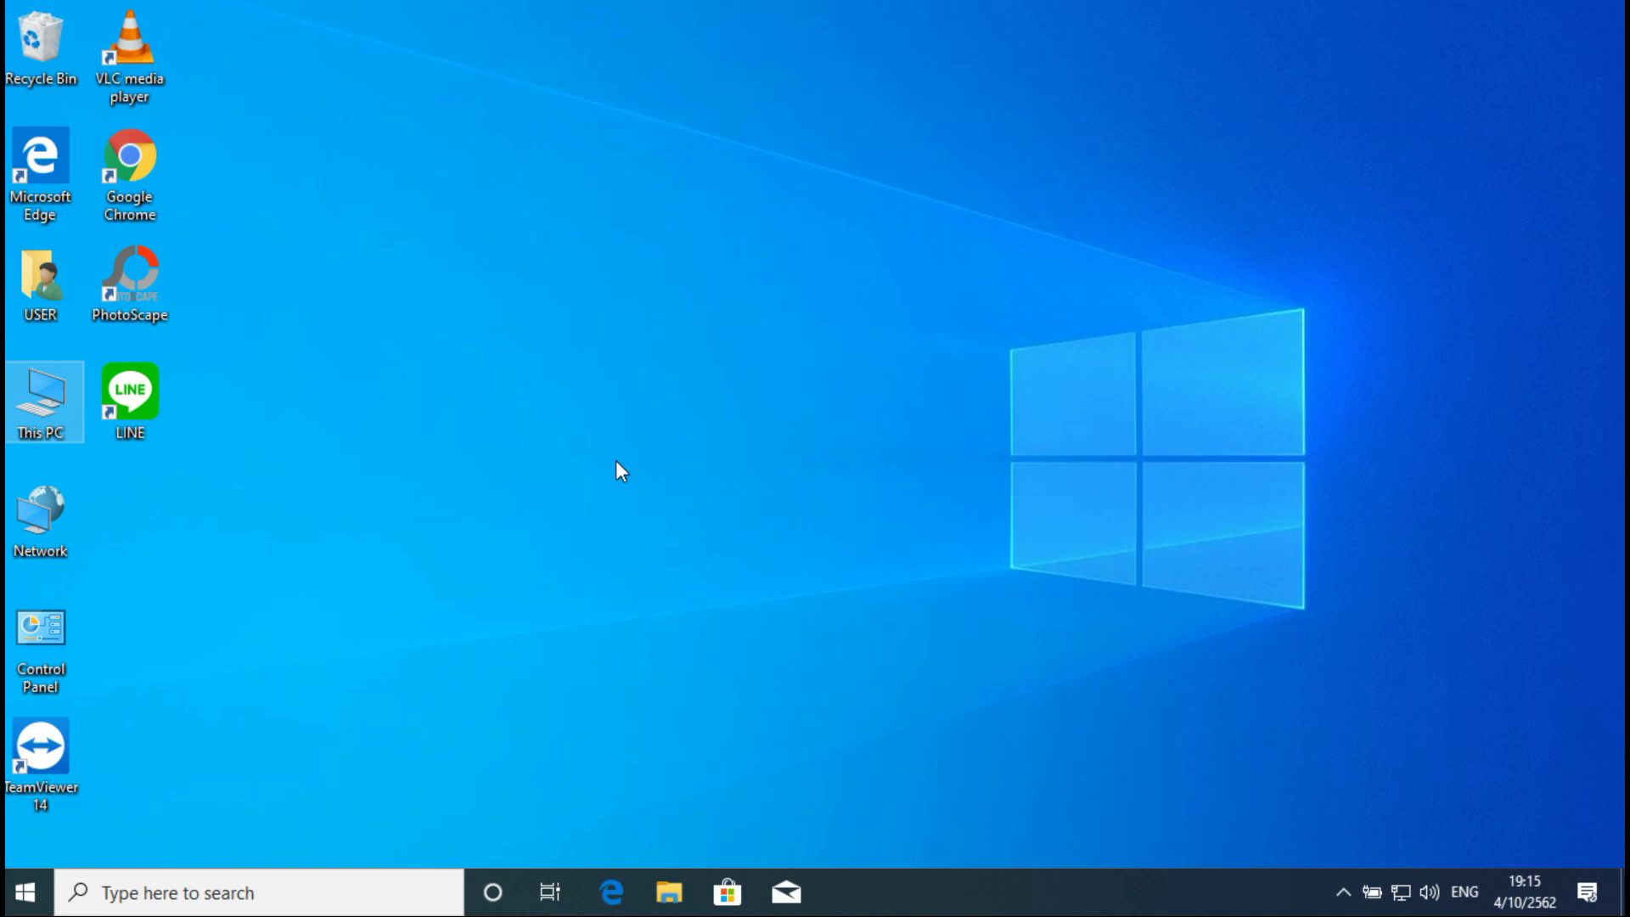
# Step: Launch Computer Management via search and list the accounts under Local Users and Groups
pyautogui.click(159, 892)
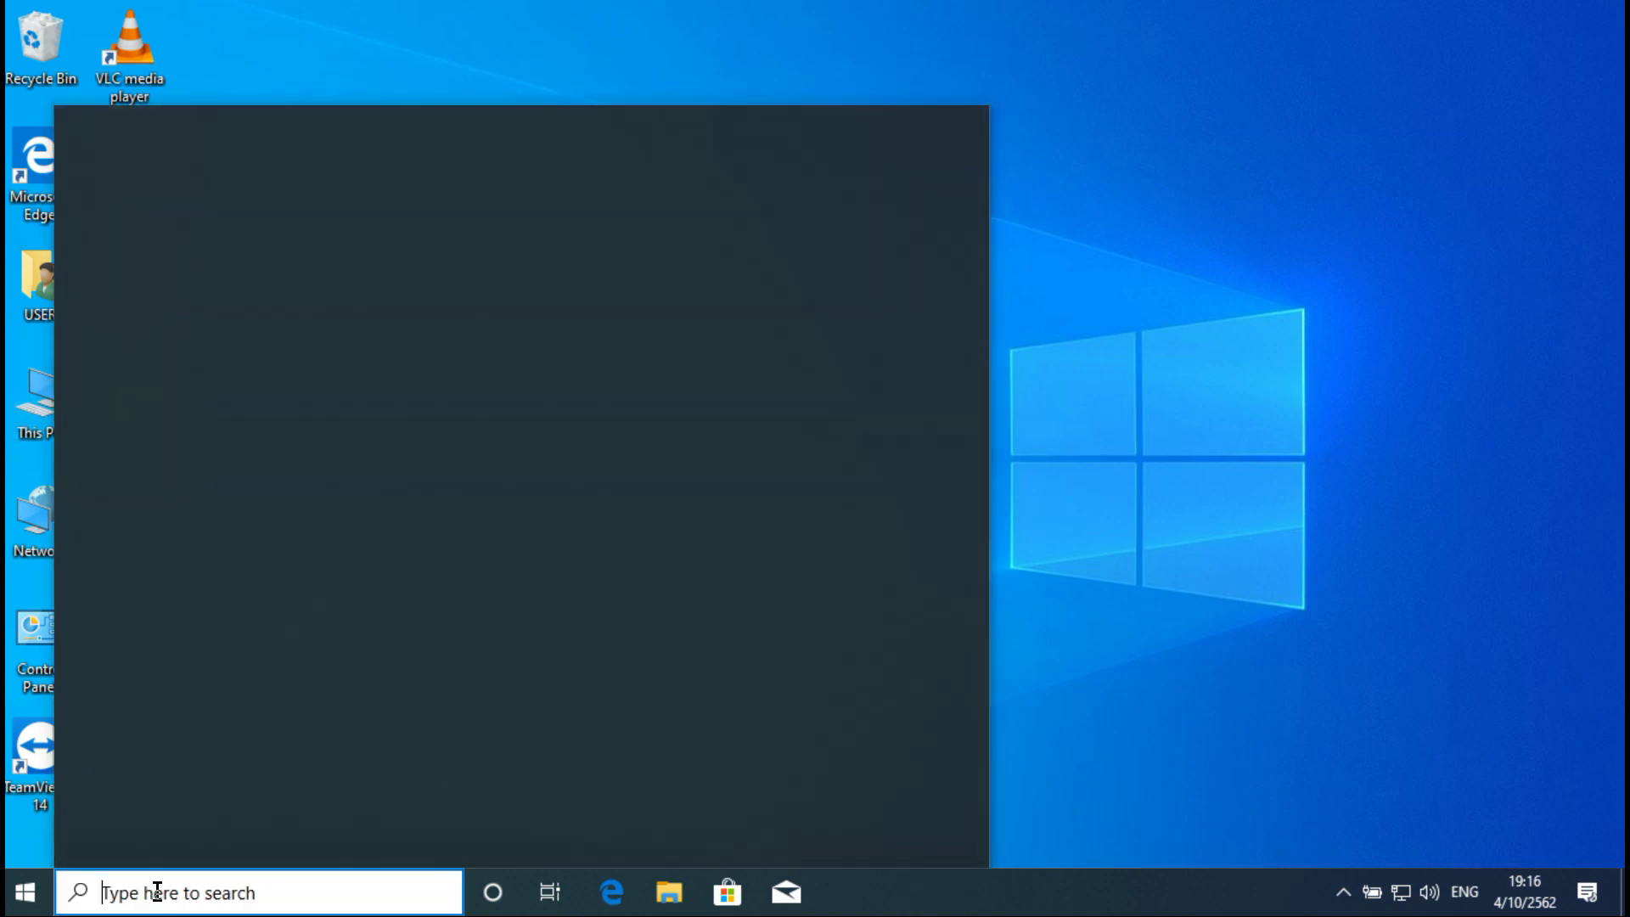
pyautogui.write('compu')
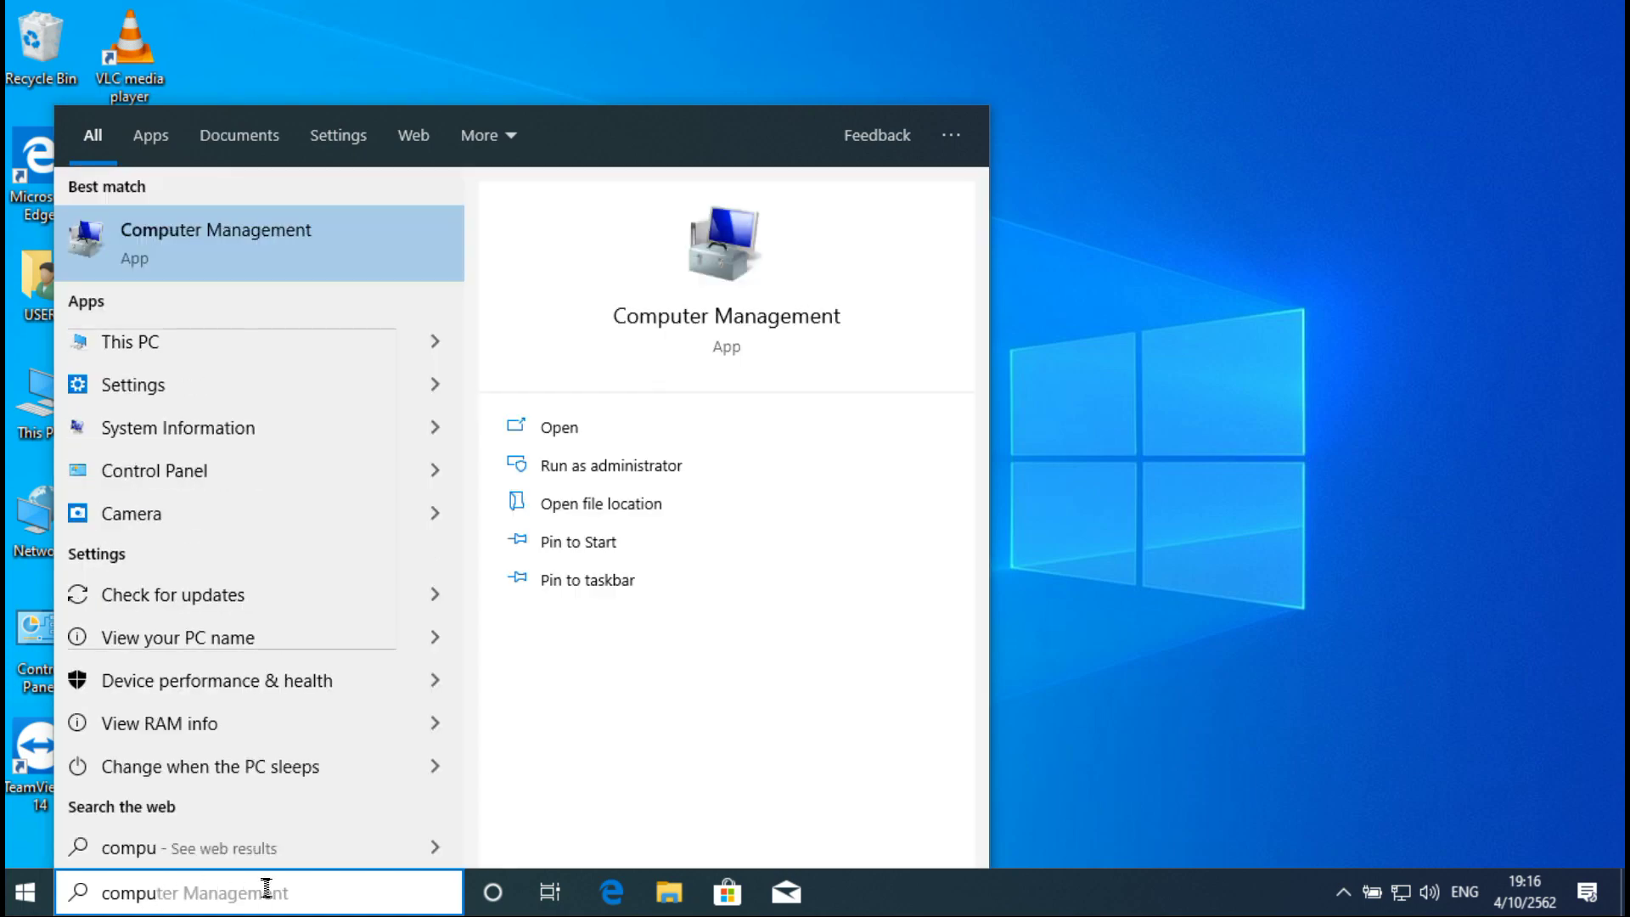
pyautogui.click(716, 270)
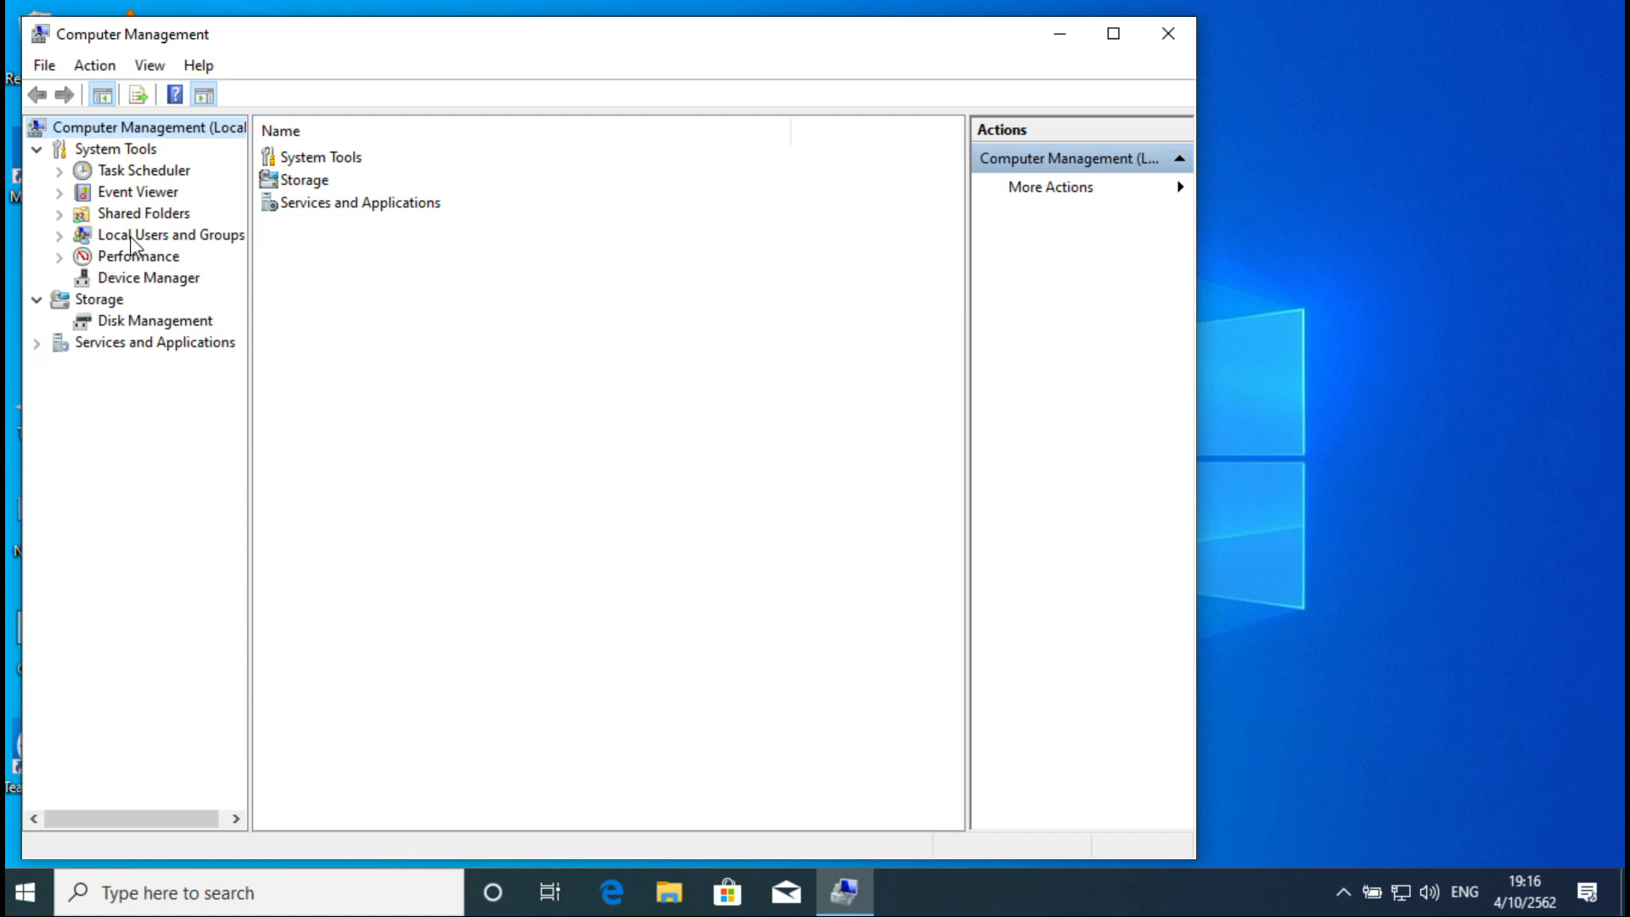
pyautogui.doubleClick(127, 235)
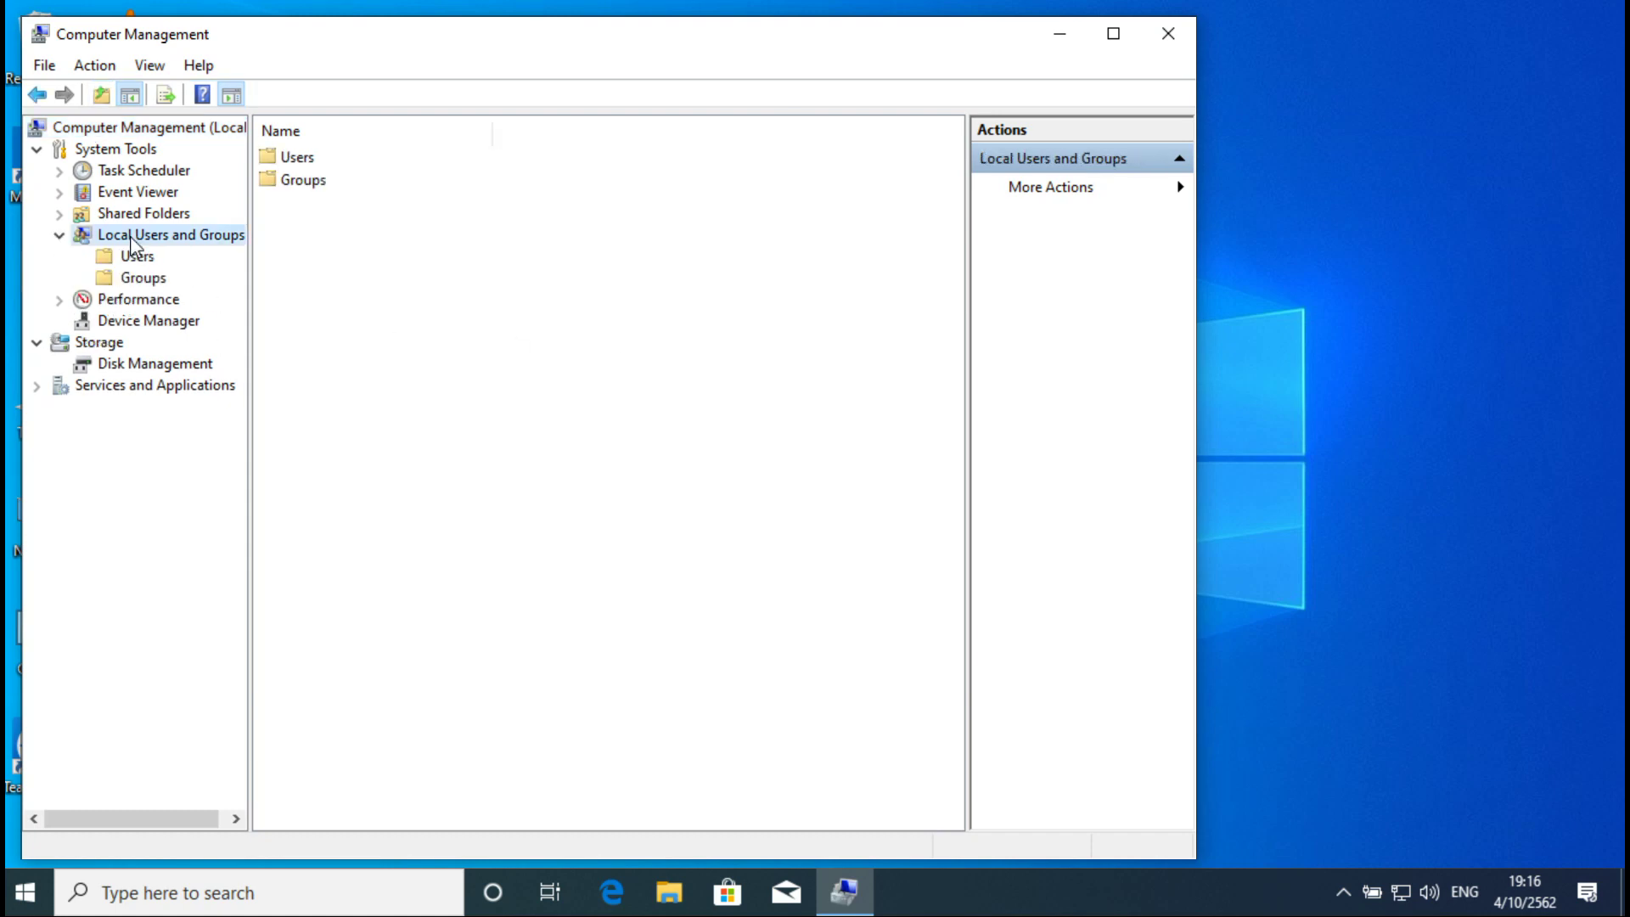
pyautogui.click(141, 258)
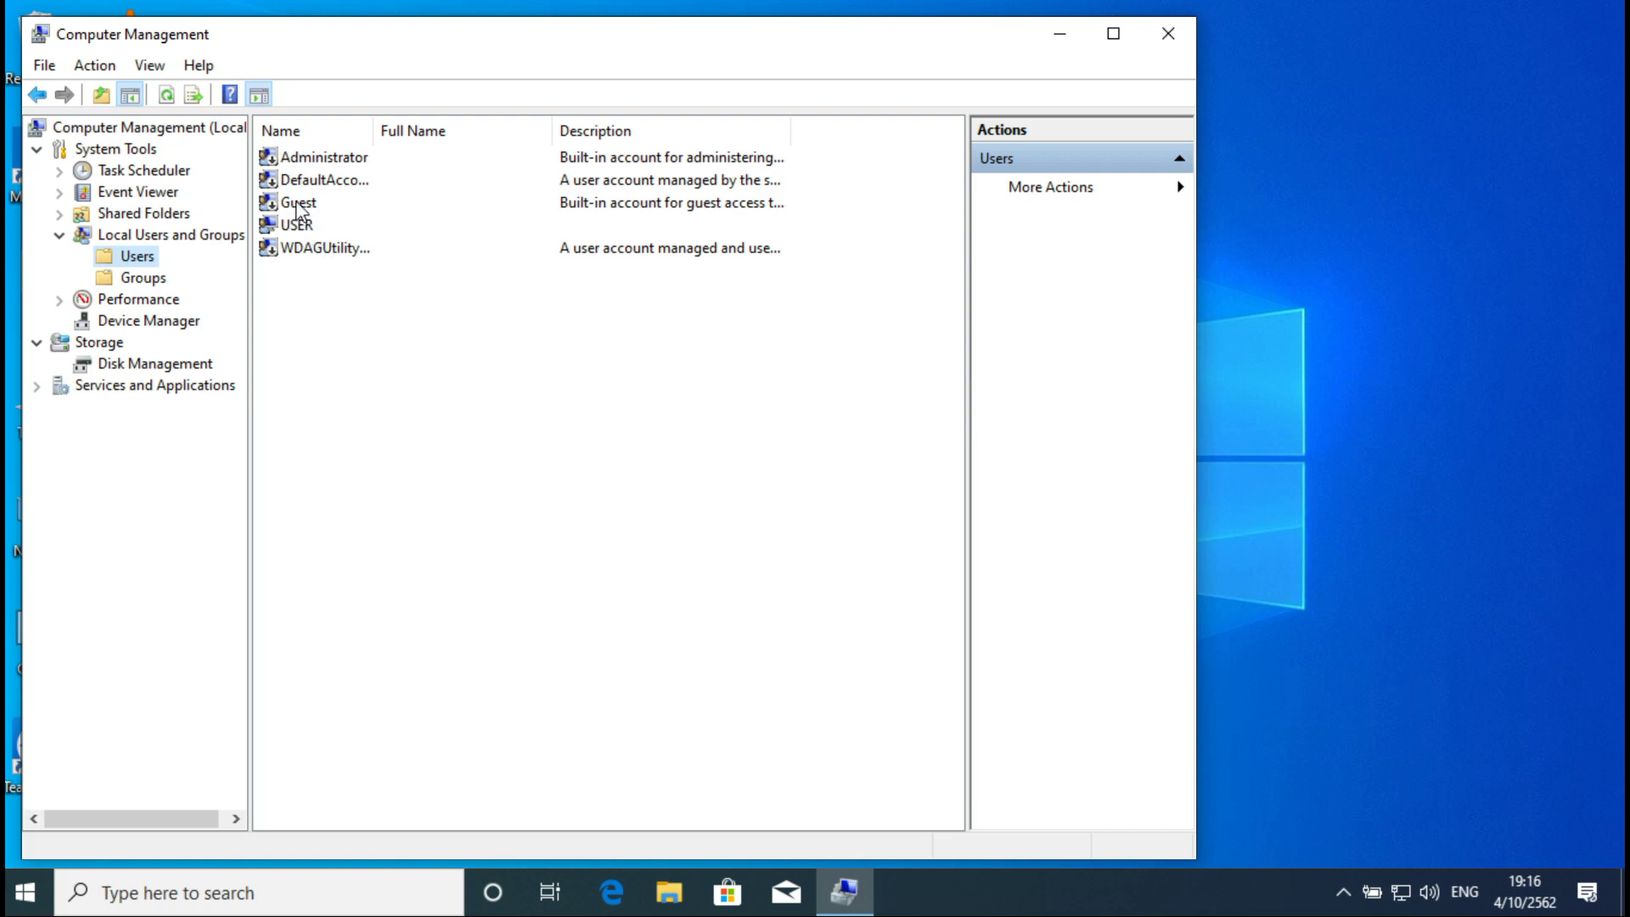
# Step: Set a new password for the Guest account, then close Computer Management
pyautogui.rightClick(300, 209)
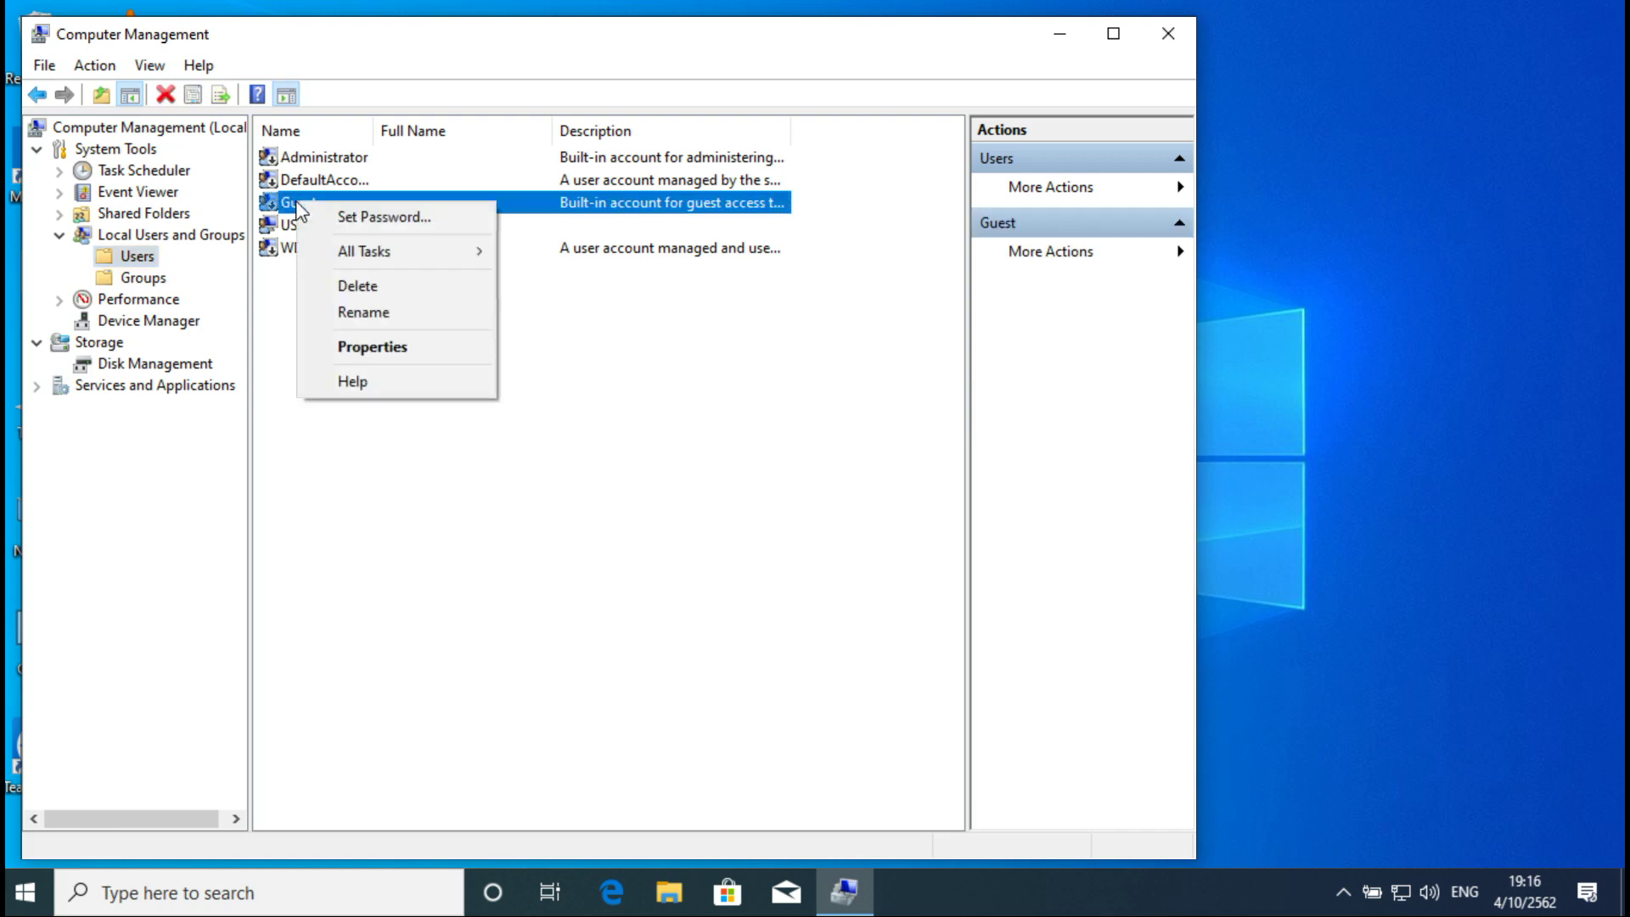
pyautogui.click(413, 220)
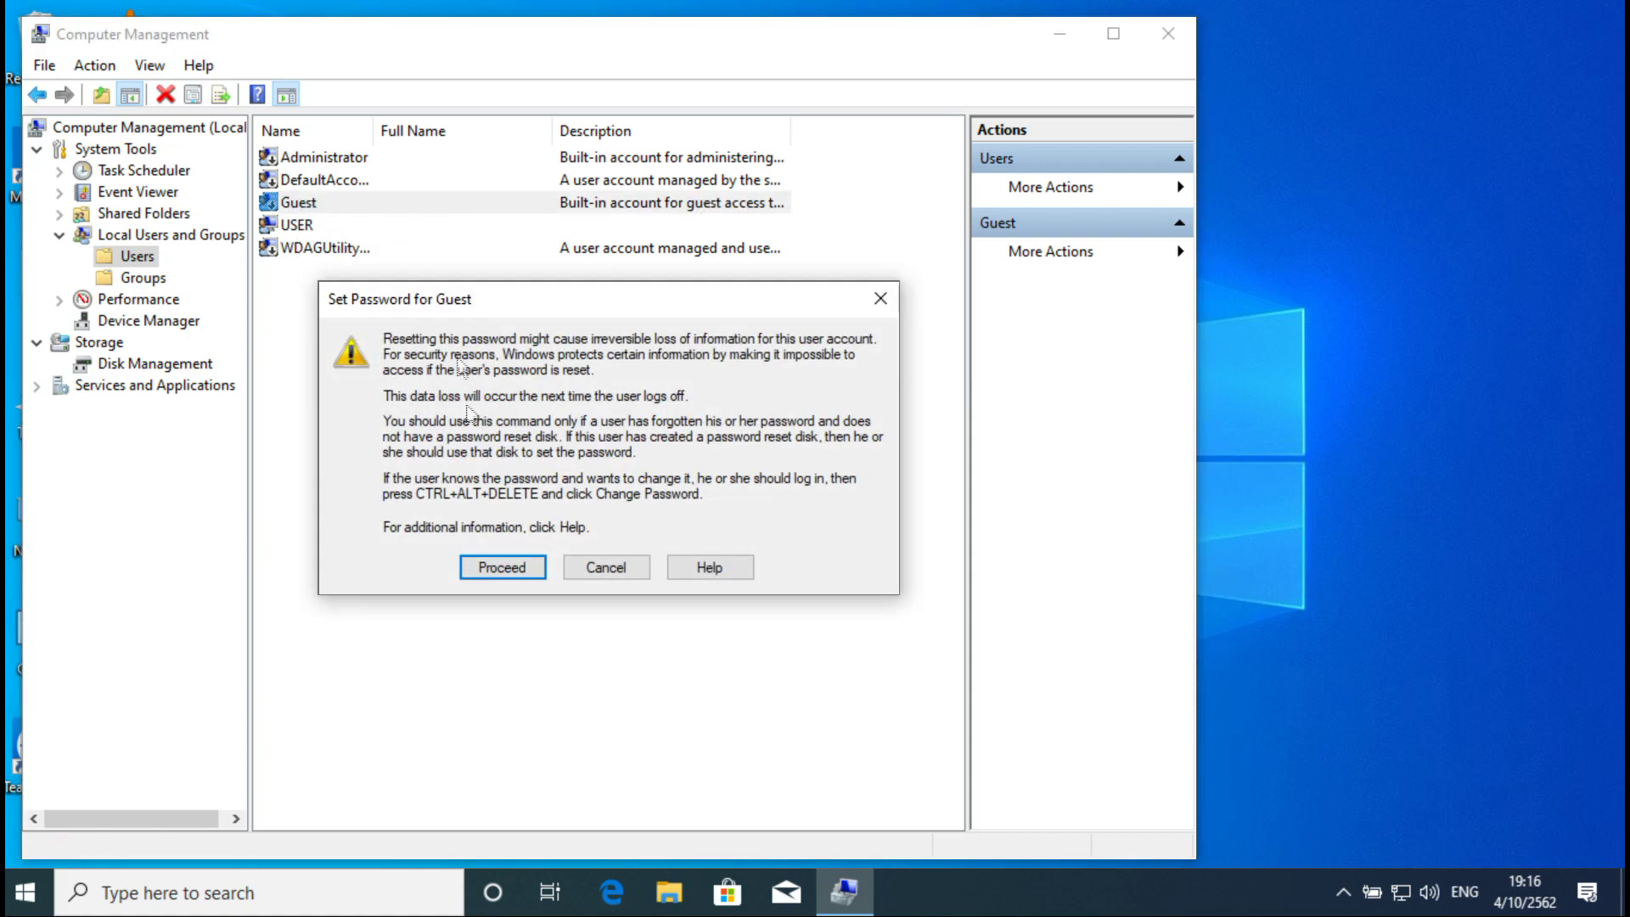
pyautogui.click(499, 567)
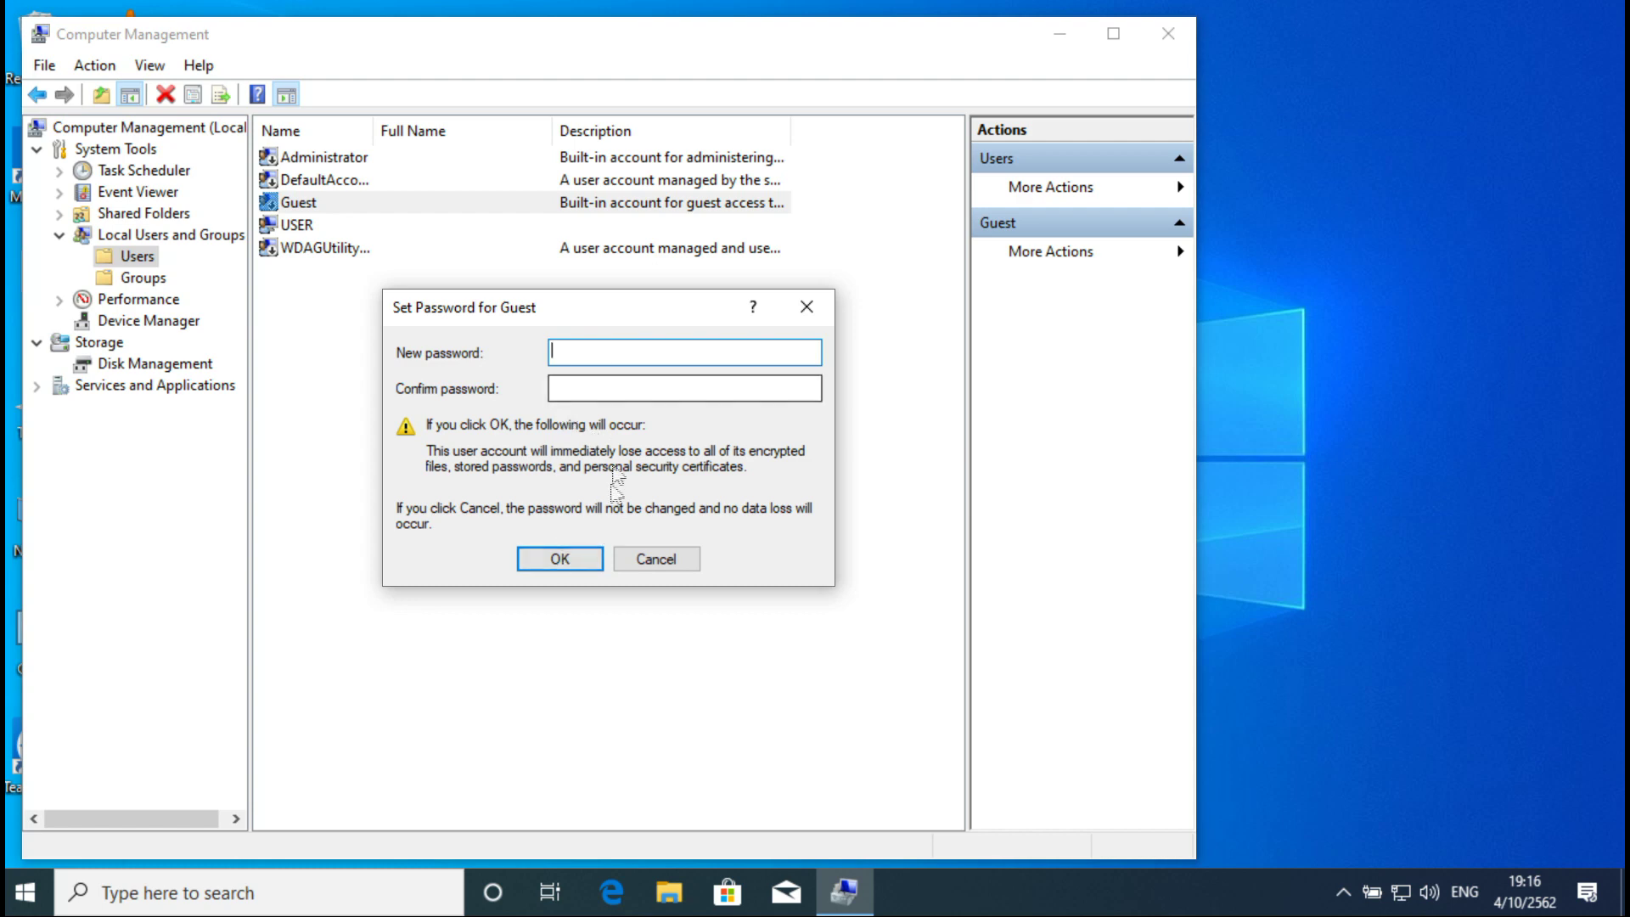
pyautogui.click(554, 563)
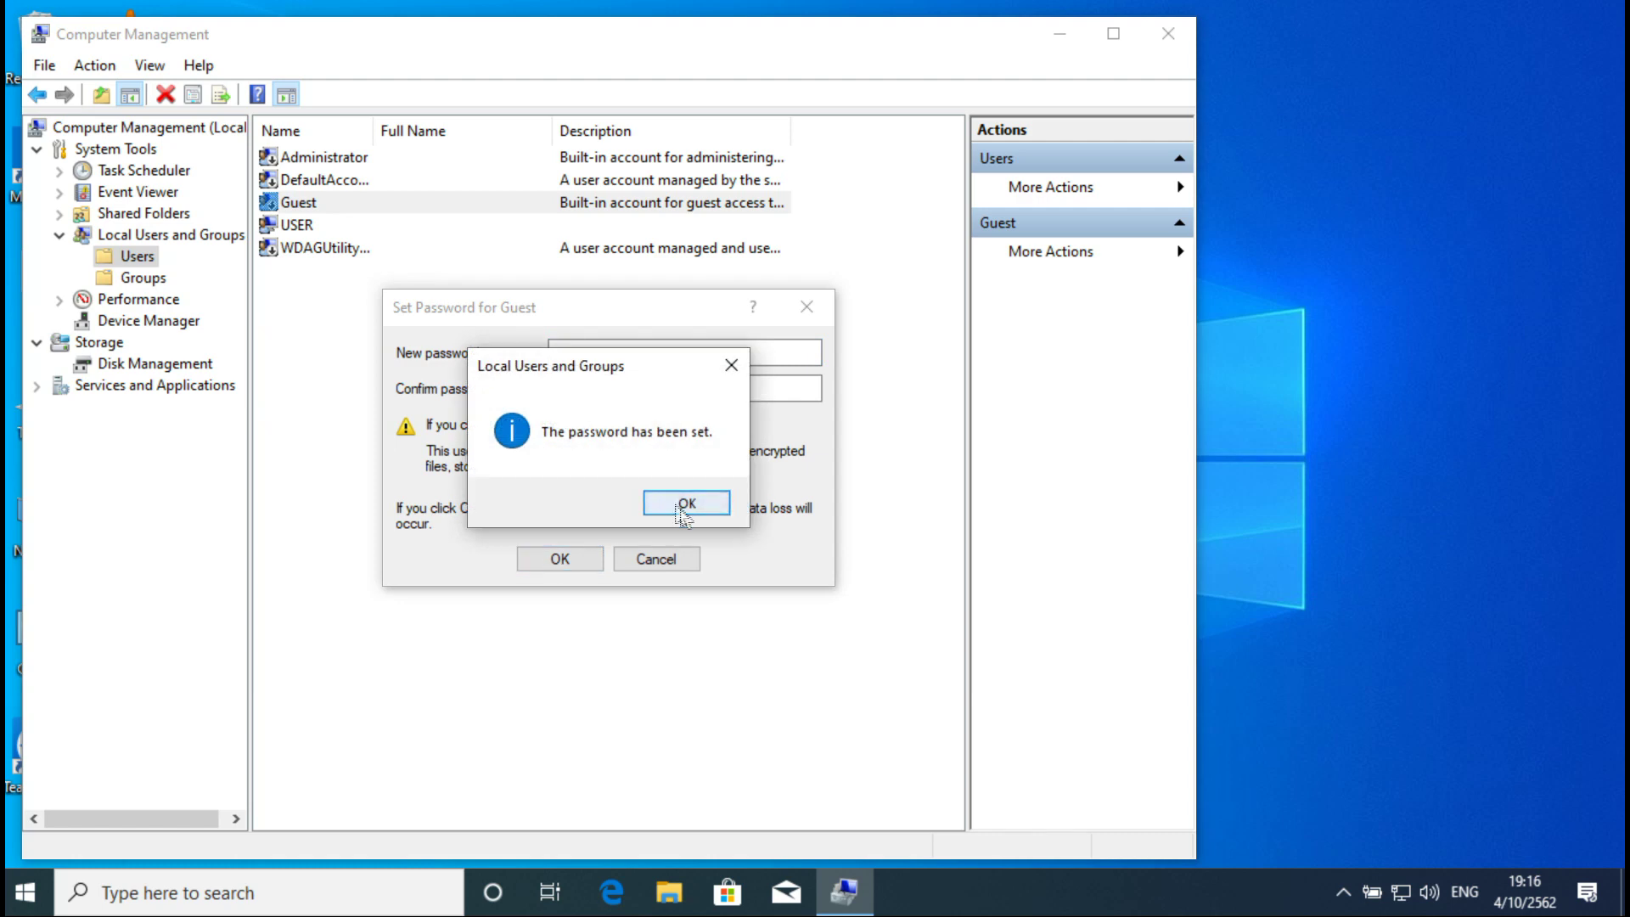
pyautogui.click(687, 505)
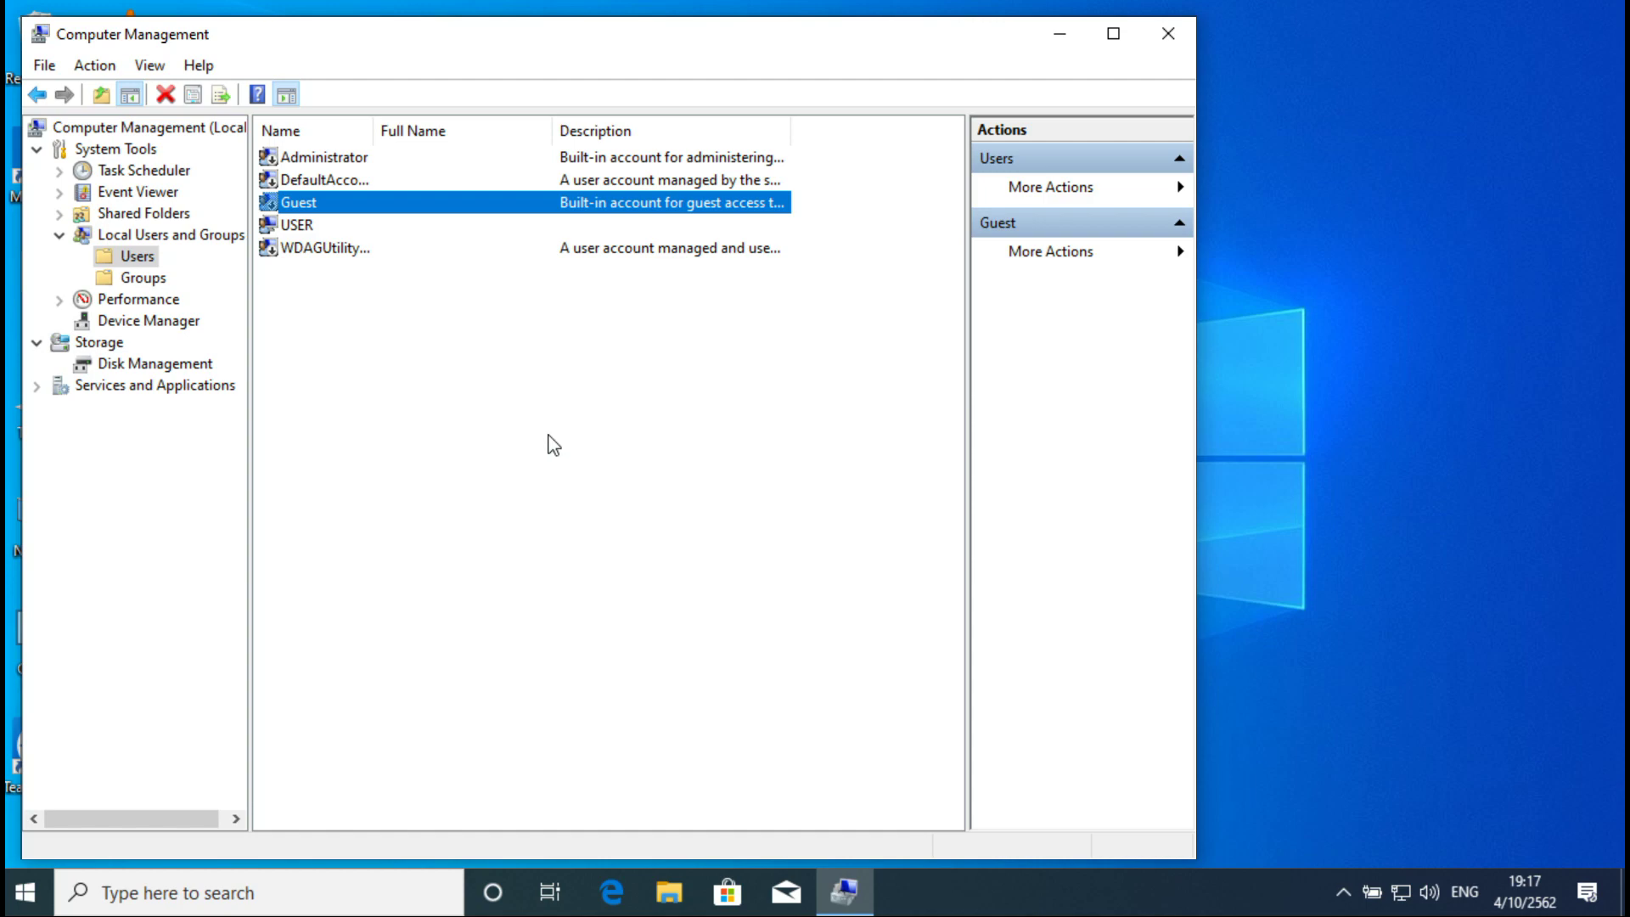
pyautogui.click(1168, 35)
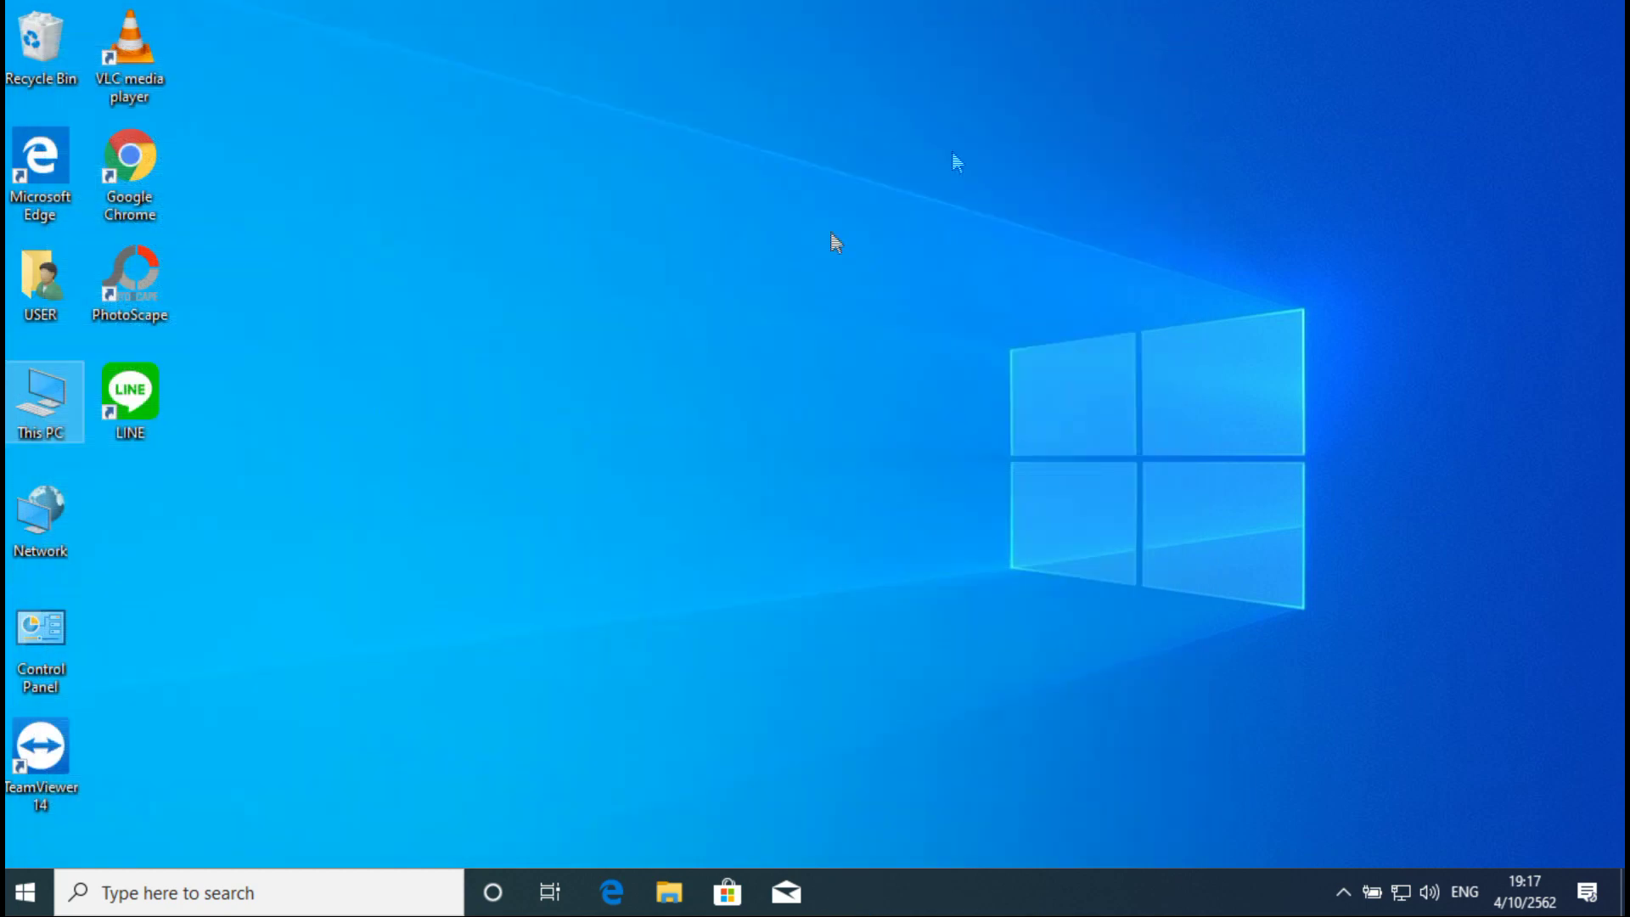
# Step: Go to Settings' Network & Internet Wi-Fi page and bring up Advanced sharing settings
pyautogui.click(20, 893)
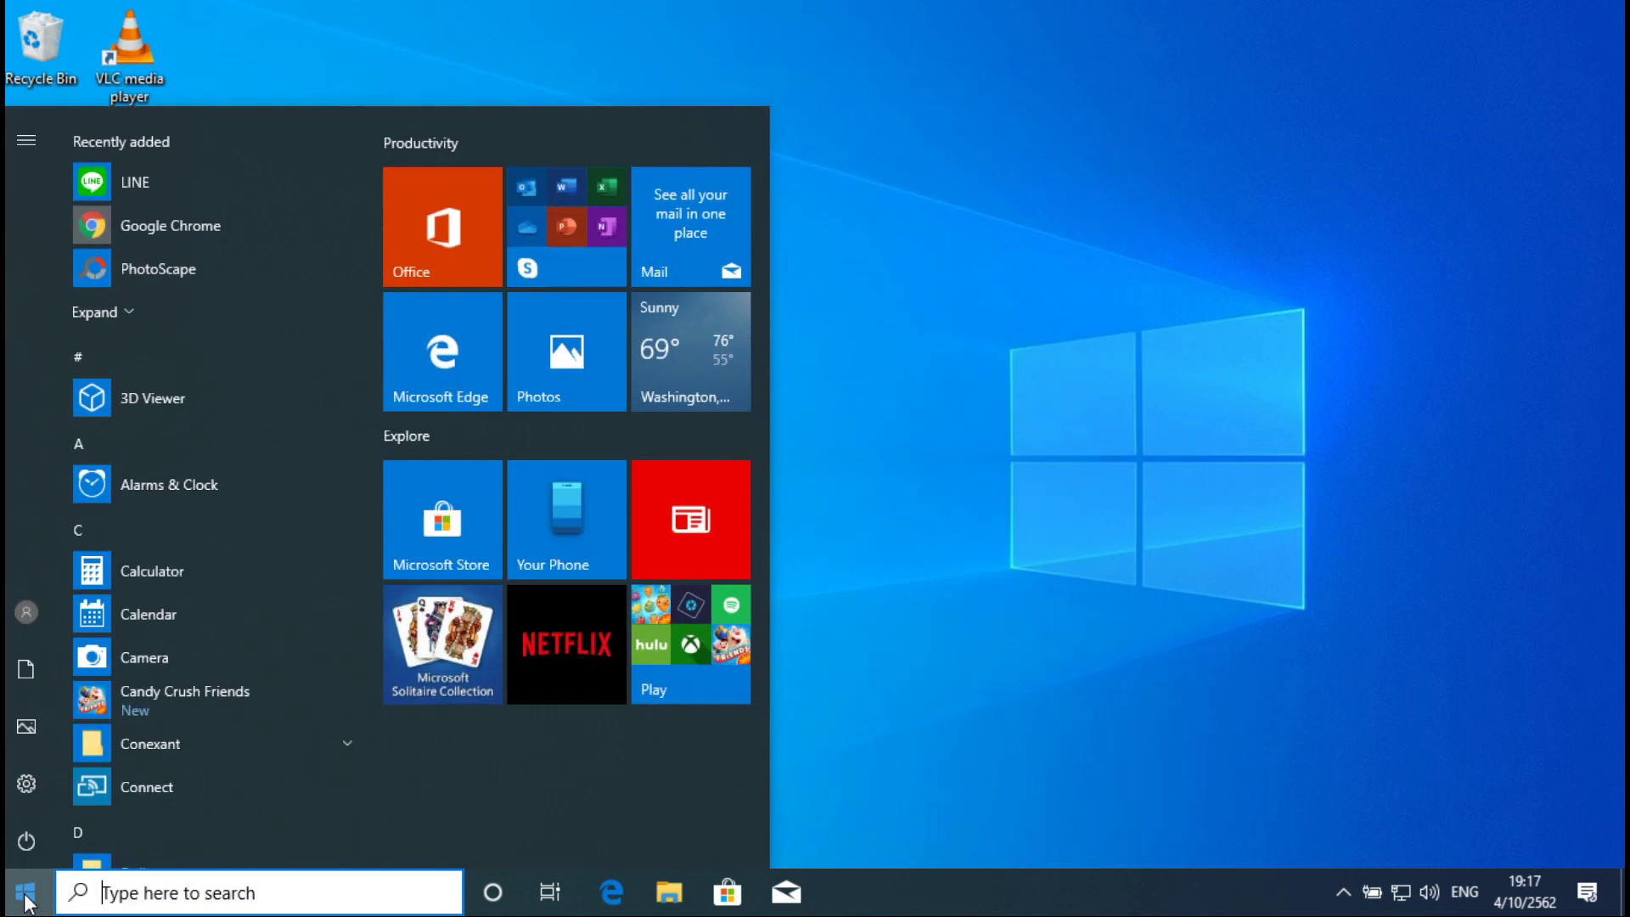
pyautogui.click(26, 781)
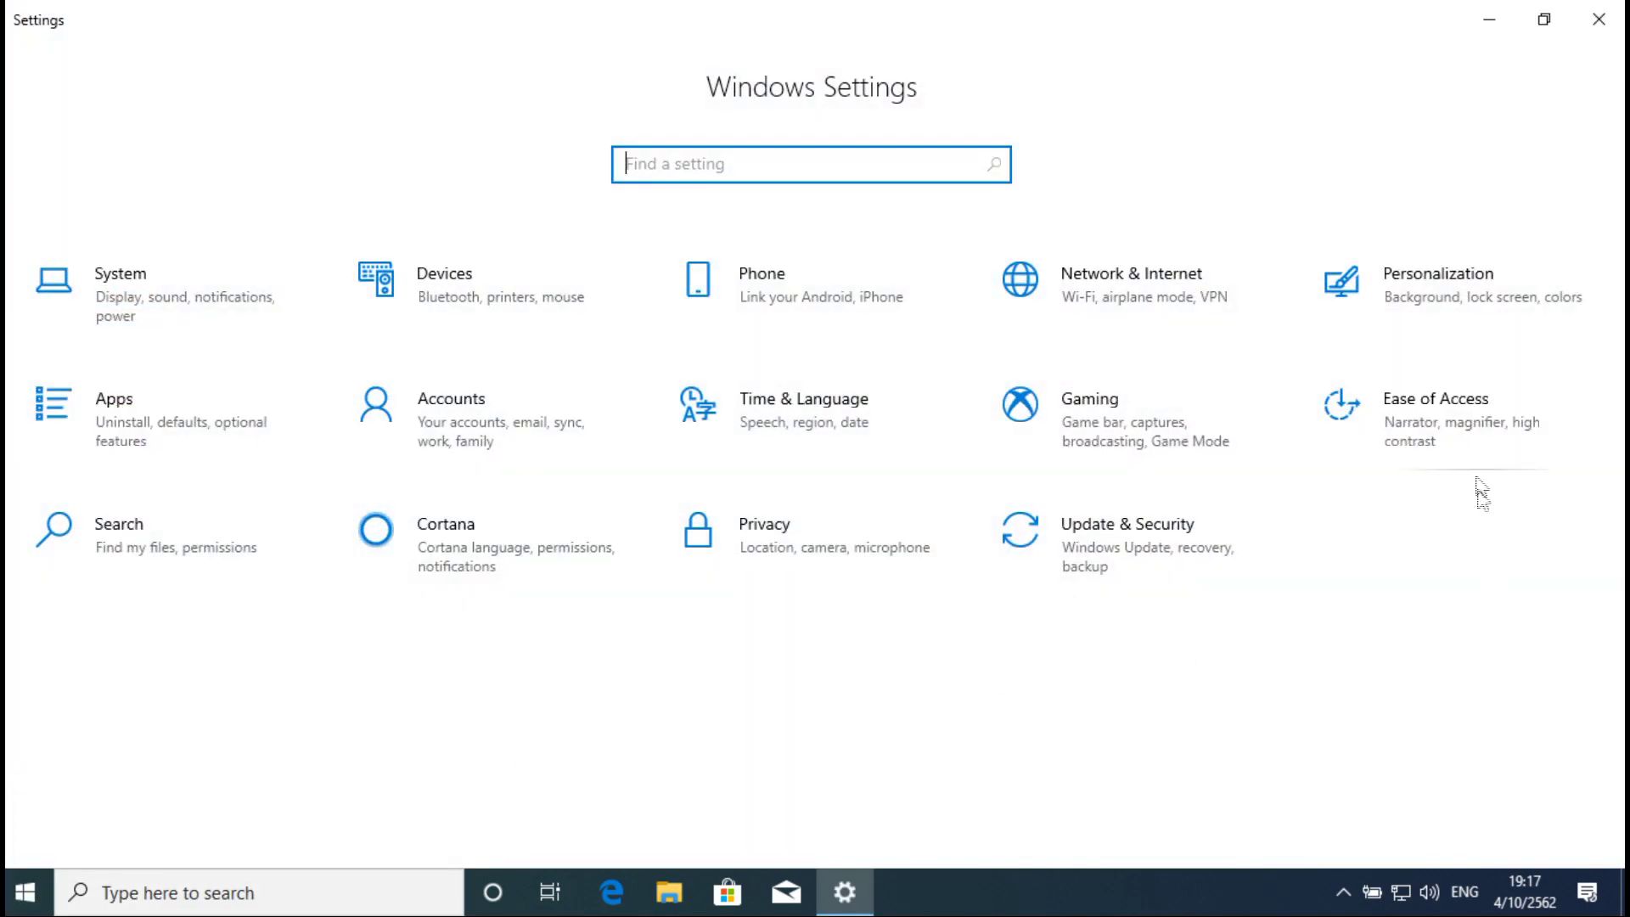
pyautogui.click(1125, 289)
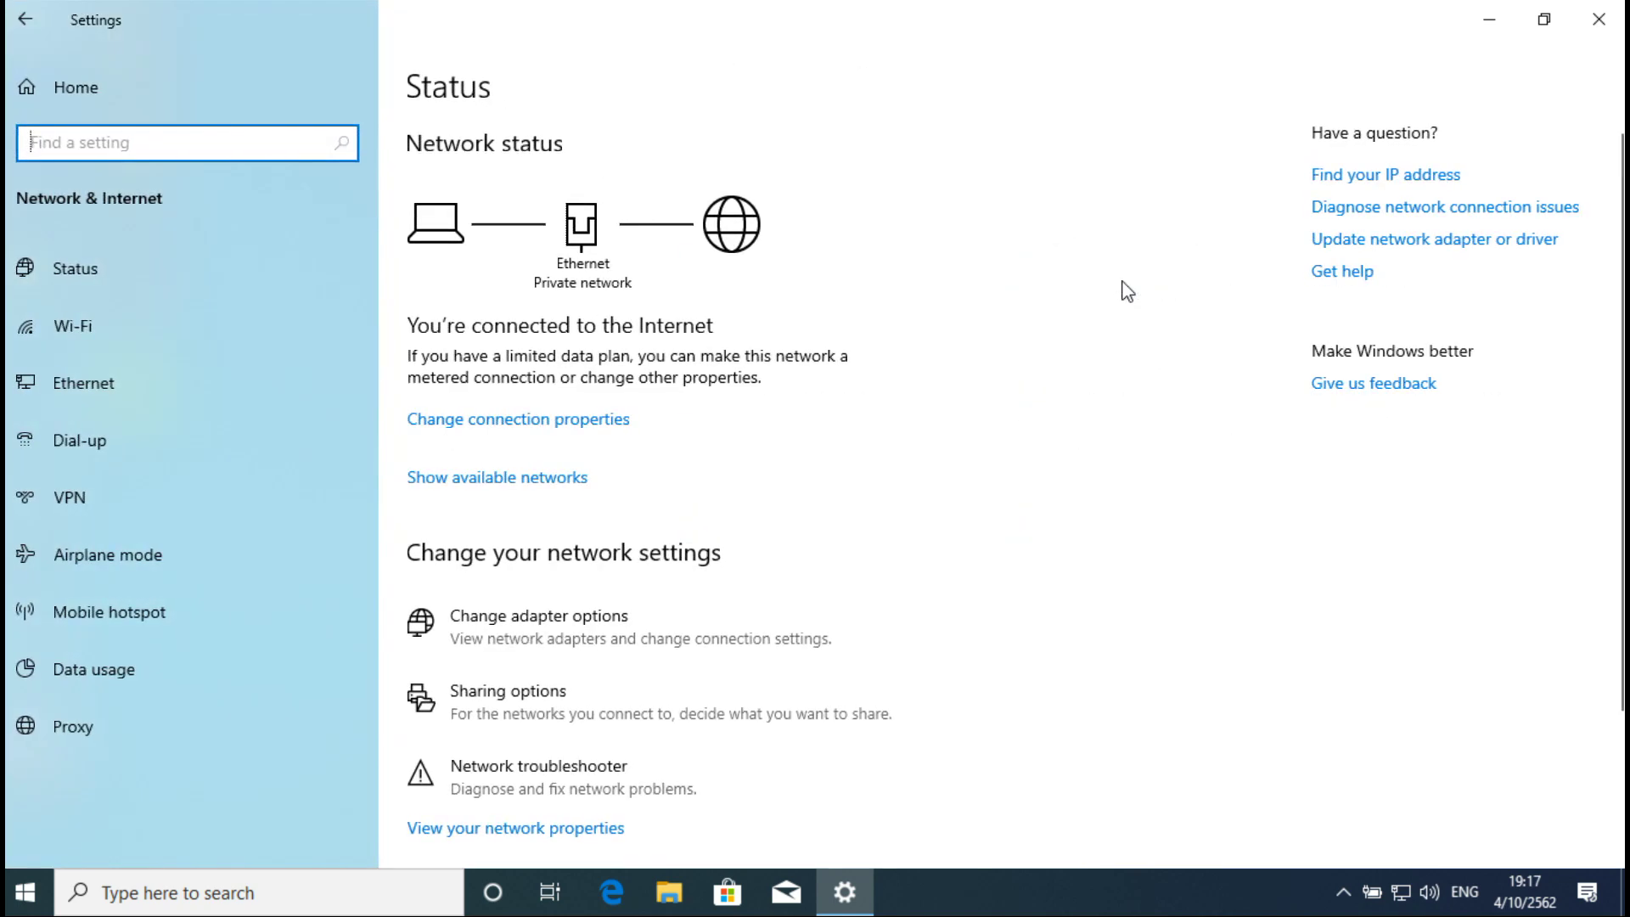
pyautogui.click(97, 327)
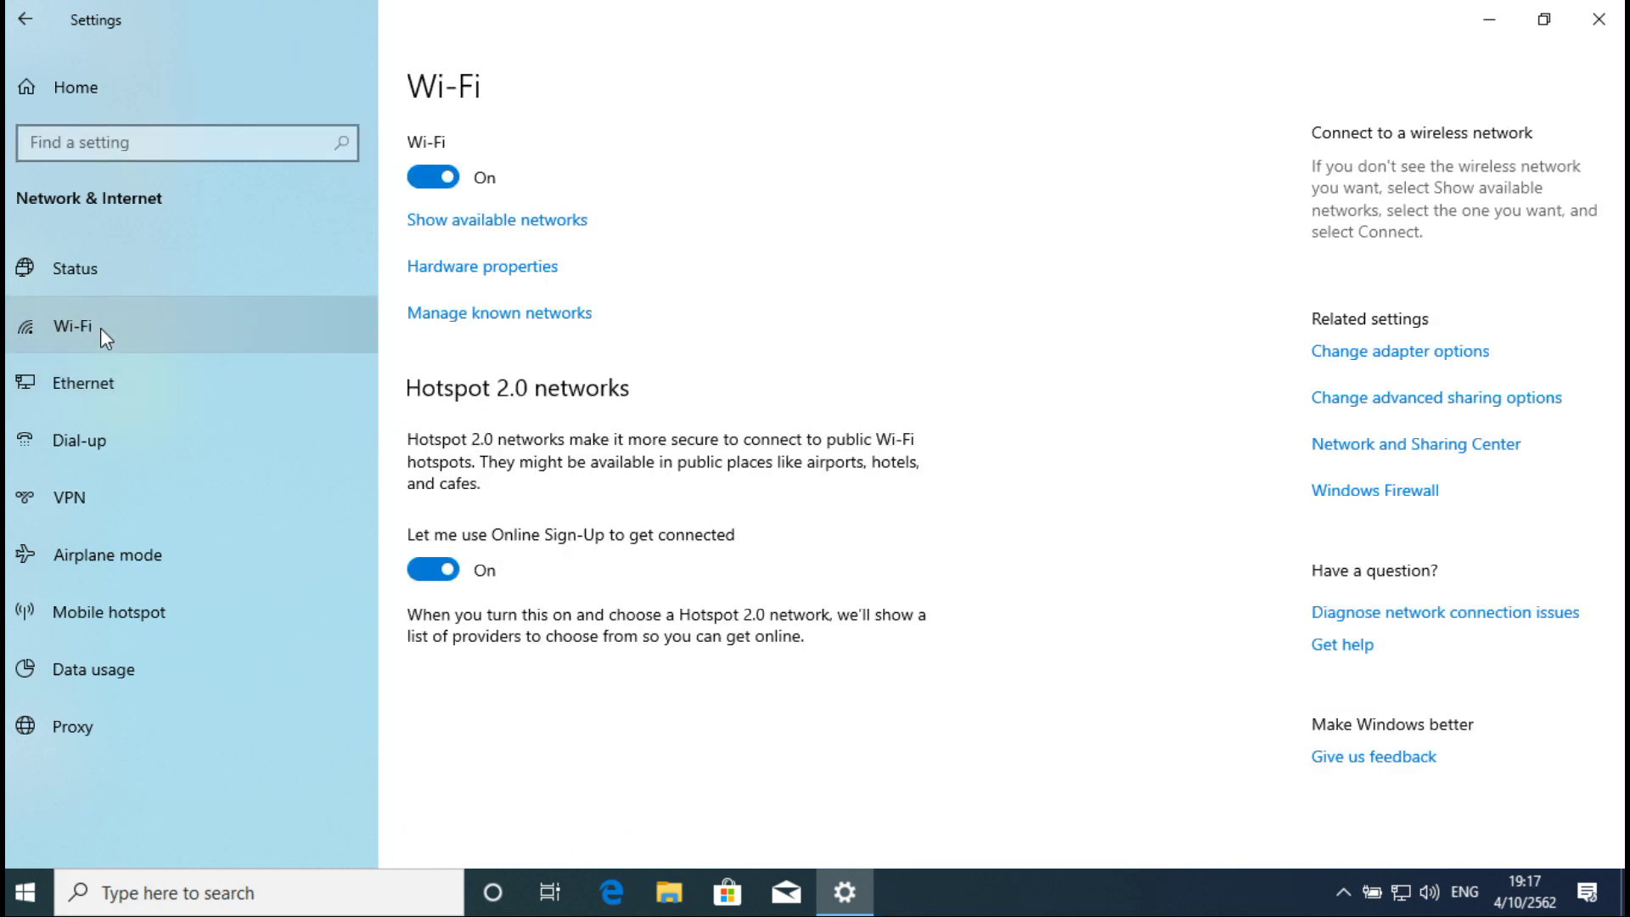
pyautogui.click(1363, 406)
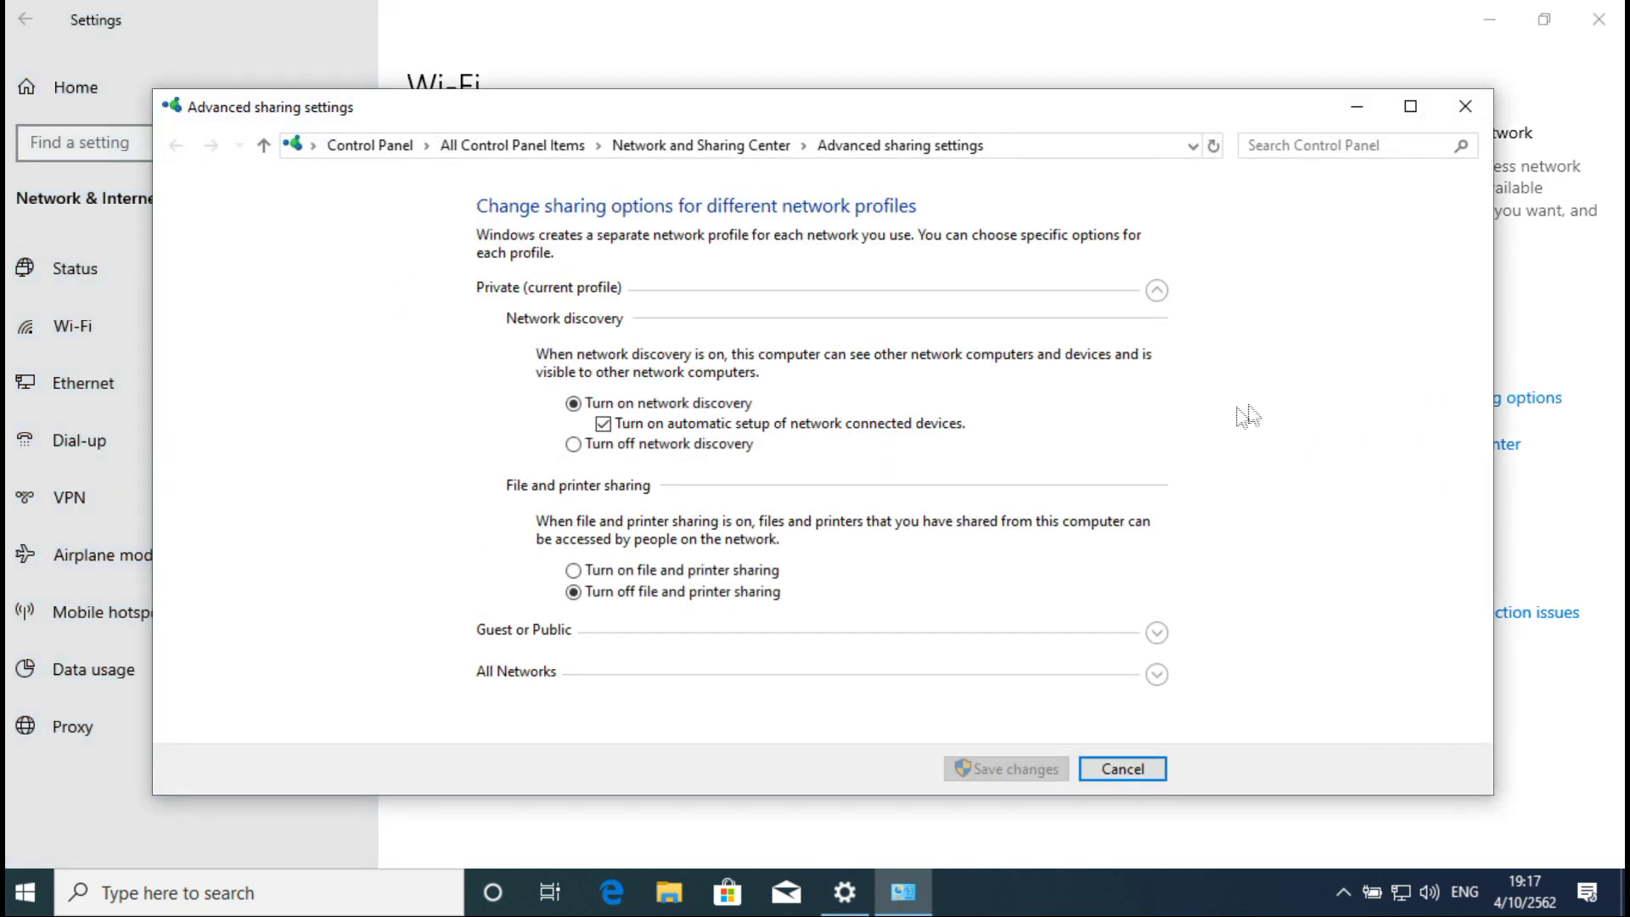
# Step: Turn on Private file and printer sharing and Public folder sharing, disable password protected sharing, and save
pyautogui.click(1157, 291)
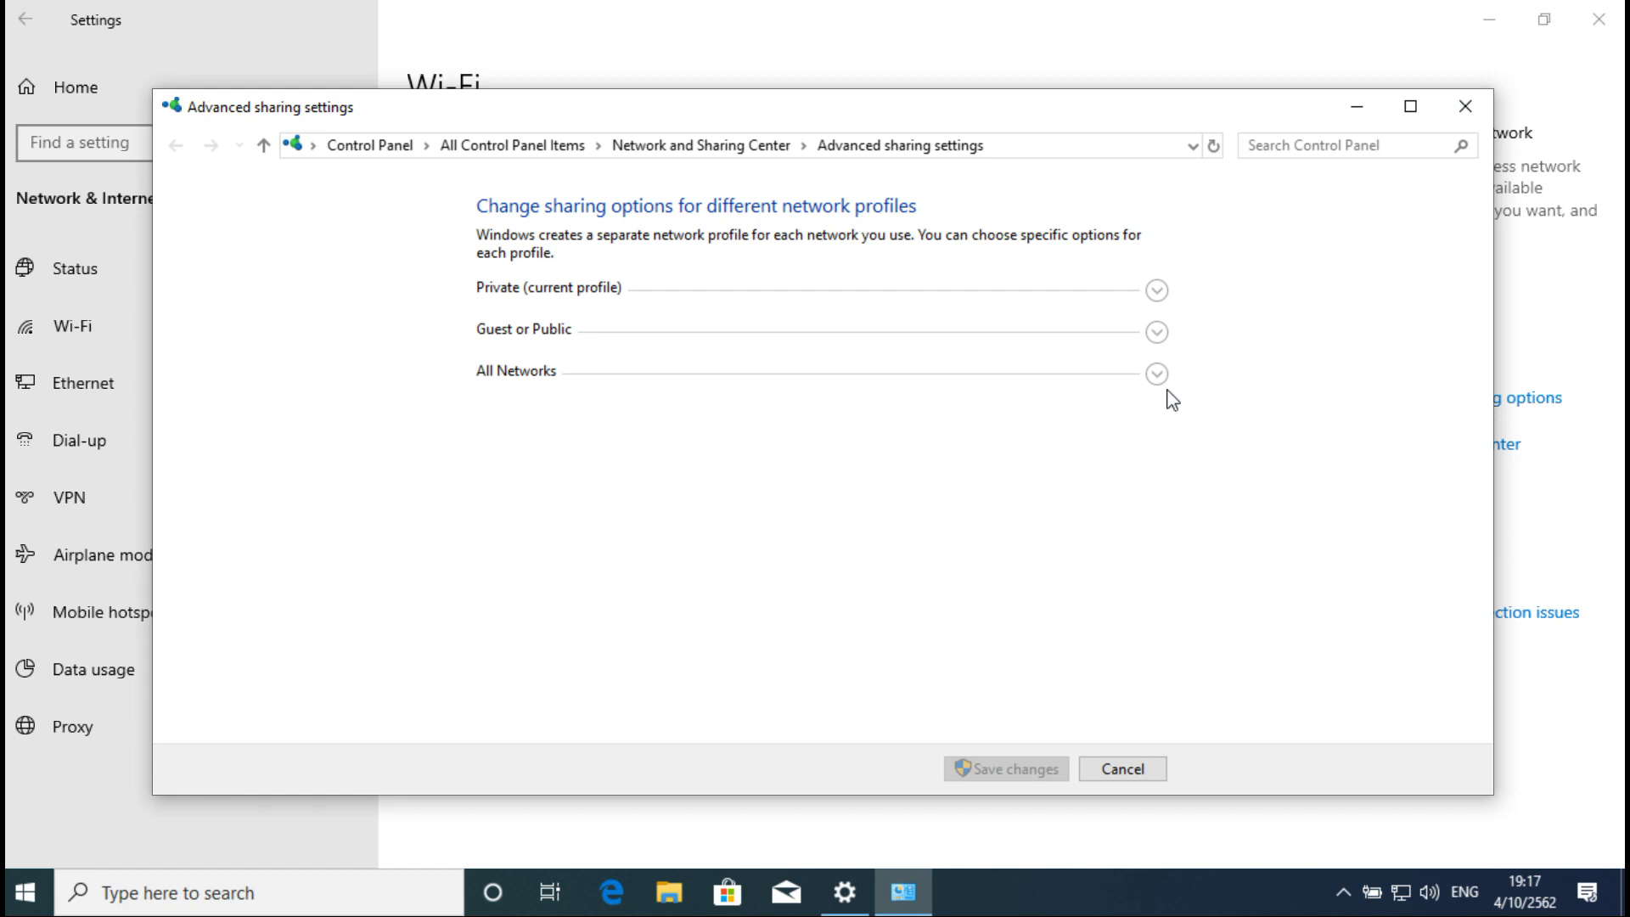
pyautogui.click(1156, 292)
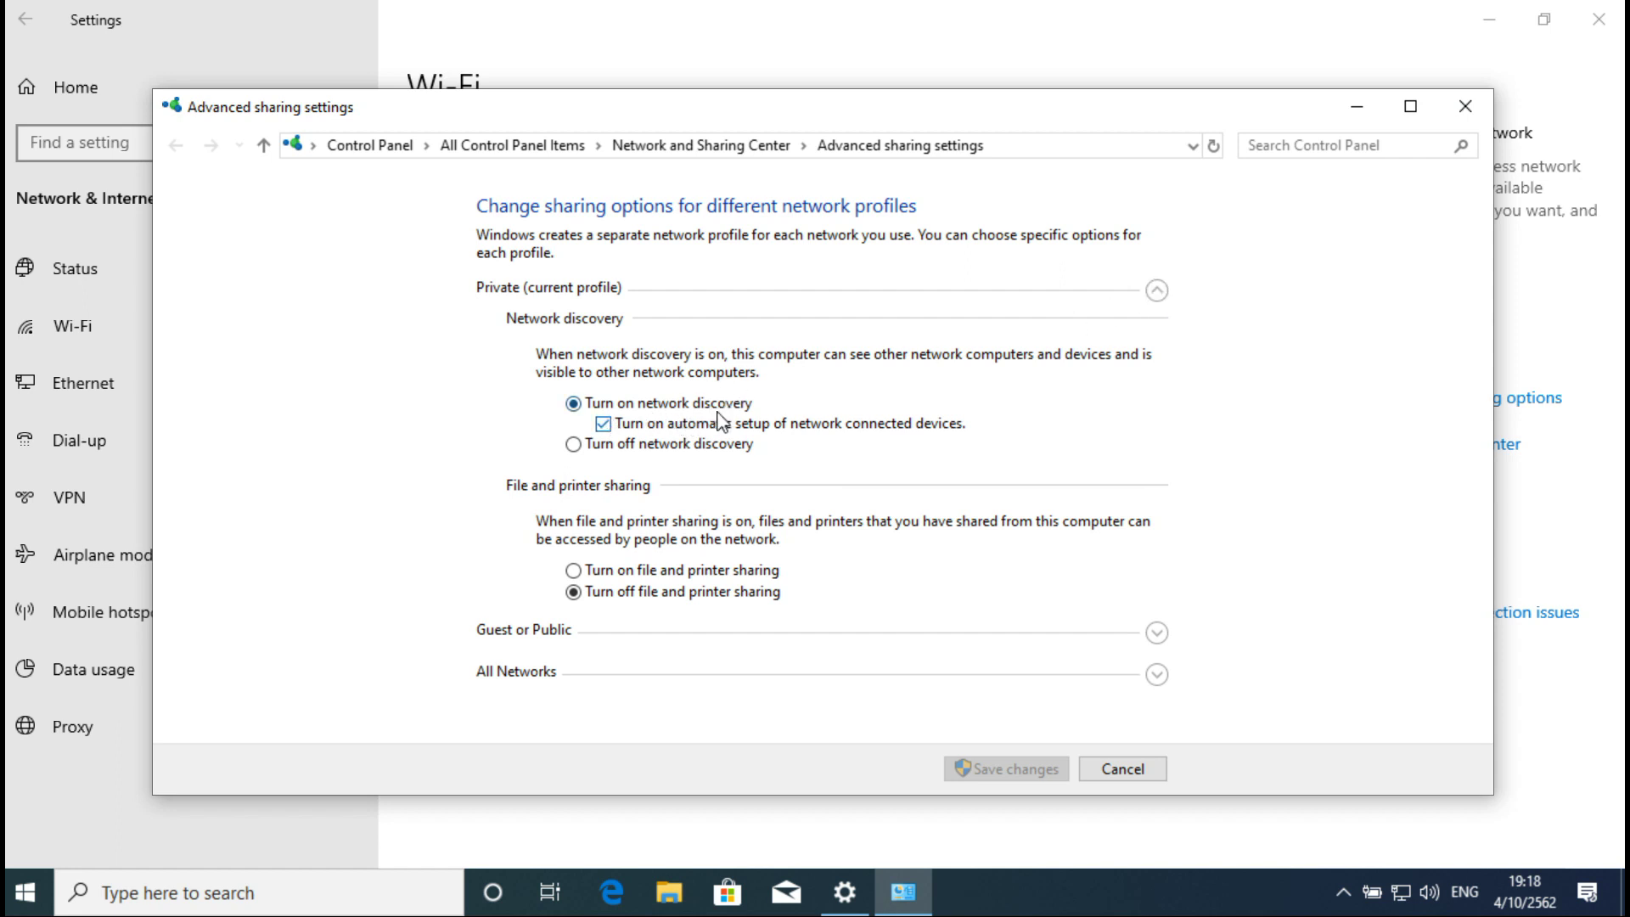
pyautogui.click(635, 574)
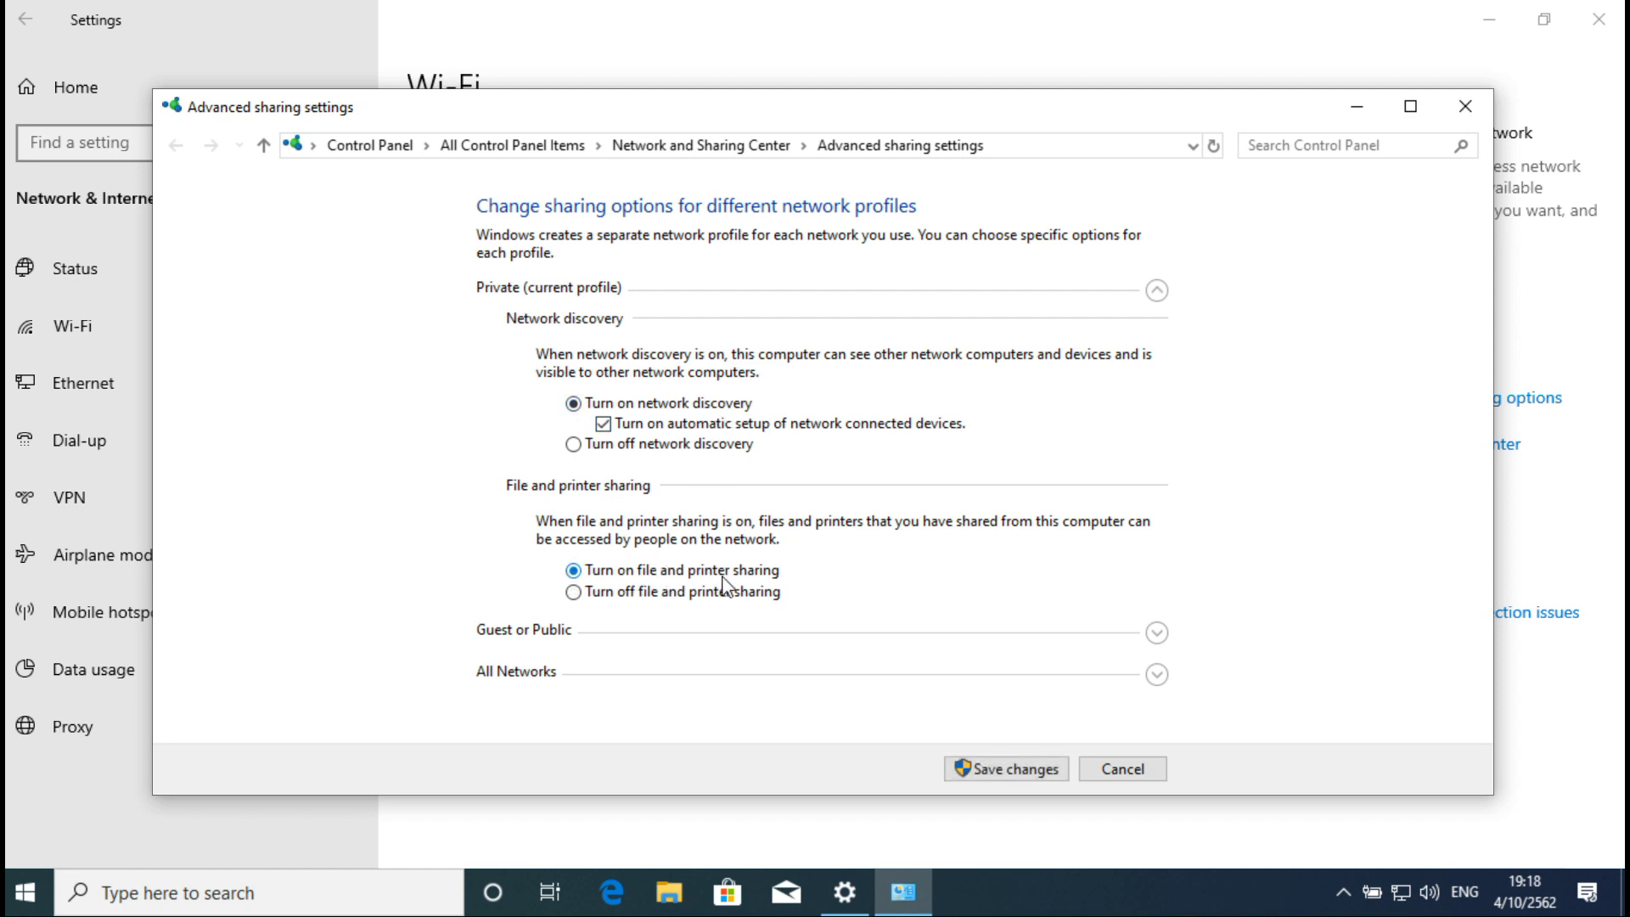
pyautogui.click(1156, 632)
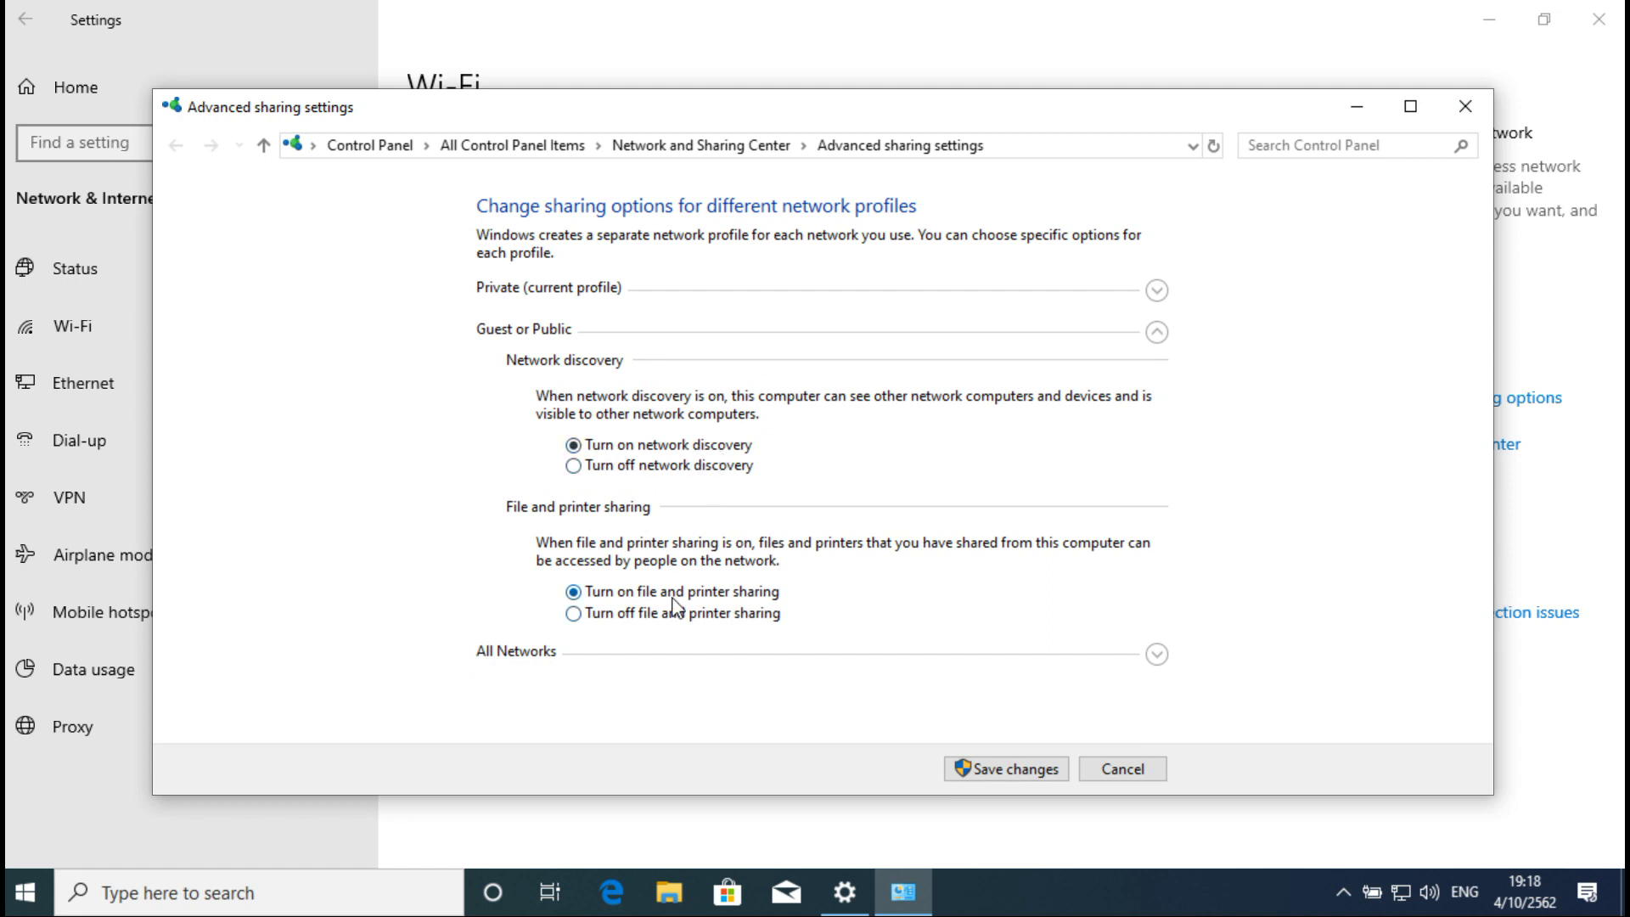
pyautogui.click(1156, 654)
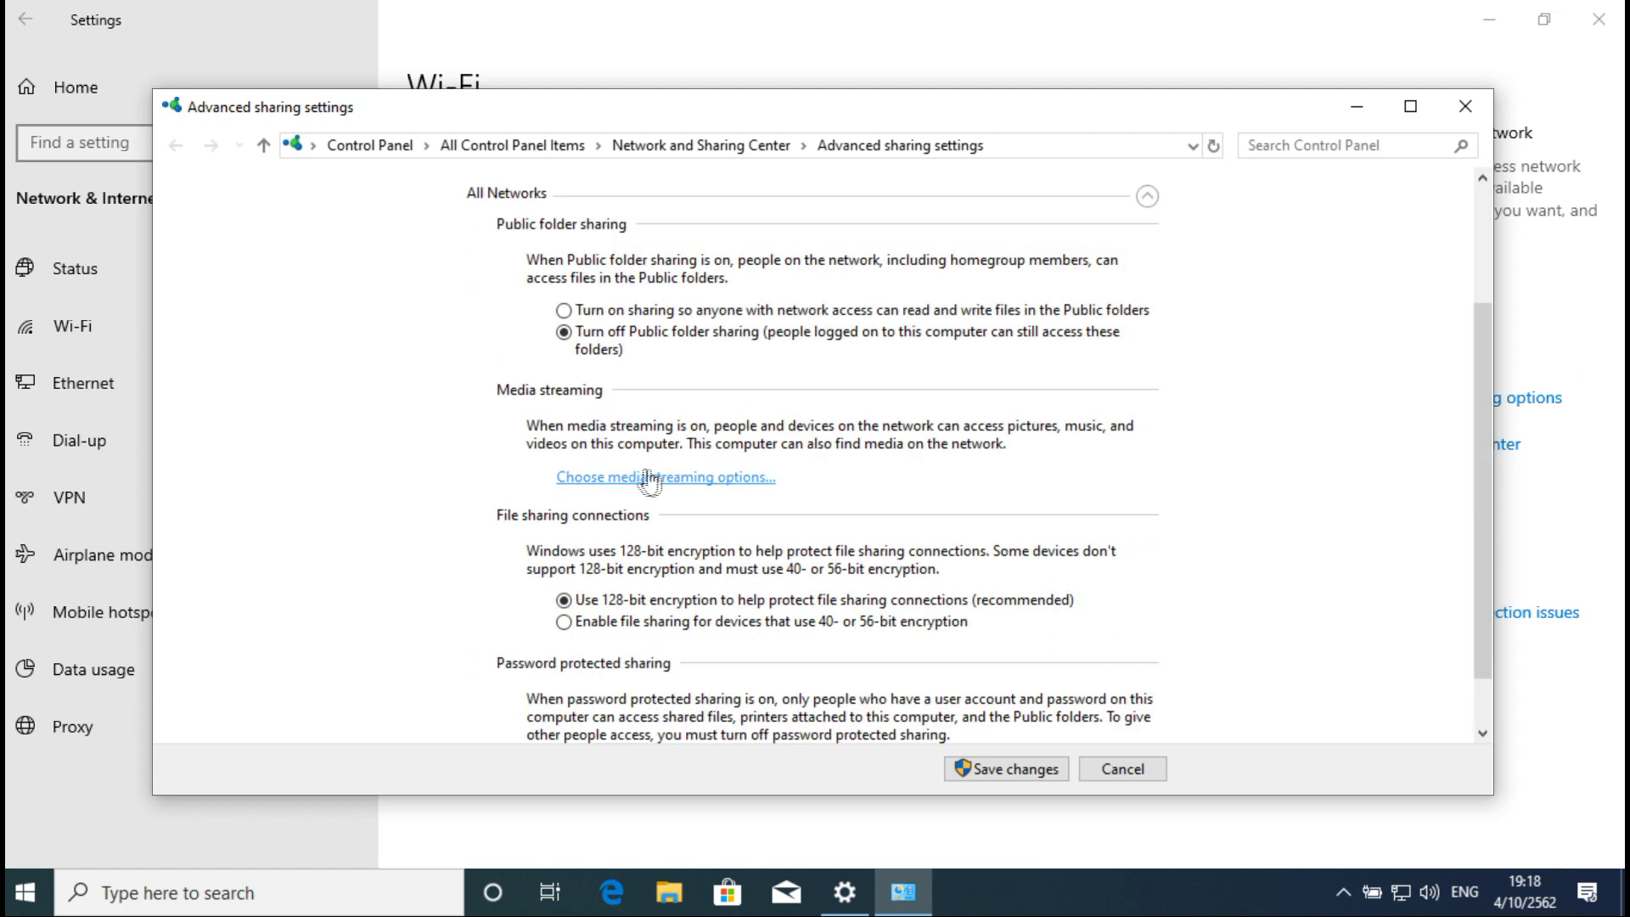
pyautogui.click(651, 313)
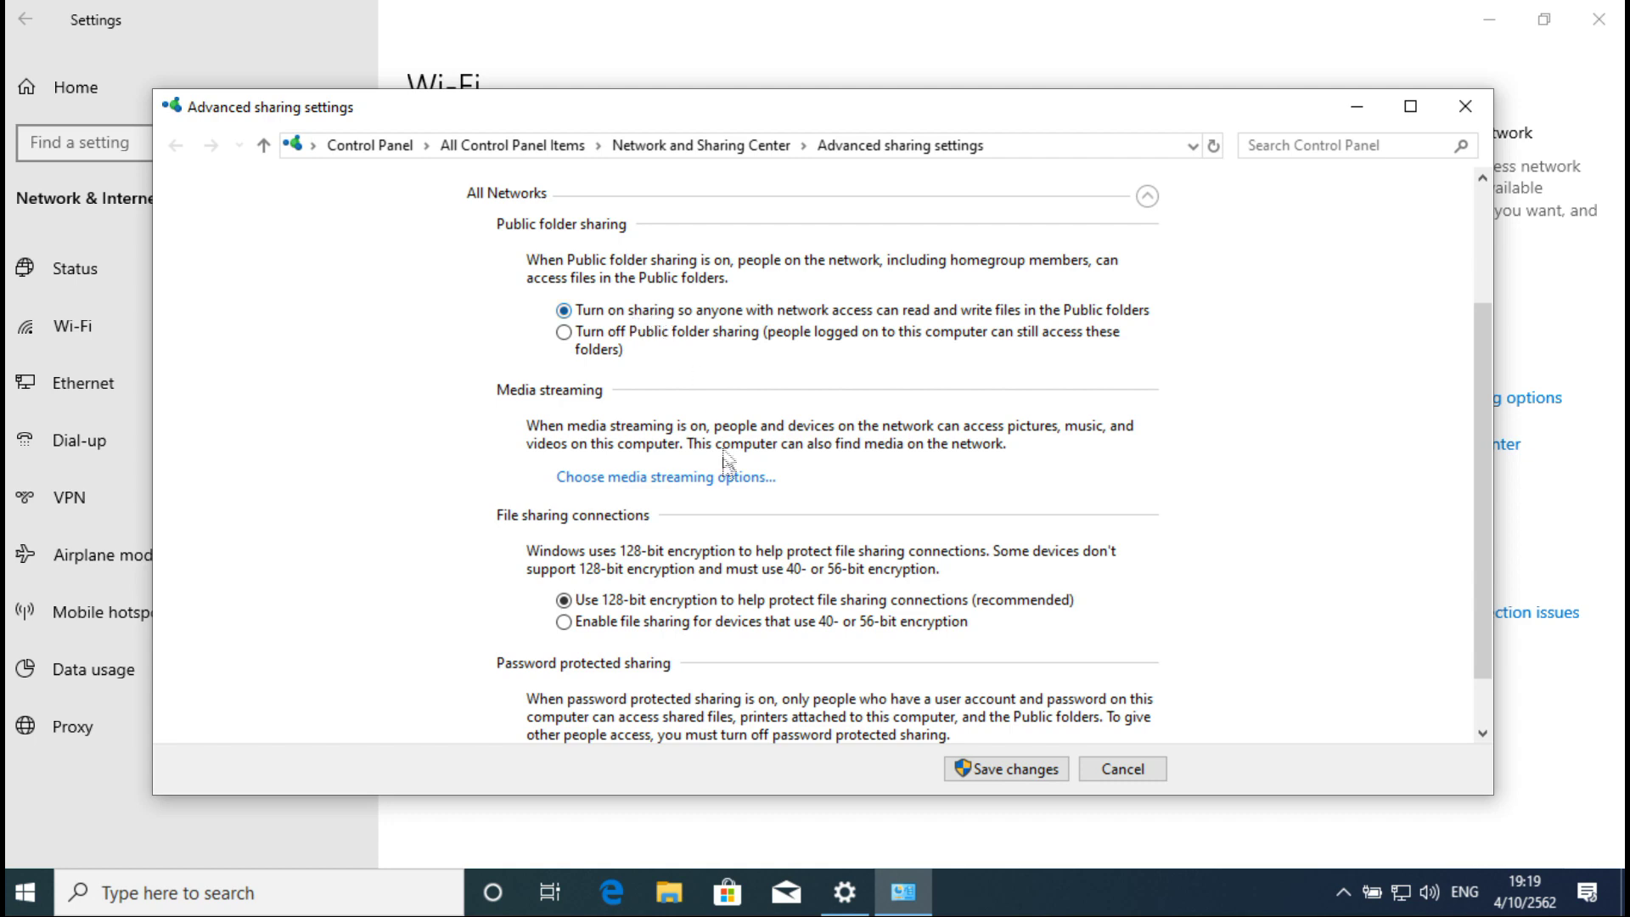
pyautogui.scroll(-1, 724, 545)
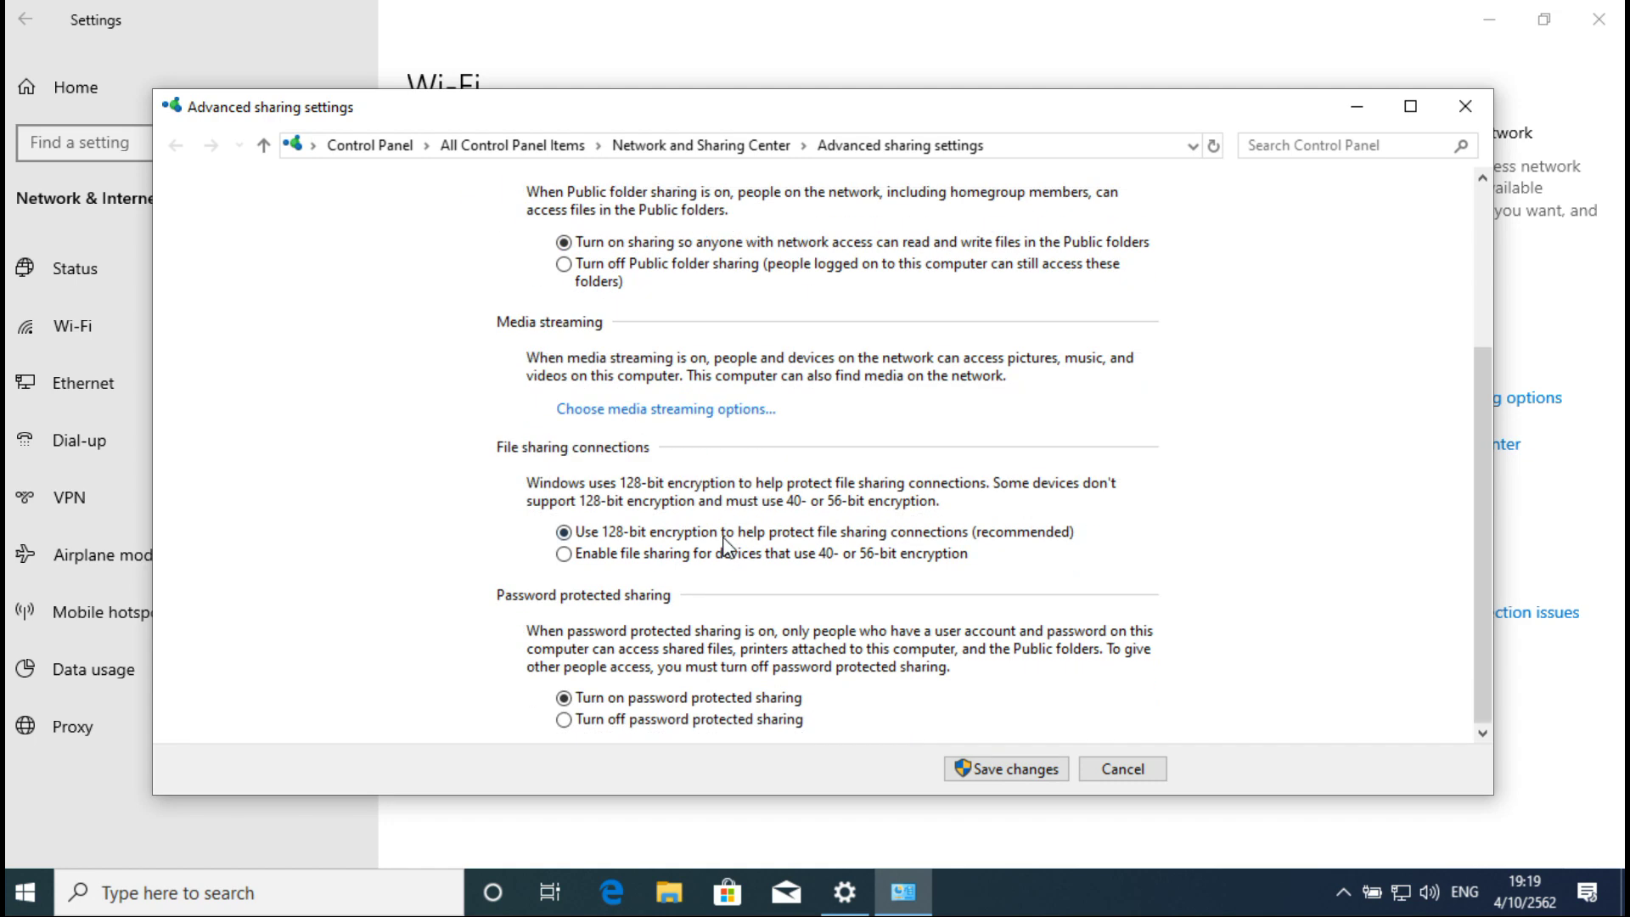
pyautogui.click(609, 725)
pyautogui.click(1000, 770)
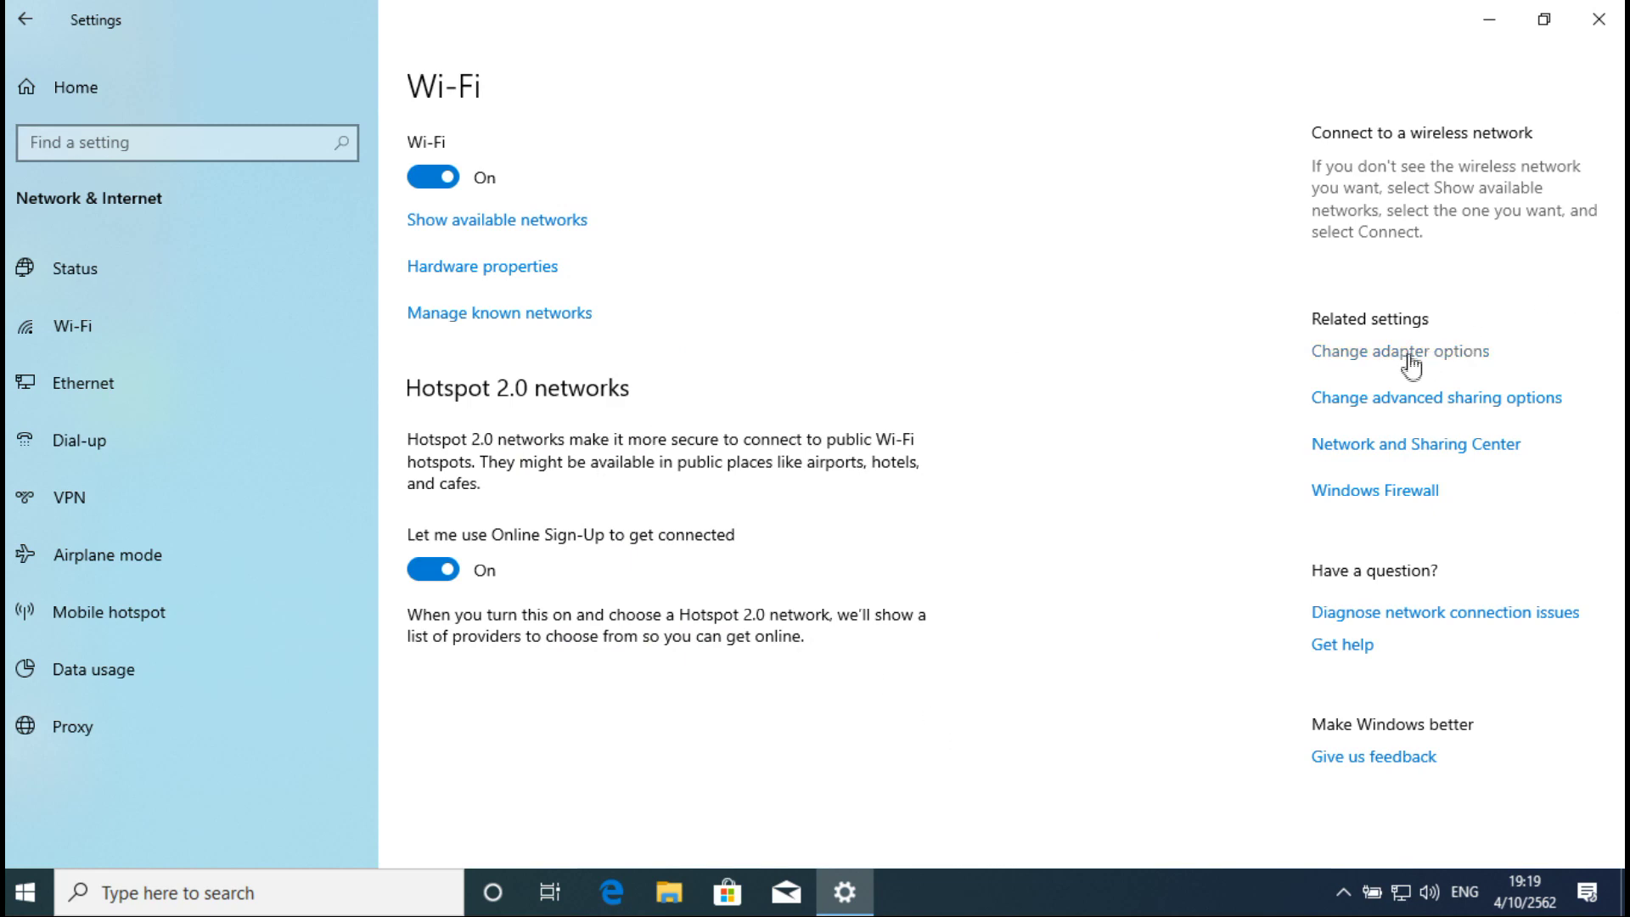
# Step: Reopen advanced sharing settings to verify the profiles, then close it and Settings
pyautogui.click(1389, 409)
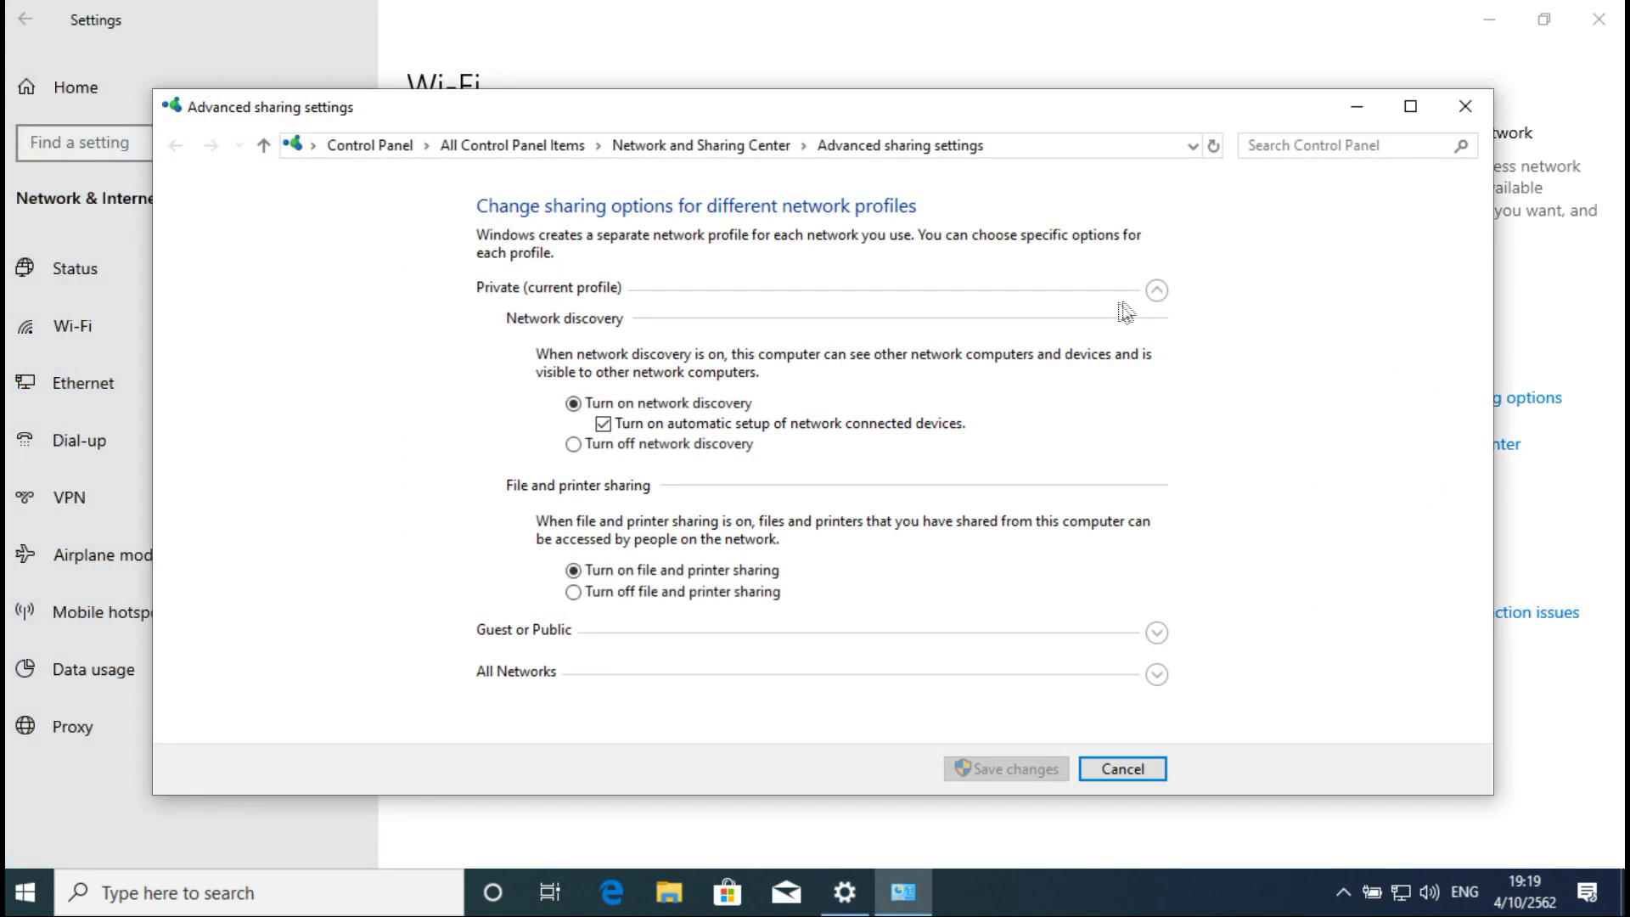
pyautogui.click(1159, 634)
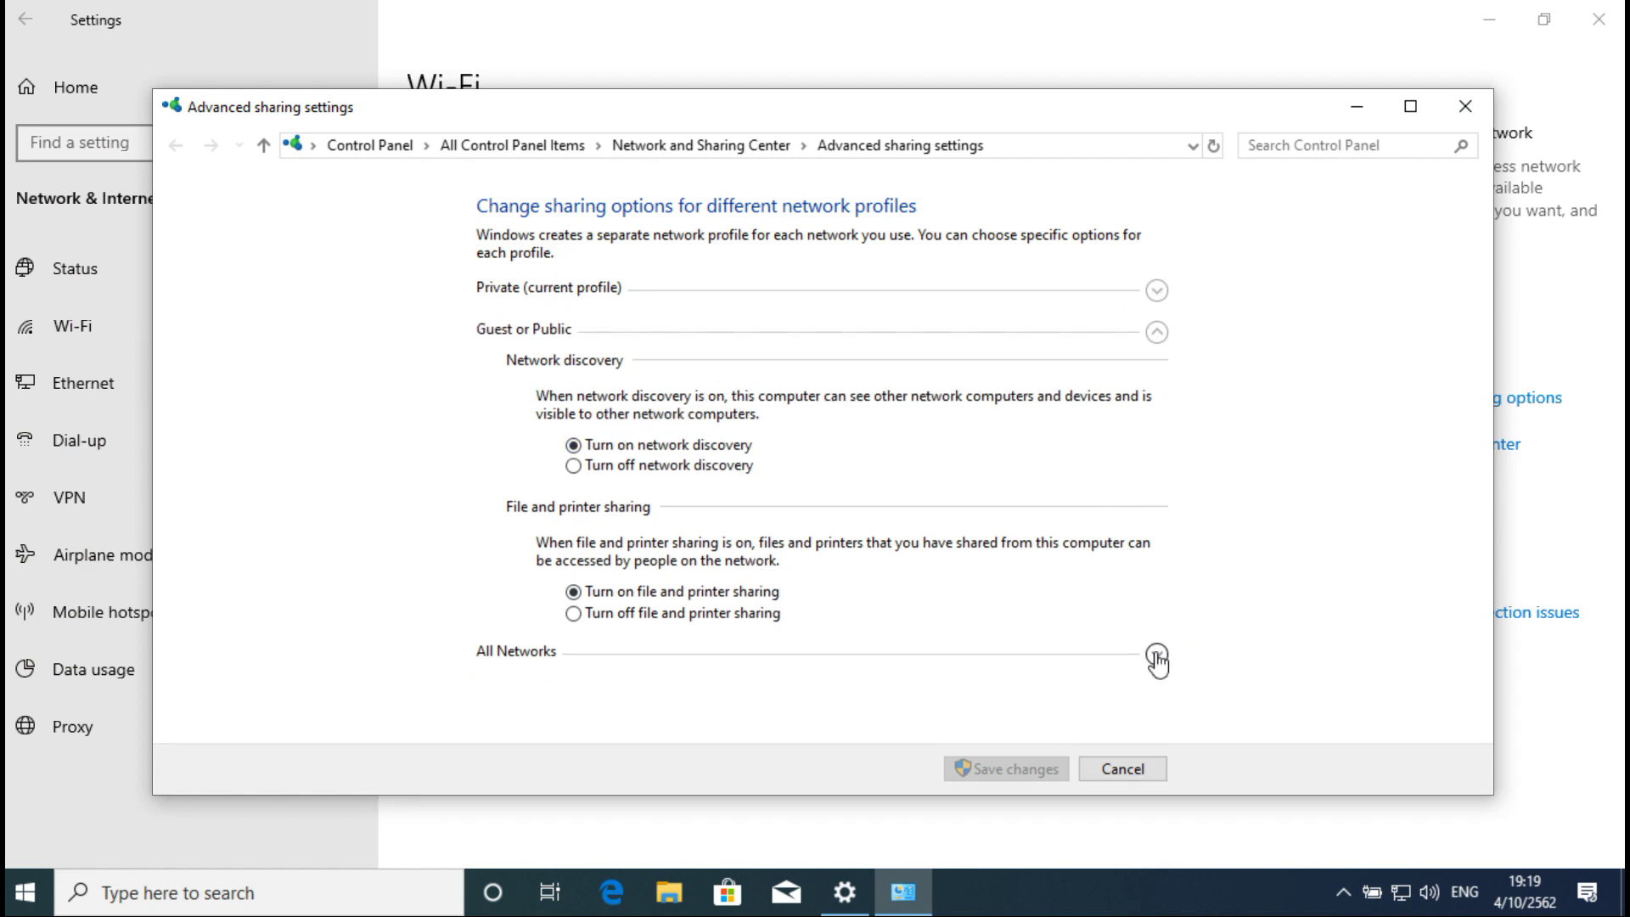
pyautogui.click(1157, 656)
pyautogui.scroll(-1, 1031, 641)
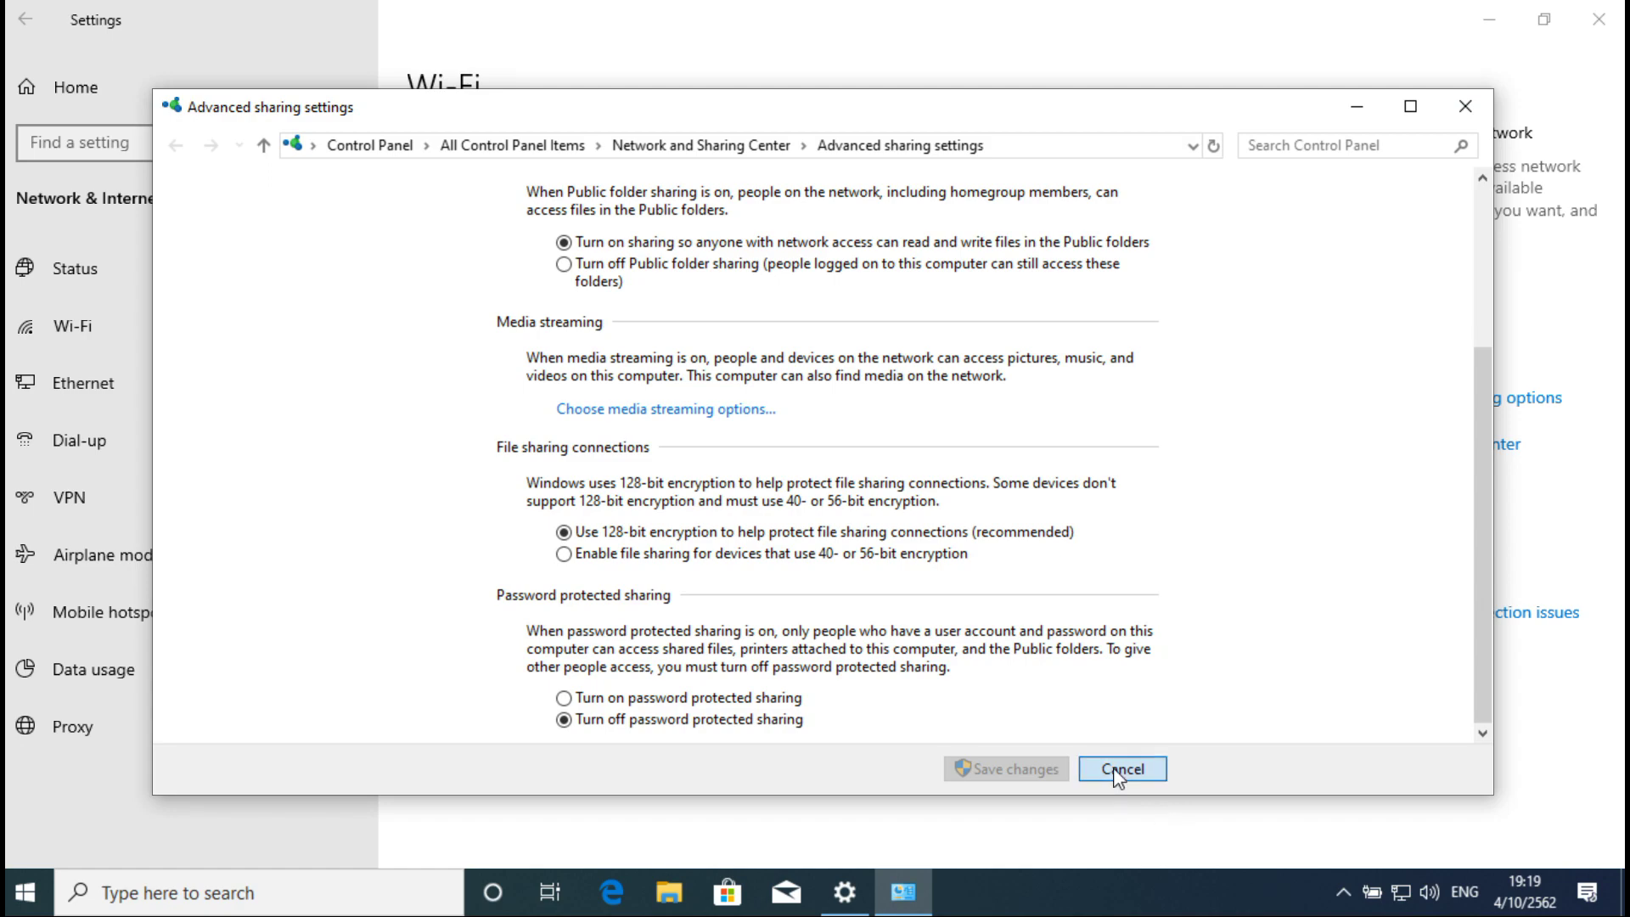
pyautogui.click(1119, 770)
pyautogui.click(1598, 19)
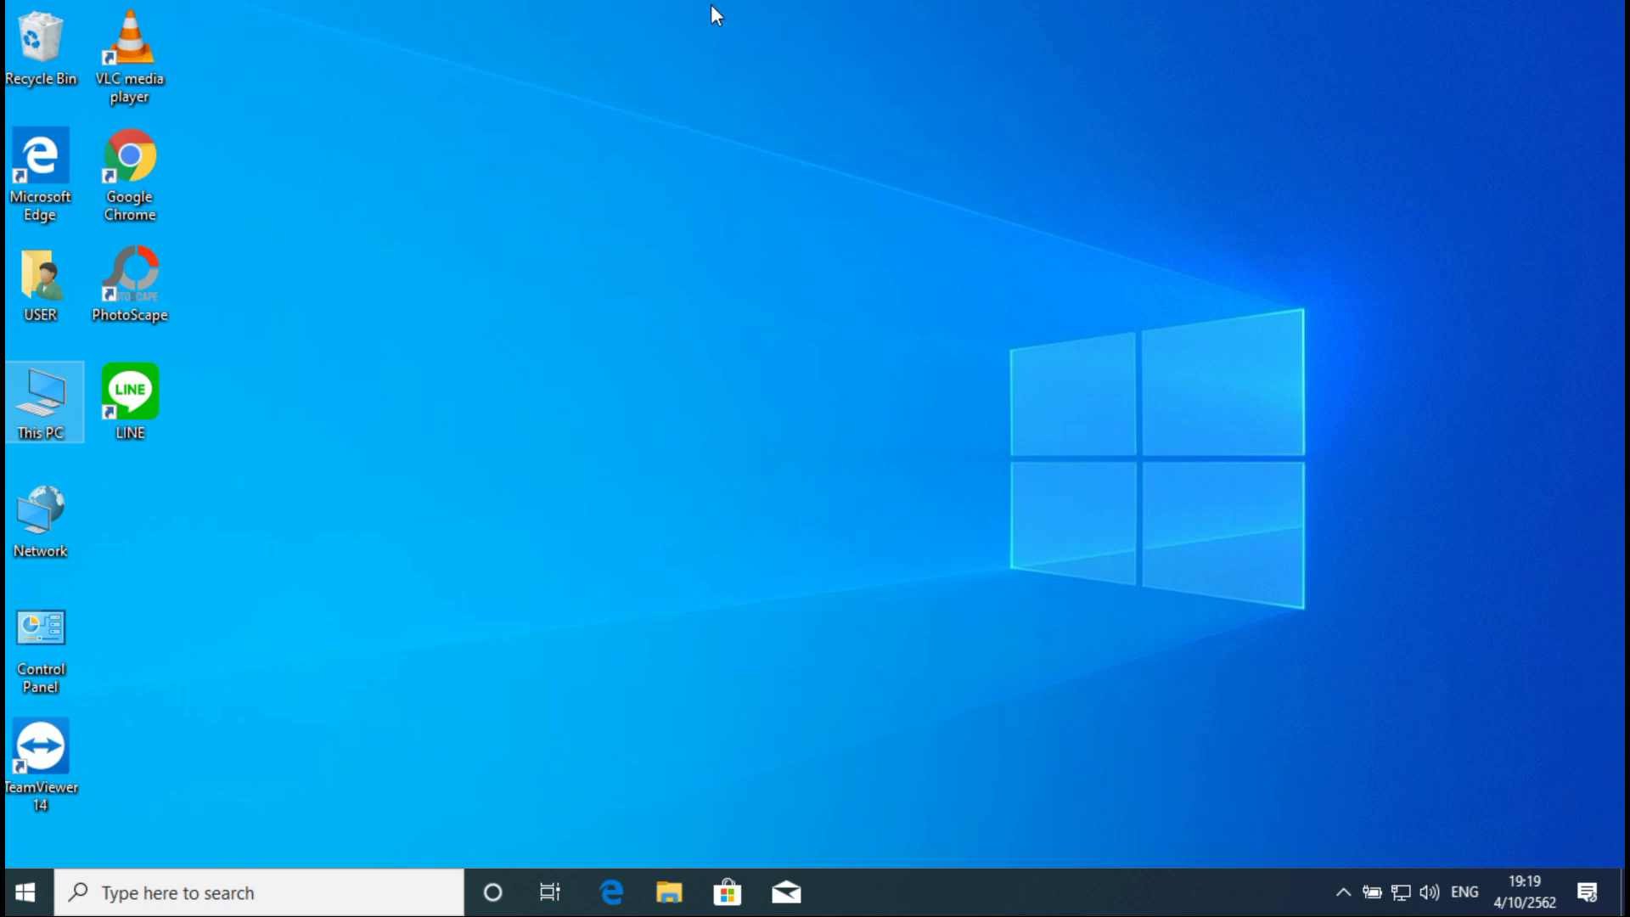
# Step: Open Local Disk (D:) from This PC in File Explorer
pyautogui.doubleClick(44, 401)
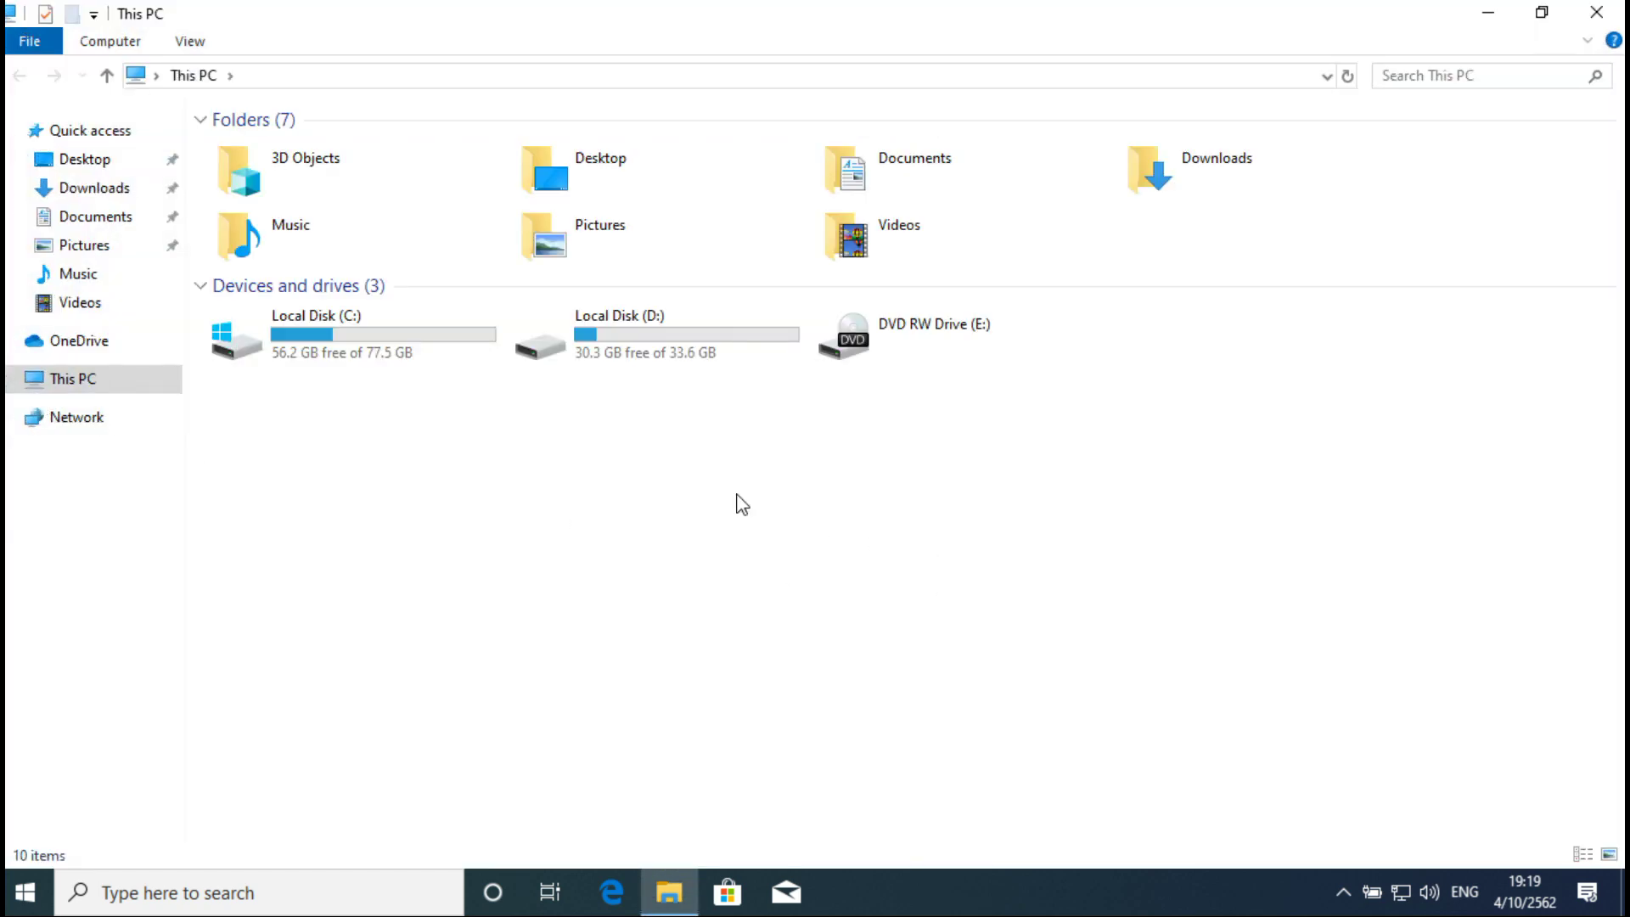
pyautogui.click(646, 355)
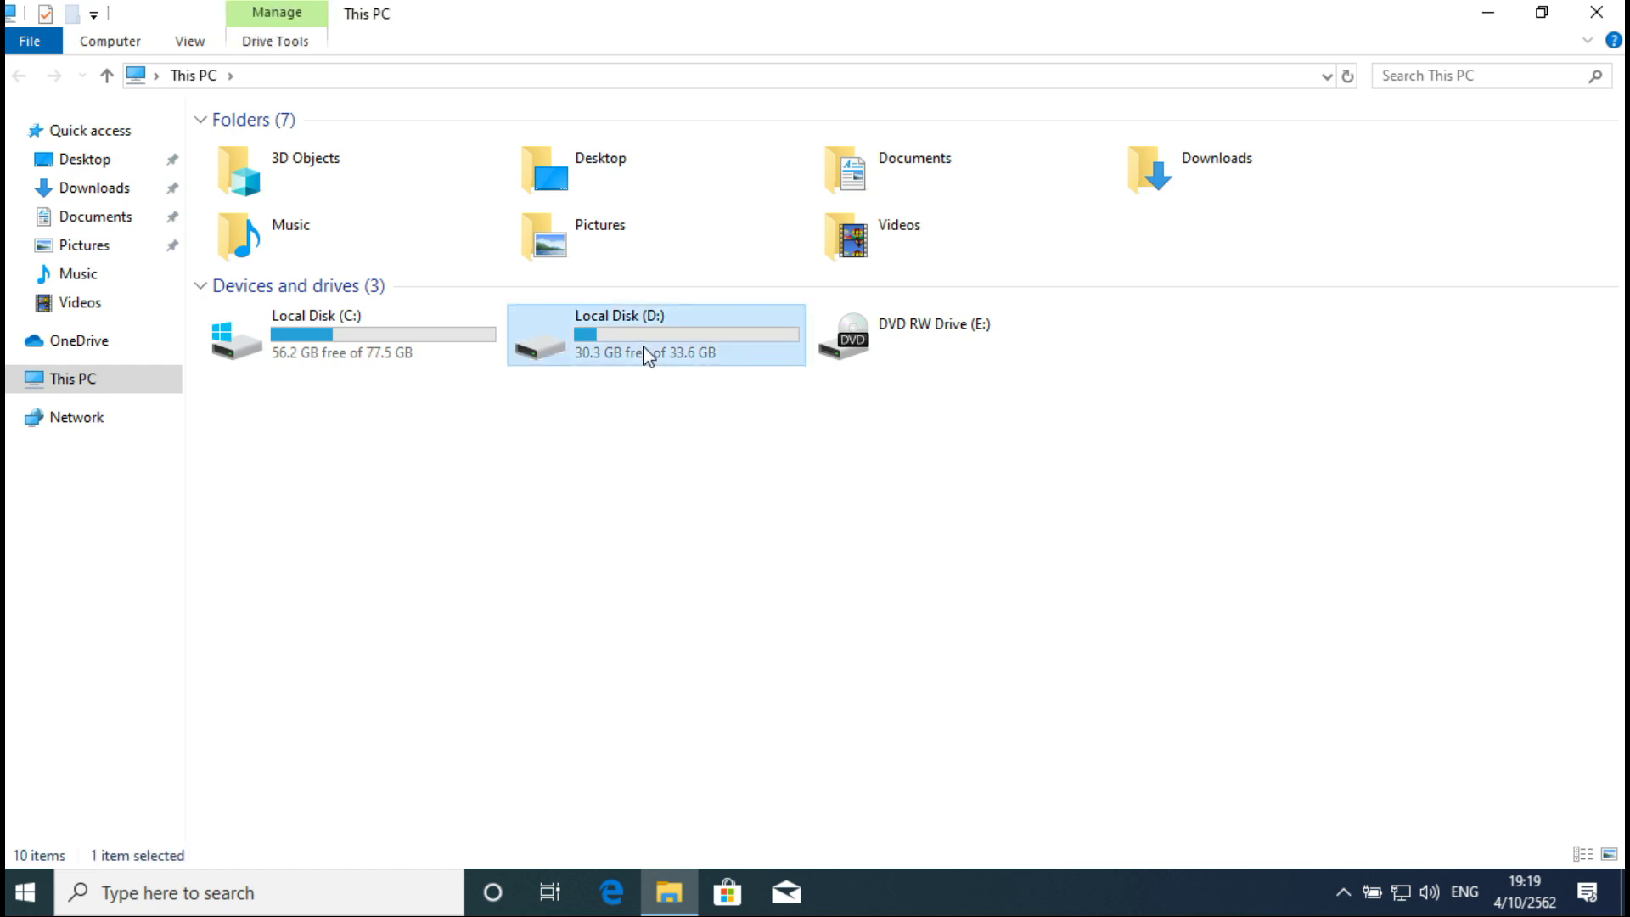
pyautogui.doubleClick(647, 355)
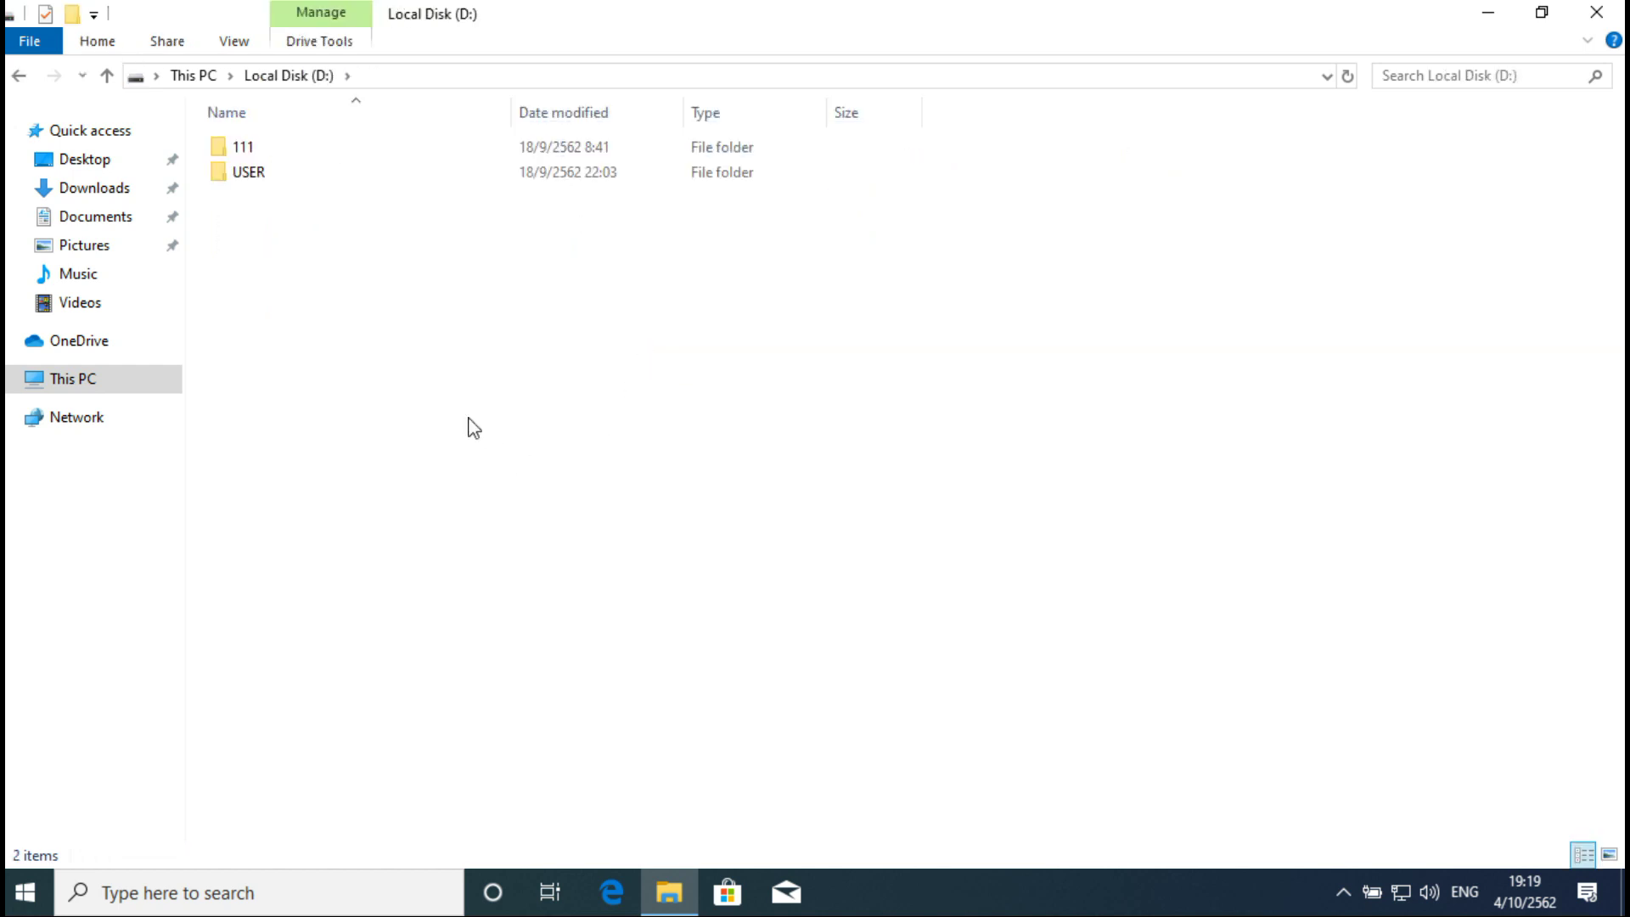
# Step: Create a new folder on D: and name it datashare
pyautogui.rightClick(518, 396)
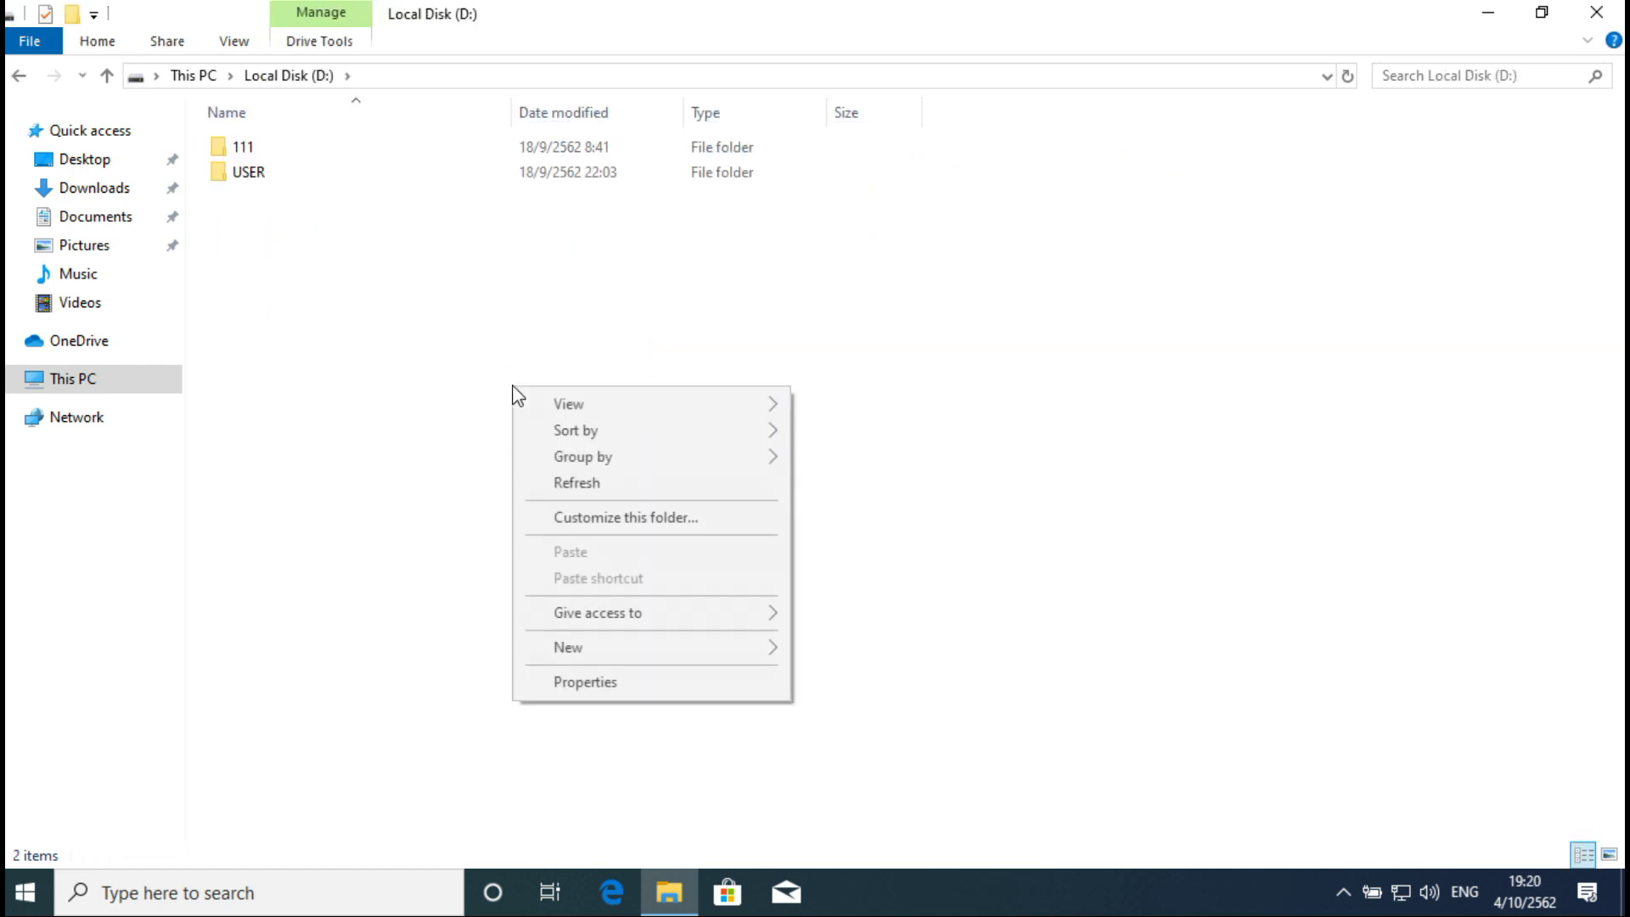
pyautogui.moveTo(675, 652)
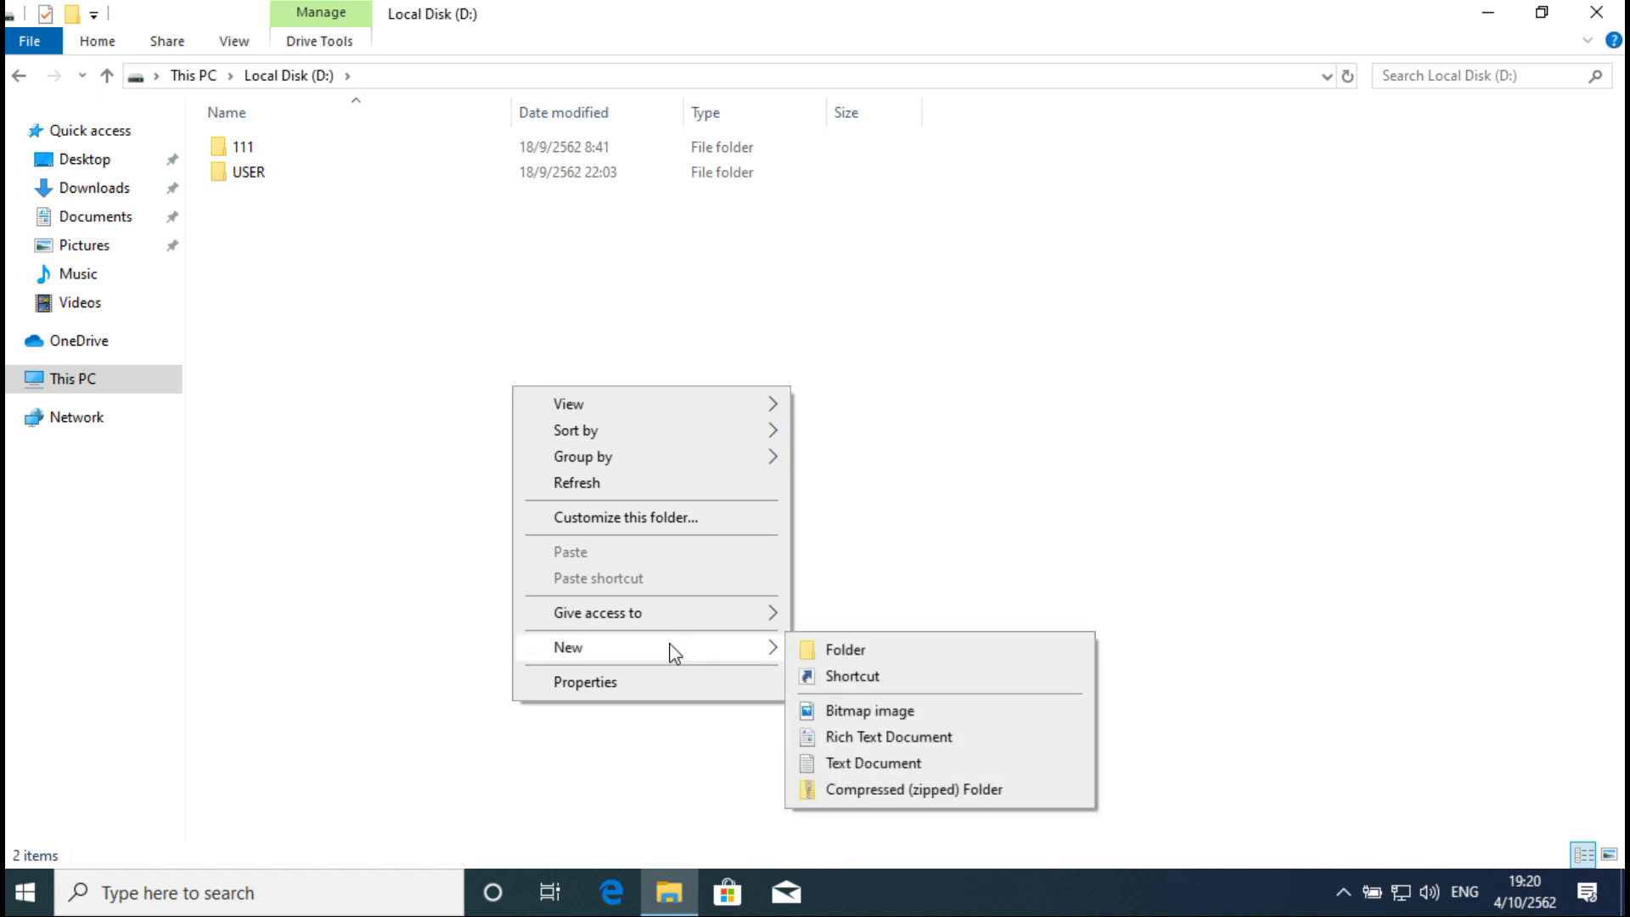
pyautogui.click(858, 650)
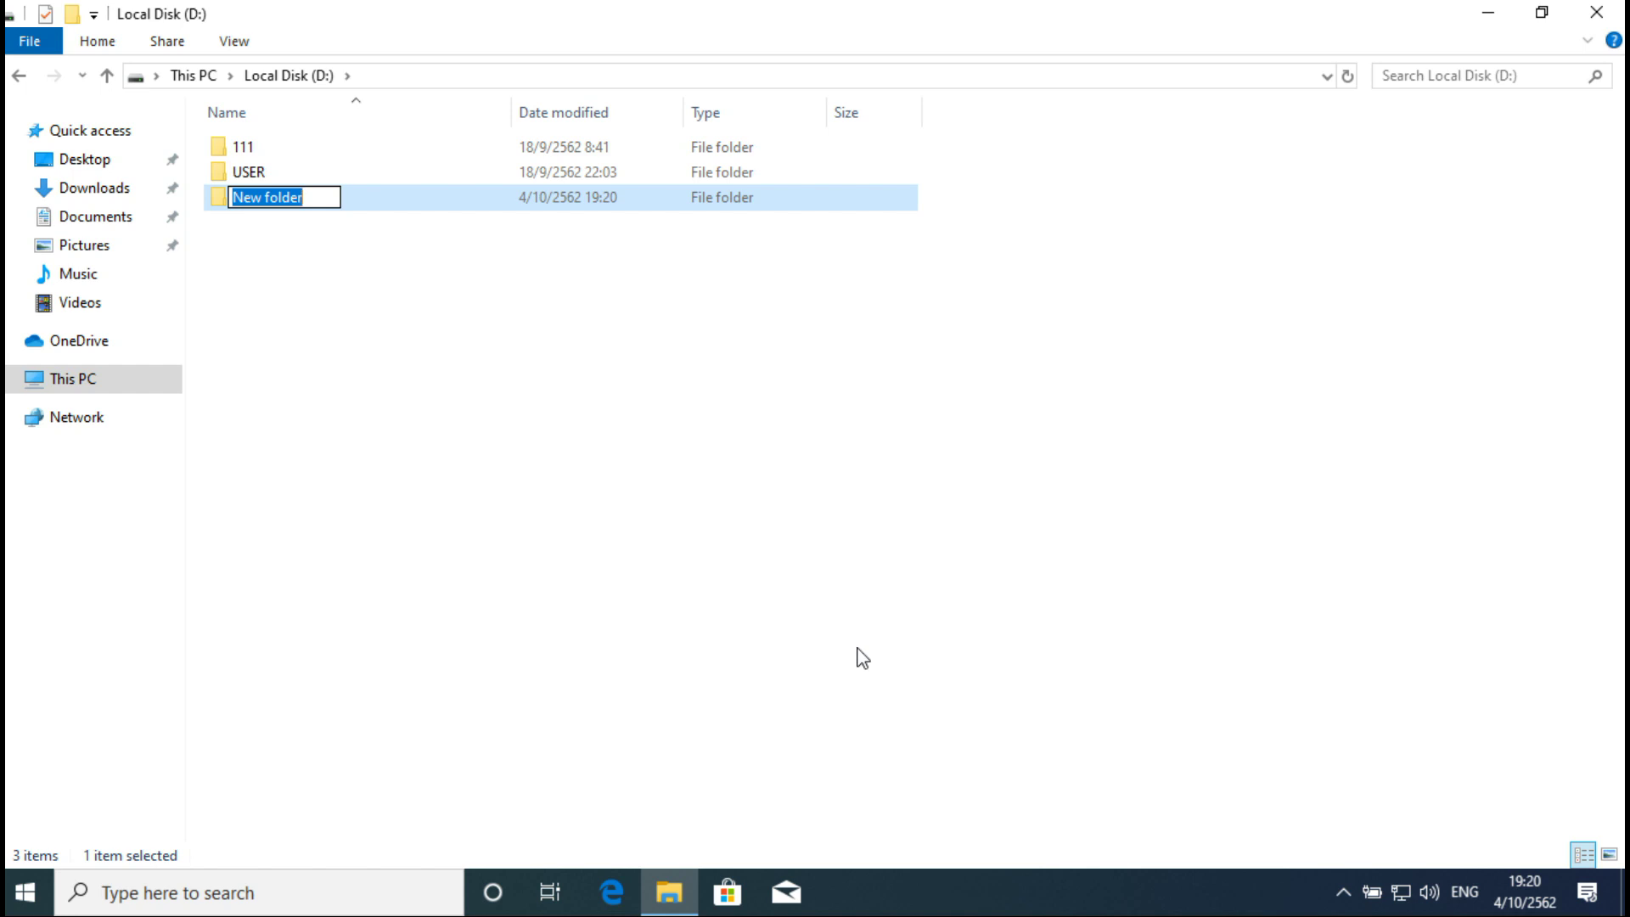
pyautogui.write('rd')
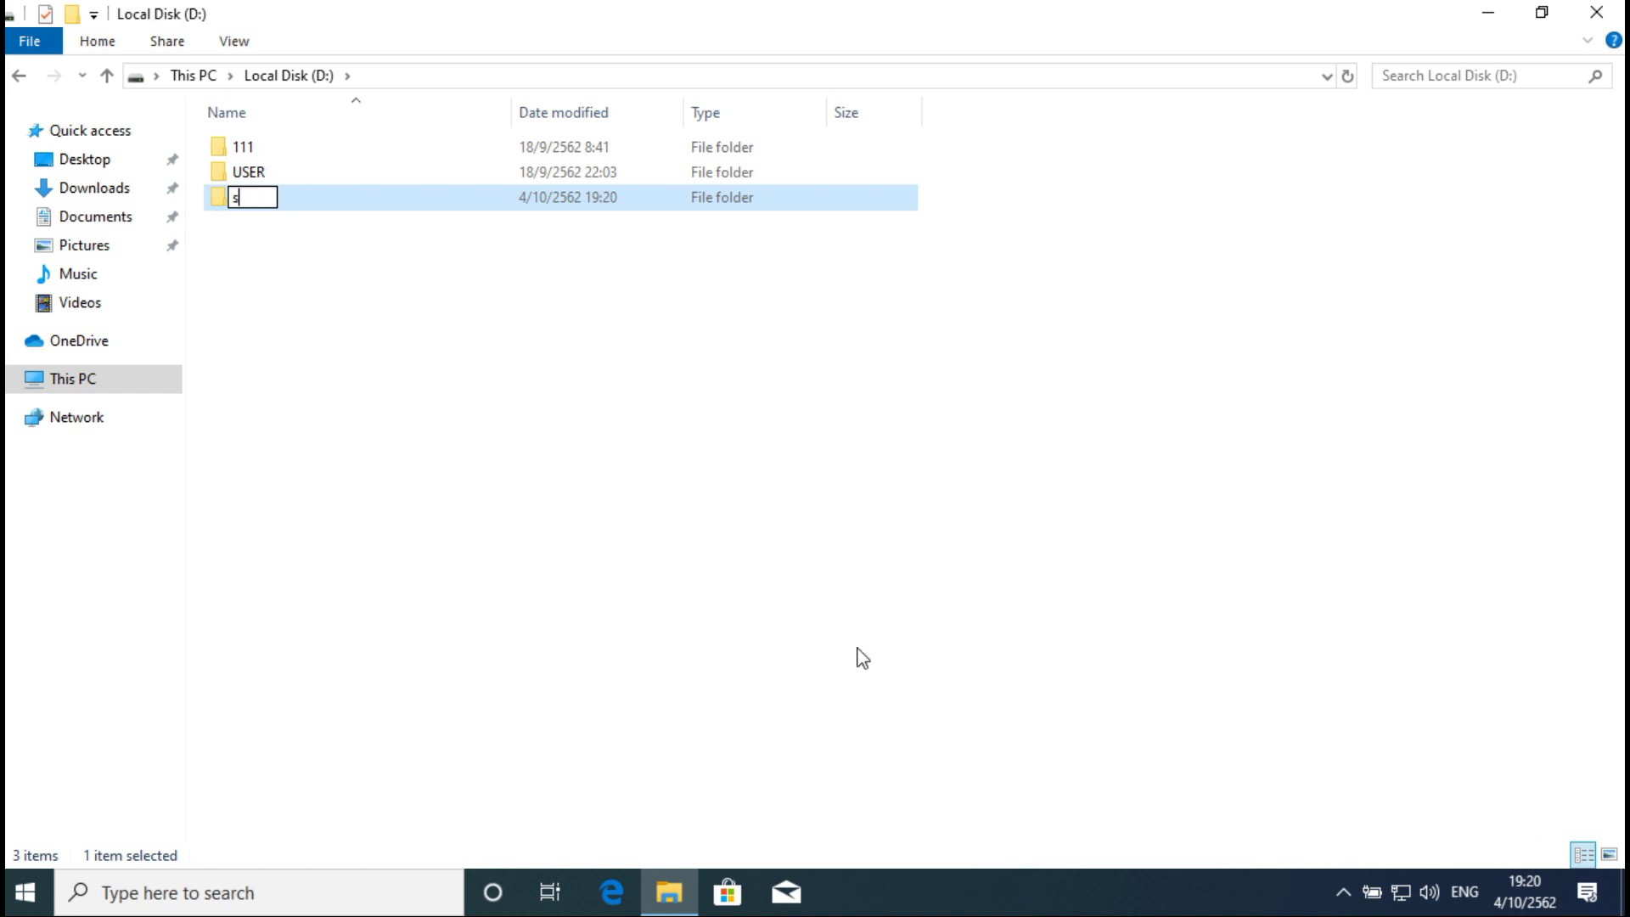
pyautogui.press('BackSpace')
pyautogui.press('BackSpace')
pyautogui.write('datashare')
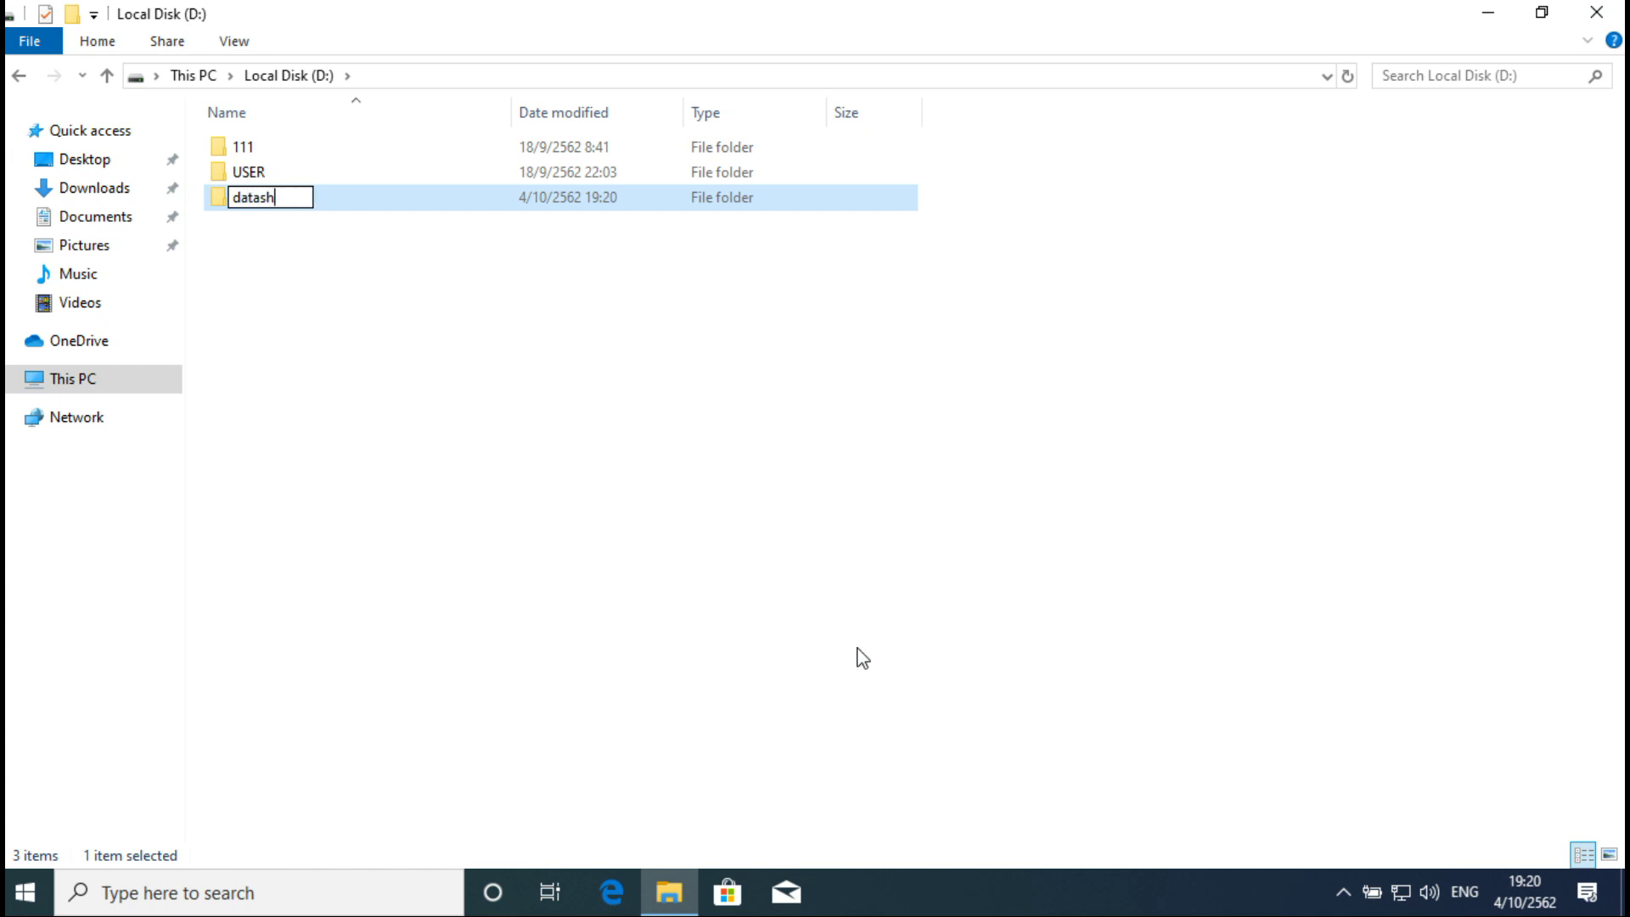
pyautogui.click(860, 659)
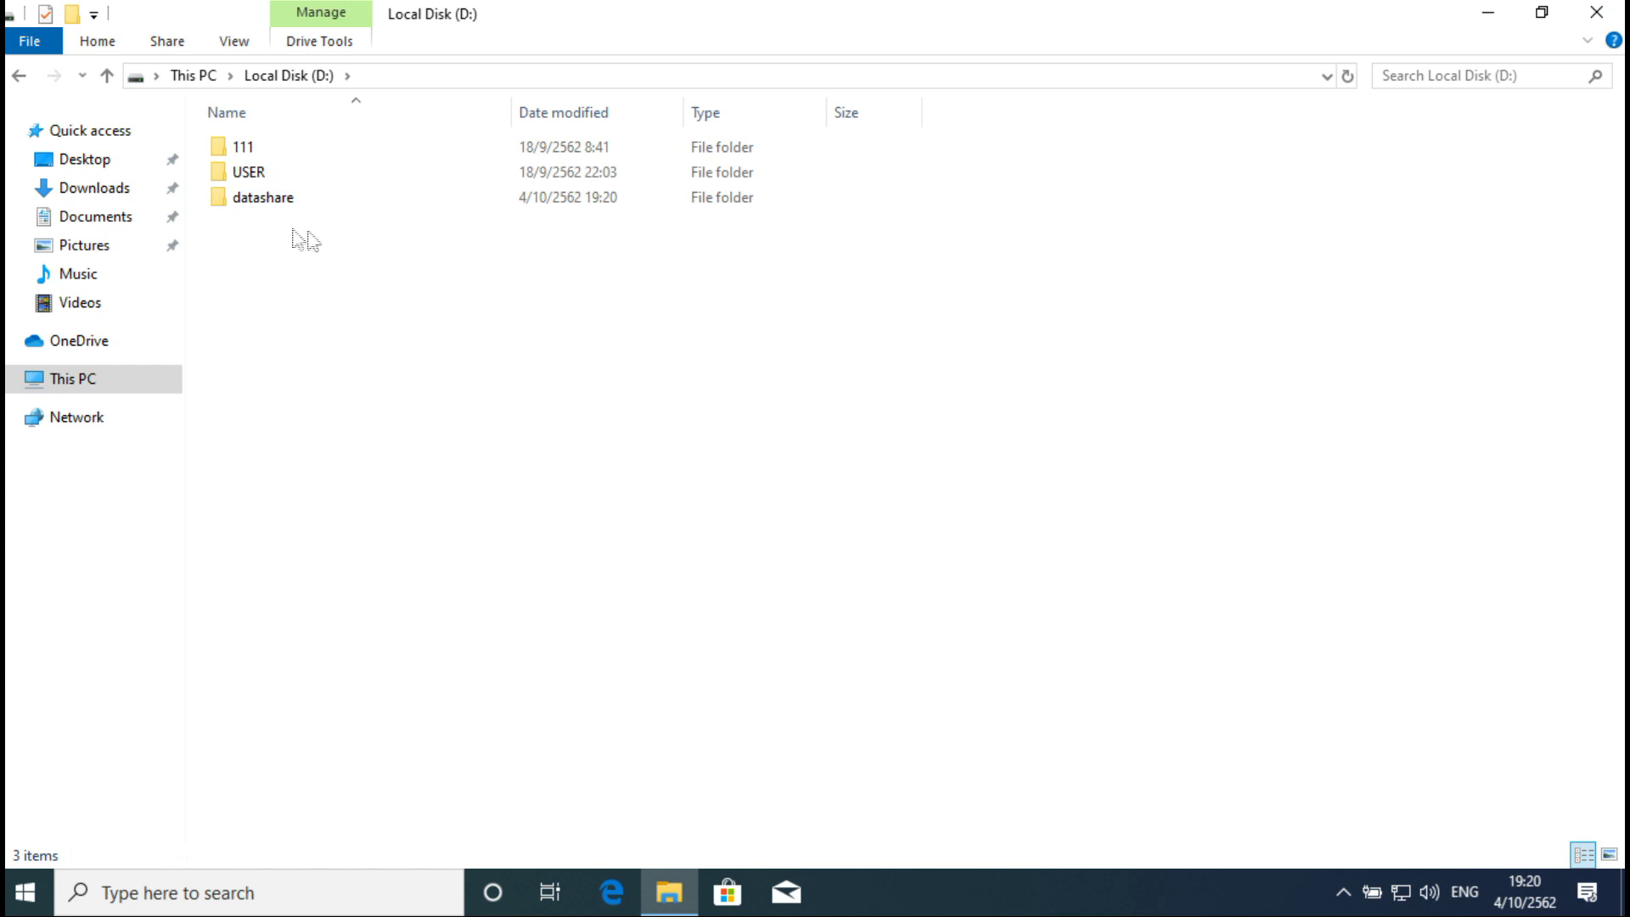
# Step: In the datashare folder's Advanced Sharing, share the folder under the name datashare
pyautogui.rightClick(258, 202)
pyautogui.click(367, 684)
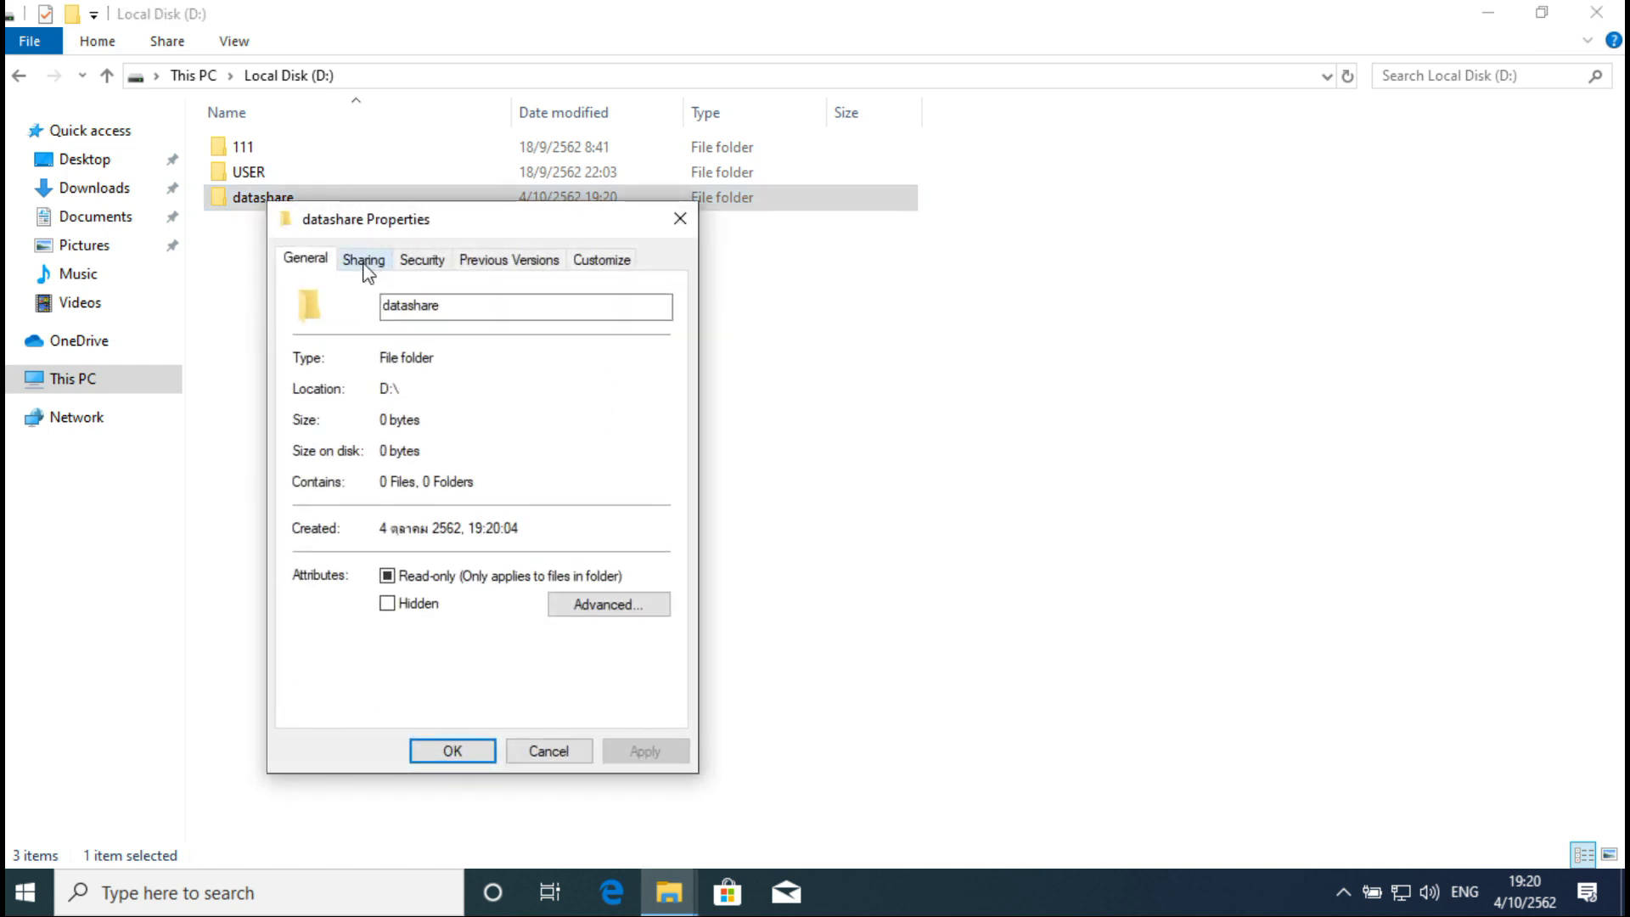
pyautogui.click(366, 264)
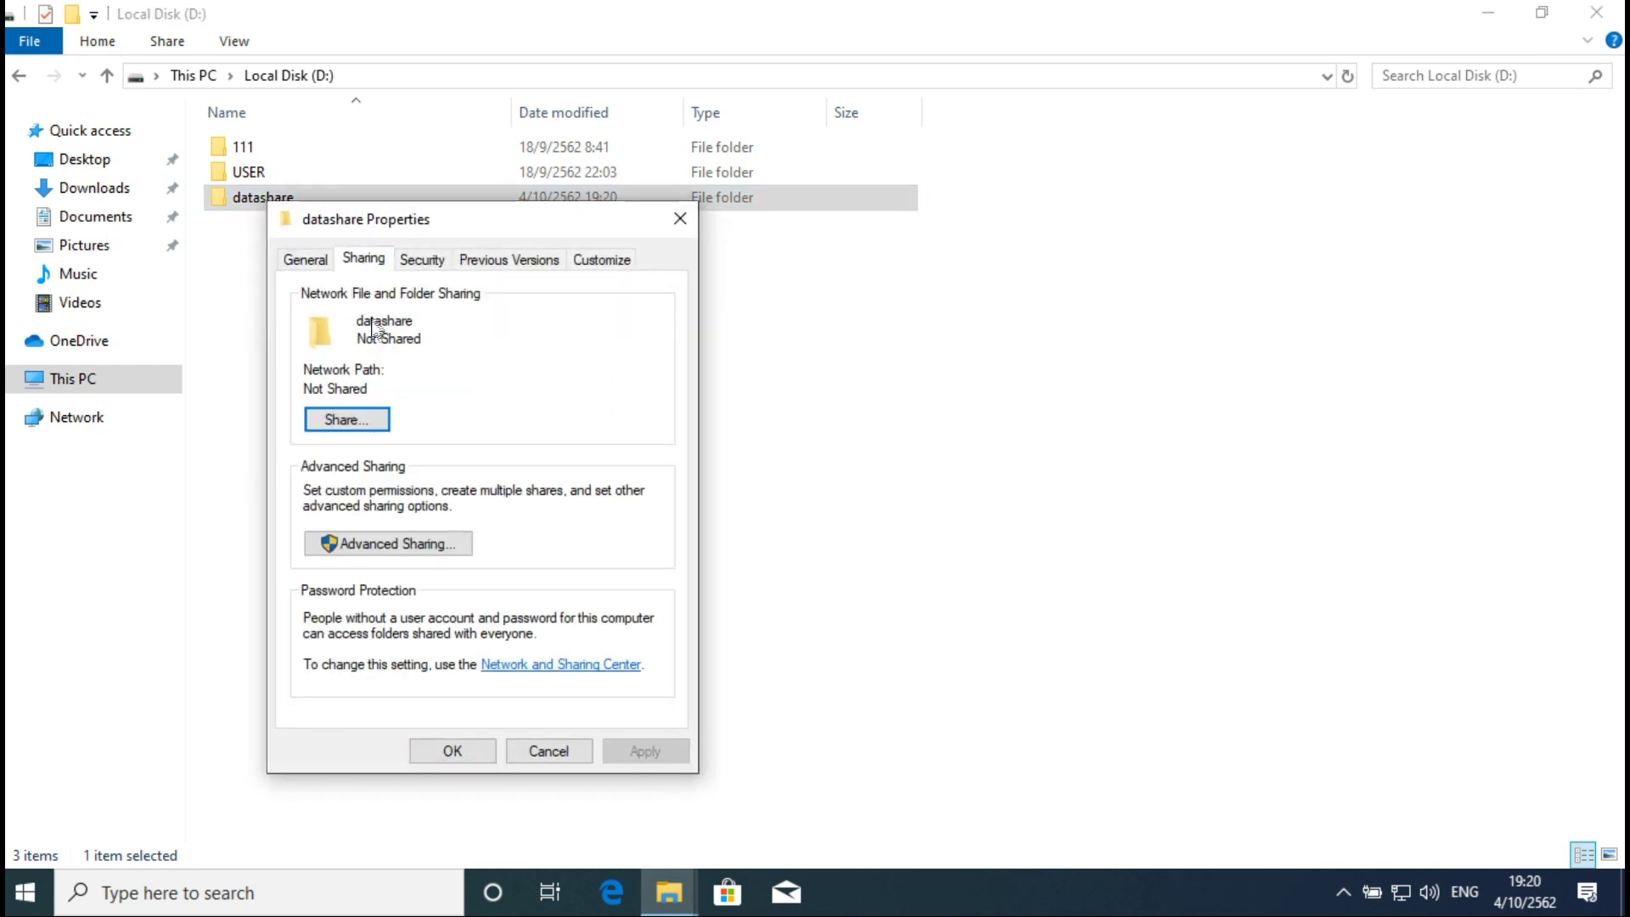
pyautogui.click(393, 544)
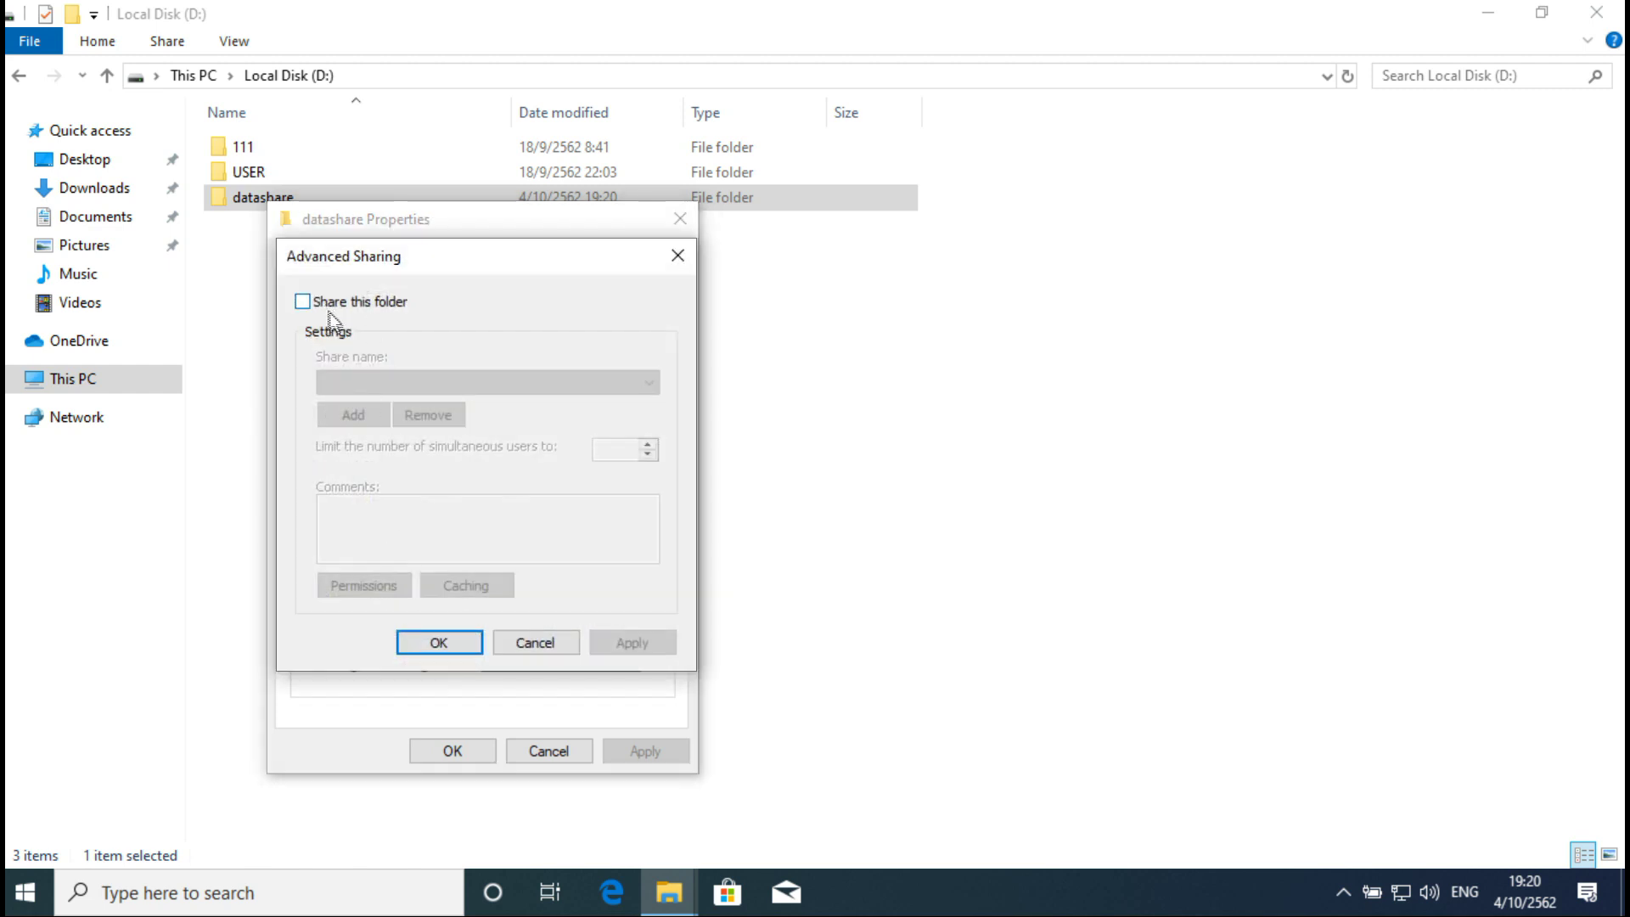
pyautogui.click(337, 304)
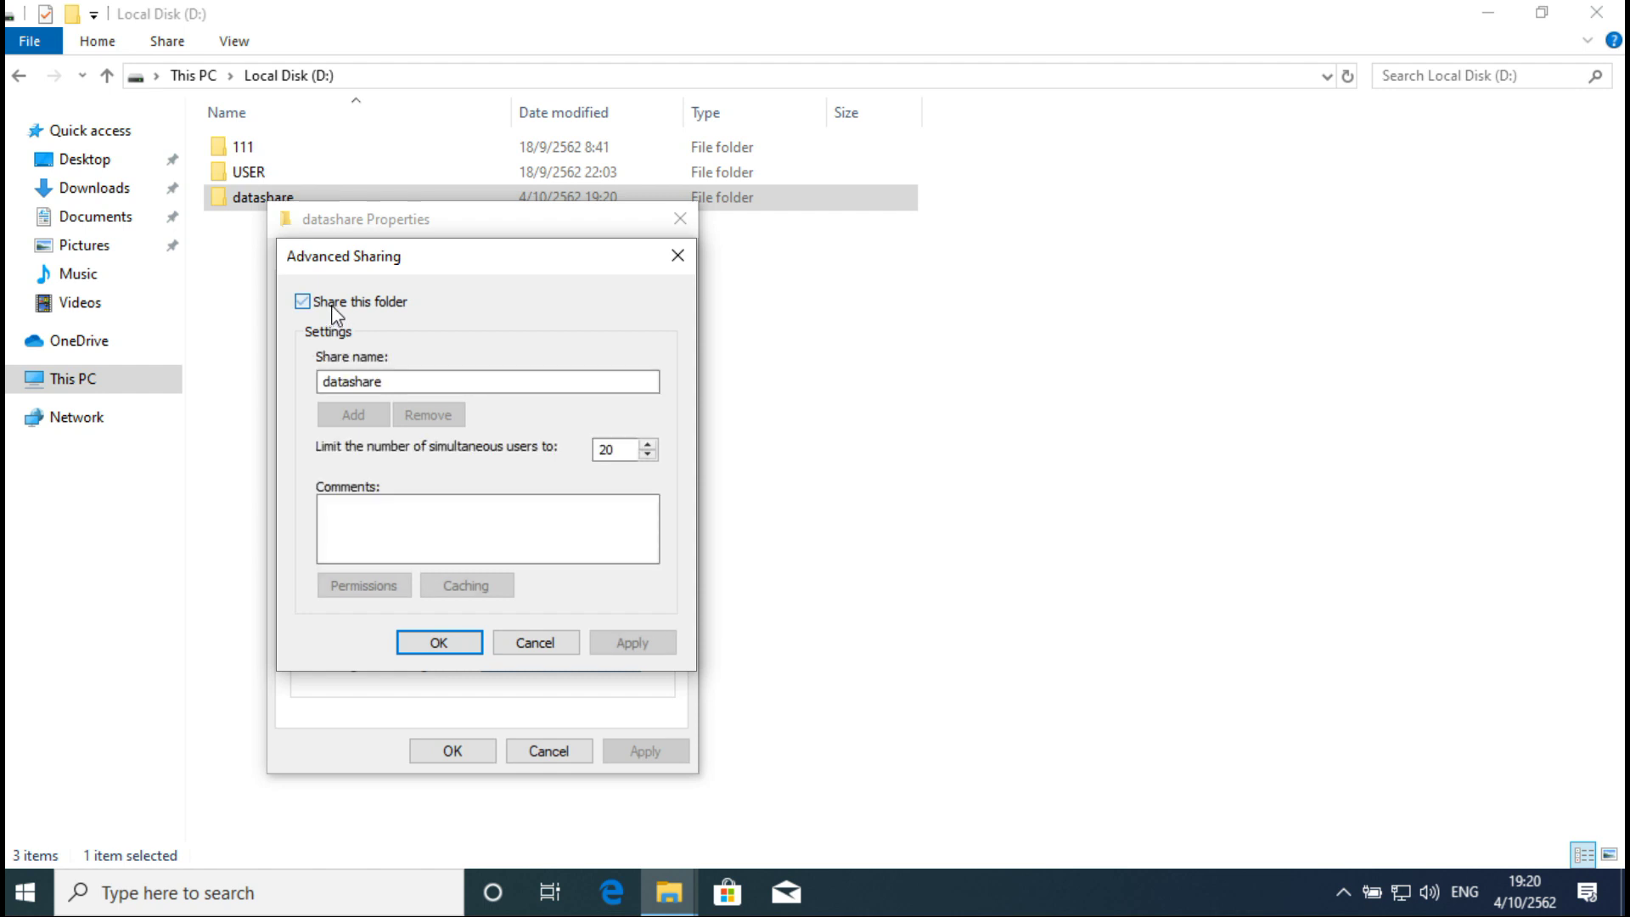
pyautogui.doubleClick(377, 383)
pyautogui.click(420, 383)
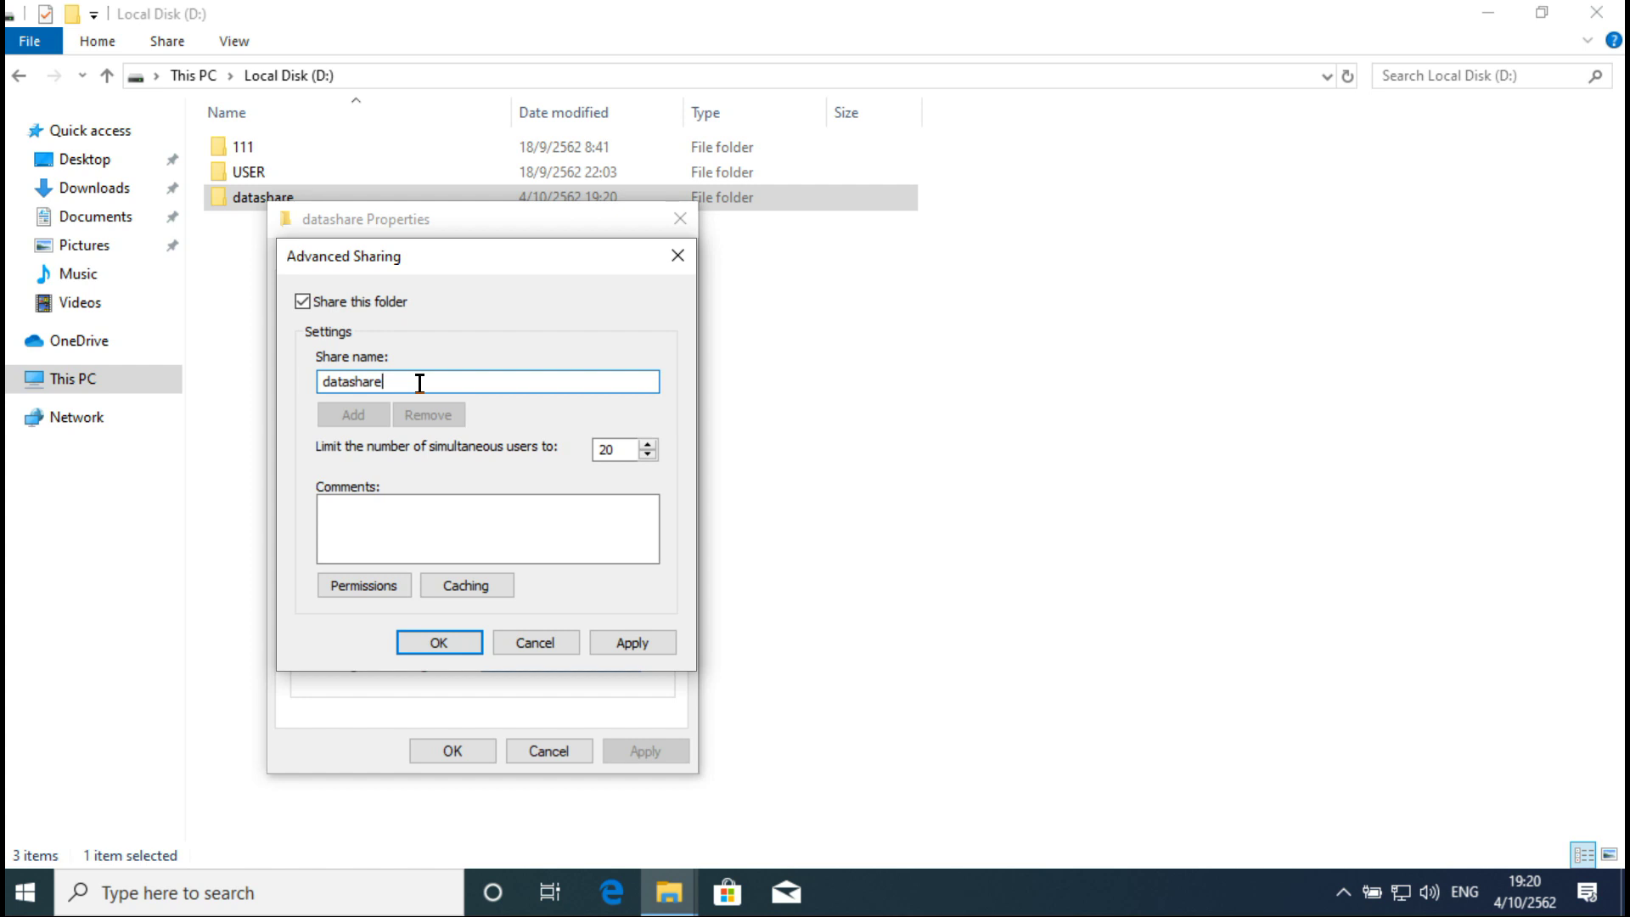
# Step: Grant Everyone Full Control in the share permissions and apply the sharing settings
pyautogui.click(370, 592)
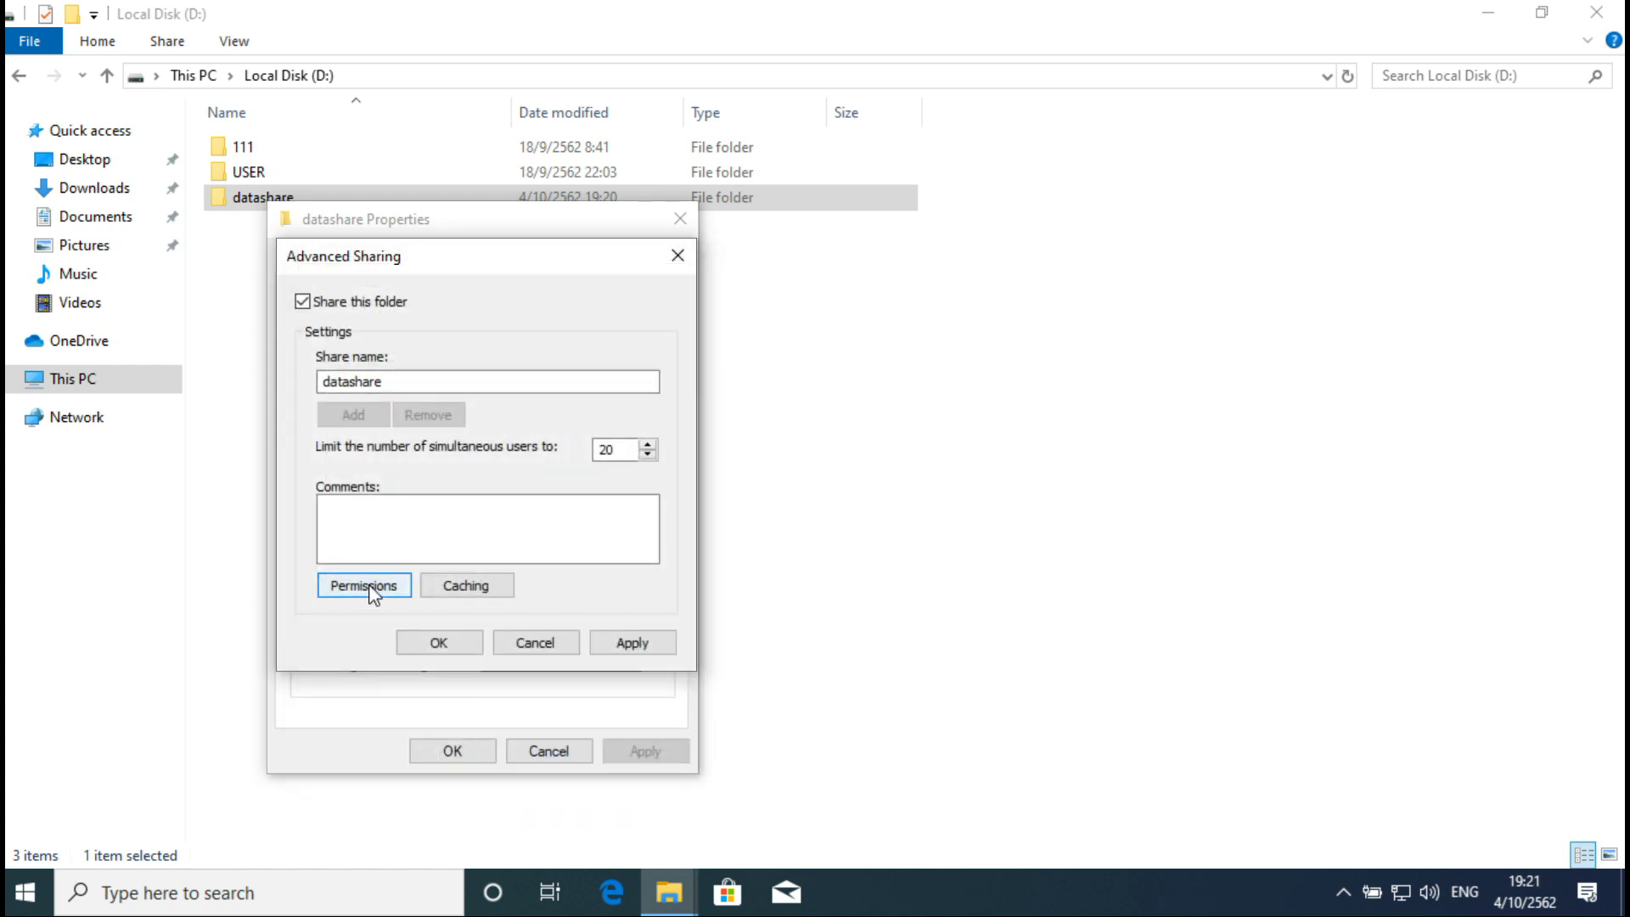
pyautogui.click(370, 591)
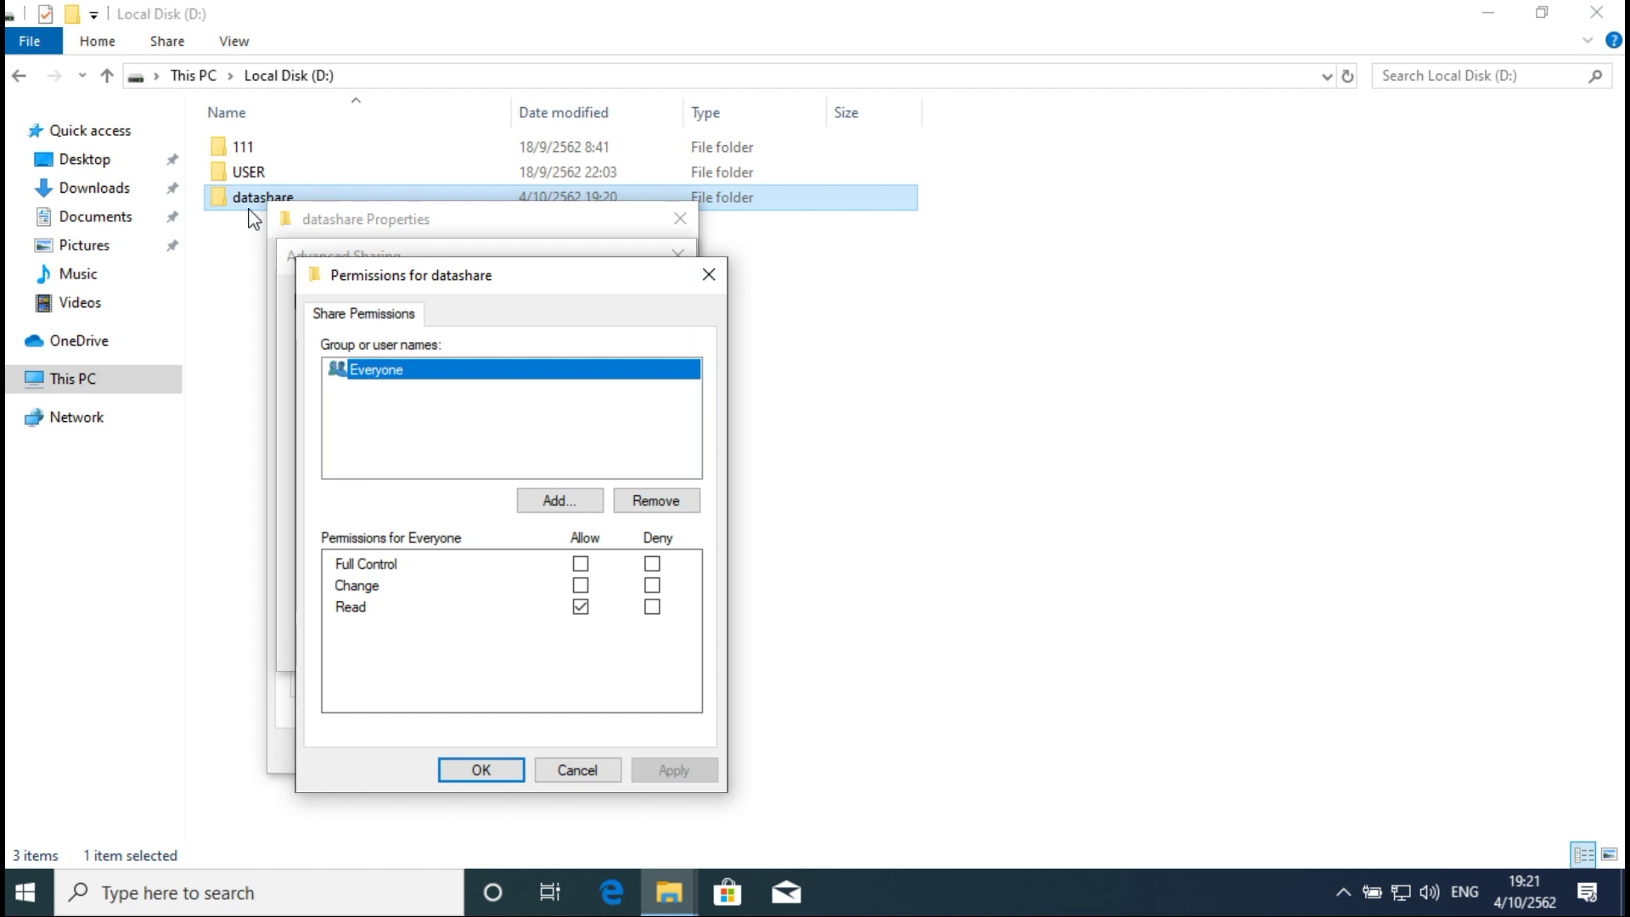
pyautogui.click(581, 564)
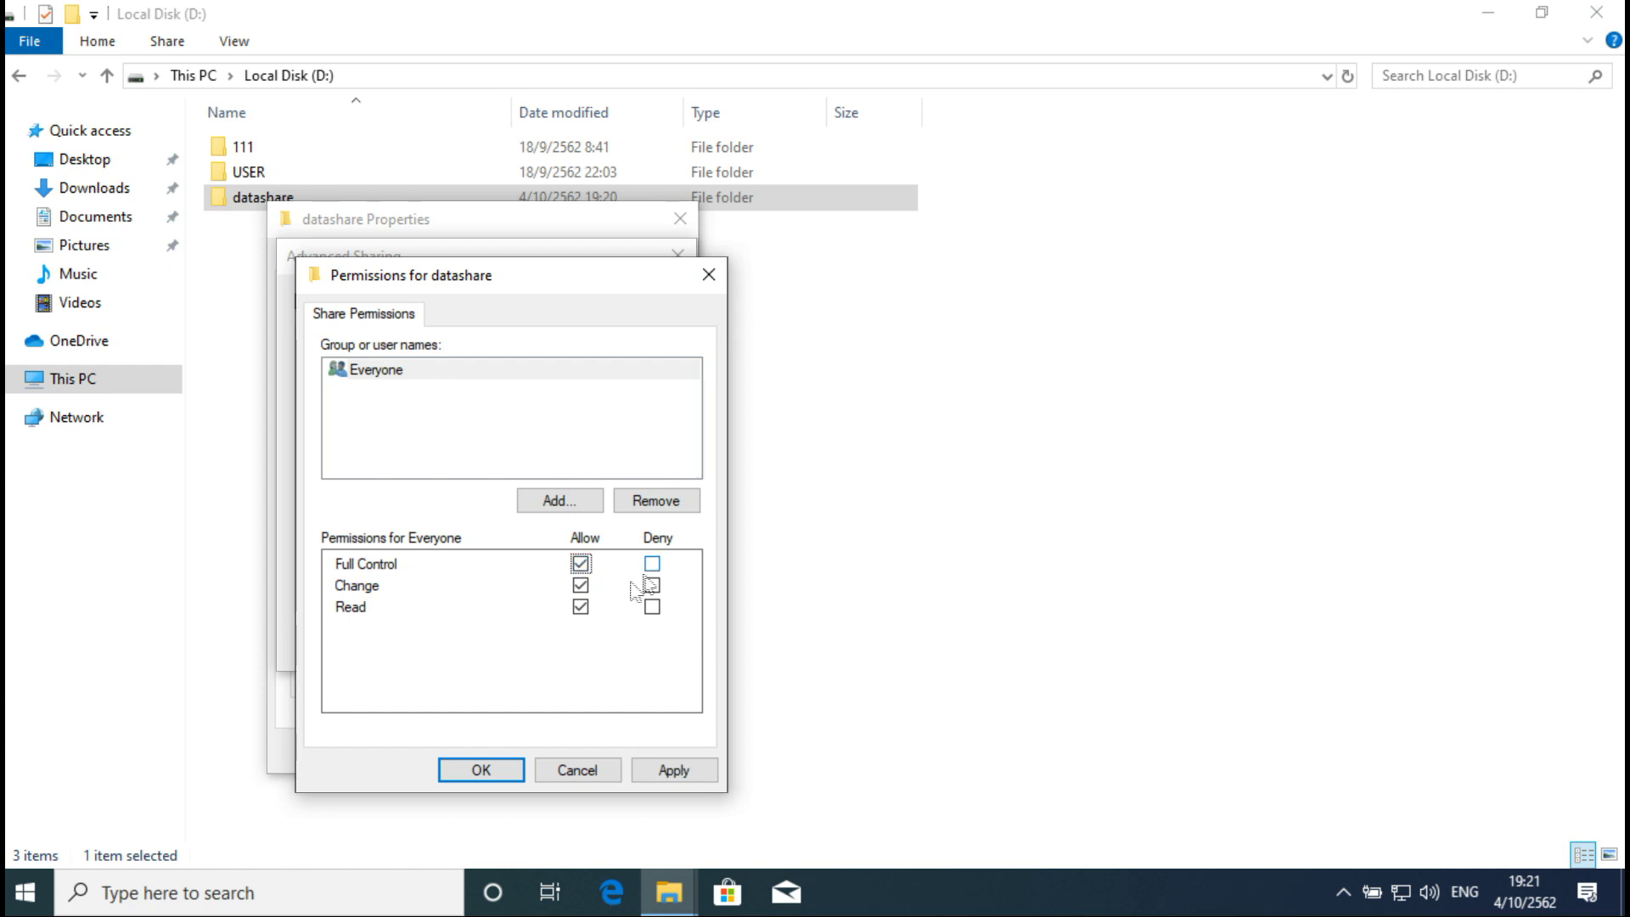
pyautogui.click(477, 772)
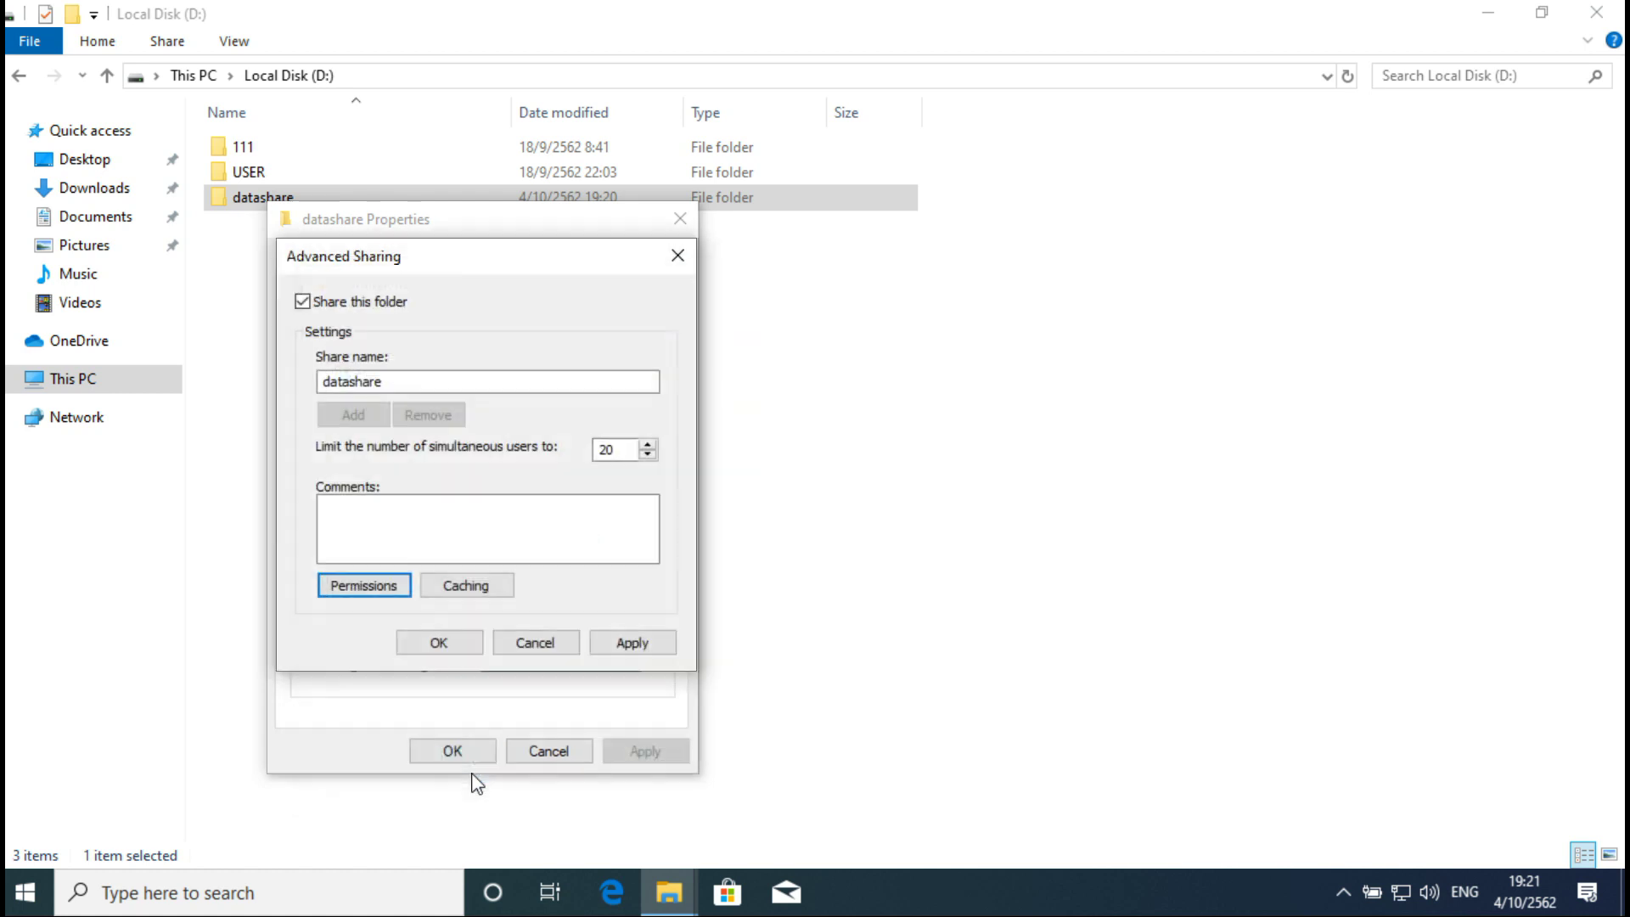
pyautogui.click(439, 643)
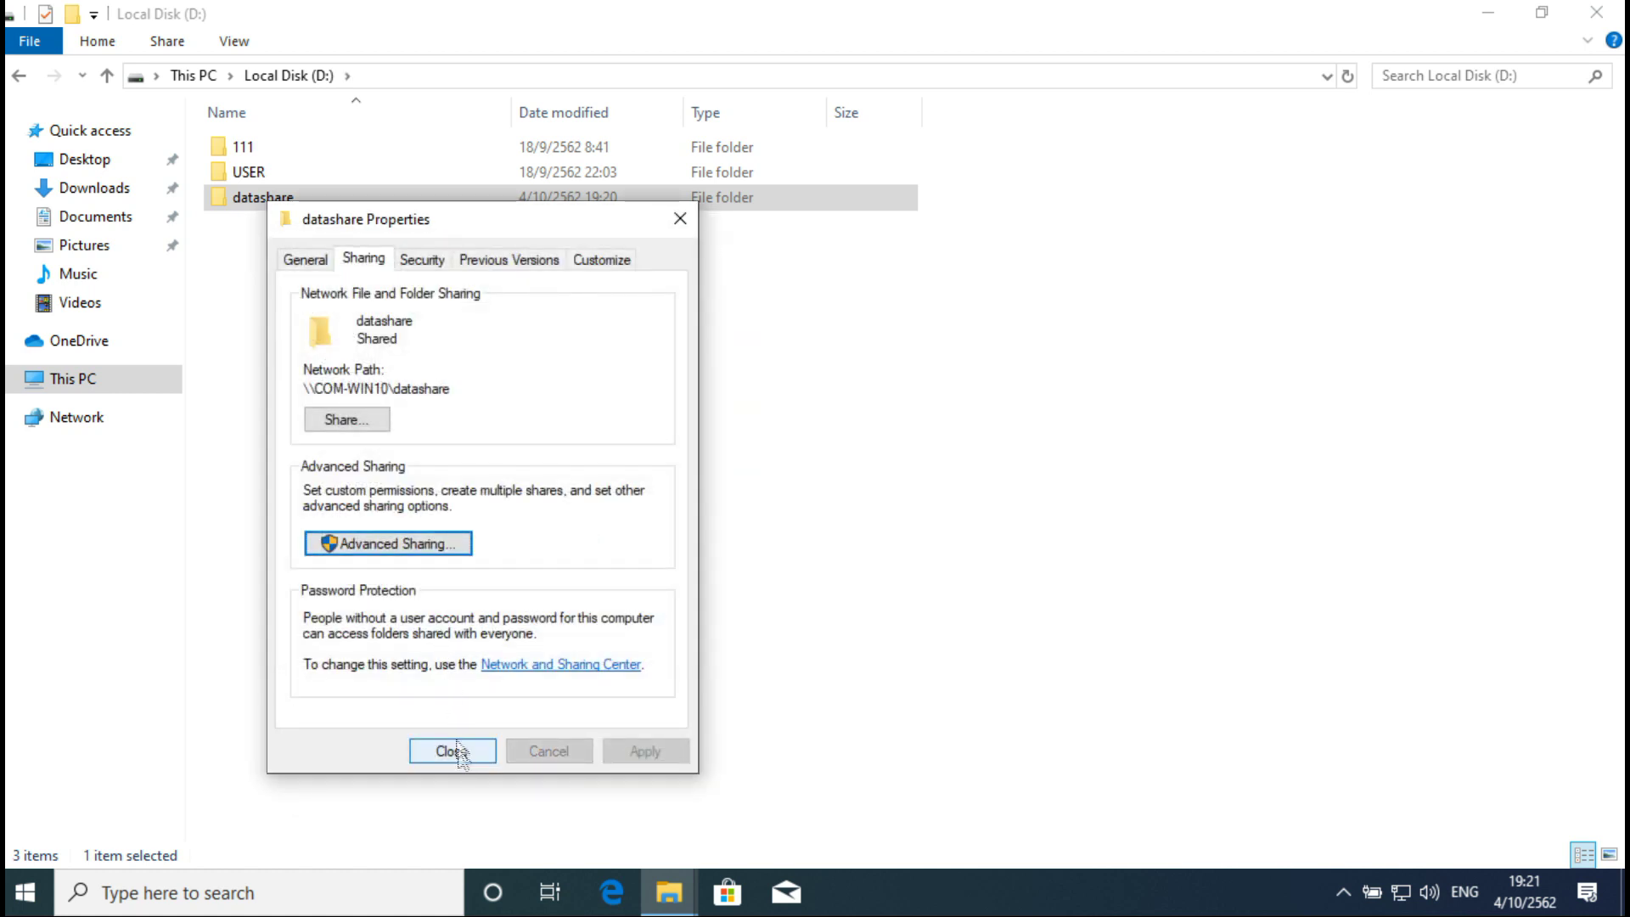
# Step: Add the Everyone group to the datashare folder's Security permissions
pyautogui.click(426, 270)
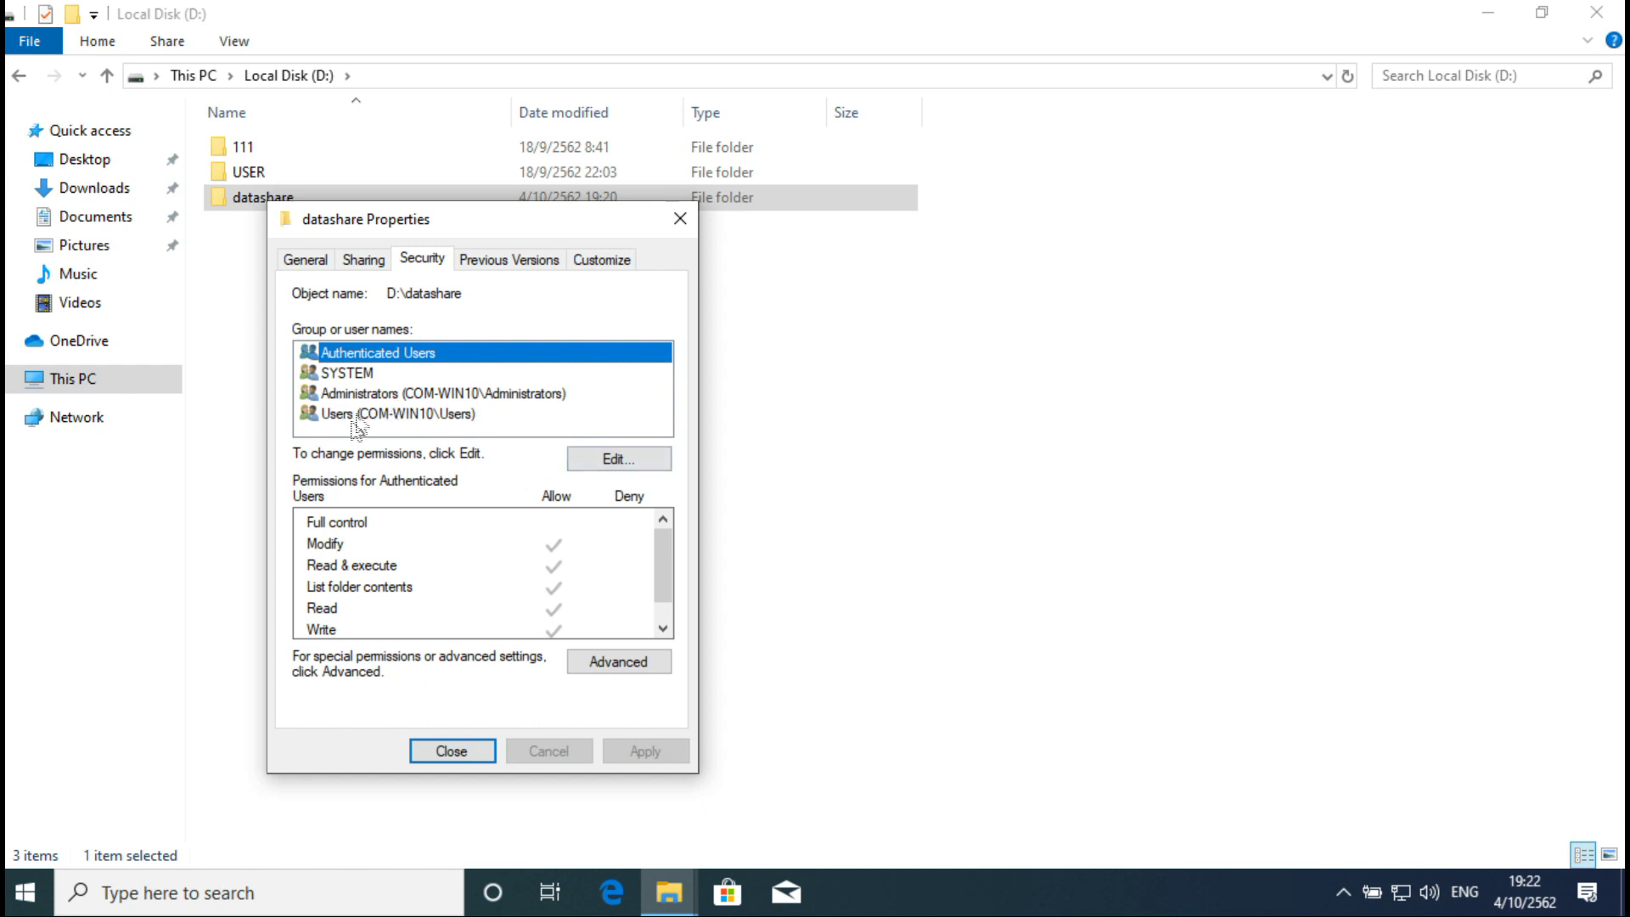
pyautogui.click(612, 460)
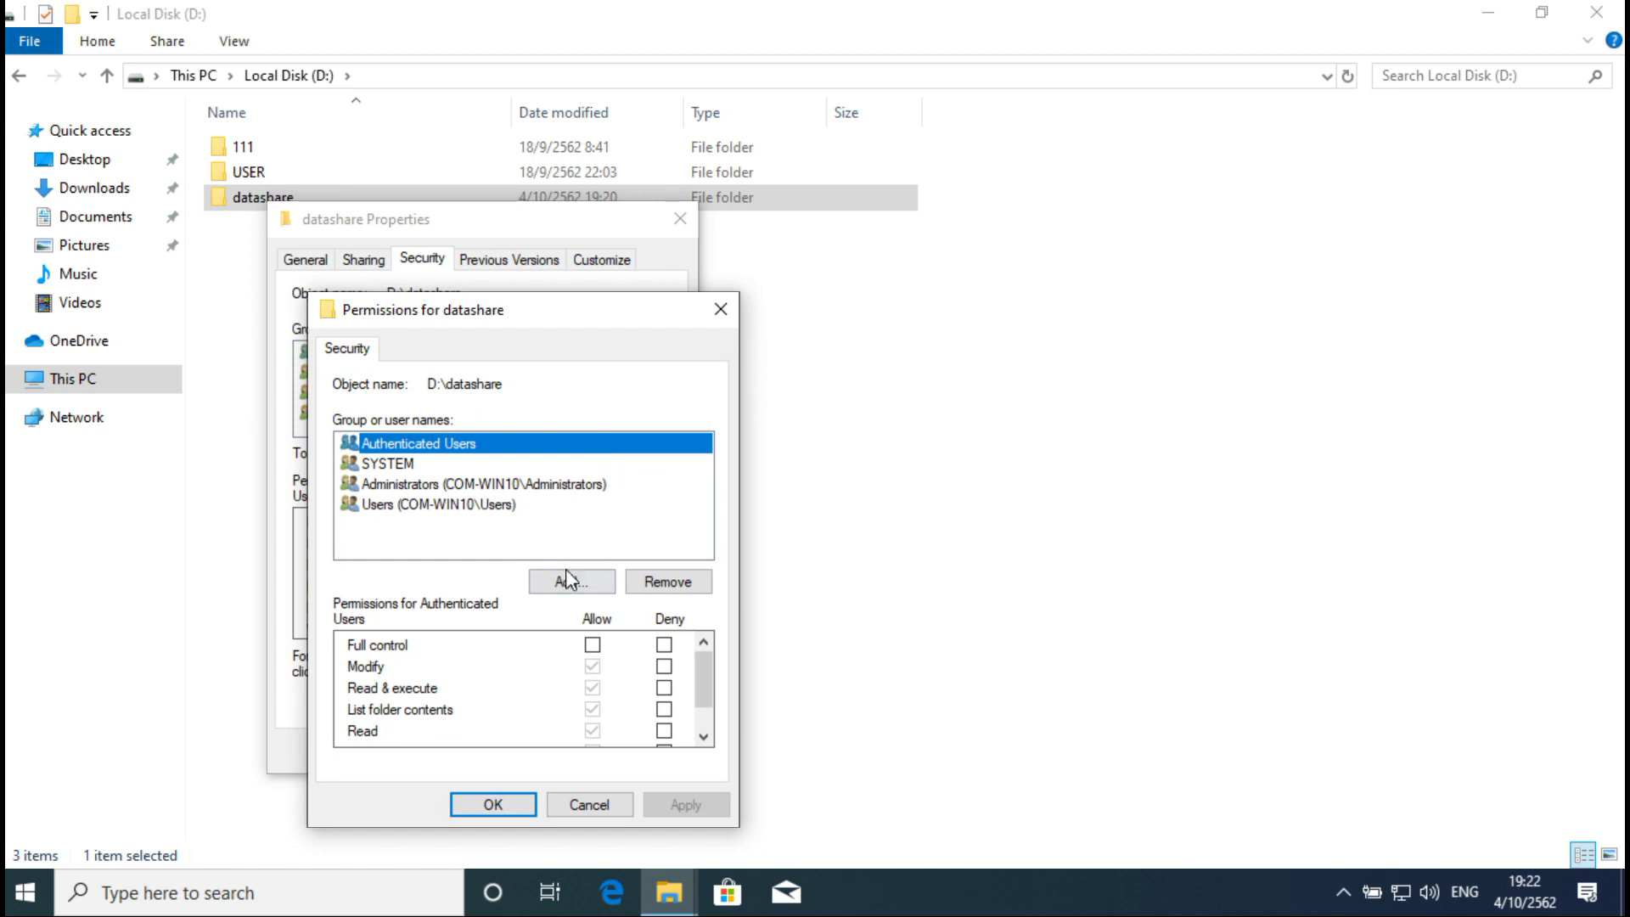
pyautogui.click(560, 584)
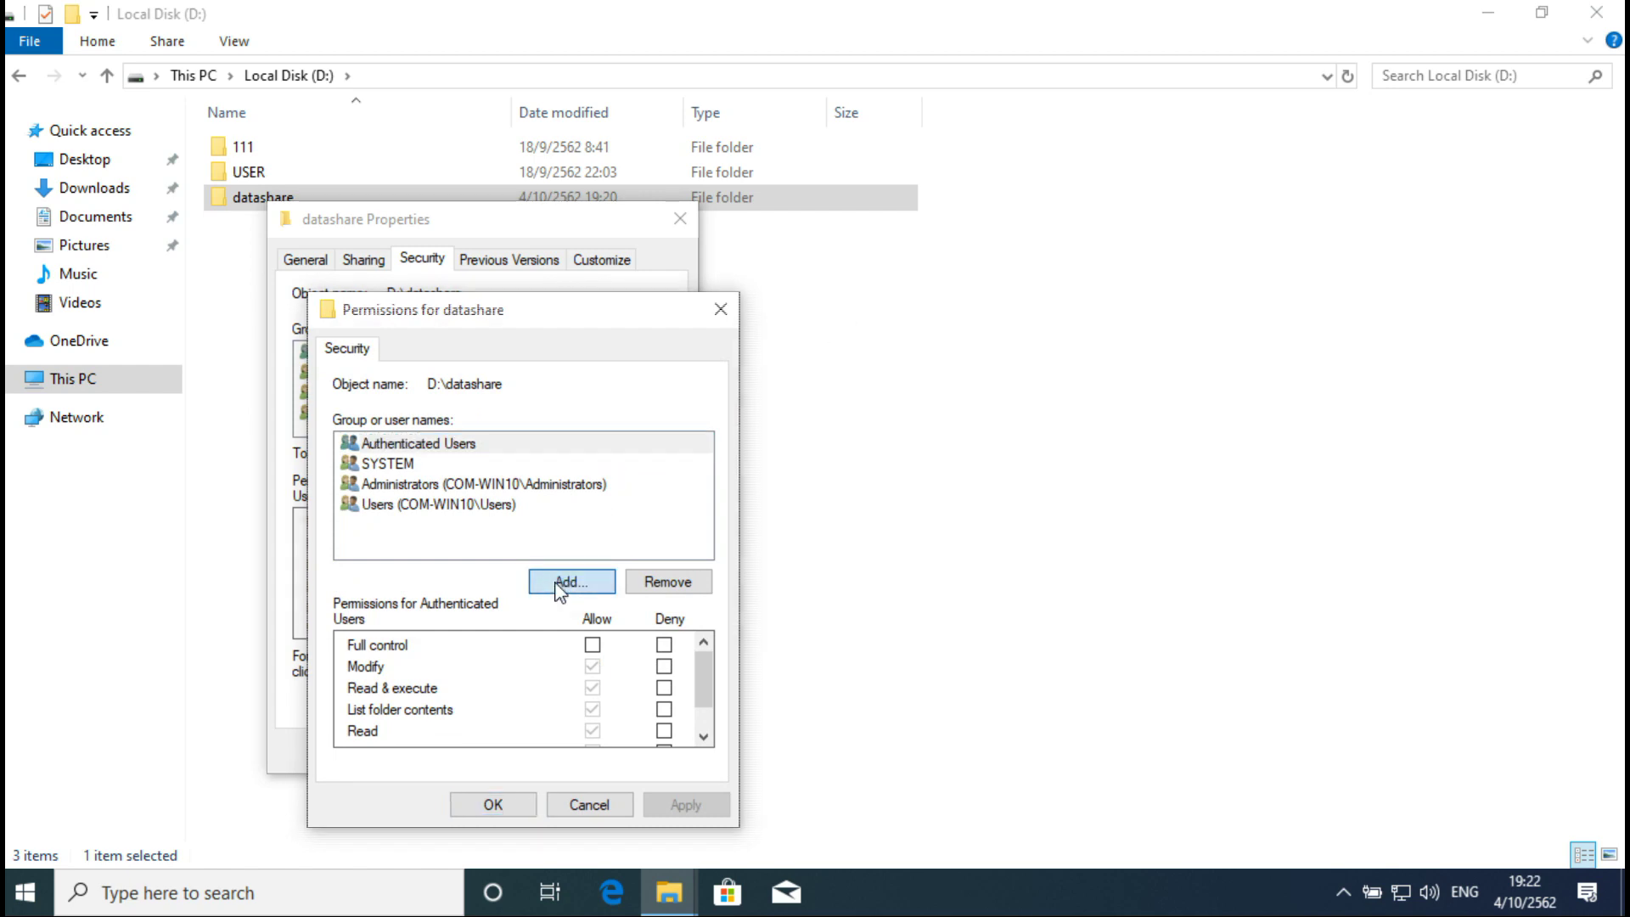
pyautogui.click(408, 604)
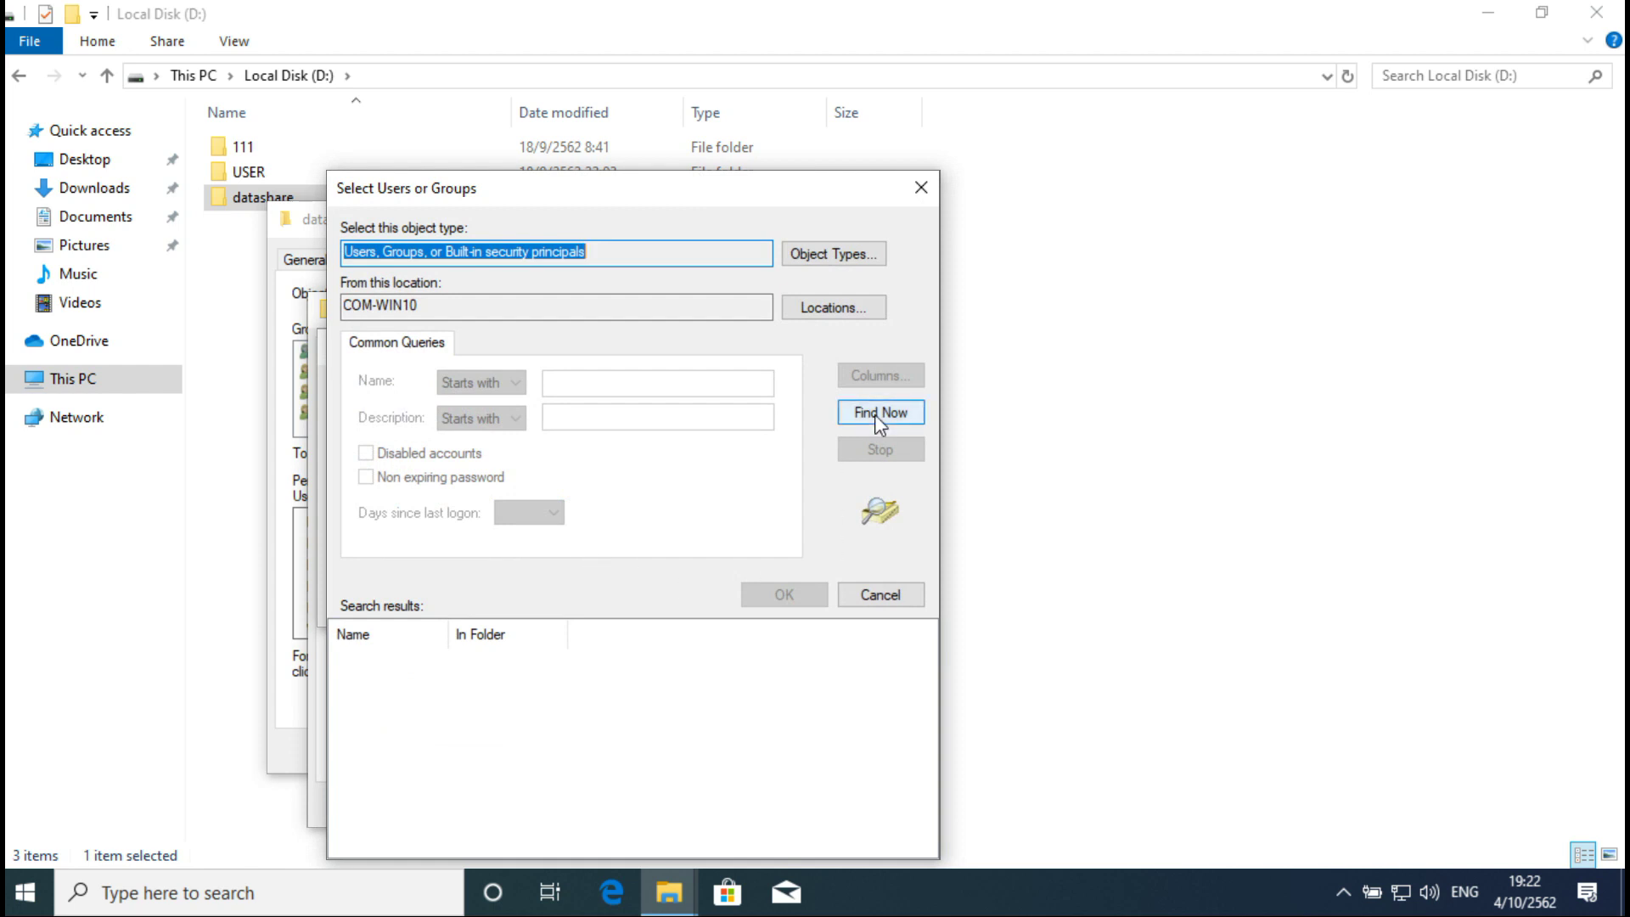
pyautogui.click(880, 413)
pyautogui.scroll(-1, 441, 712)
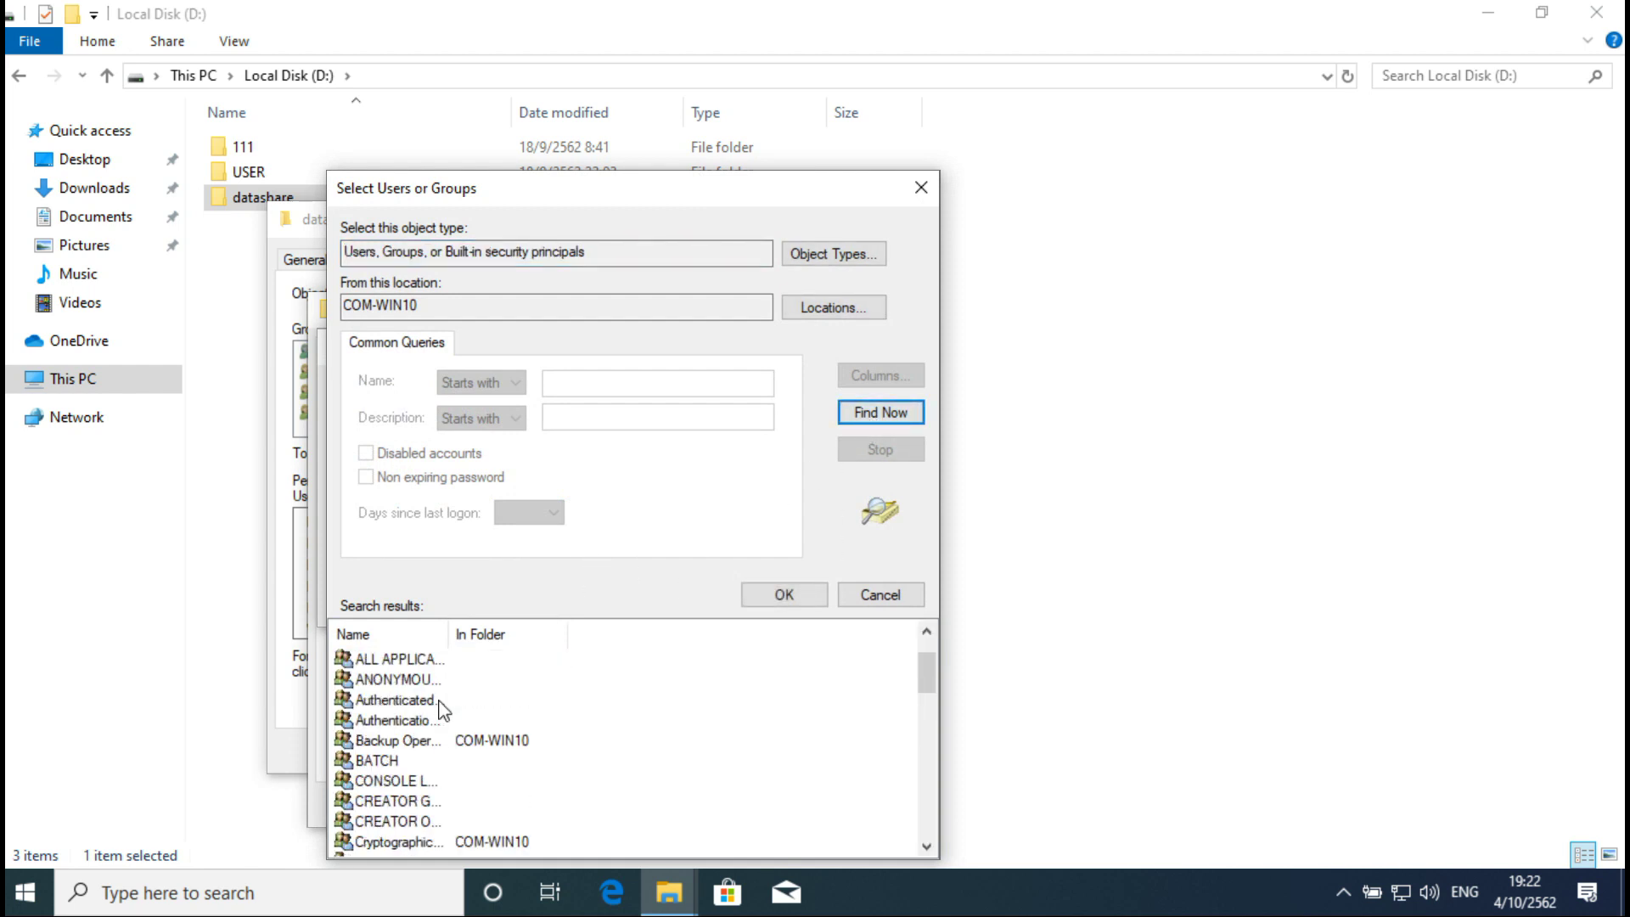
pyautogui.scroll(-1, 441, 711)
pyautogui.scroll(-2, 407, 818)
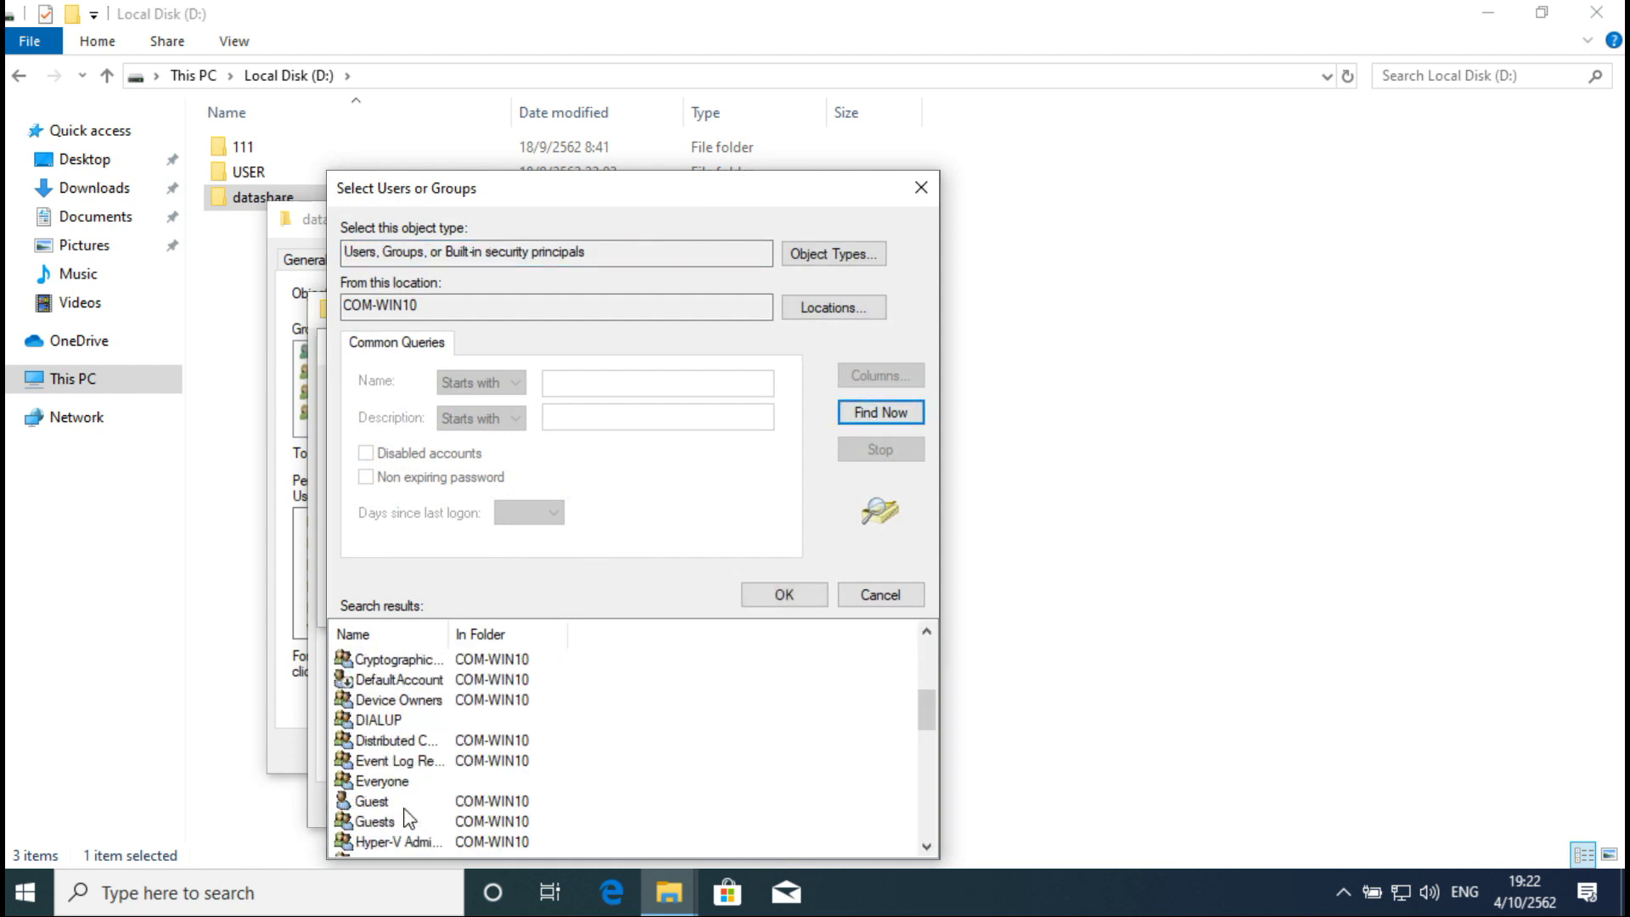
pyautogui.click(392, 788)
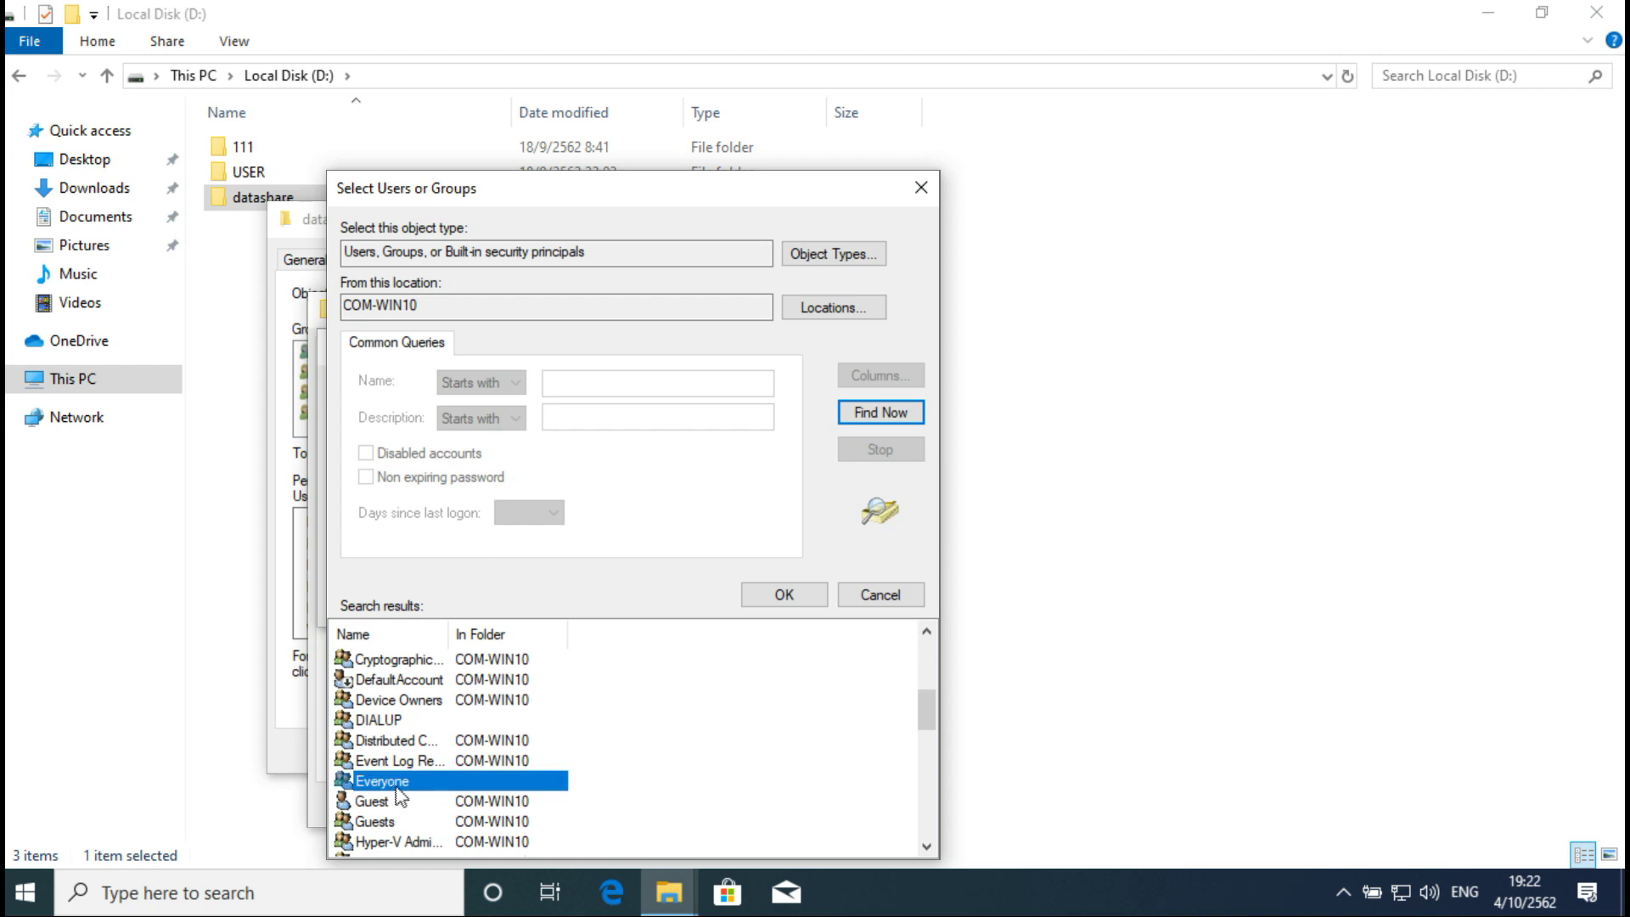
pyautogui.click(787, 595)
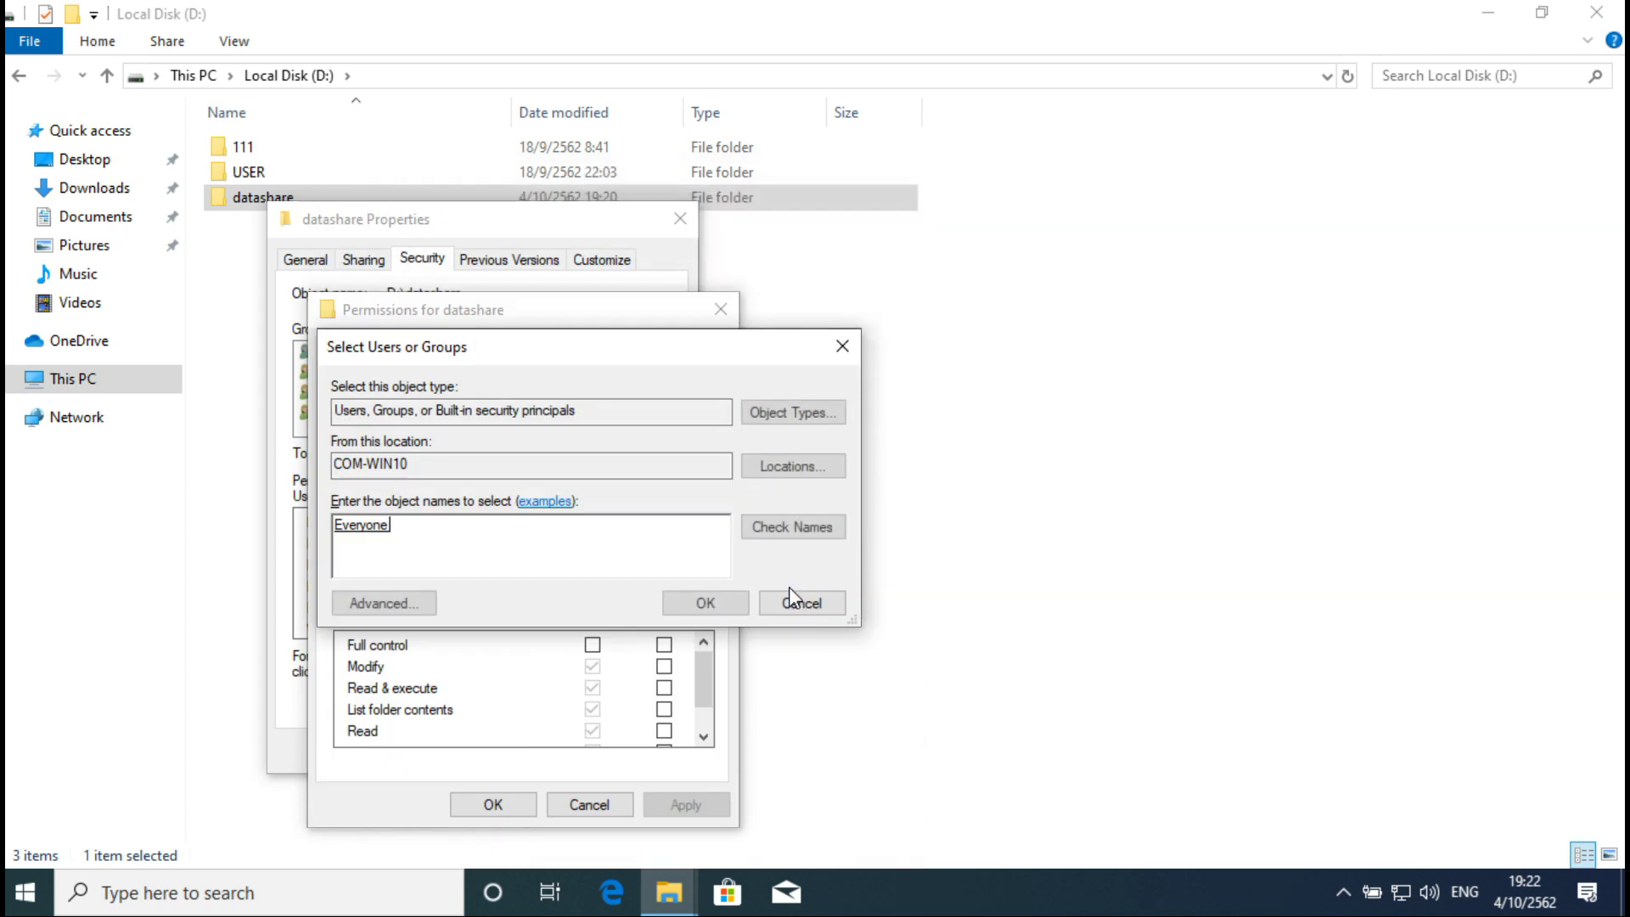
pyautogui.click(705, 604)
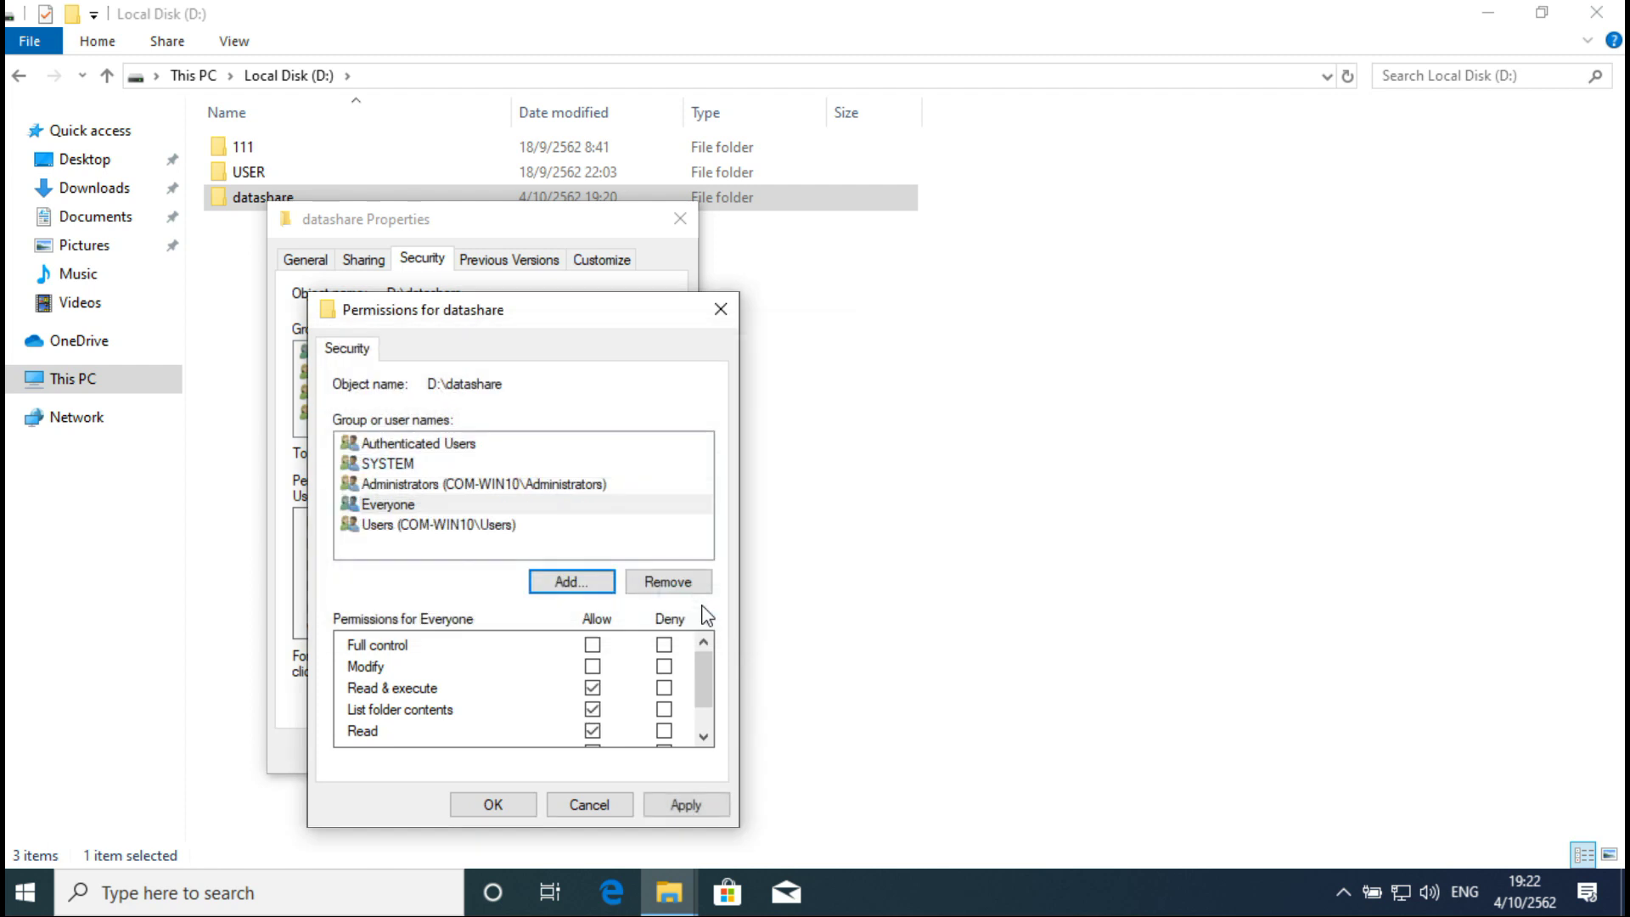
# Step: Allow Everyone Full control on the folder, save, and close the properties
pyautogui.click(388, 507)
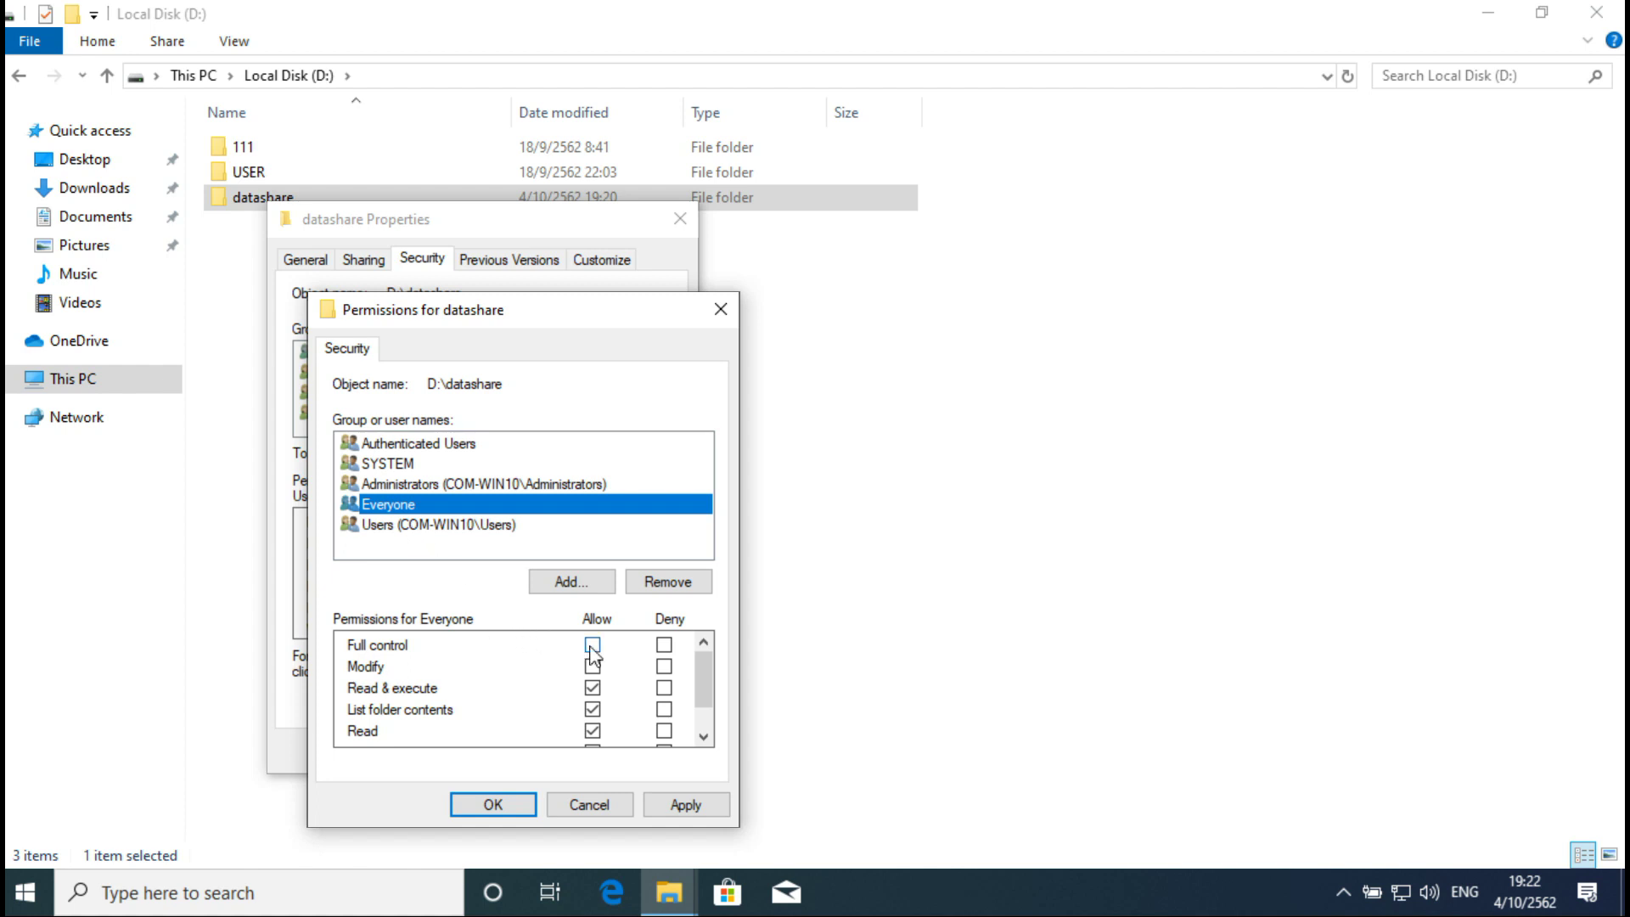
pyautogui.click(592, 646)
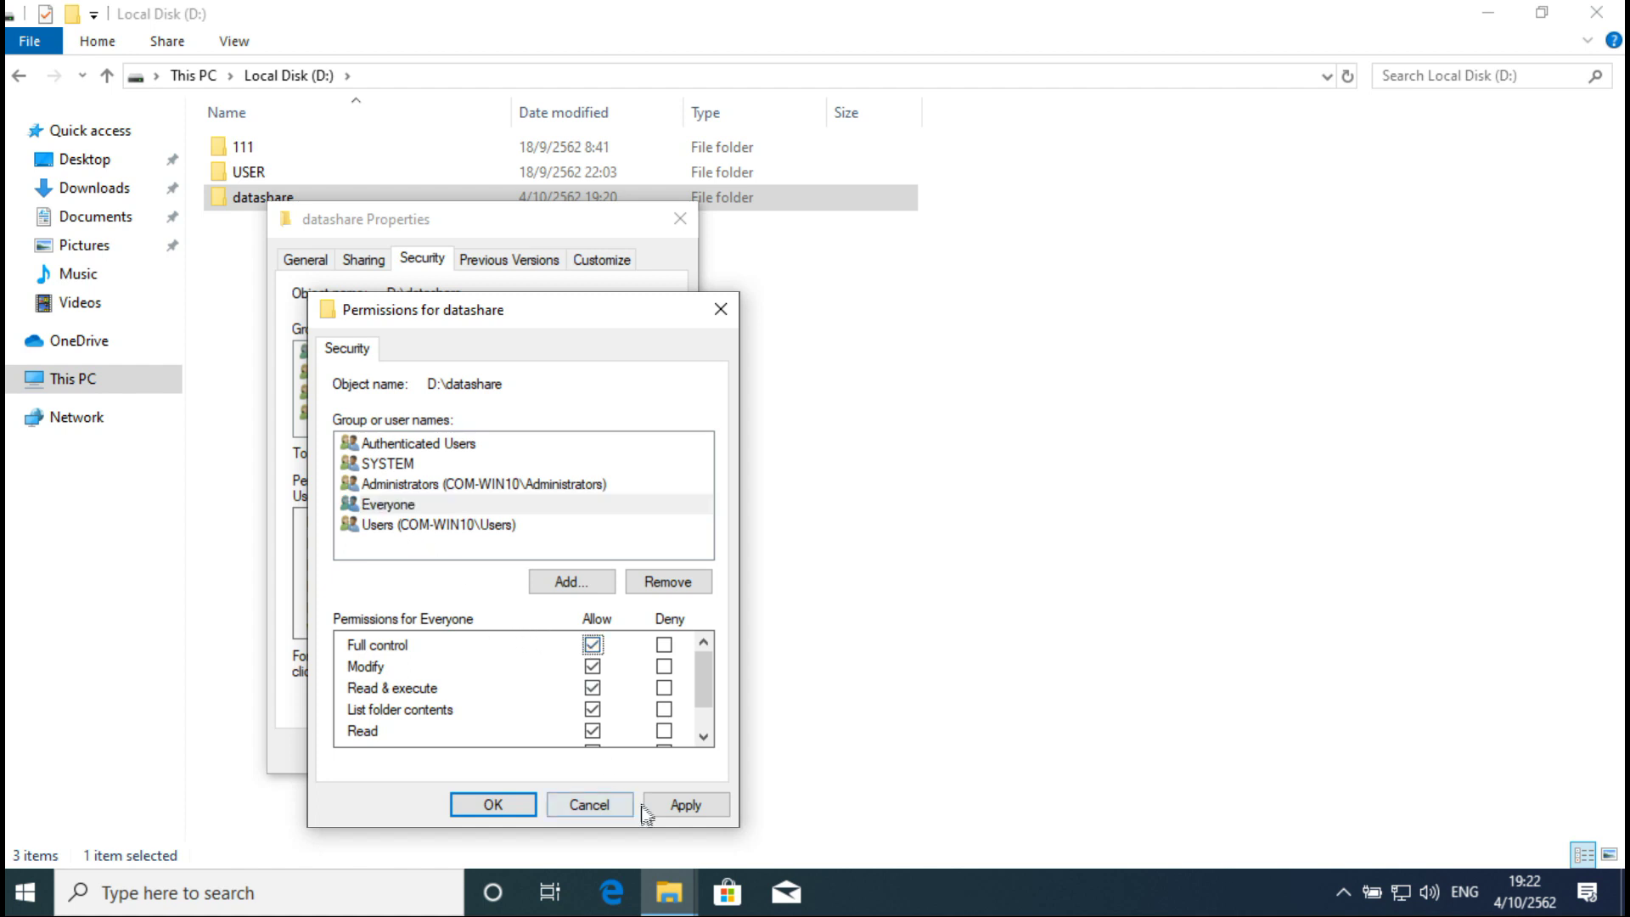
pyautogui.click(493, 809)
pyautogui.click(451, 751)
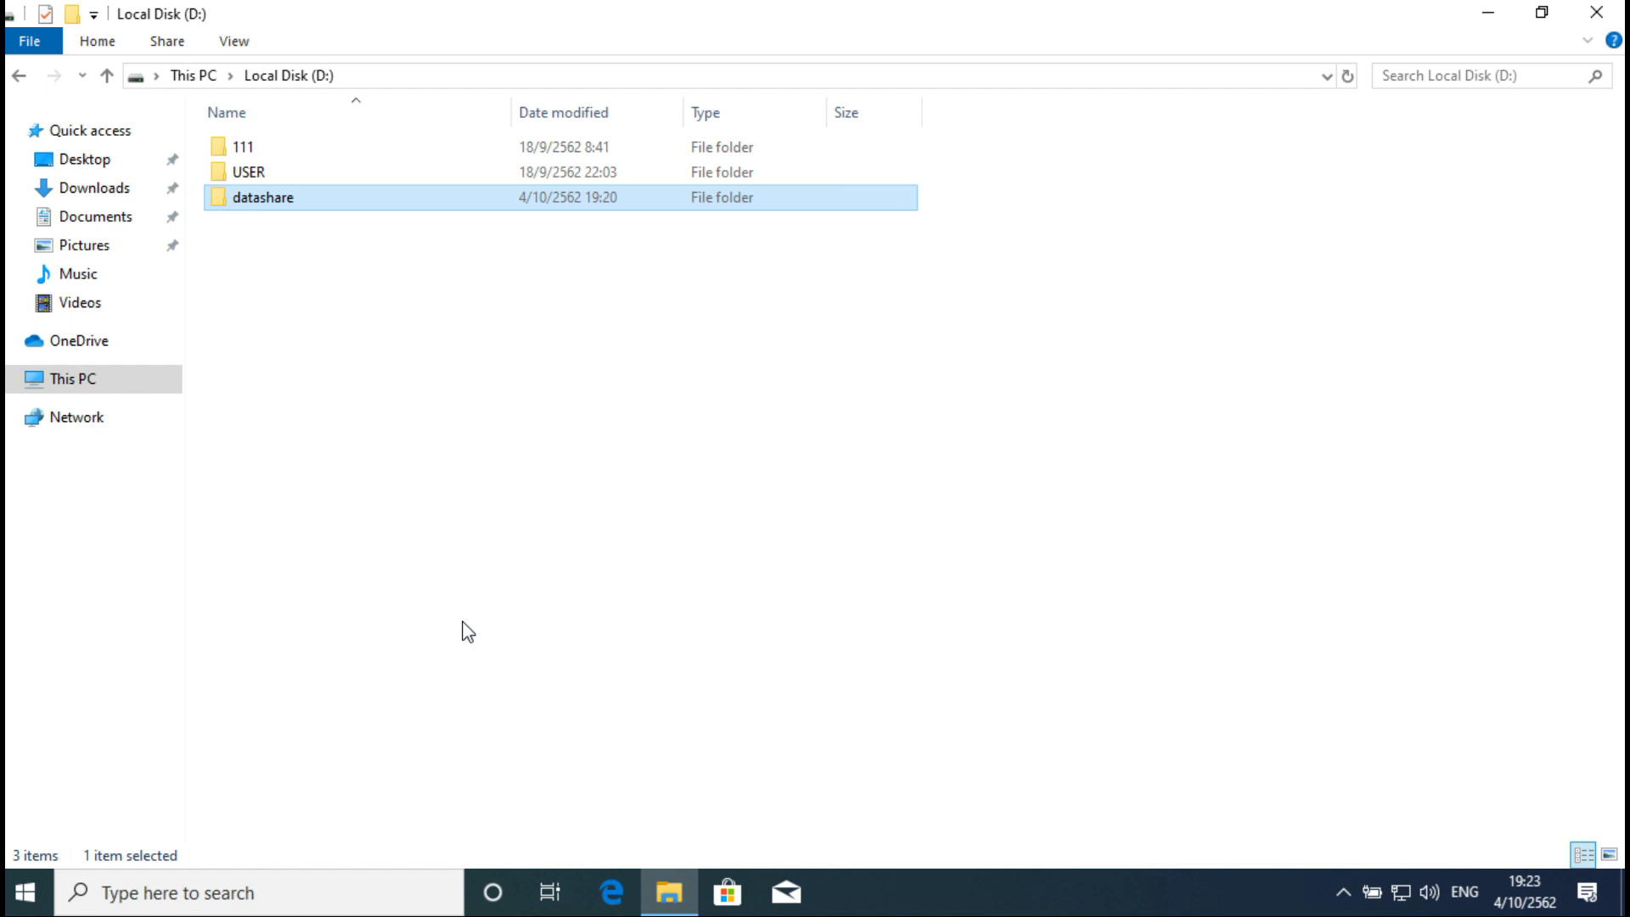
# Step: Inside datashare, create New Text Document, New folder and New folder (2)
pyautogui.doubleClick(293, 200)
pyautogui.rightClick(553, 416)
pyautogui.moveTo(695, 701)
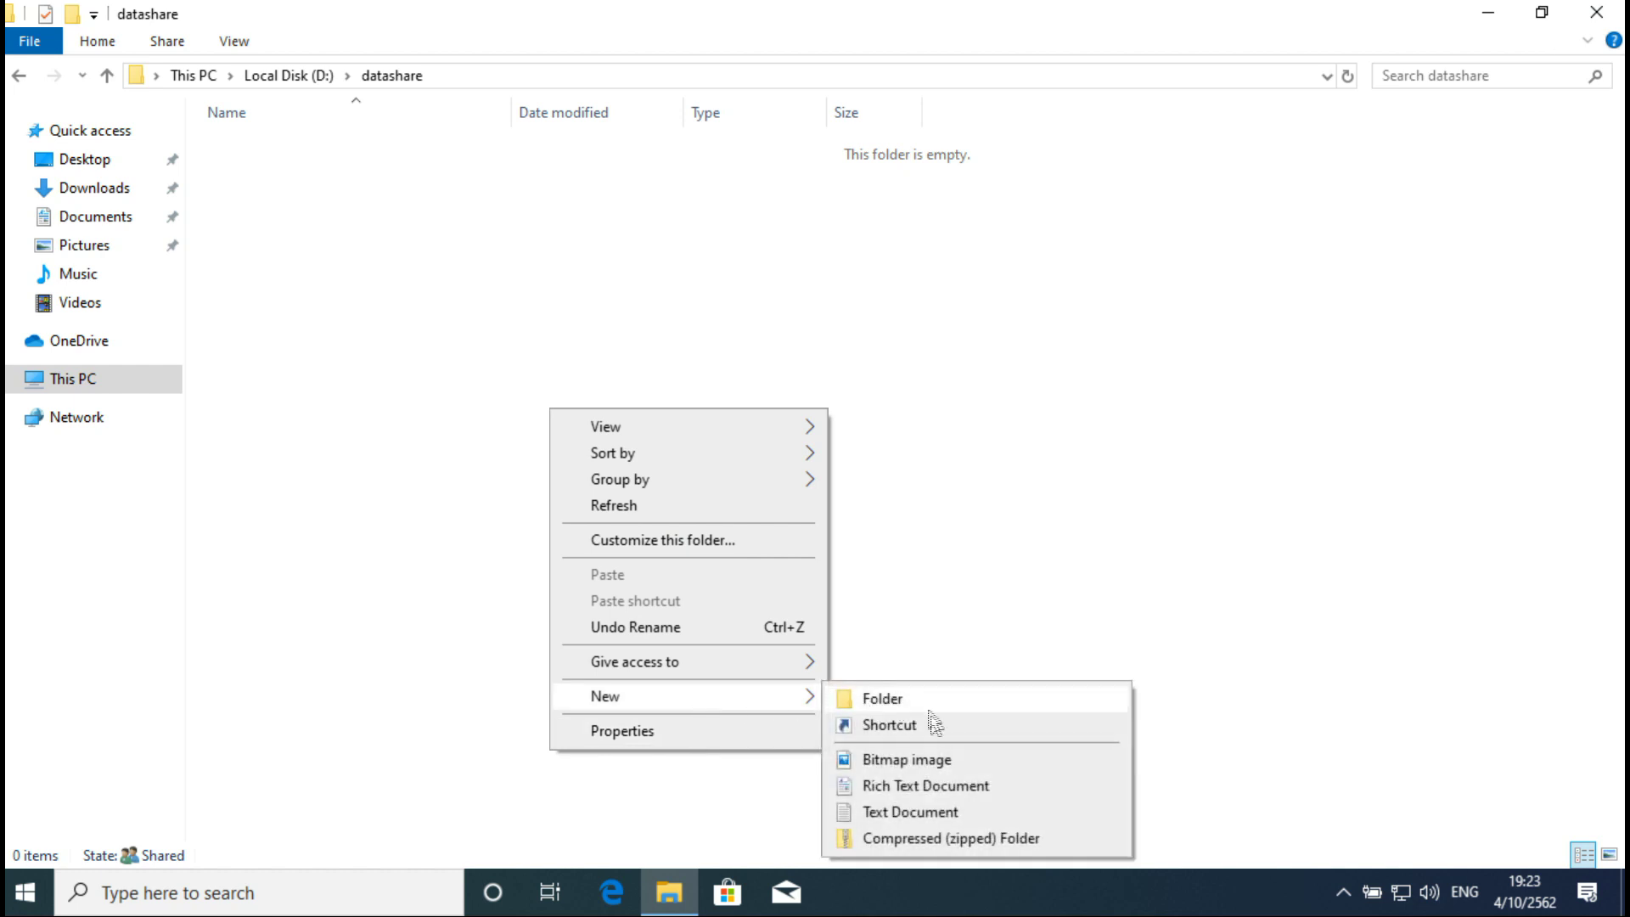
pyautogui.click(905, 810)
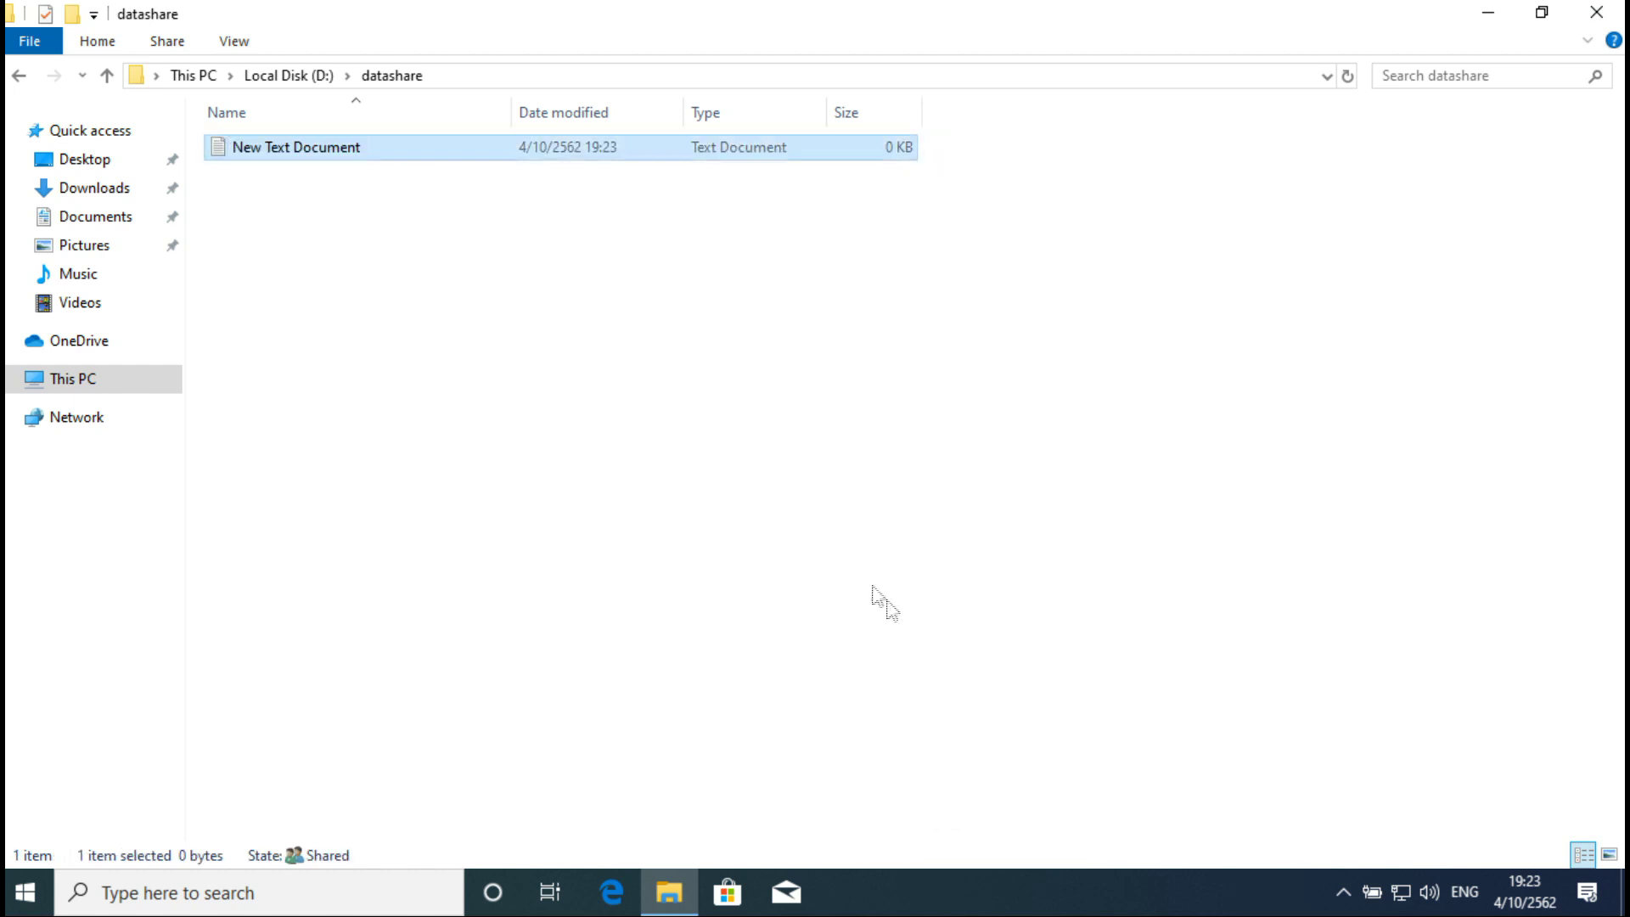
pyautogui.rightClick(680, 446)
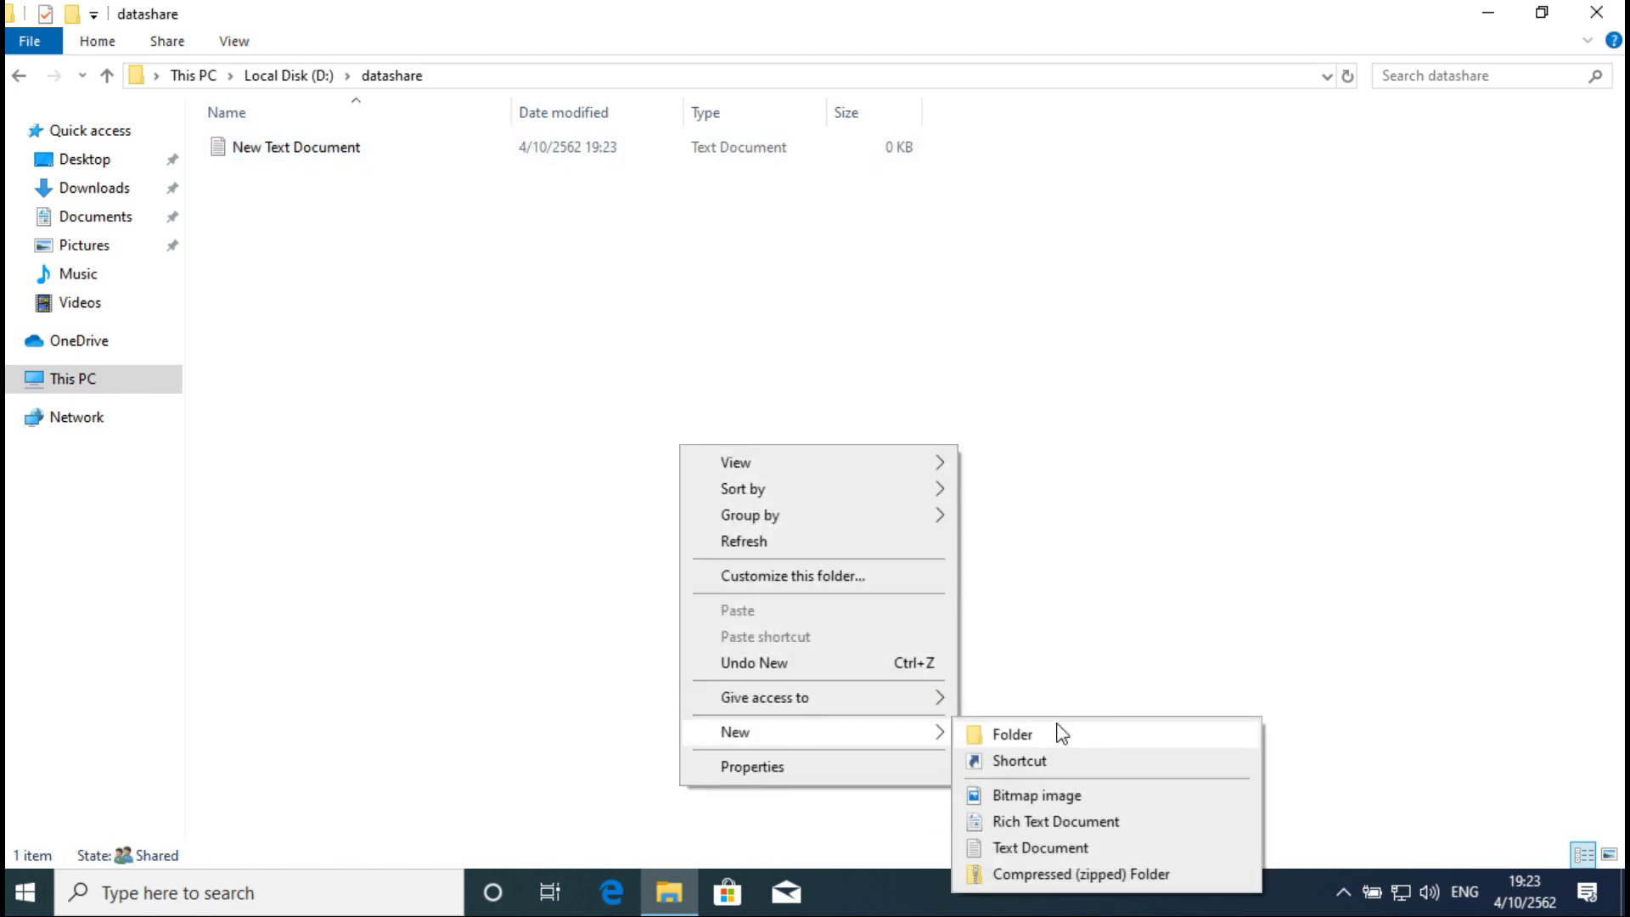
pyautogui.click(1060, 734)
pyautogui.rightClick(612, 422)
pyautogui.moveTo(739, 711)
pyautogui.click(951, 712)
pyautogui.click(1010, 522)
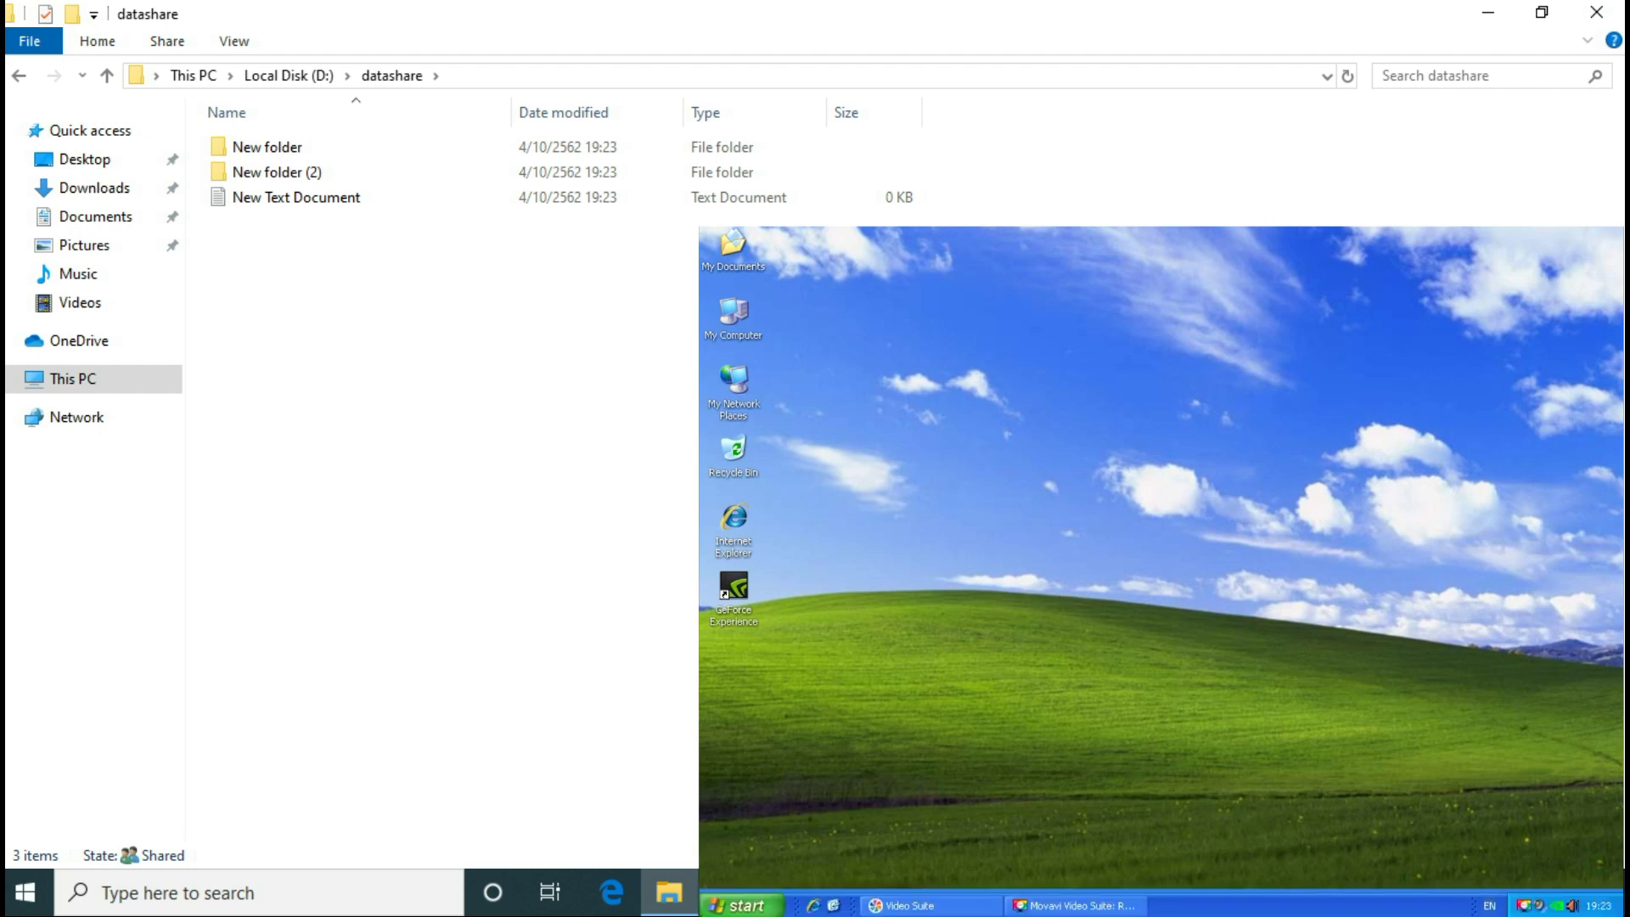
# Step: Run \\192.168.1.61 from the XP Run prompt, which fails with a network-name error
pyautogui.click(731, 905)
pyautogui.click(937, 842)
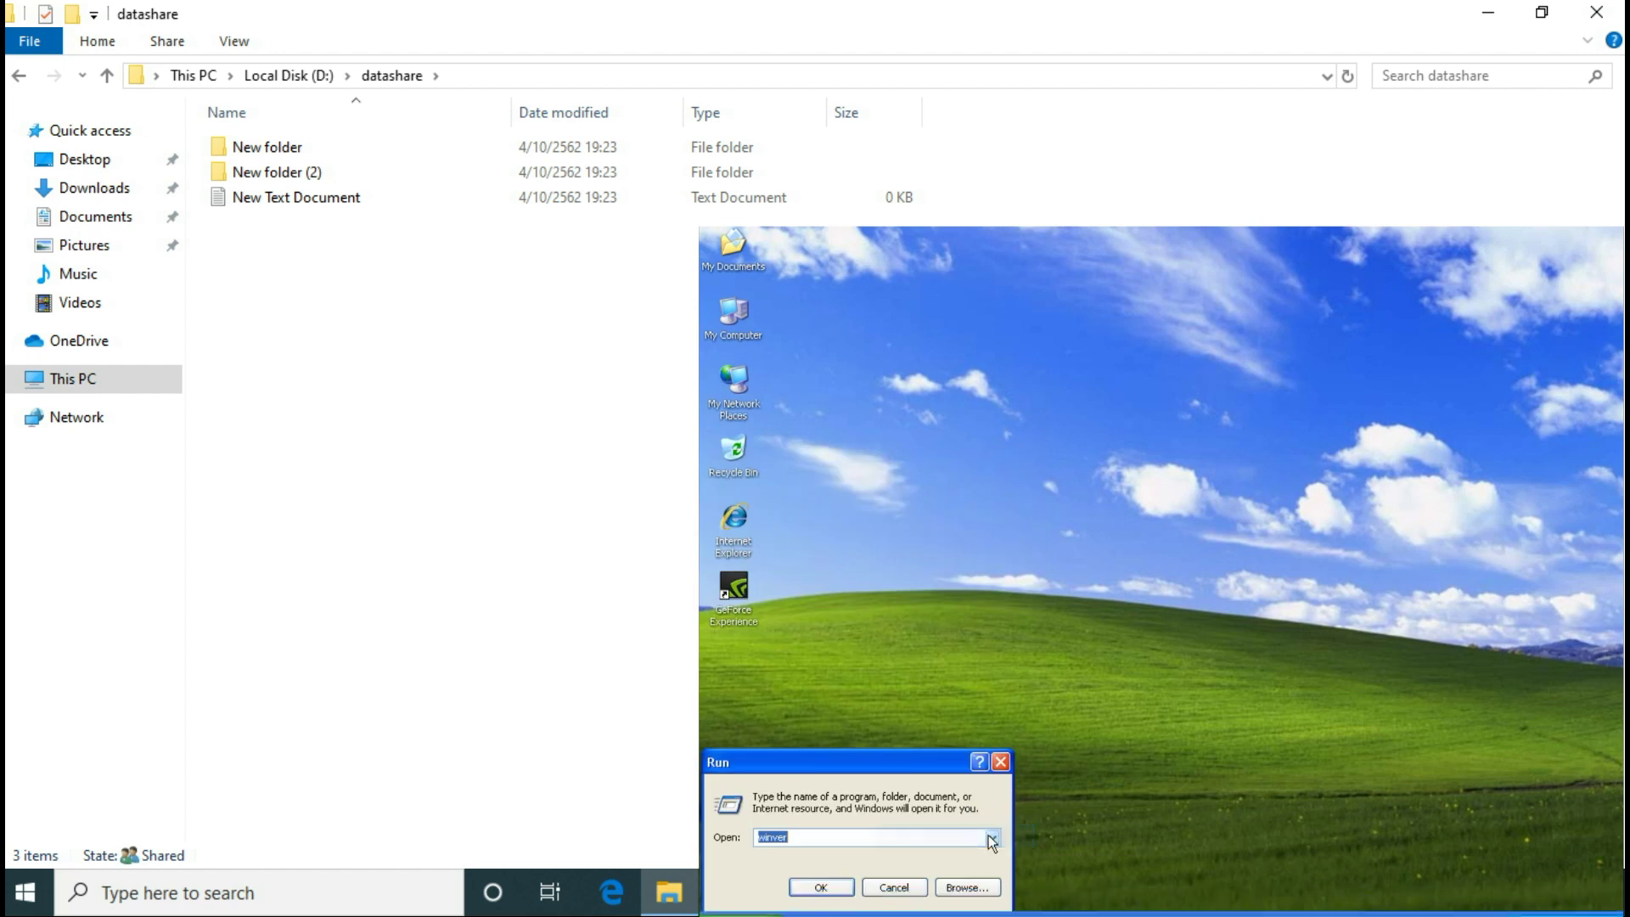
pyautogui.write('\\\\')
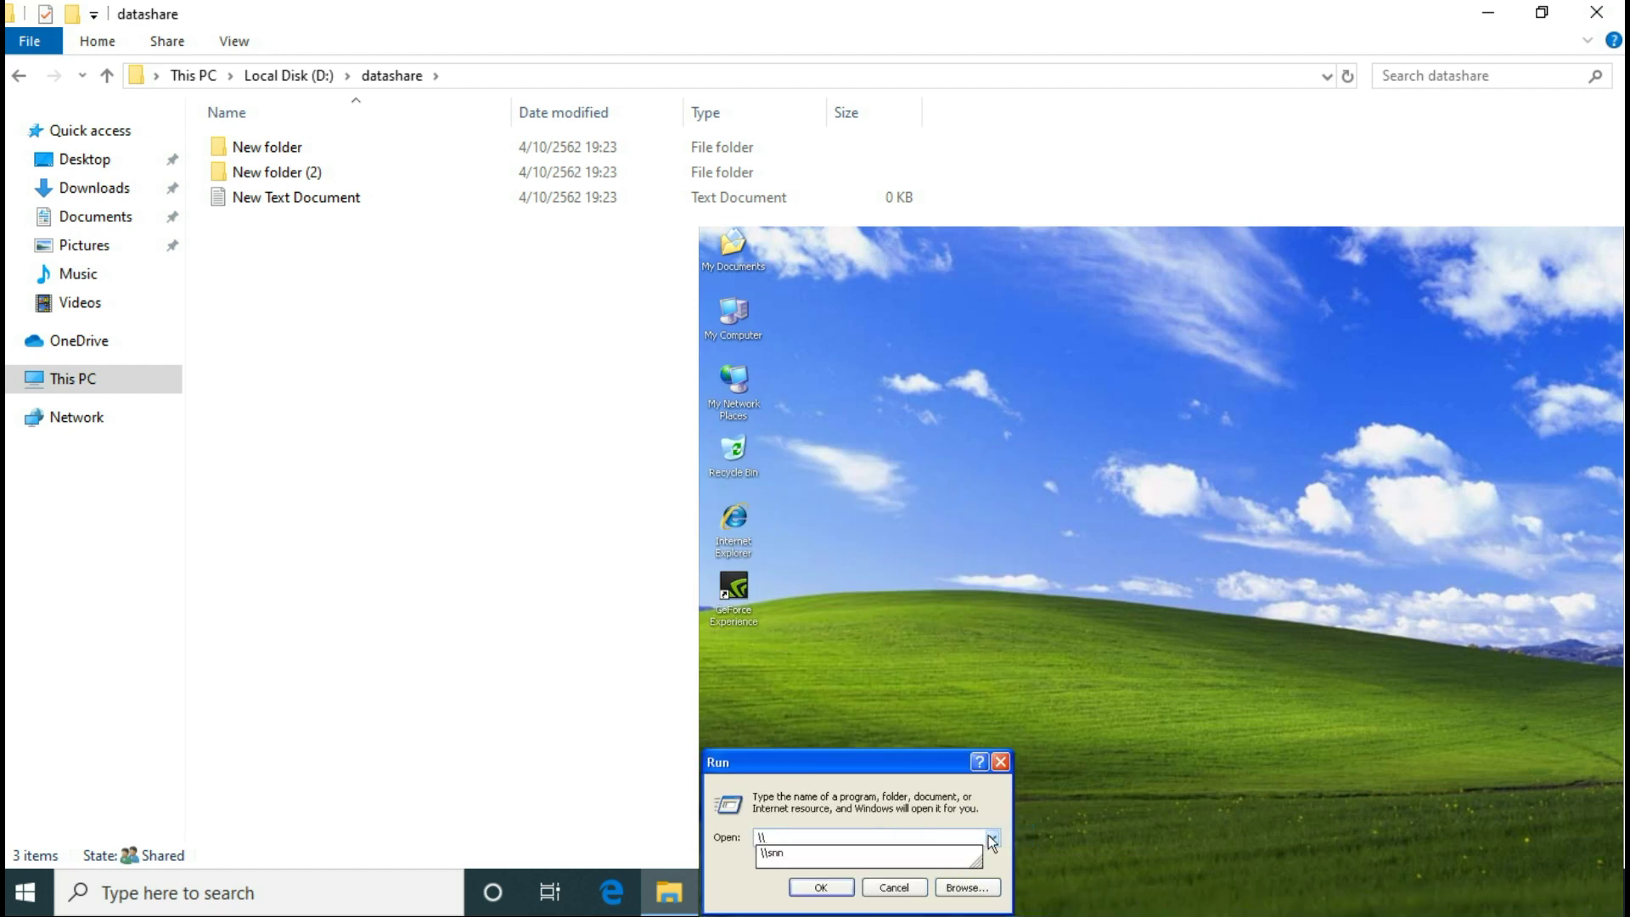
pyautogui.write('192.1')
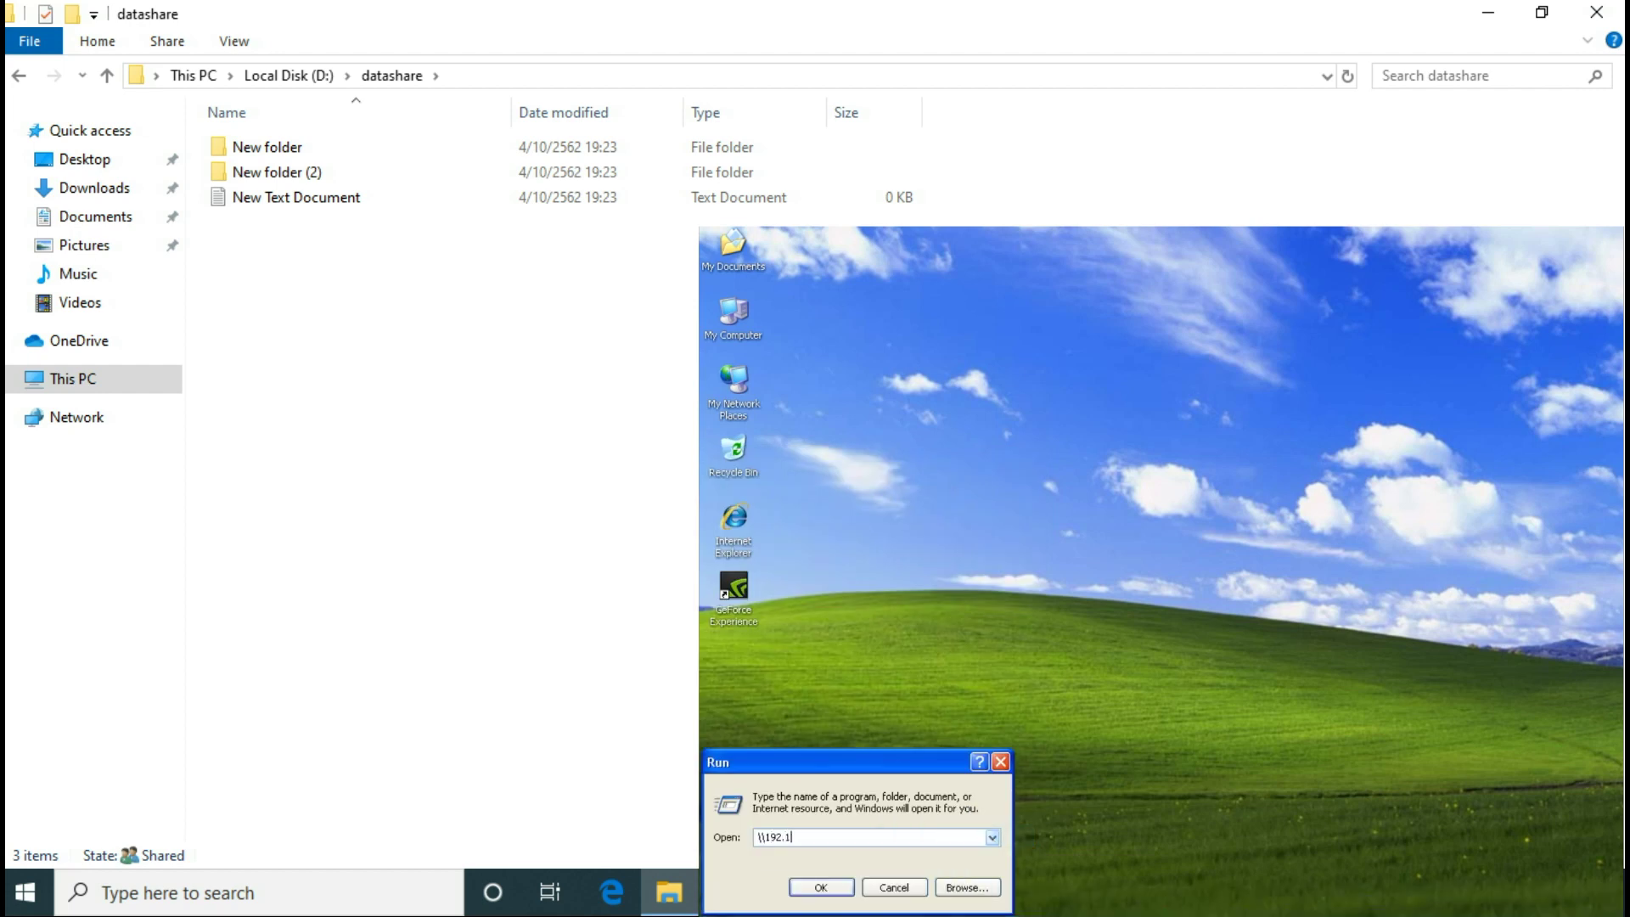
pyautogui.write('68.1.61')
pyautogui.press('Return')
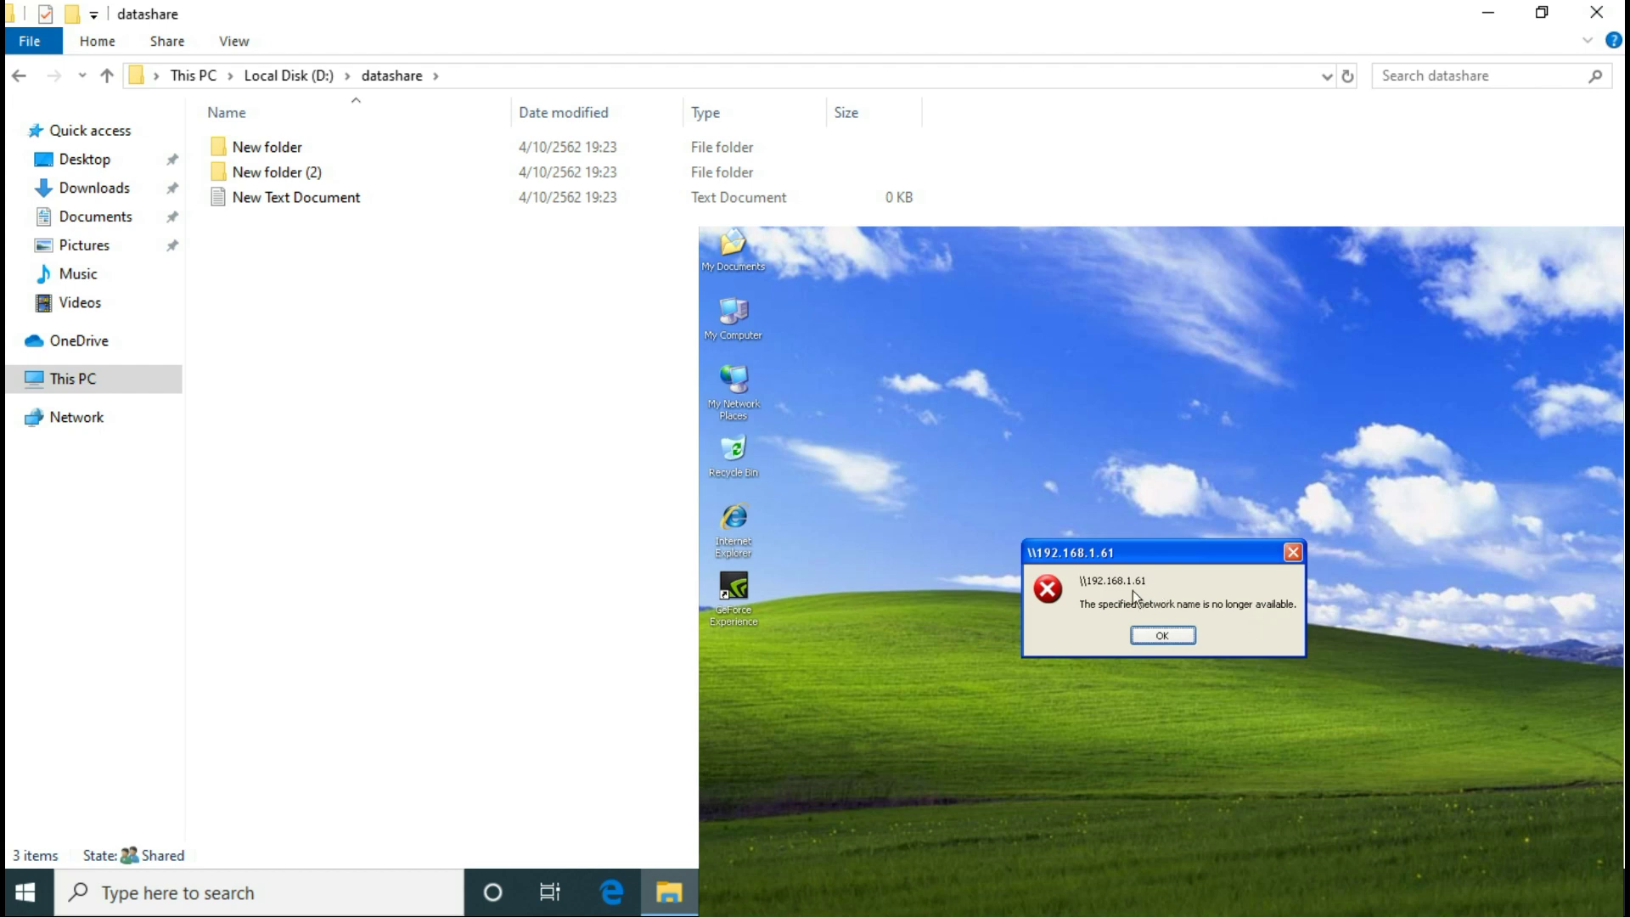
# Step: Dismiss the error, open cmd and ping 192.168.1.61, getting four replies with 0% loss
pyautogui.click(1292, 553)
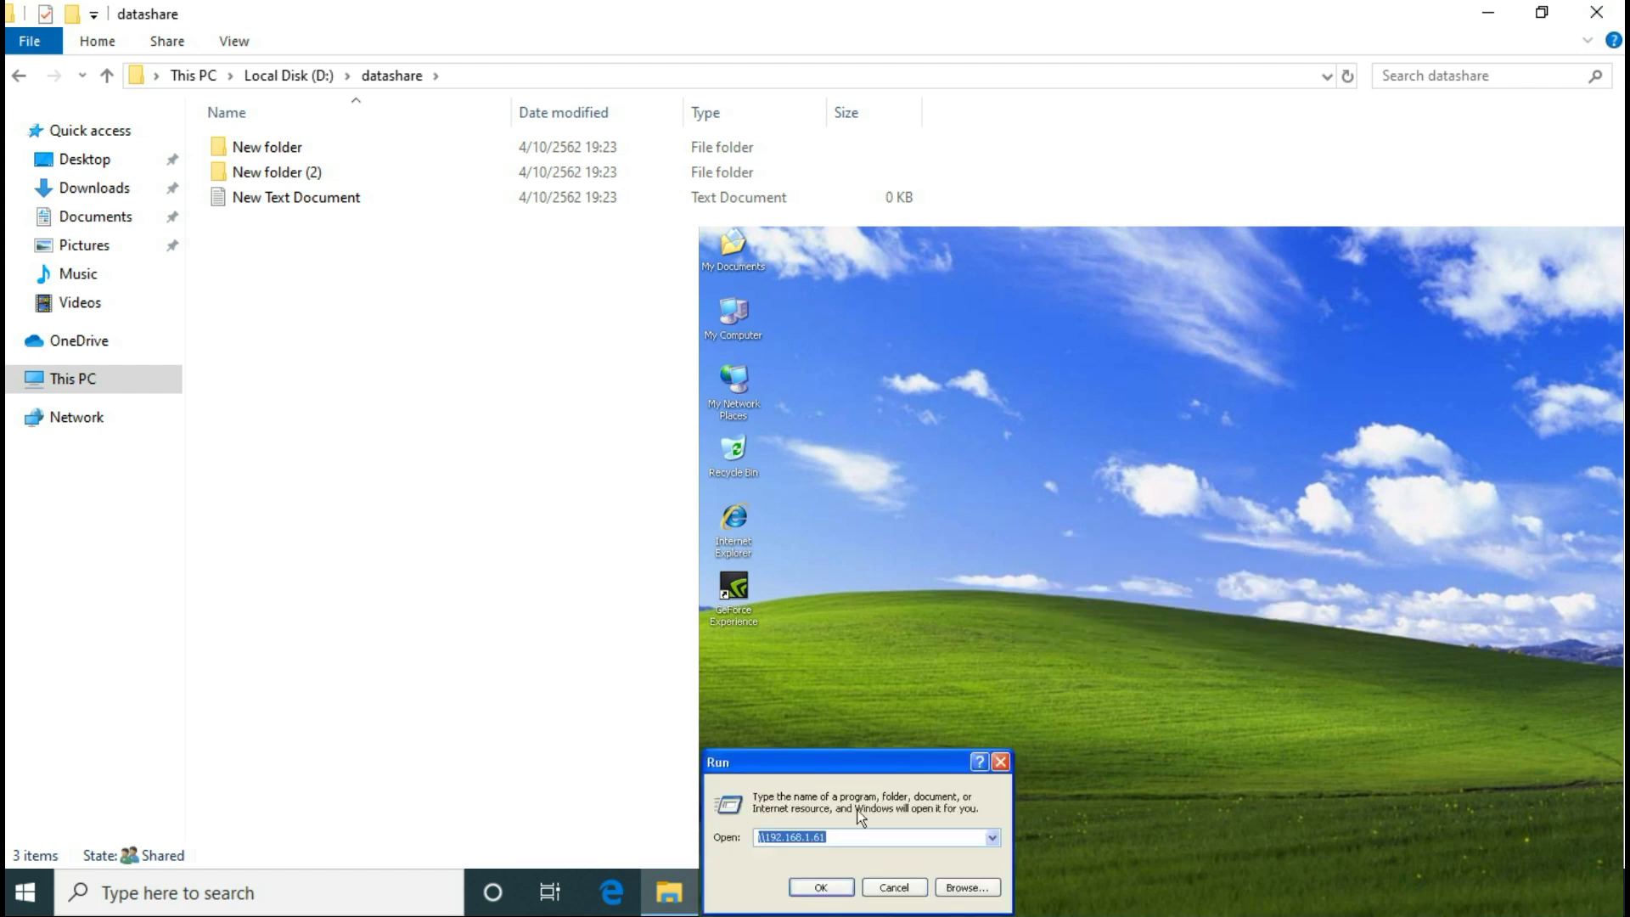
pyautogui.write('cmd')
pyautogui.press('Return')
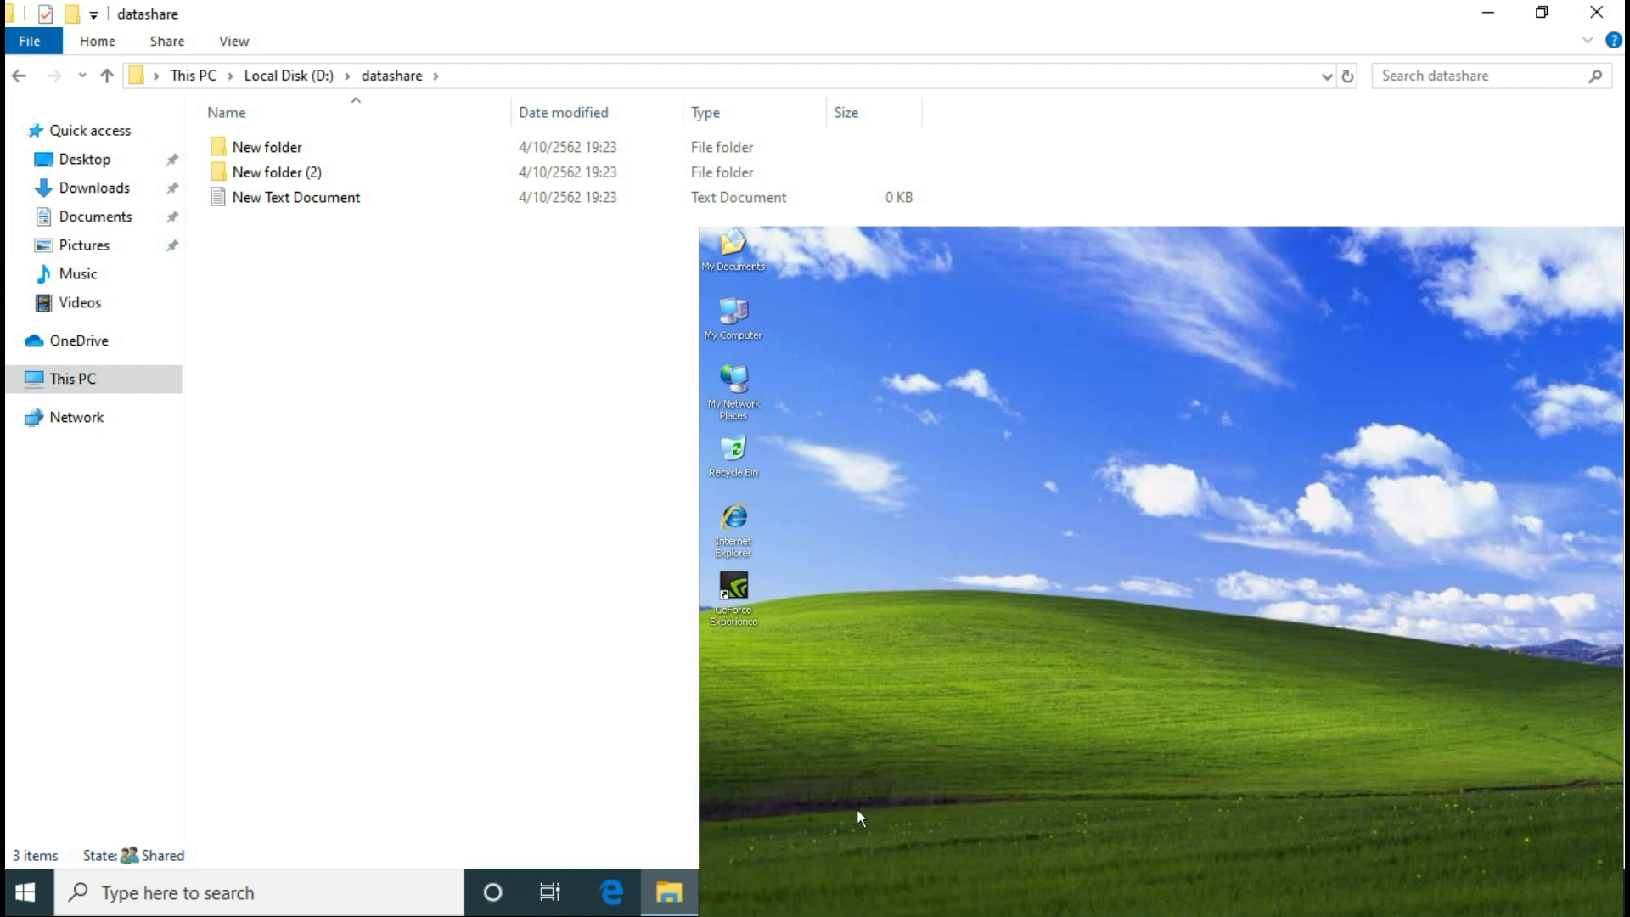
pyautogui.write('ping')
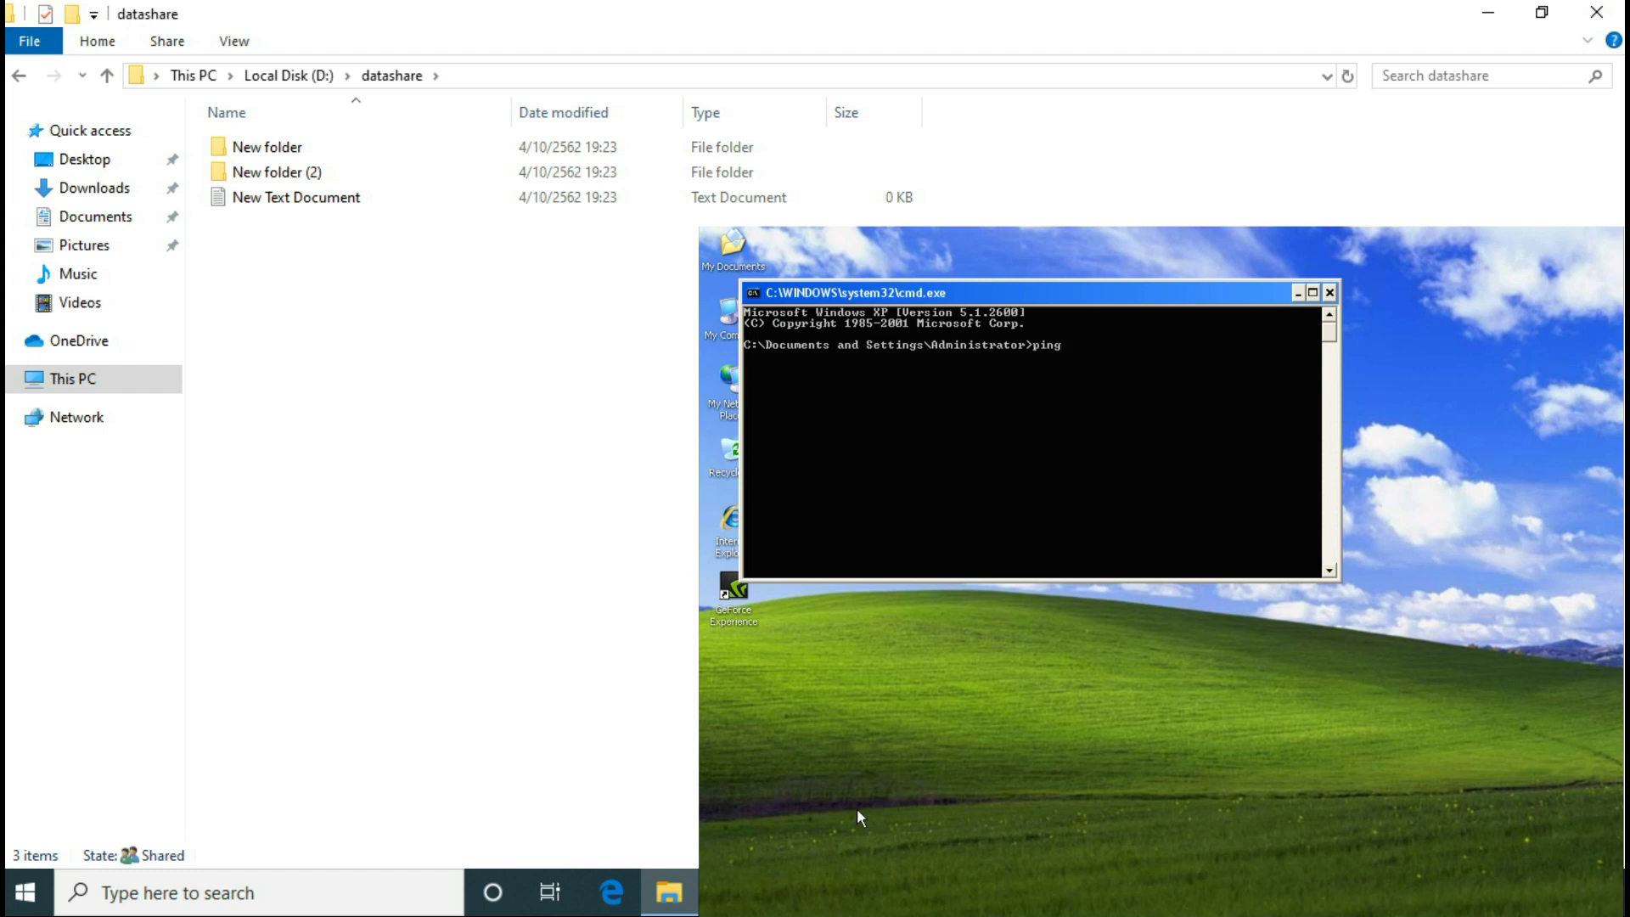
pyautogui.write('192.168.1.61')
pyautogui.press('Return')
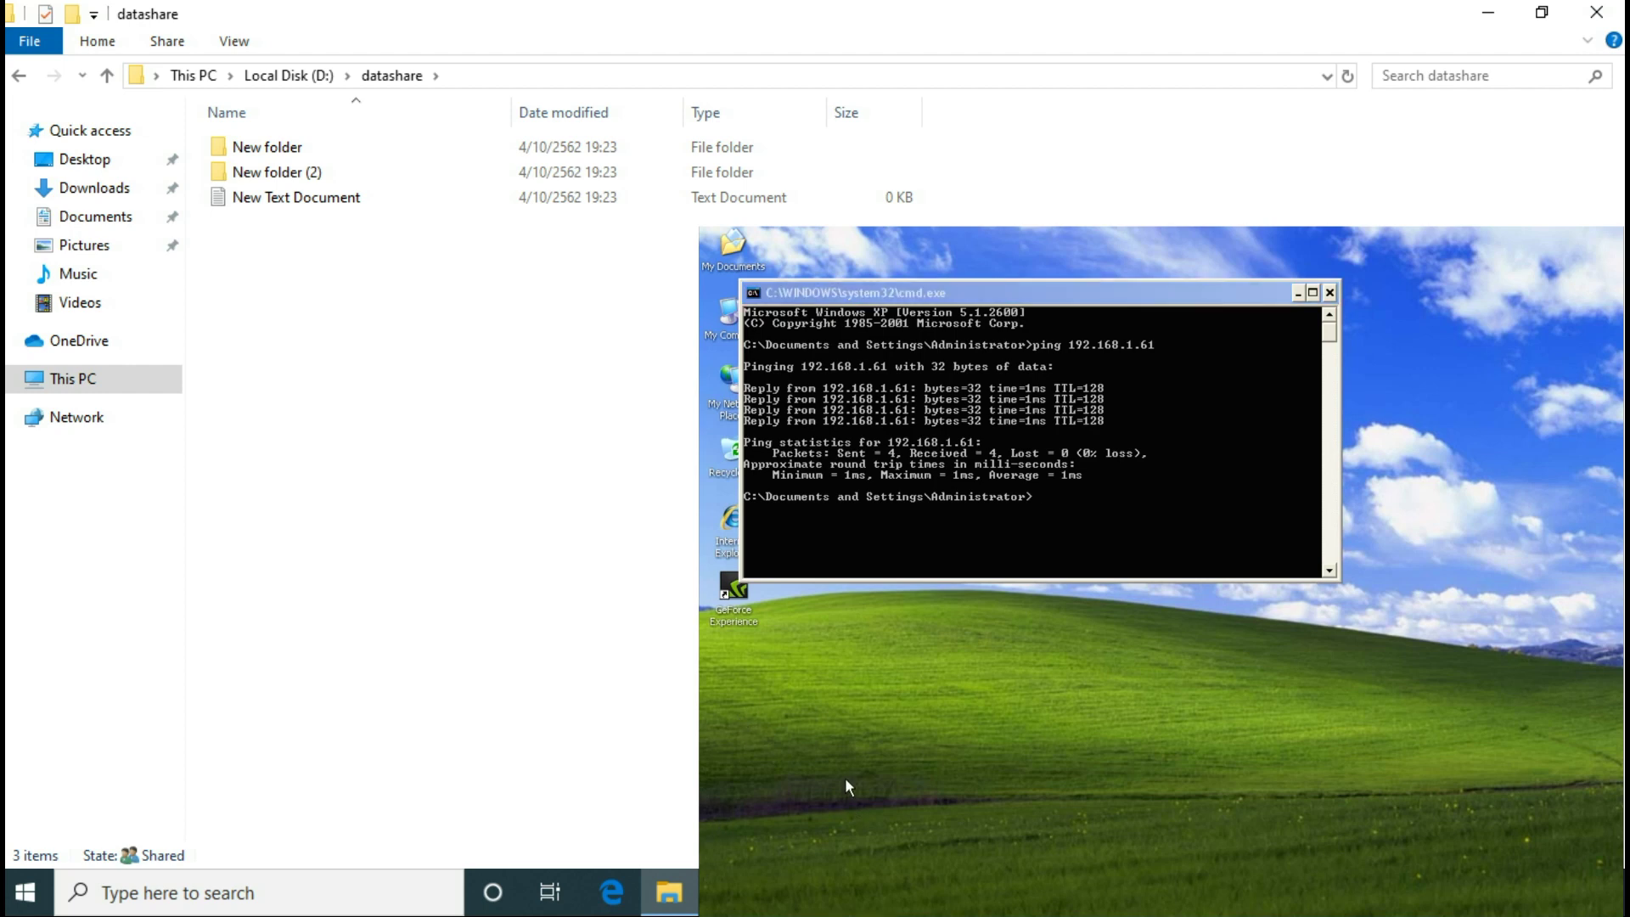
pyautogui.press('super')
# Step: Try opening \\com-win10 from the Run box, which also fails as unavailable
pyautogui.click(929, 829)
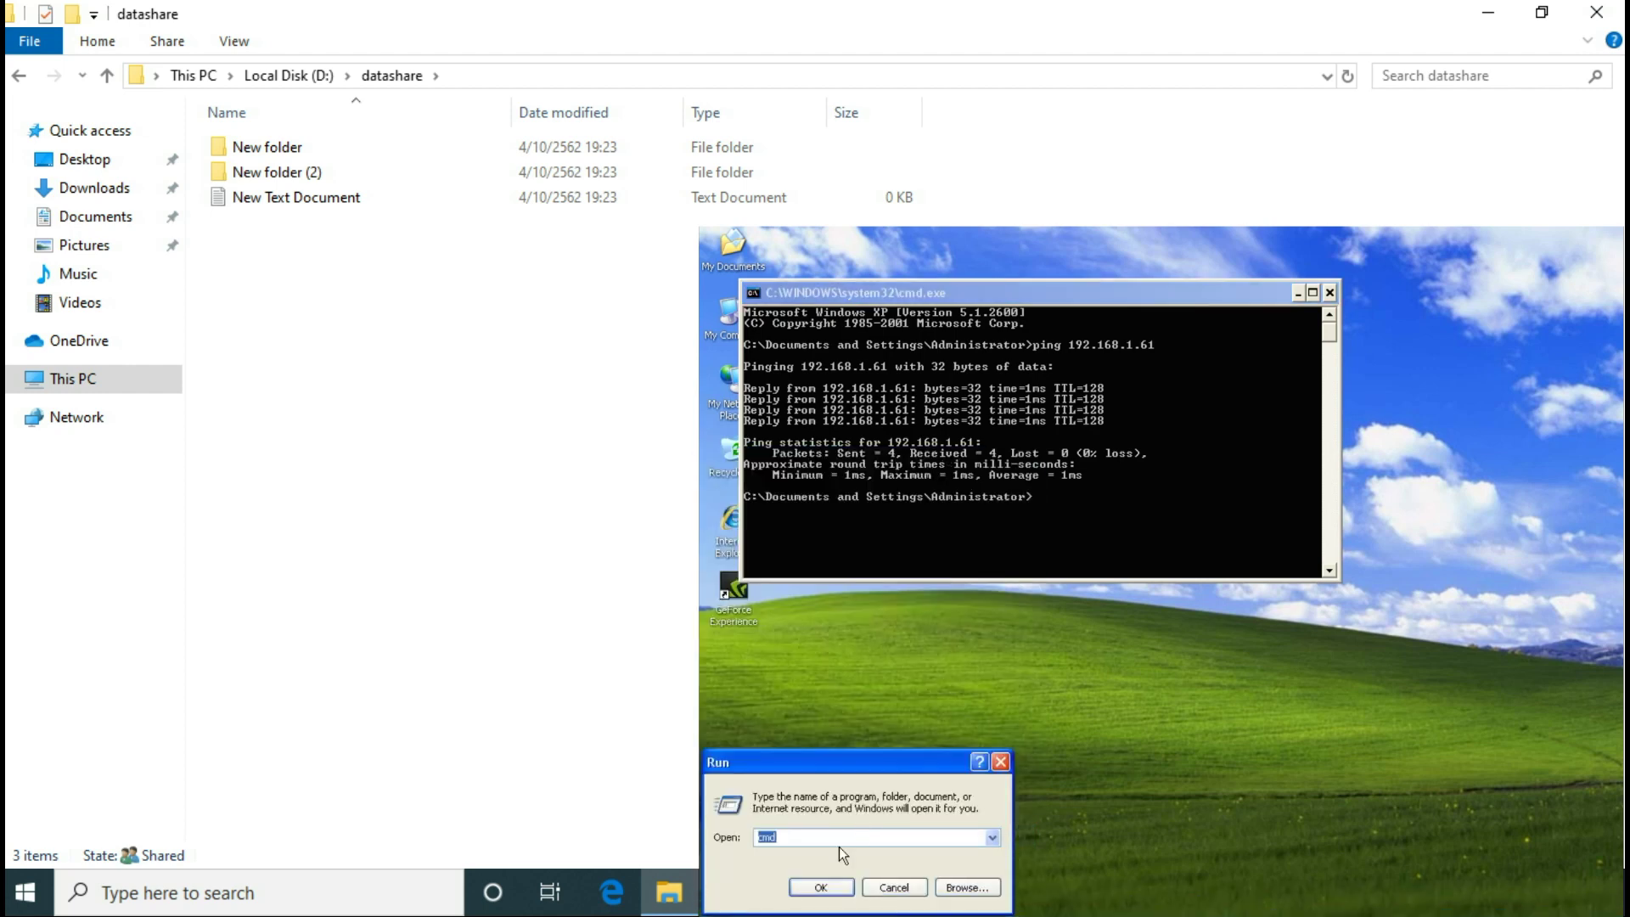
pyautogui.write('\\\\')
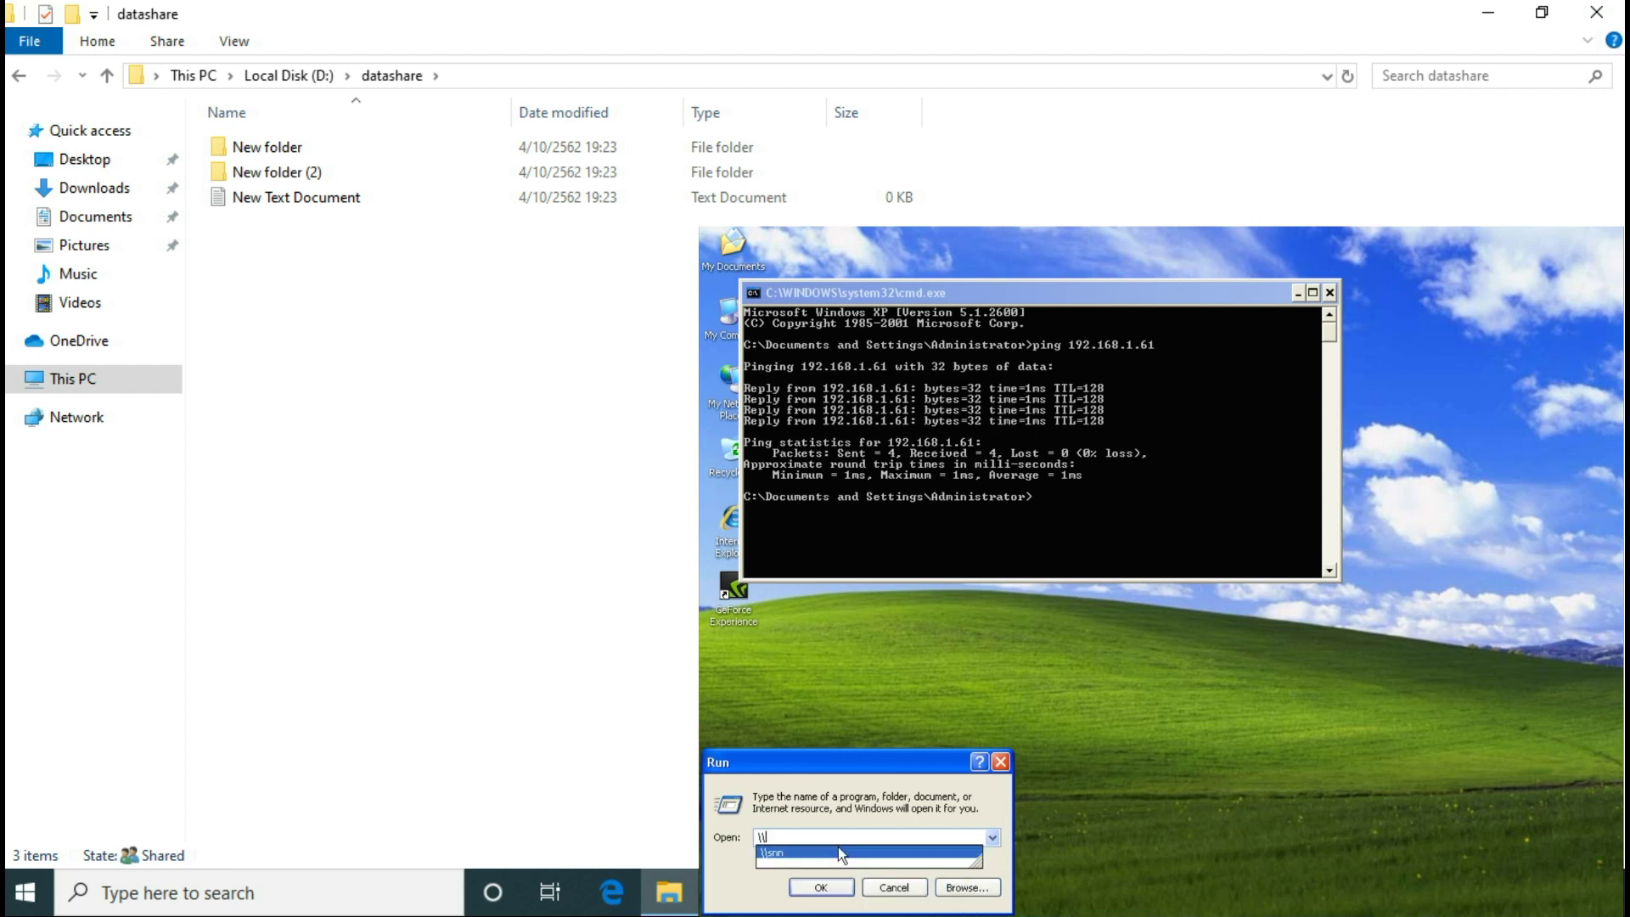
pyautogui.write('com')
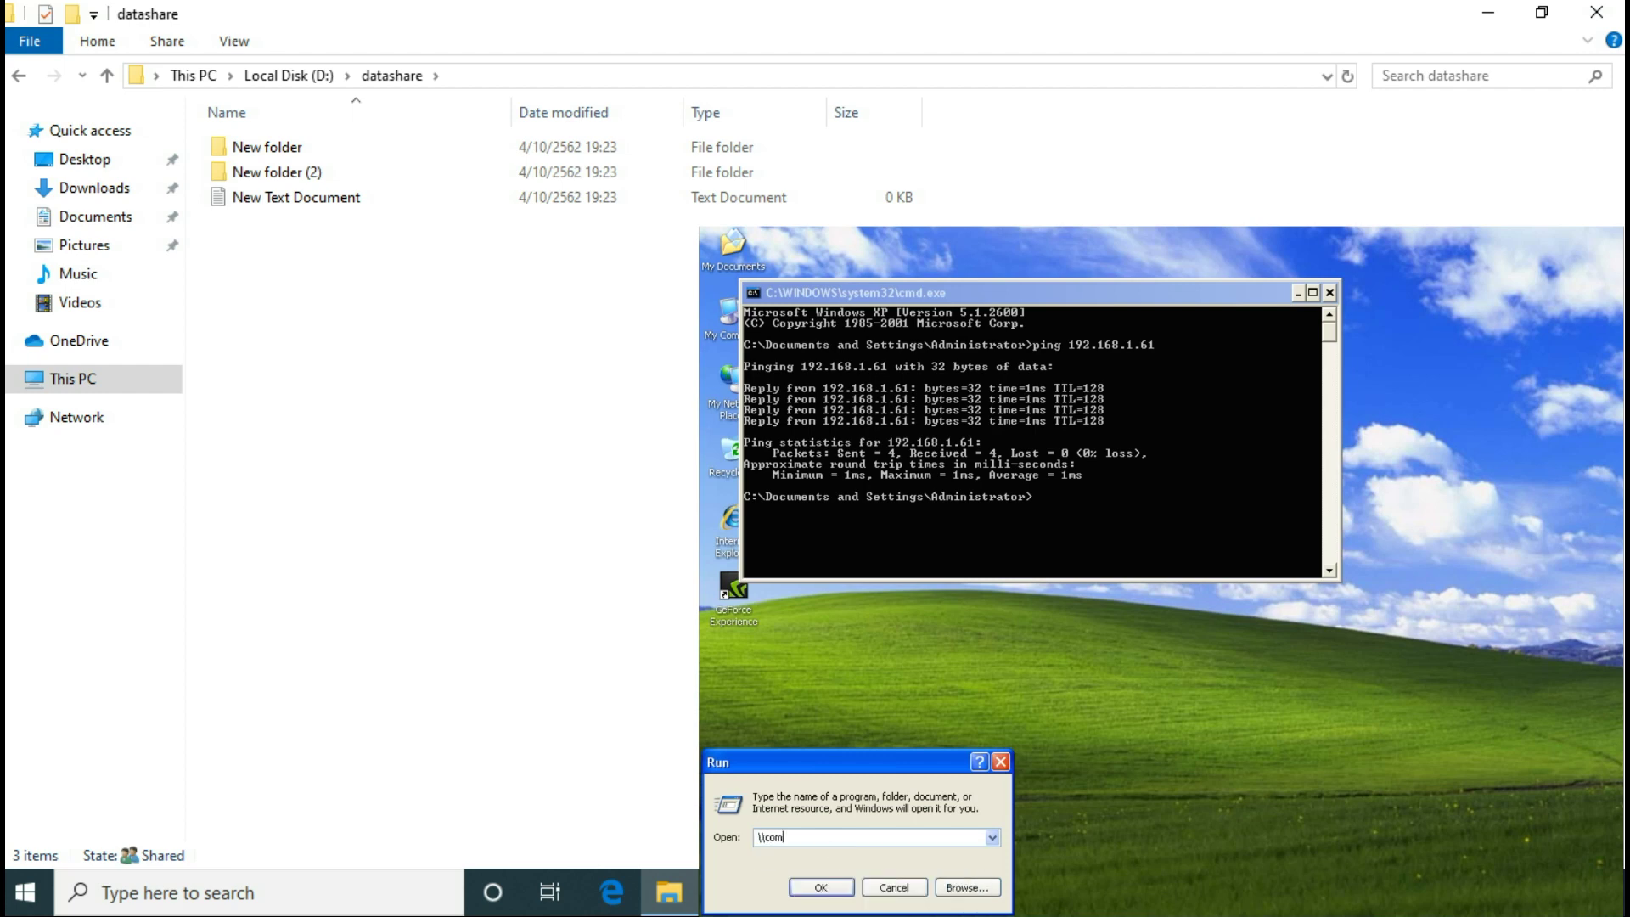
pyautogui.write('-win10')
pyautogui.press('Return')
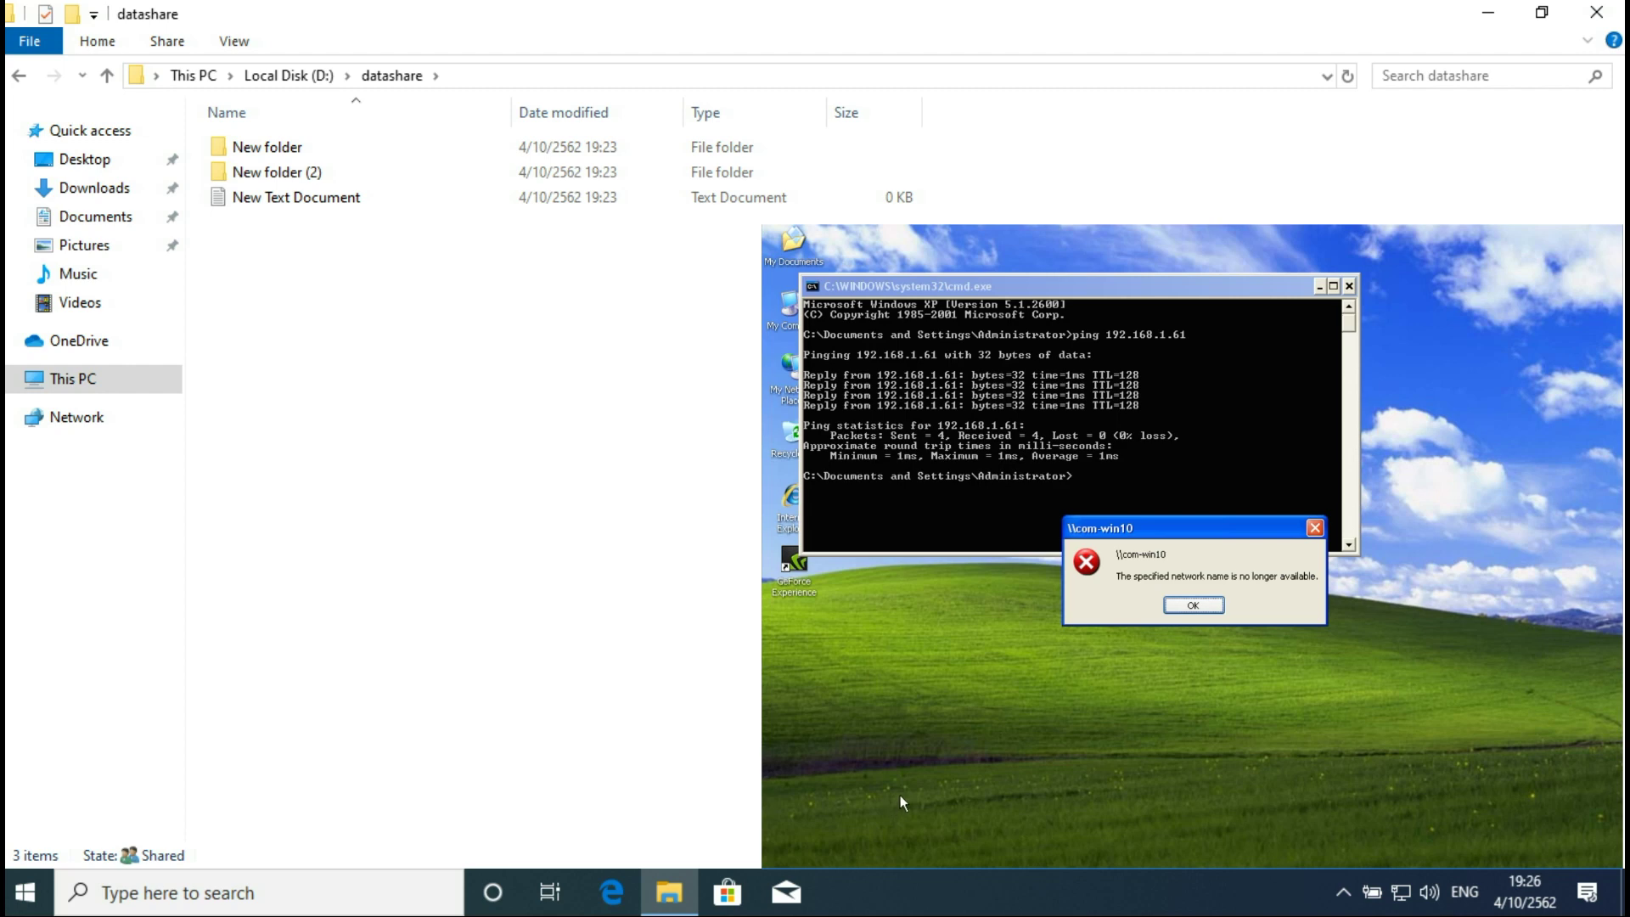
# Step: Dismiss the error and ping com-win10 by name in the command prompt
pyautogui.click(1168, 606)
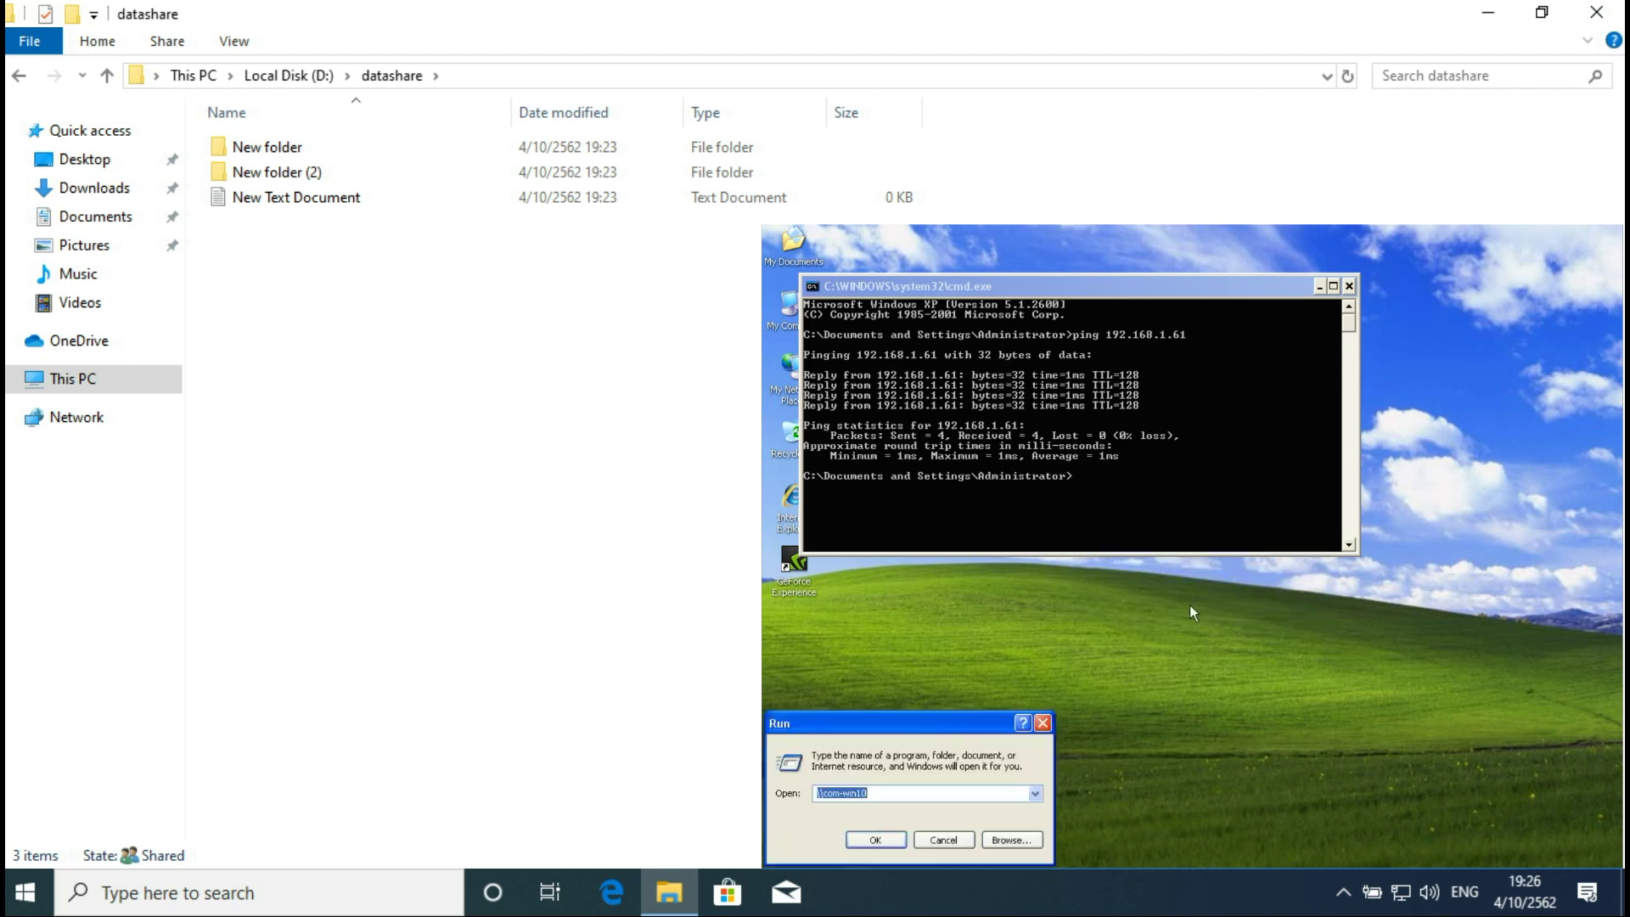
pyautogui.click(1155, 501)
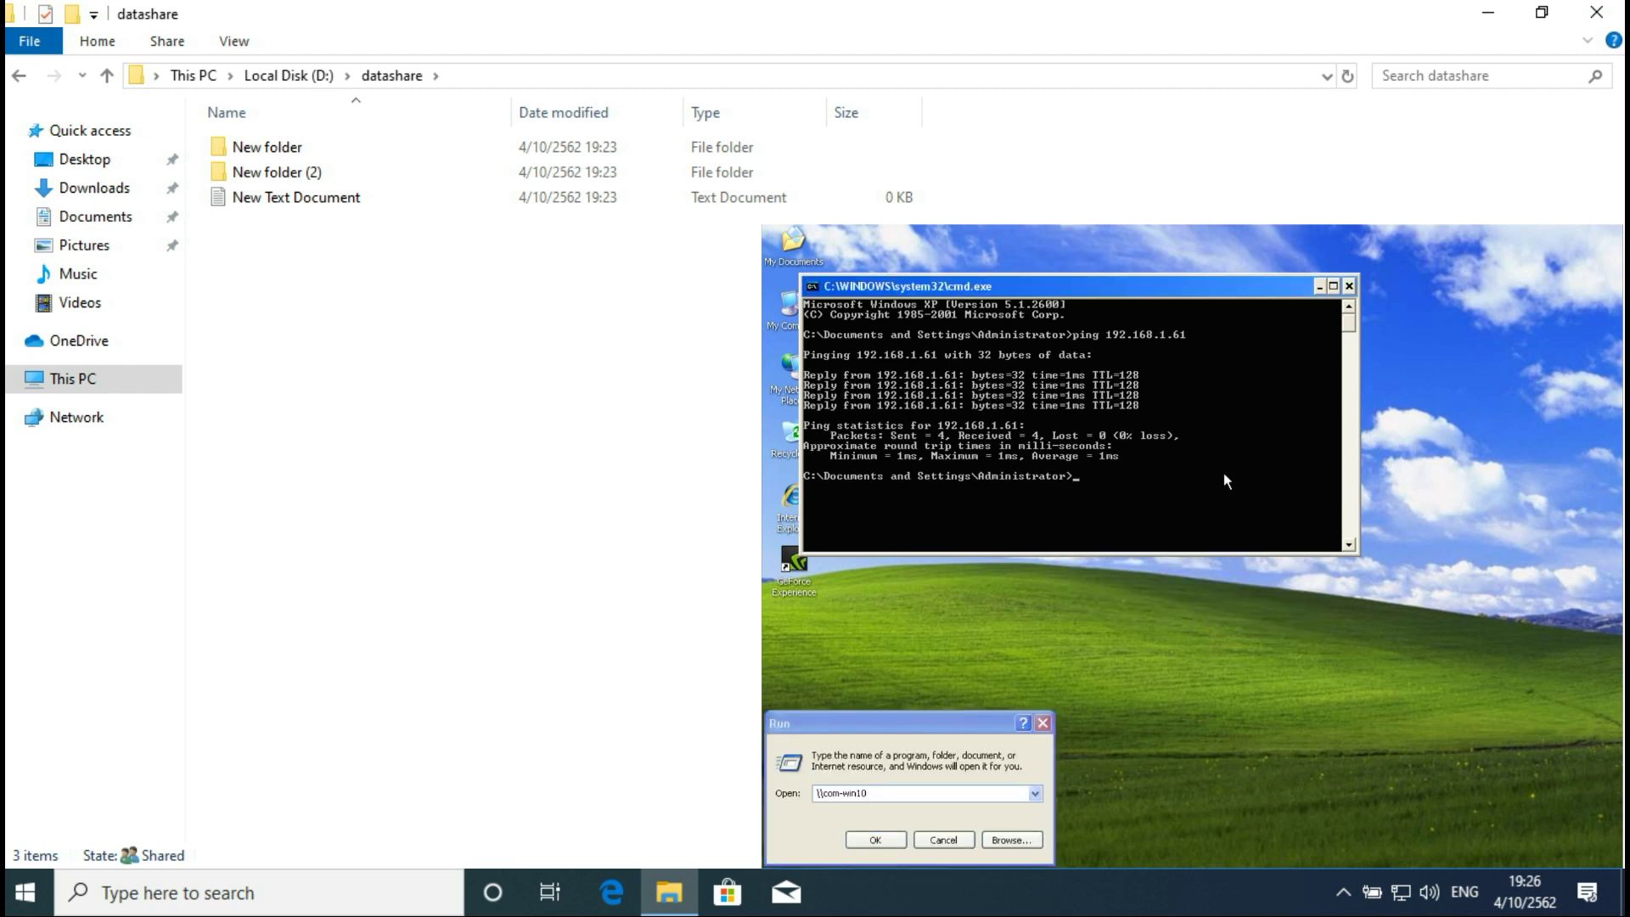
pyautogui.write('ping com-win10')
pyautogui.press('Return')
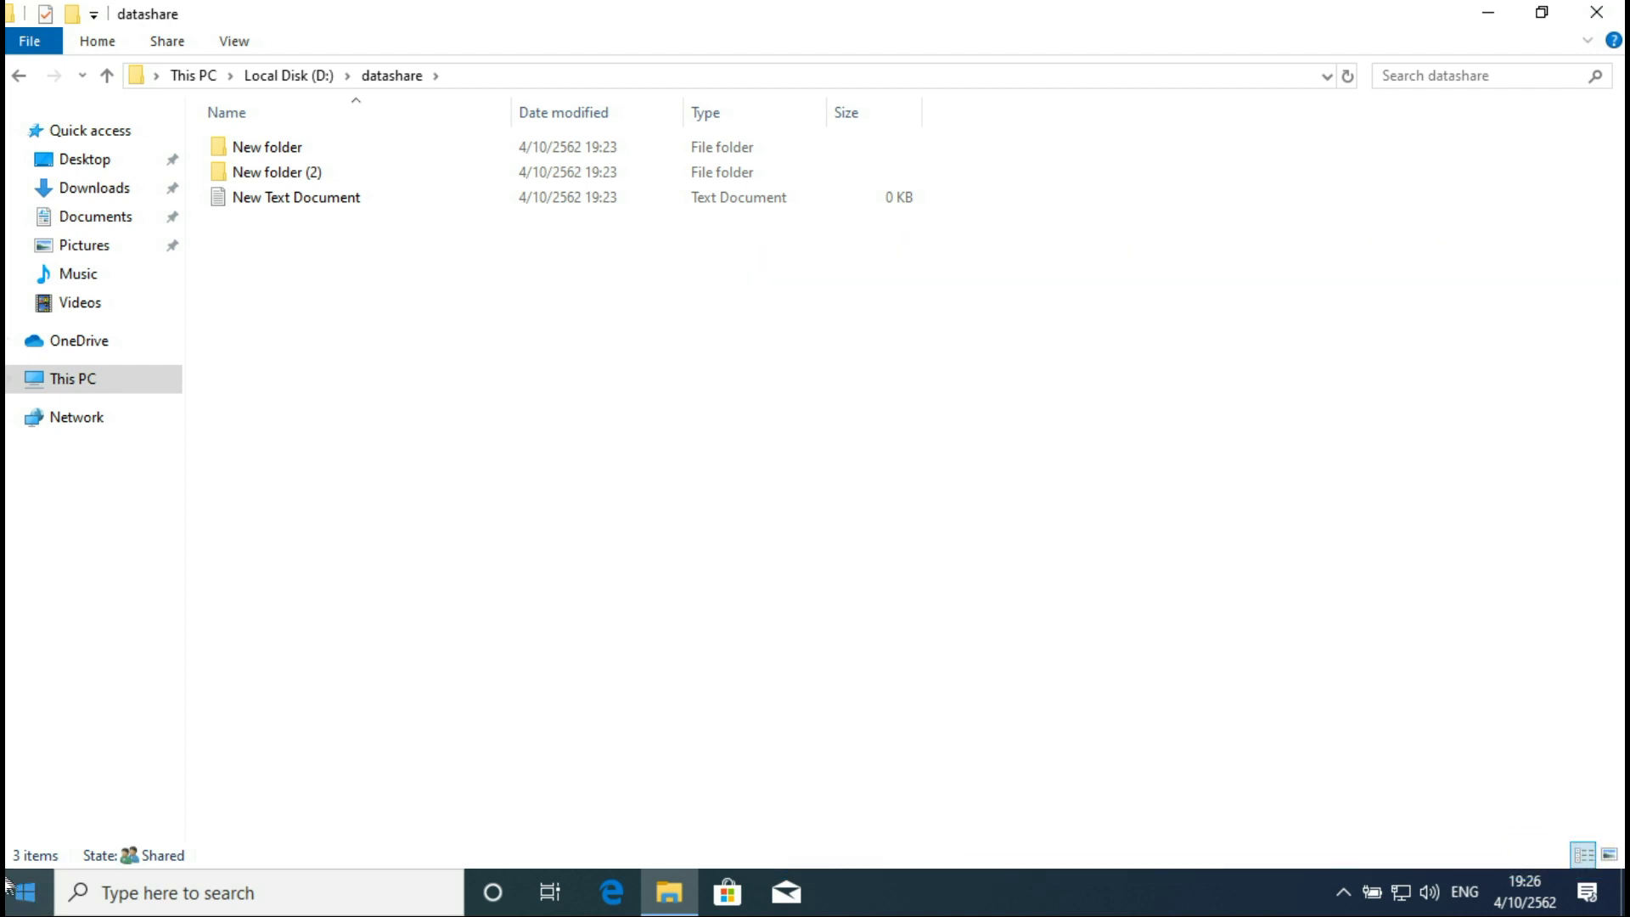
# Step: Browse \\com-win10 via Run, look inside datashare, then minimize both Explorer windows
pyautogui.rightClick(19, 895)
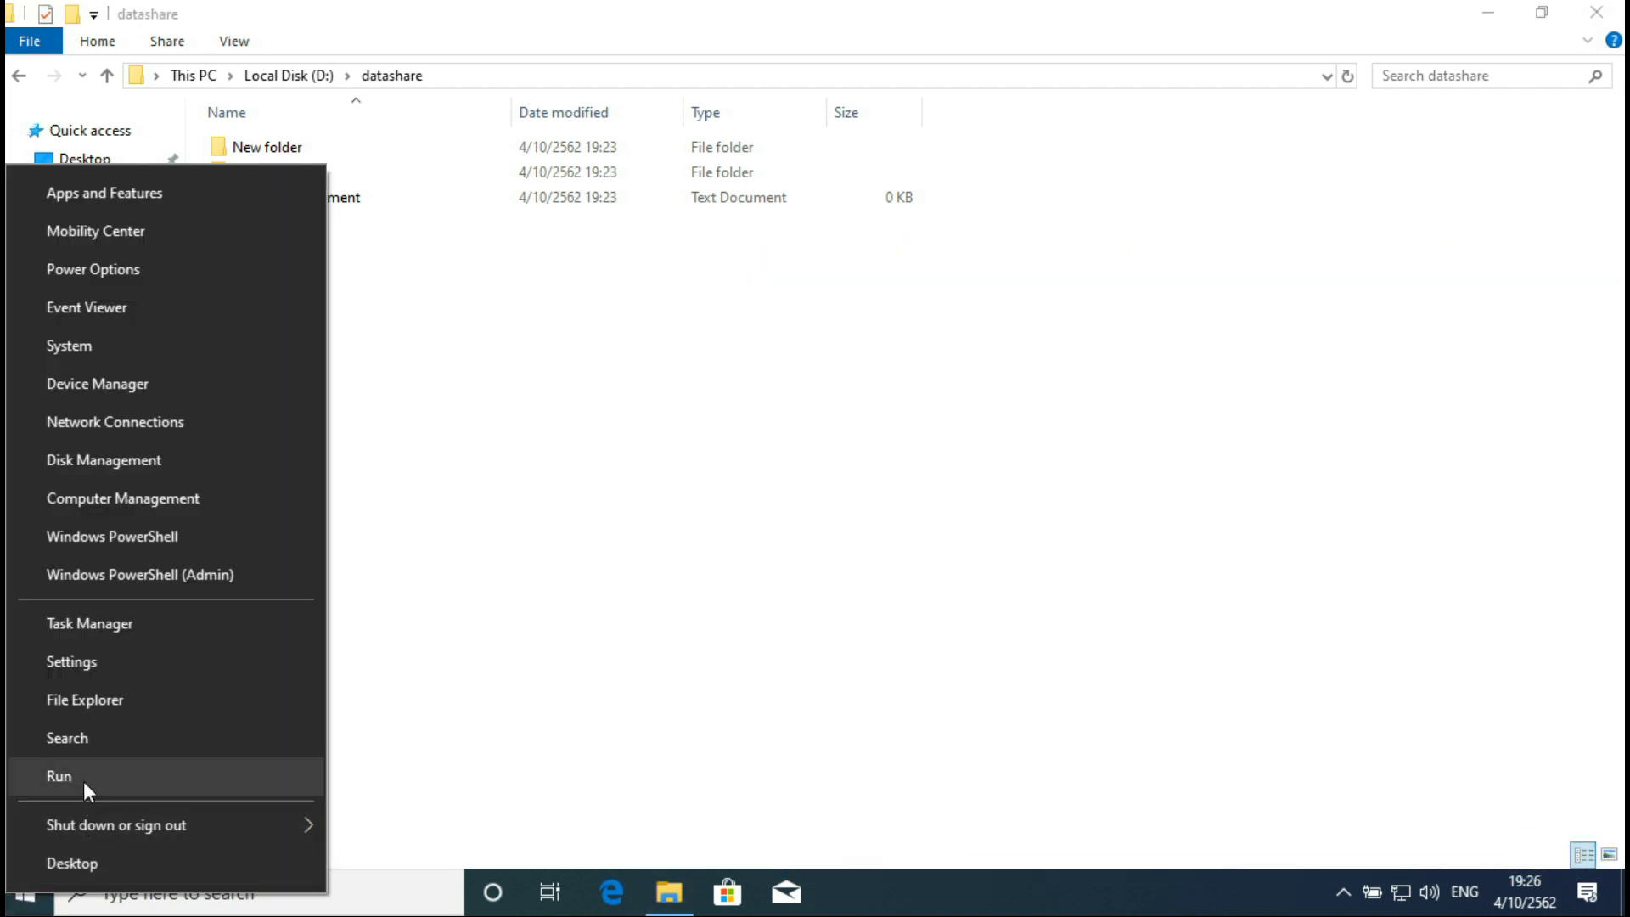
pyautogui.click(84, 779)
pyautogui.write('\\\\')
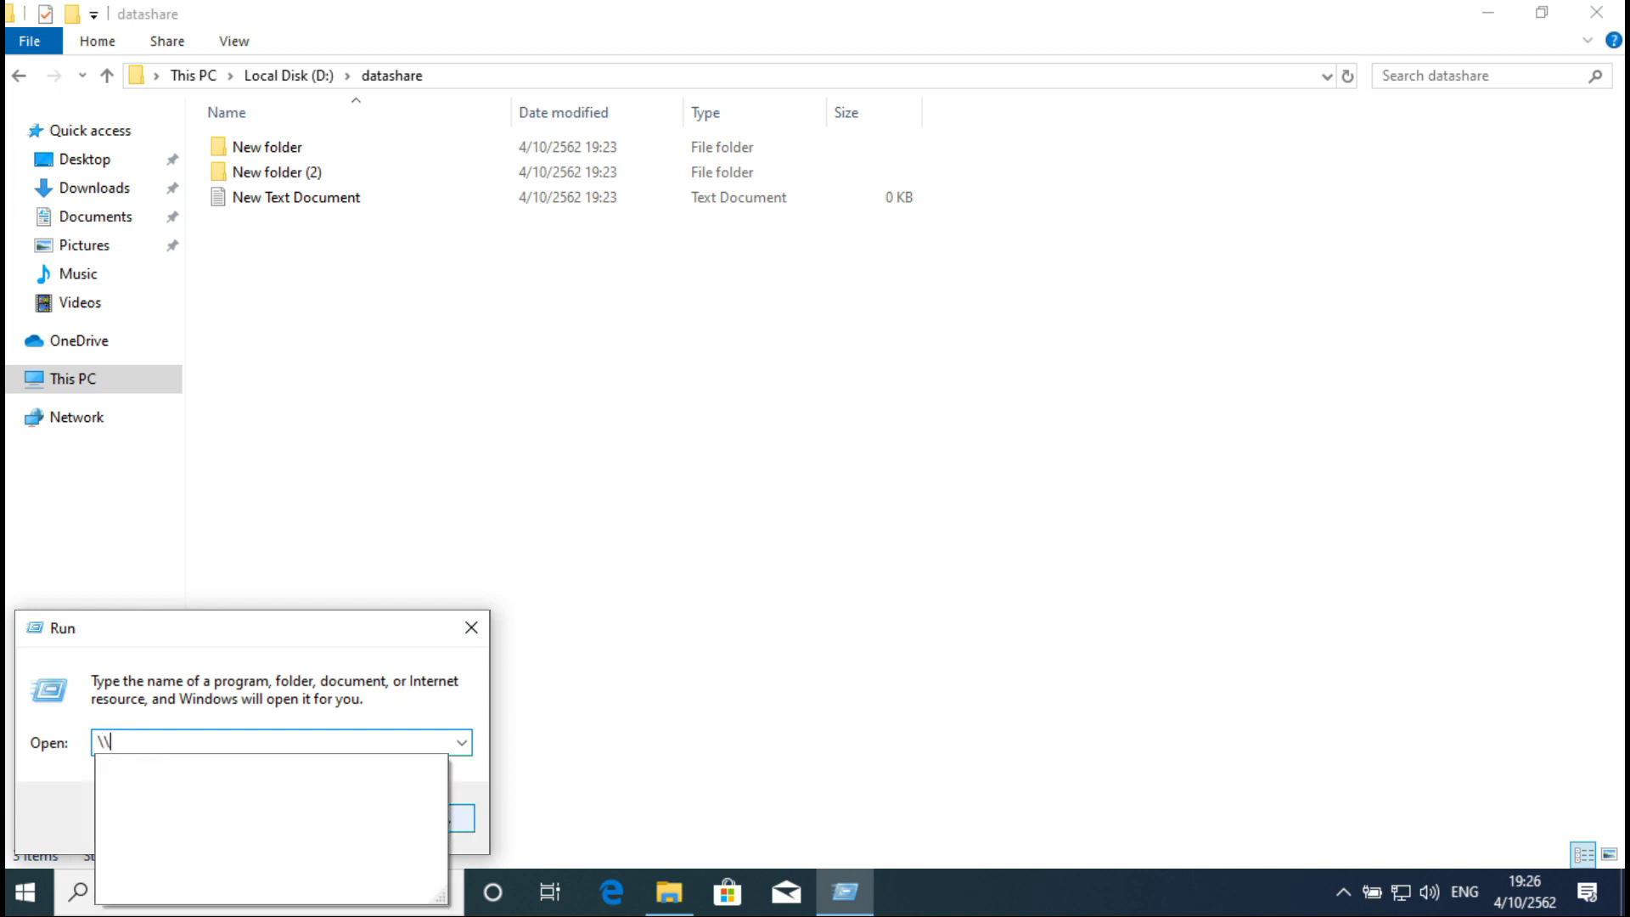
pyautogui.write('co')
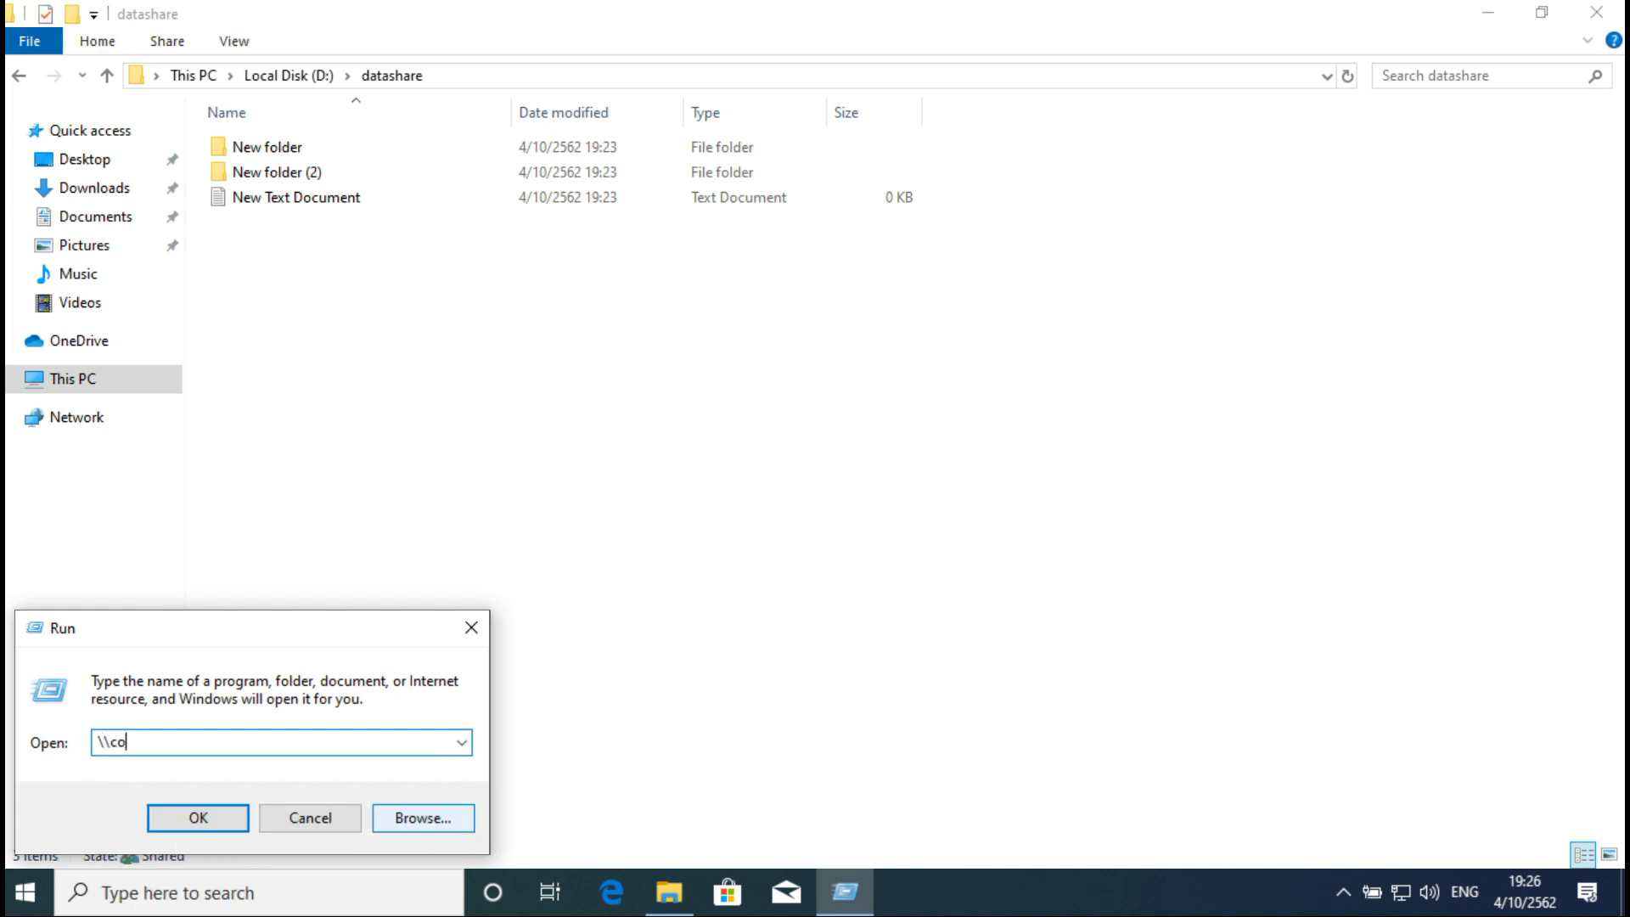
pyautogui.write('m-win10')
pyautogui.press('Return')
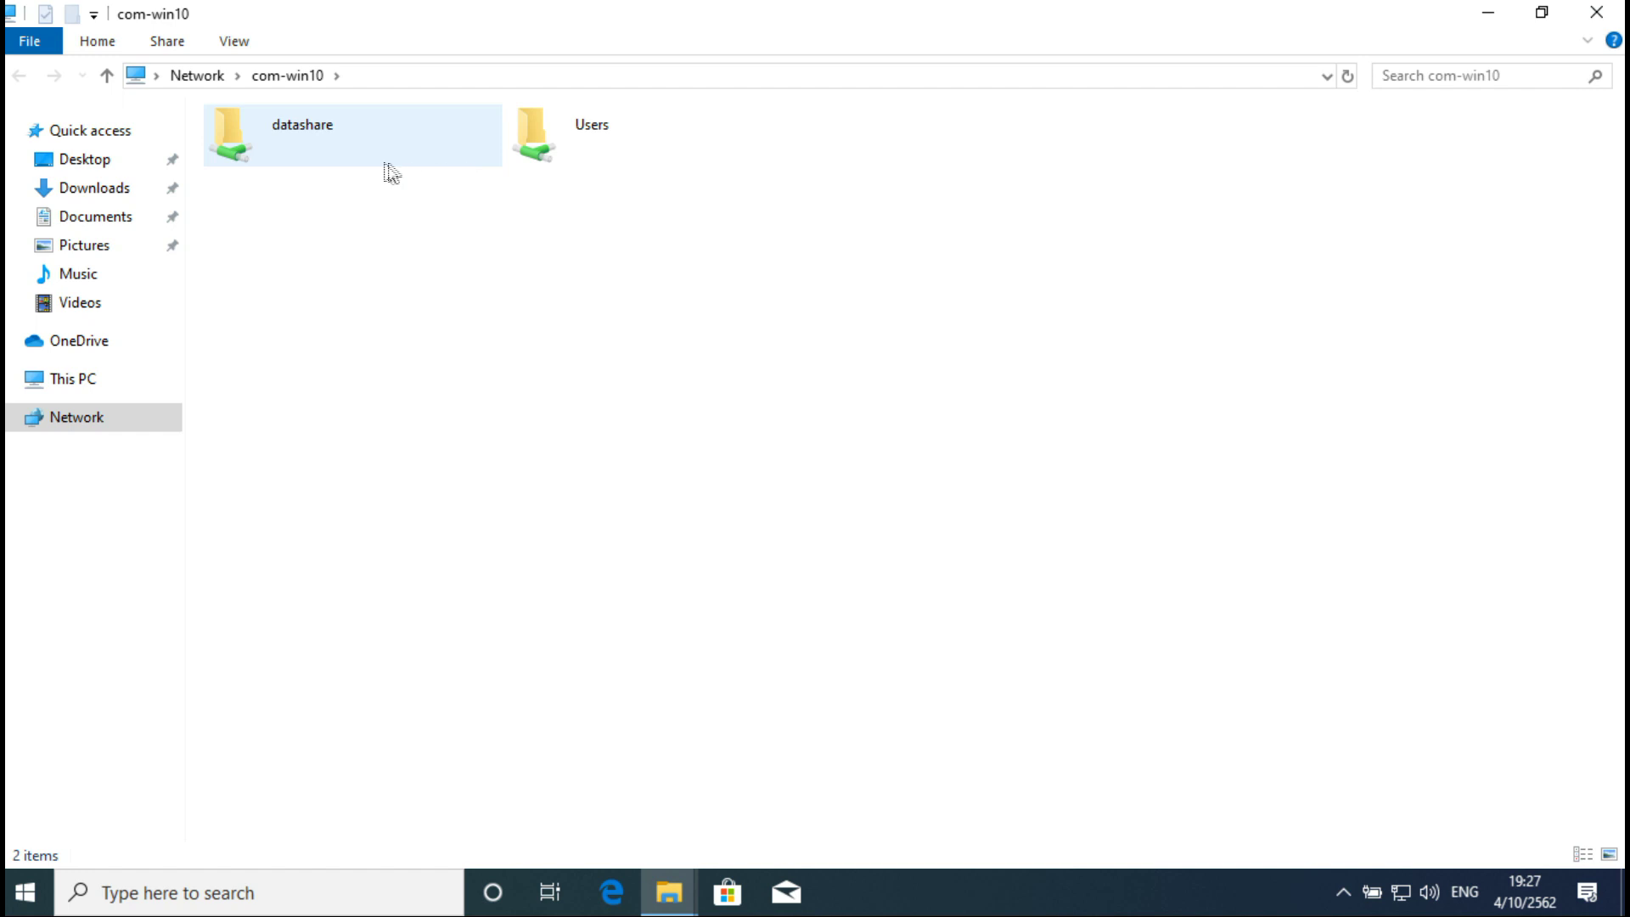
pyautogui.click(274, 124)
pyautogui.doubleClick(277, 127)
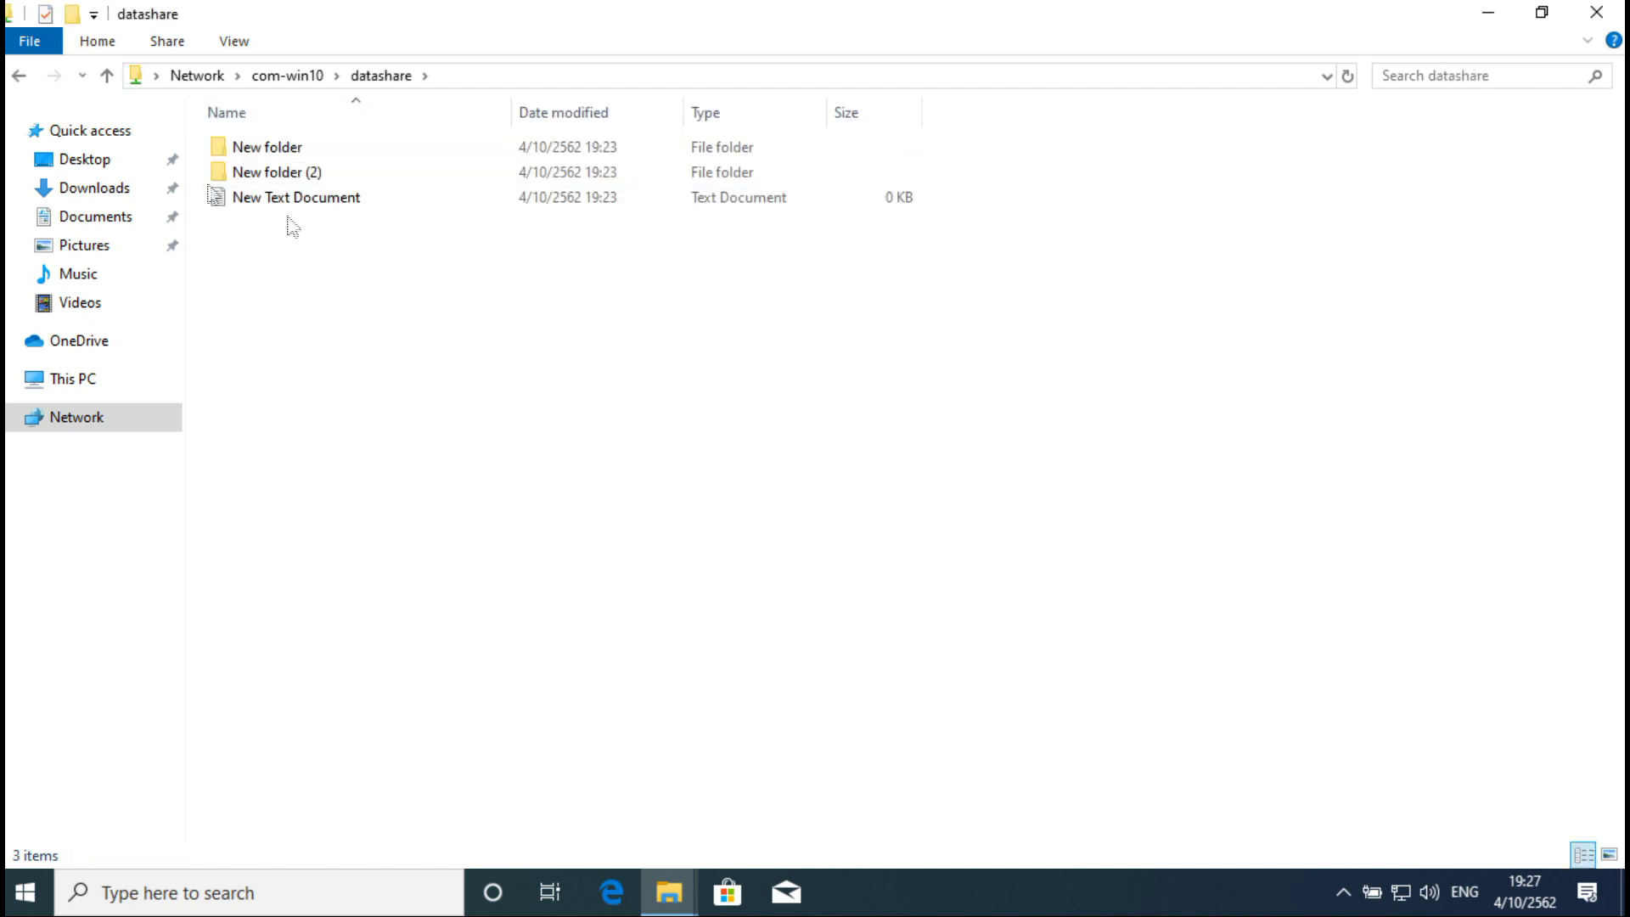
pyautogui.click(21, 78)
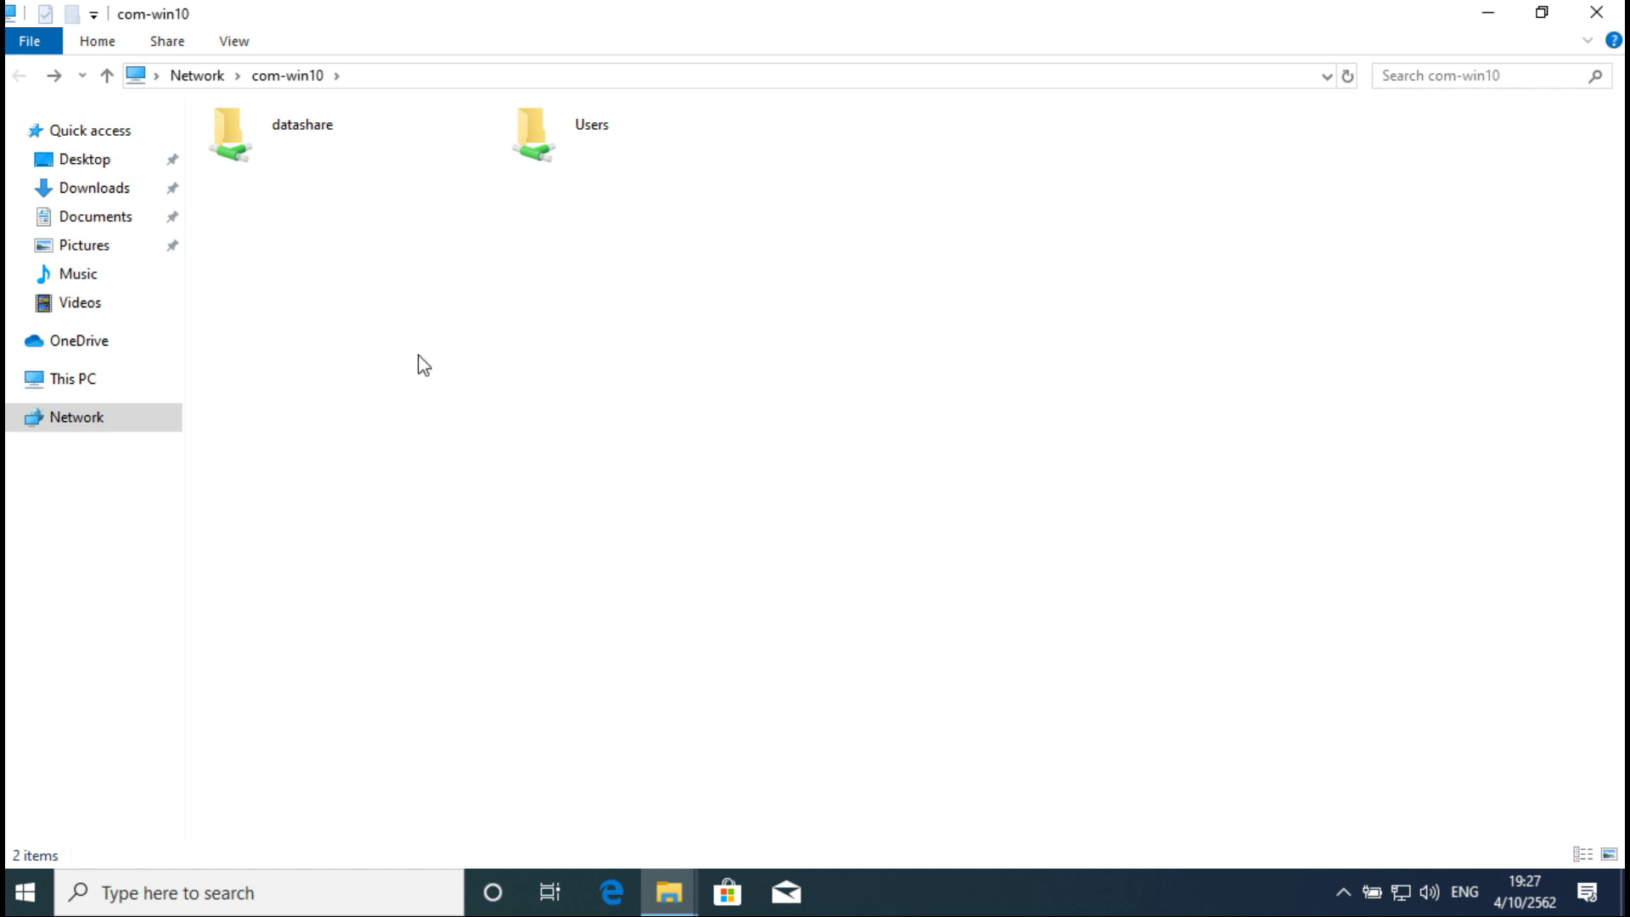
pyautogui.click(1485, 16)
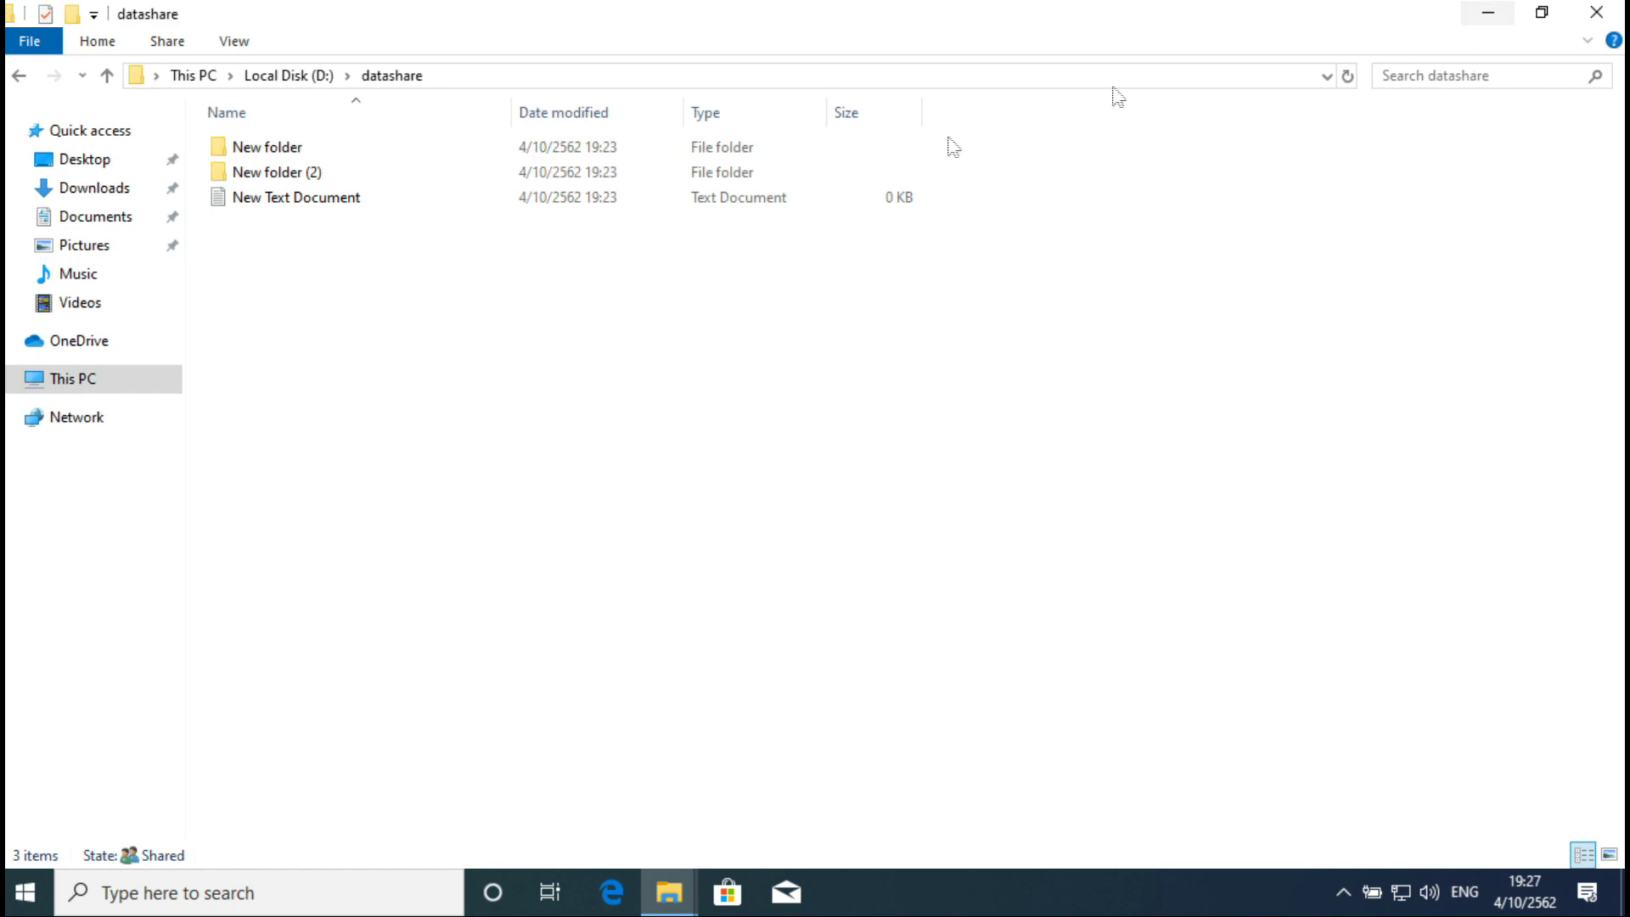
pyautogui.click(1481, 13)
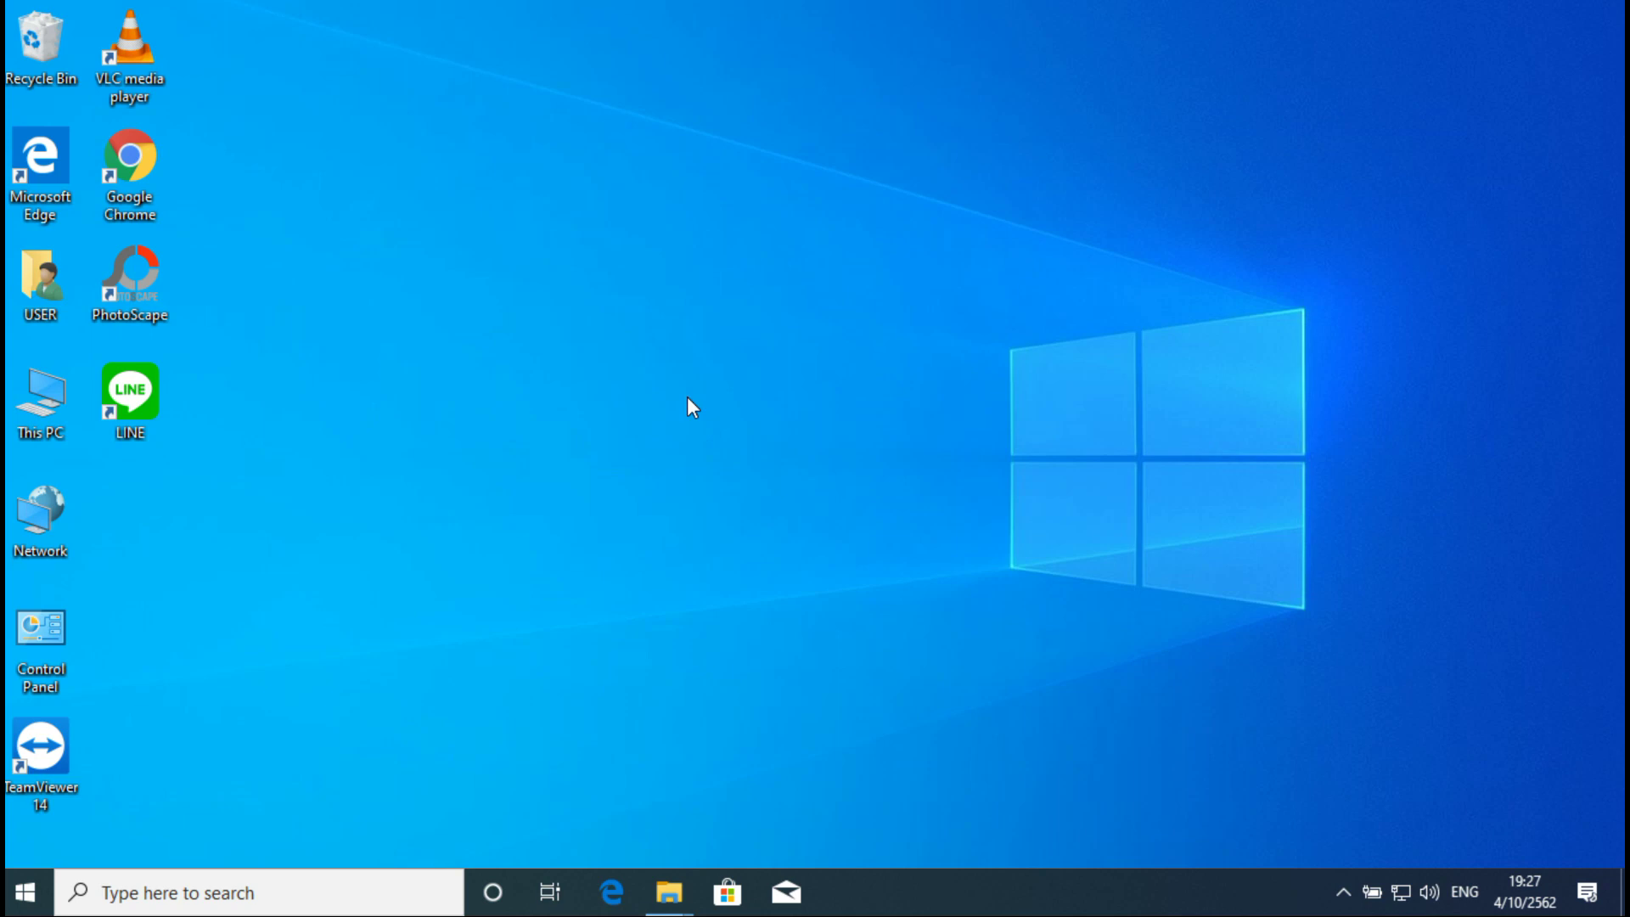
# Step: Open Control Panel from search, switch to Small icons and back to Category, then open Programs' Windows features list
pyautogui.click(145, 896)
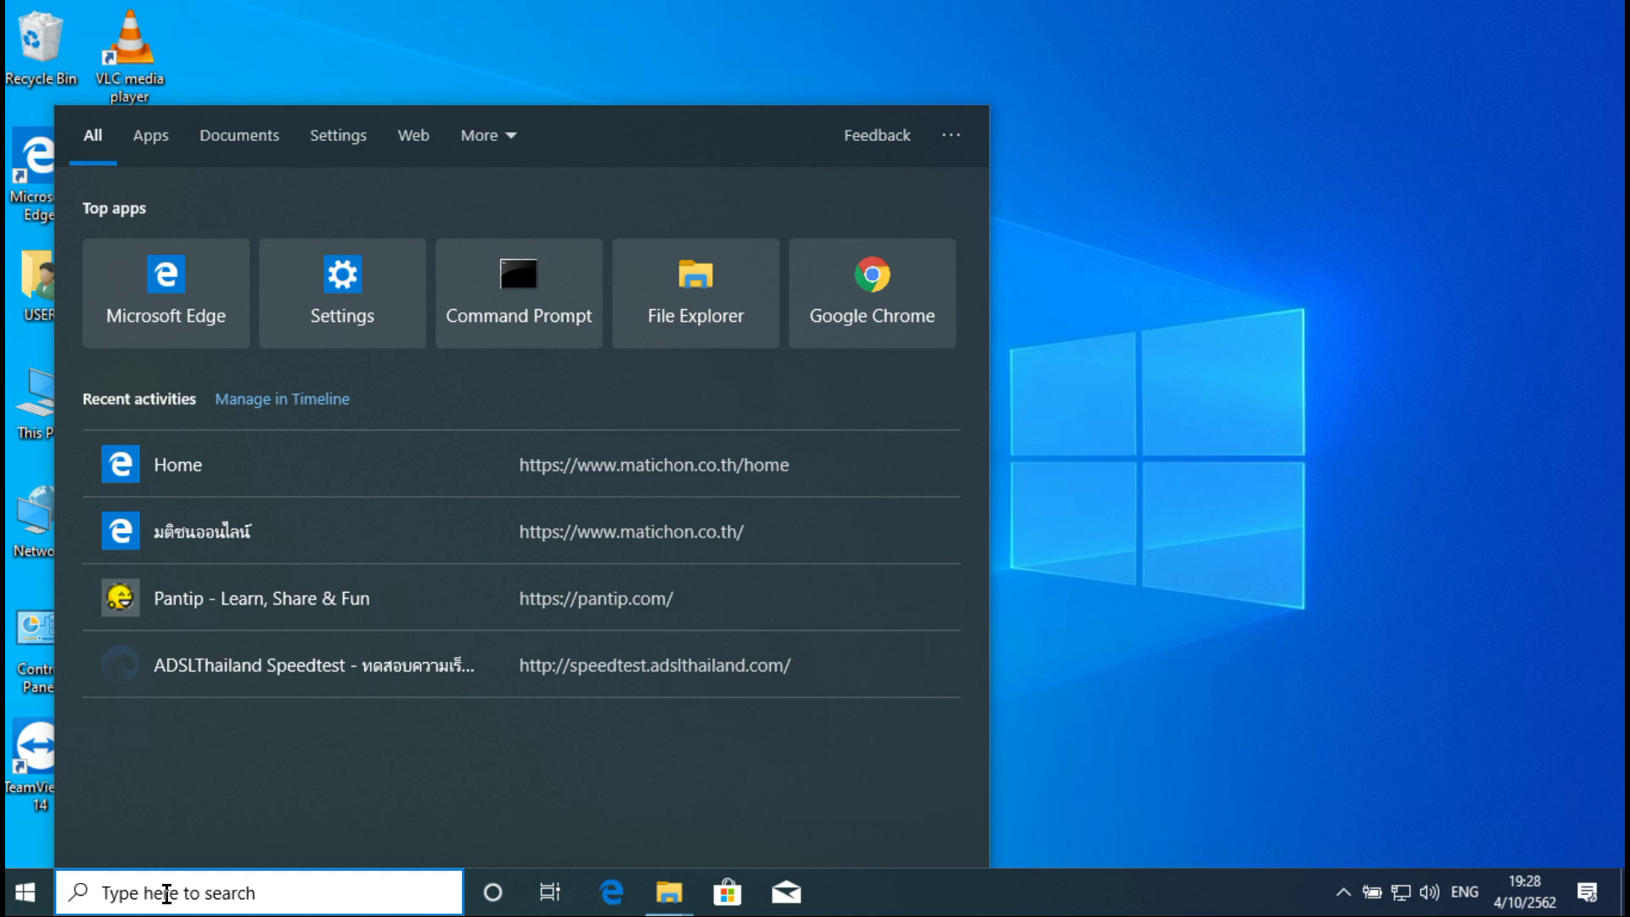
pyautogui.write('cont')
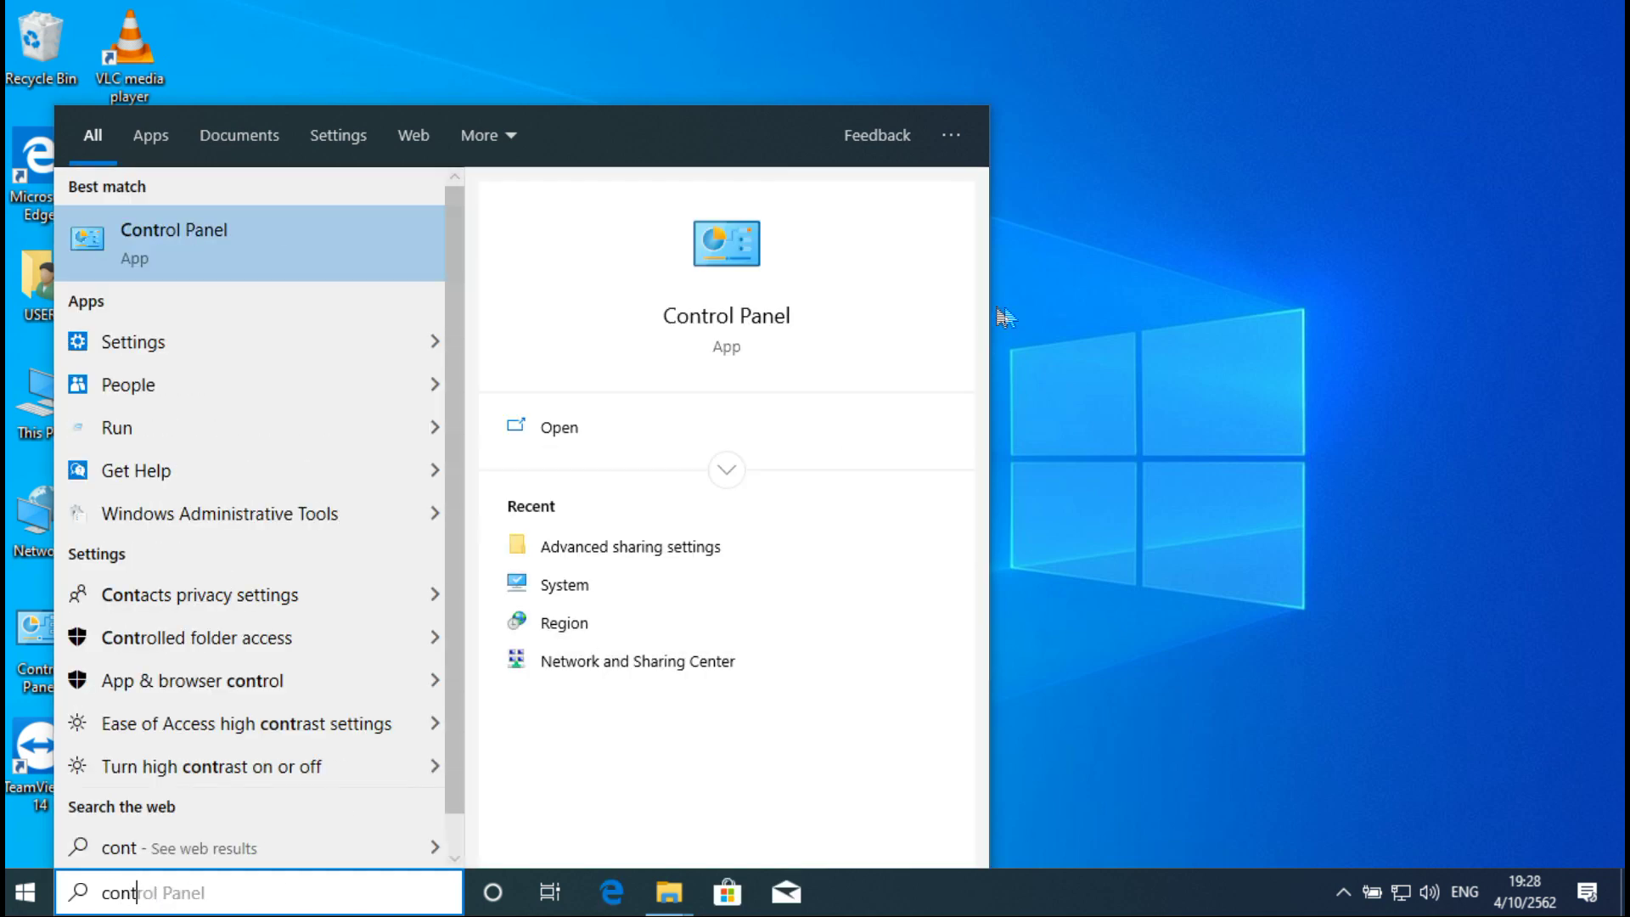
pyautogui.click(735, 248)
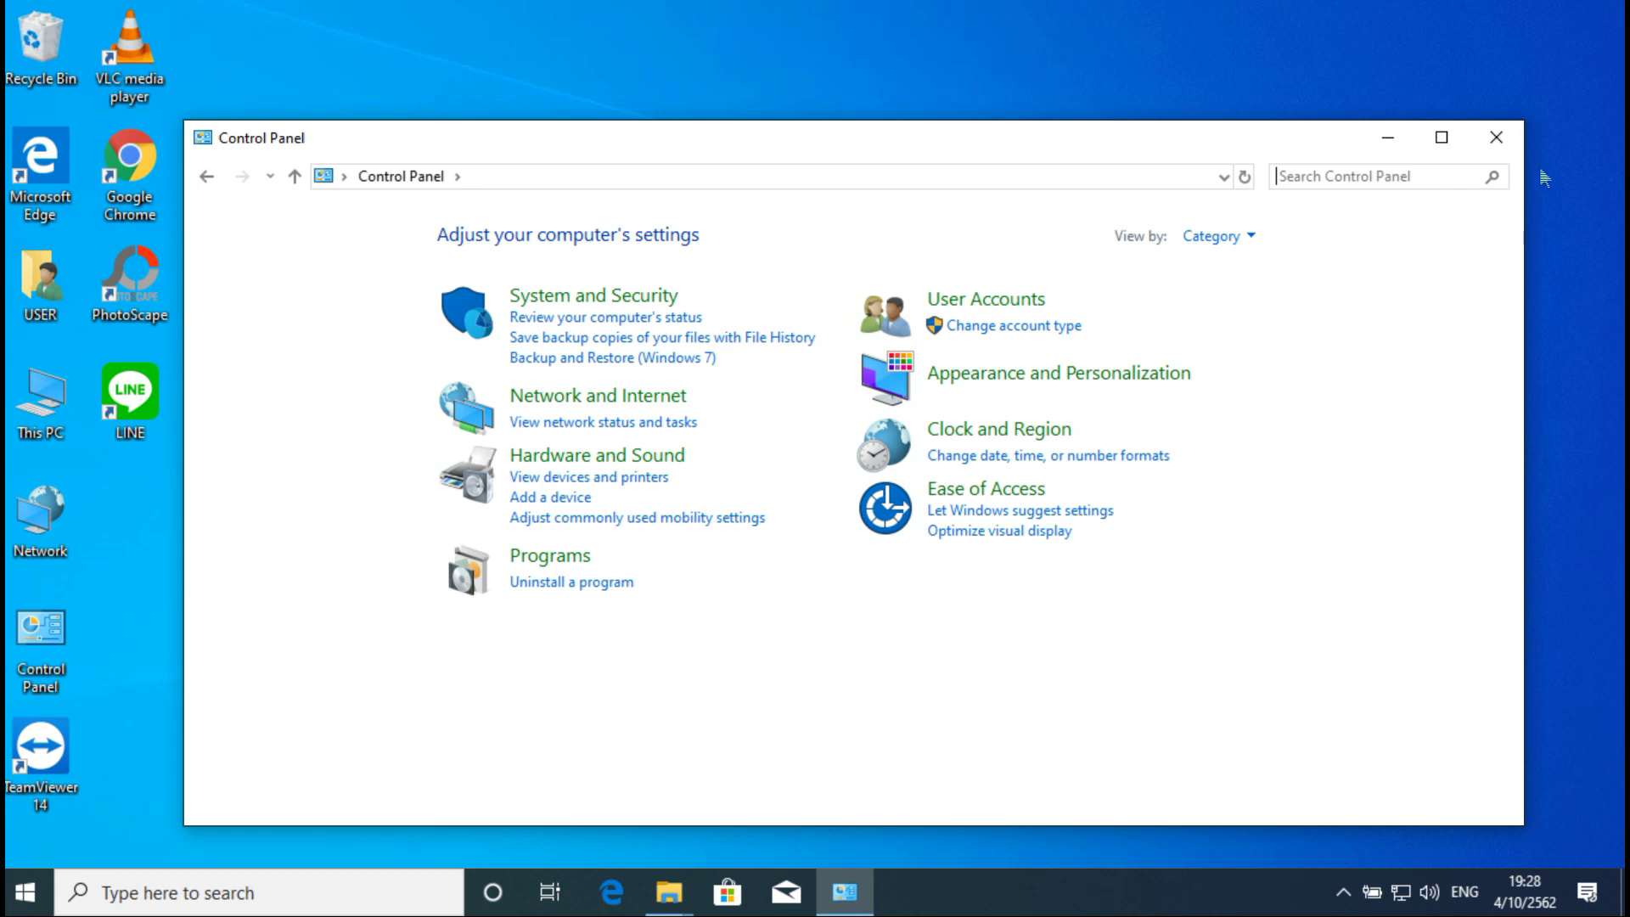
pyautogui.click(1251, 237)
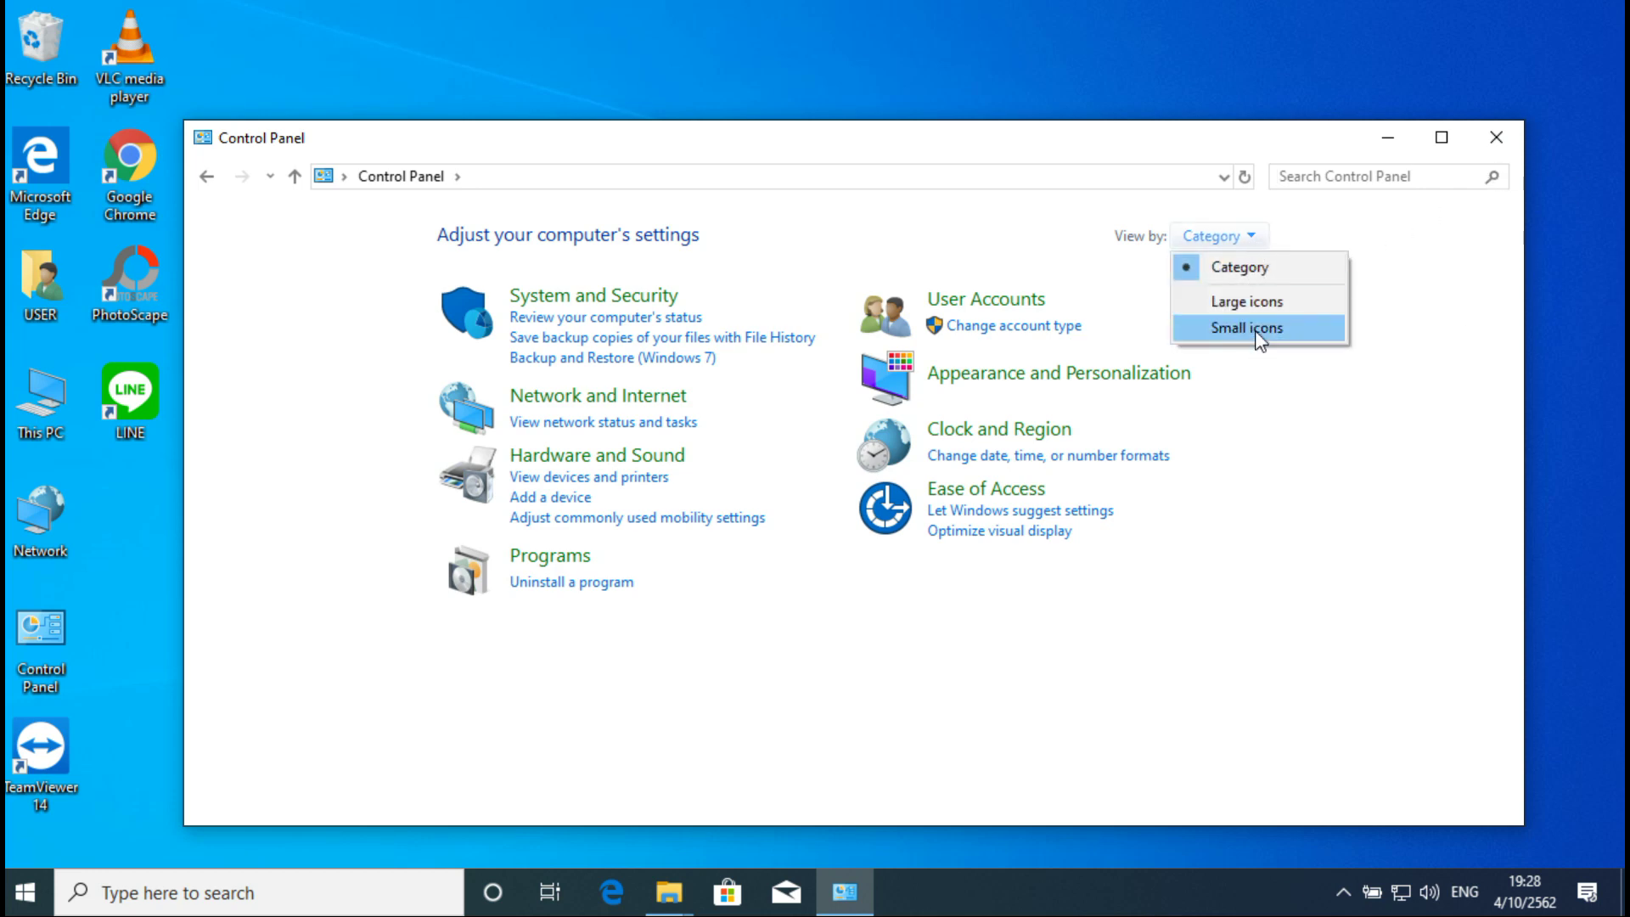
pyautogui.click(1258, 329)
pyautogui.click(1400, 237)
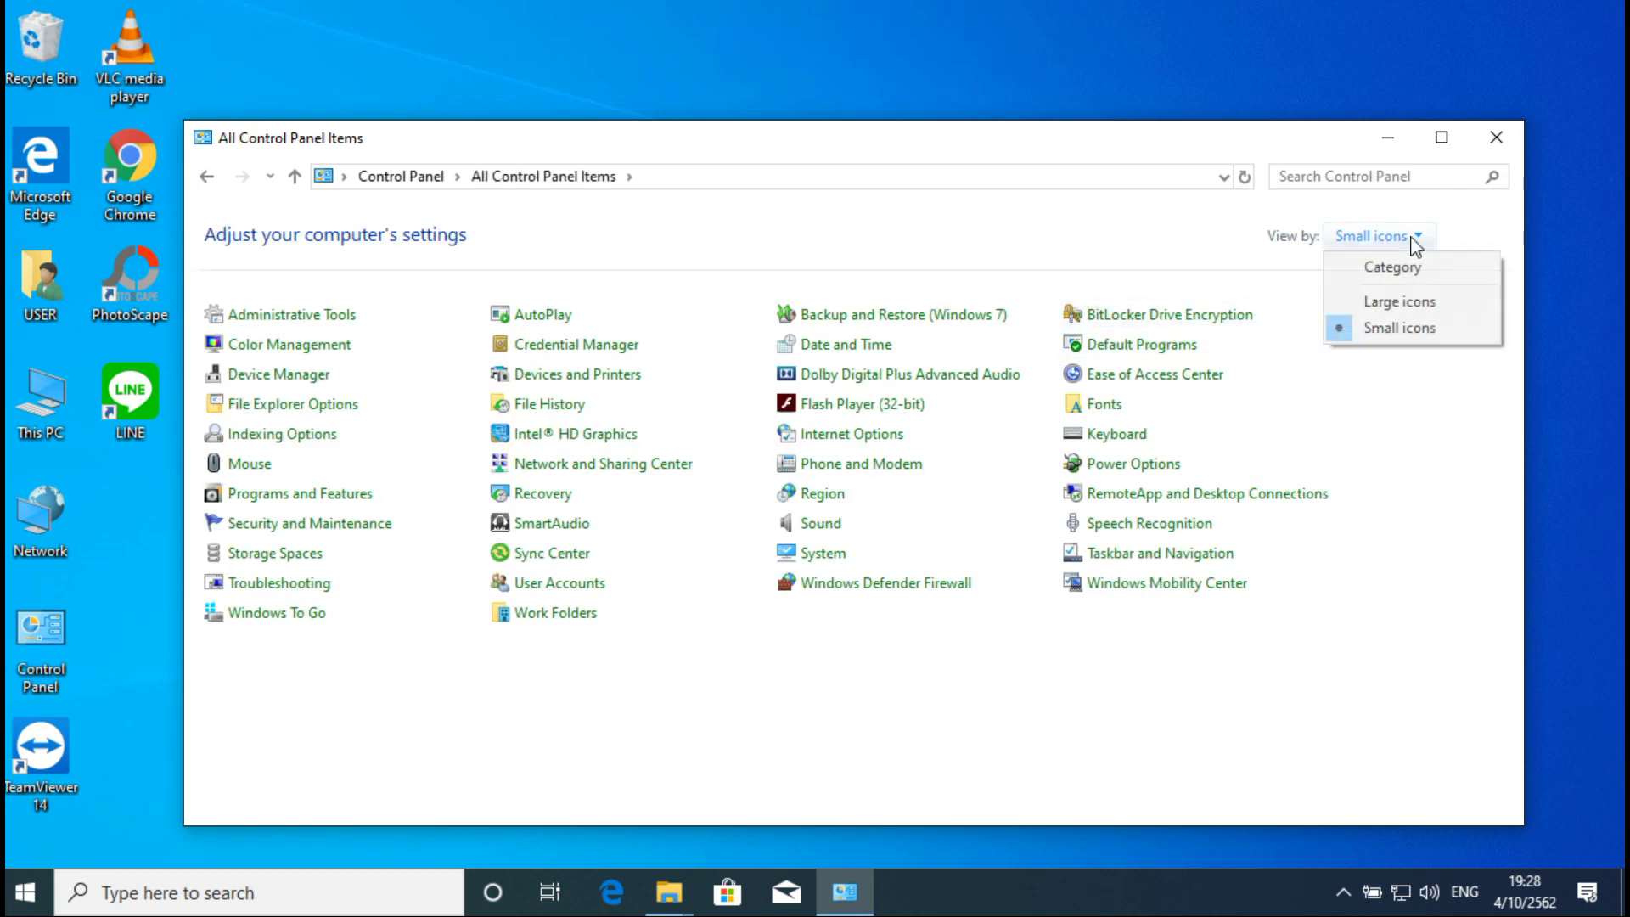
pyautogui.click(1389, 269)
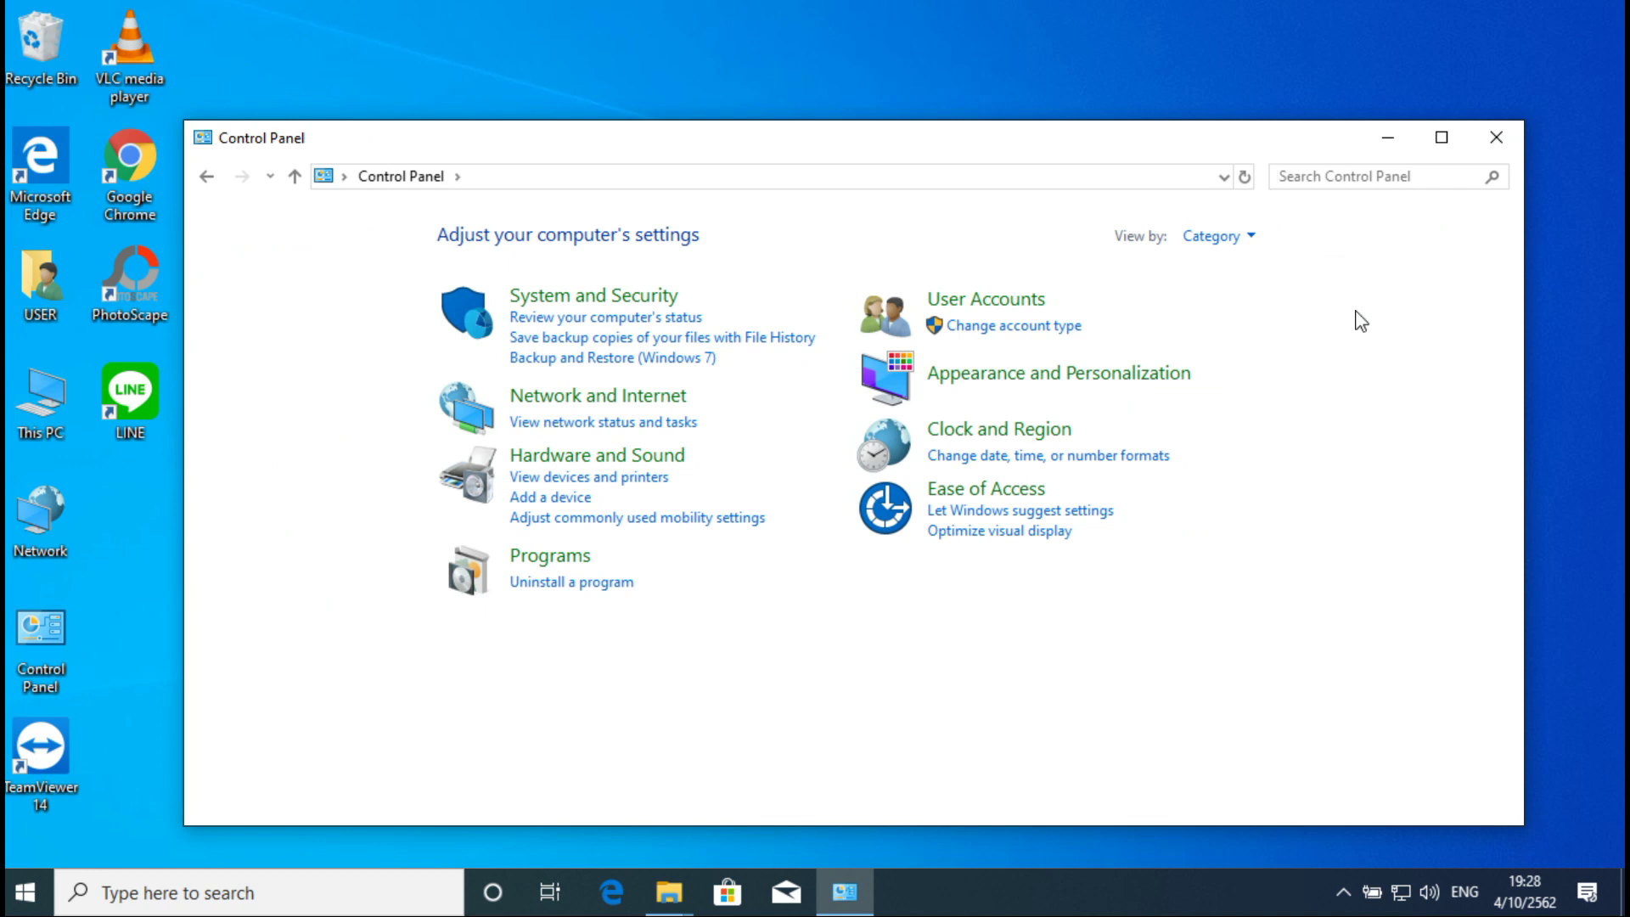
pyautogui.click(547, 559)
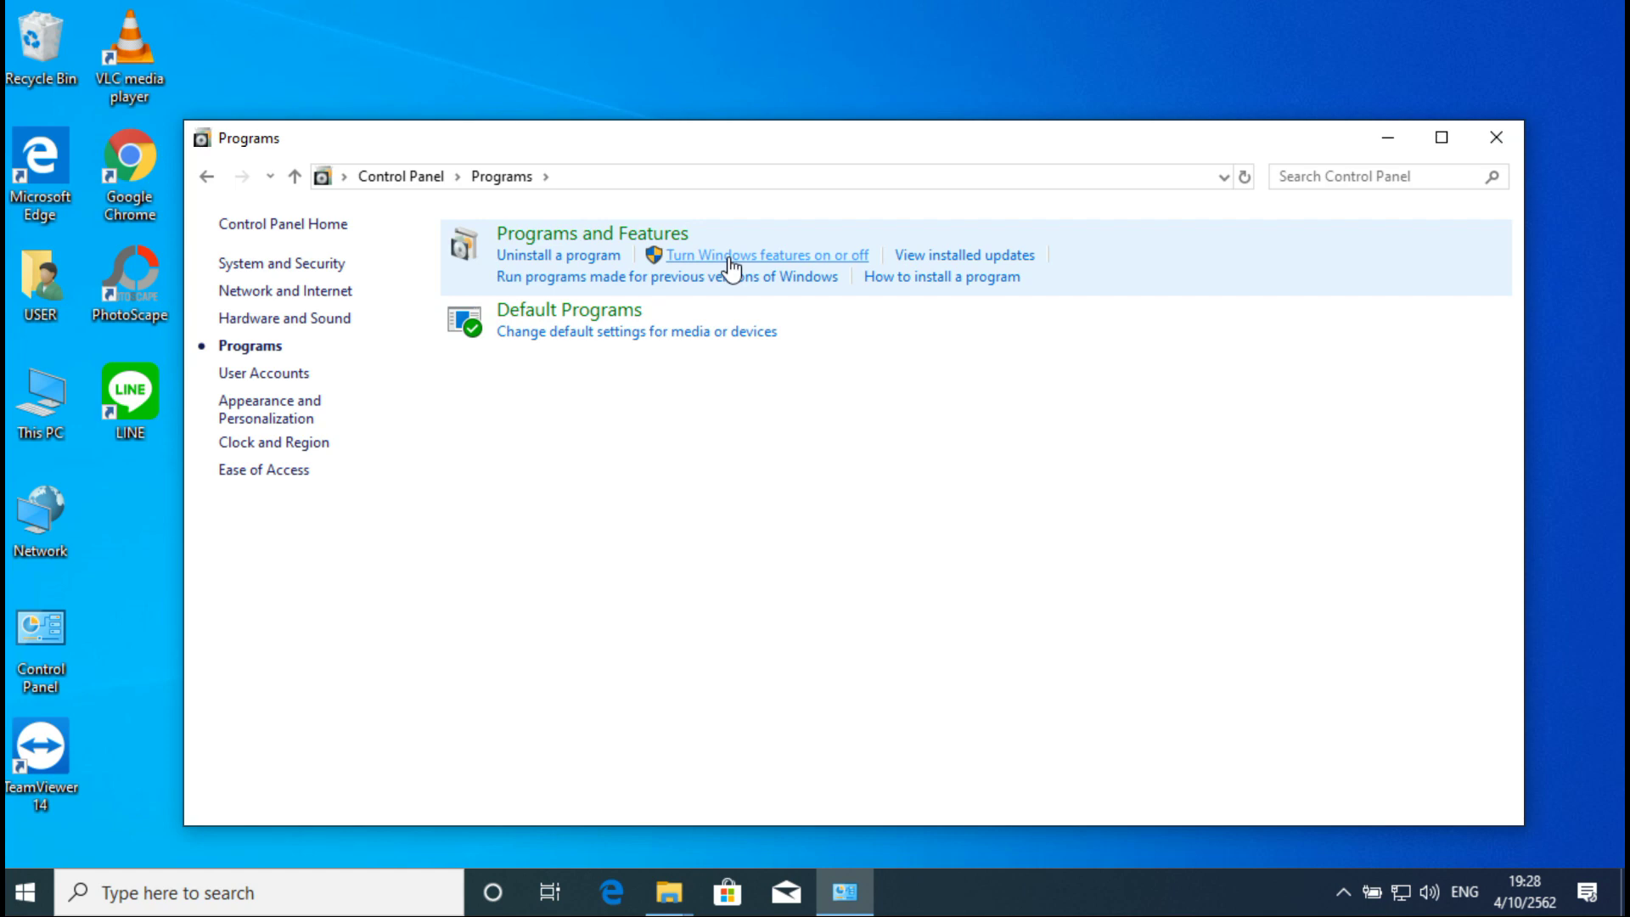
pyautogui.click(730, 263)
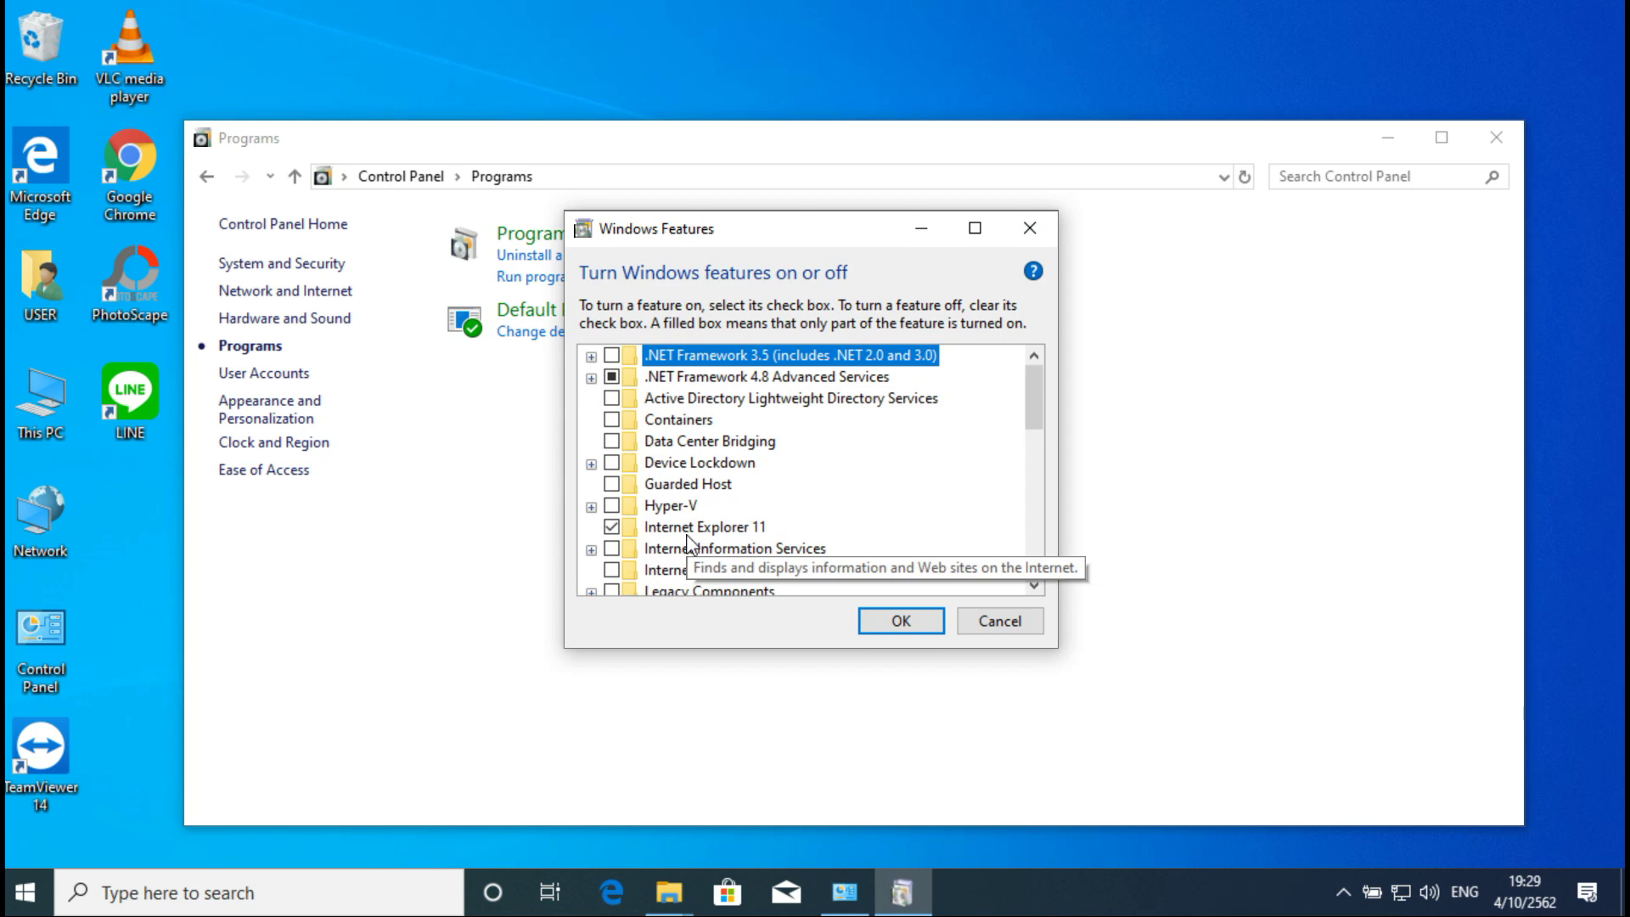
# Step: Enable SMB 1.0/CIFS File Sharing Support with its Client sub-feature ticked and apply with OK
pyautogui.scroll(-1, 726, 444)
pyautogui.scroll(-2, 725, 444)
pyautogui.scroll(-2, 726, 444)
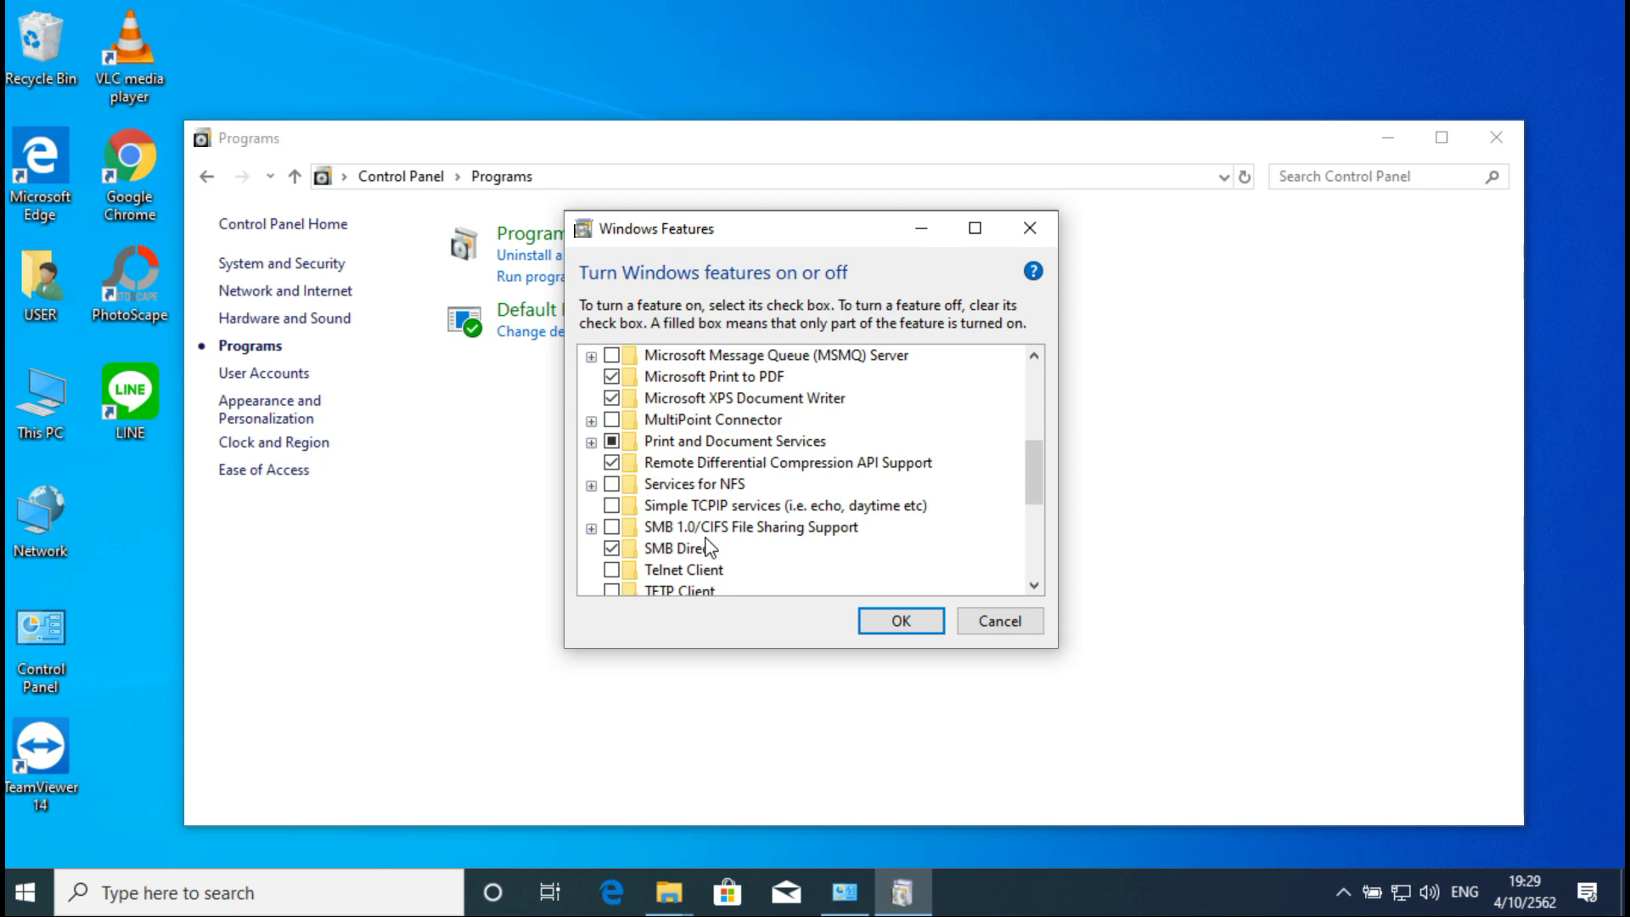
pyautogui.click(613, 528)
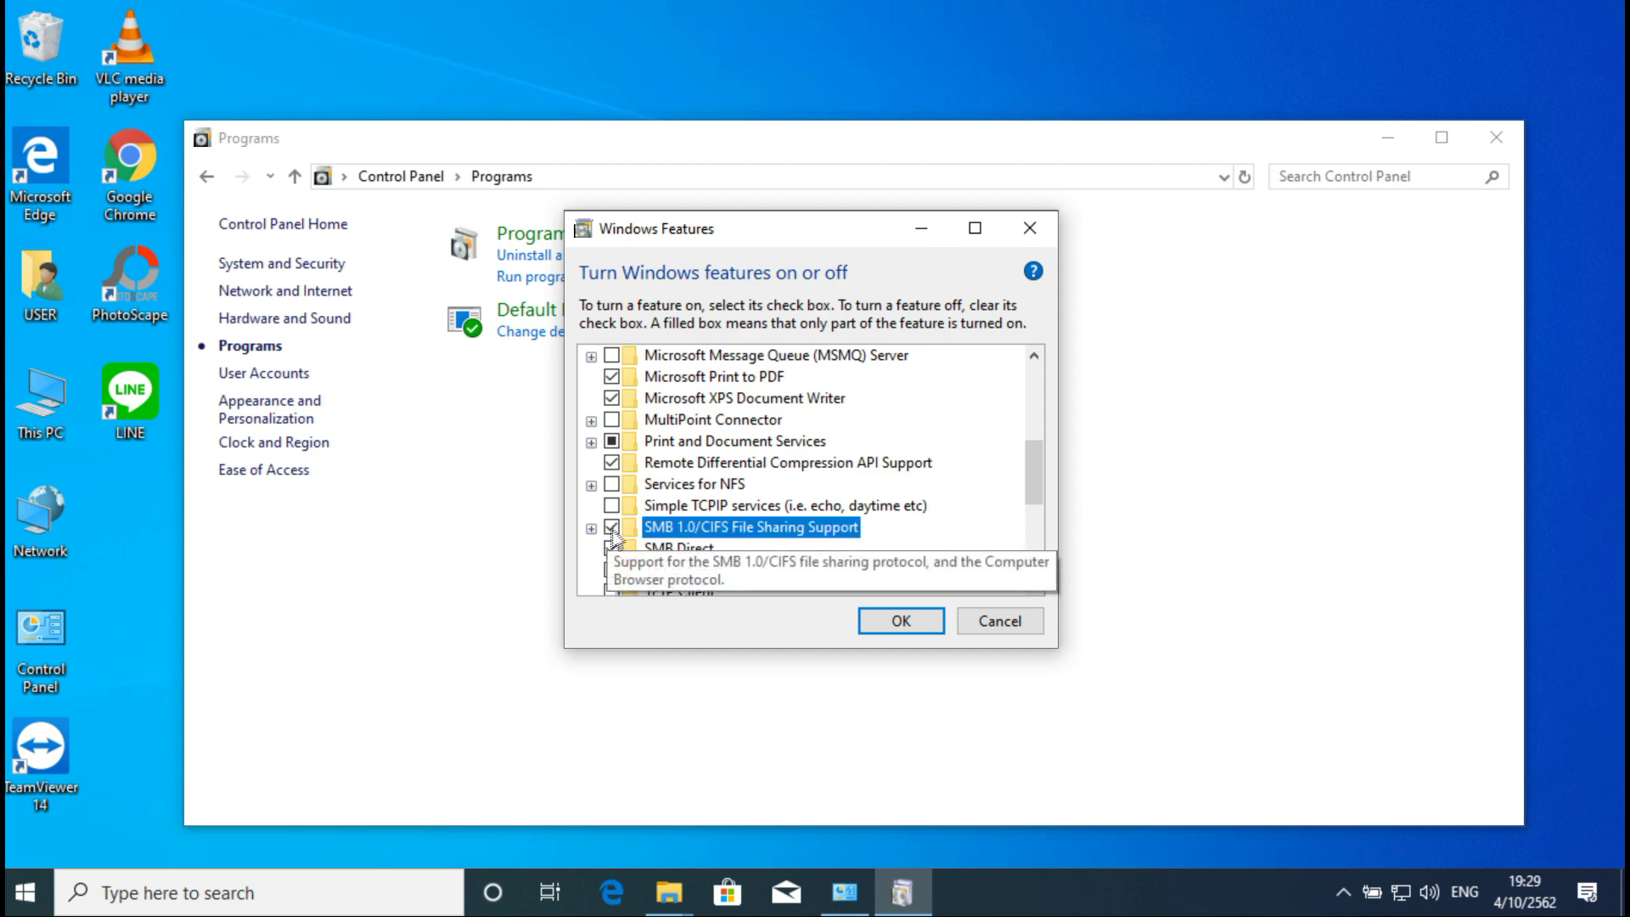
pyautogui.click(591, 485)
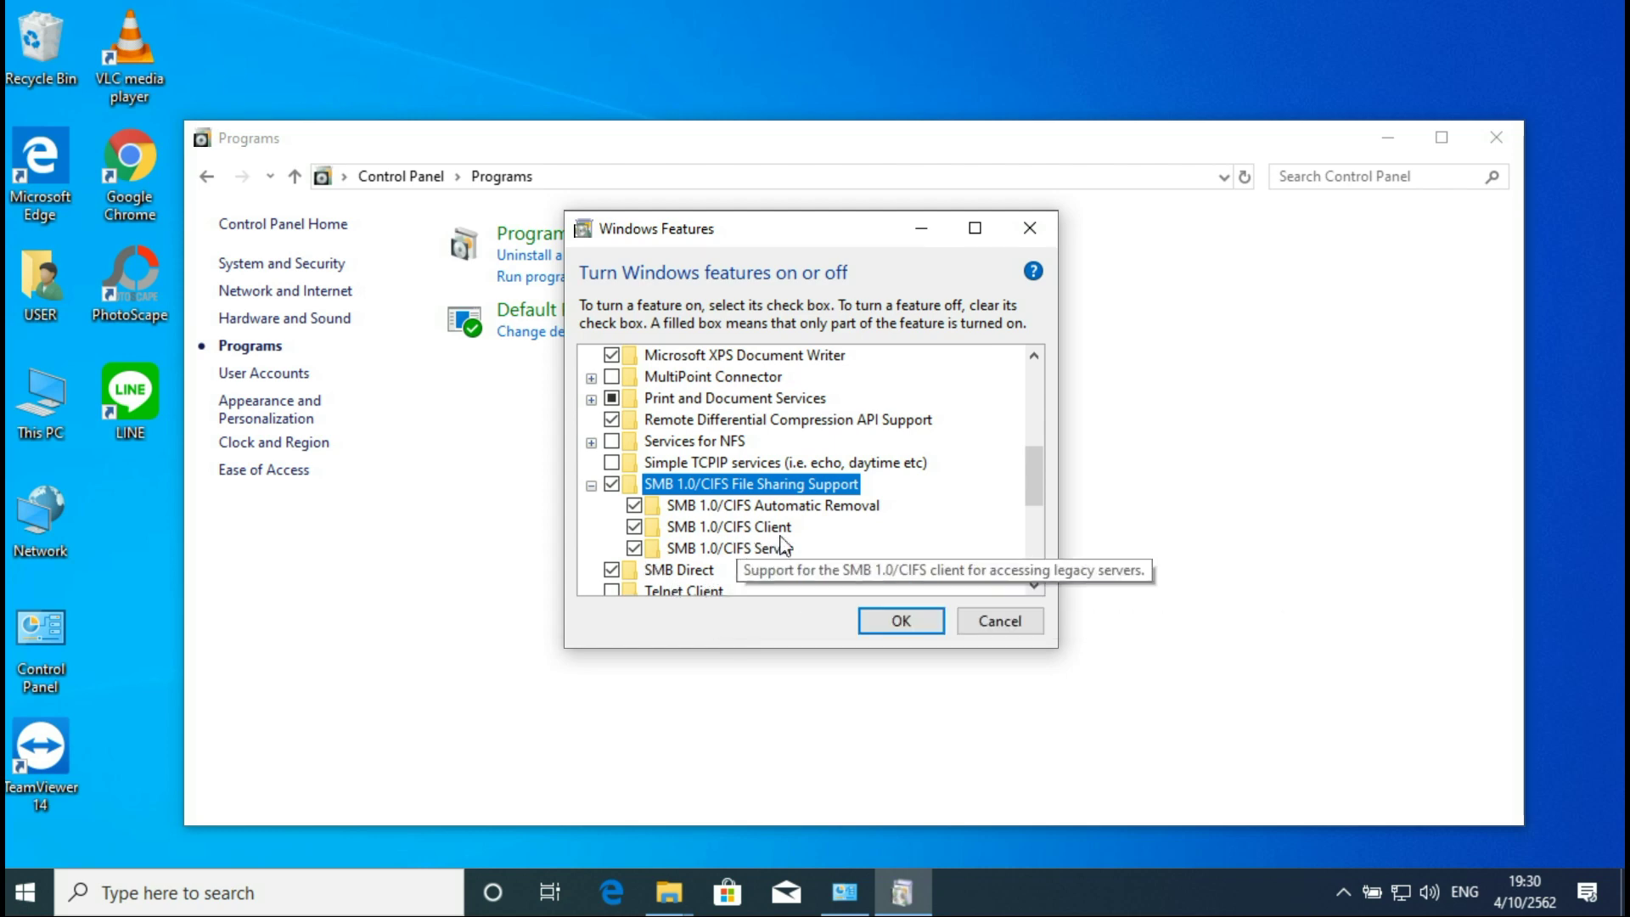
pyautogui.click(635, 526)
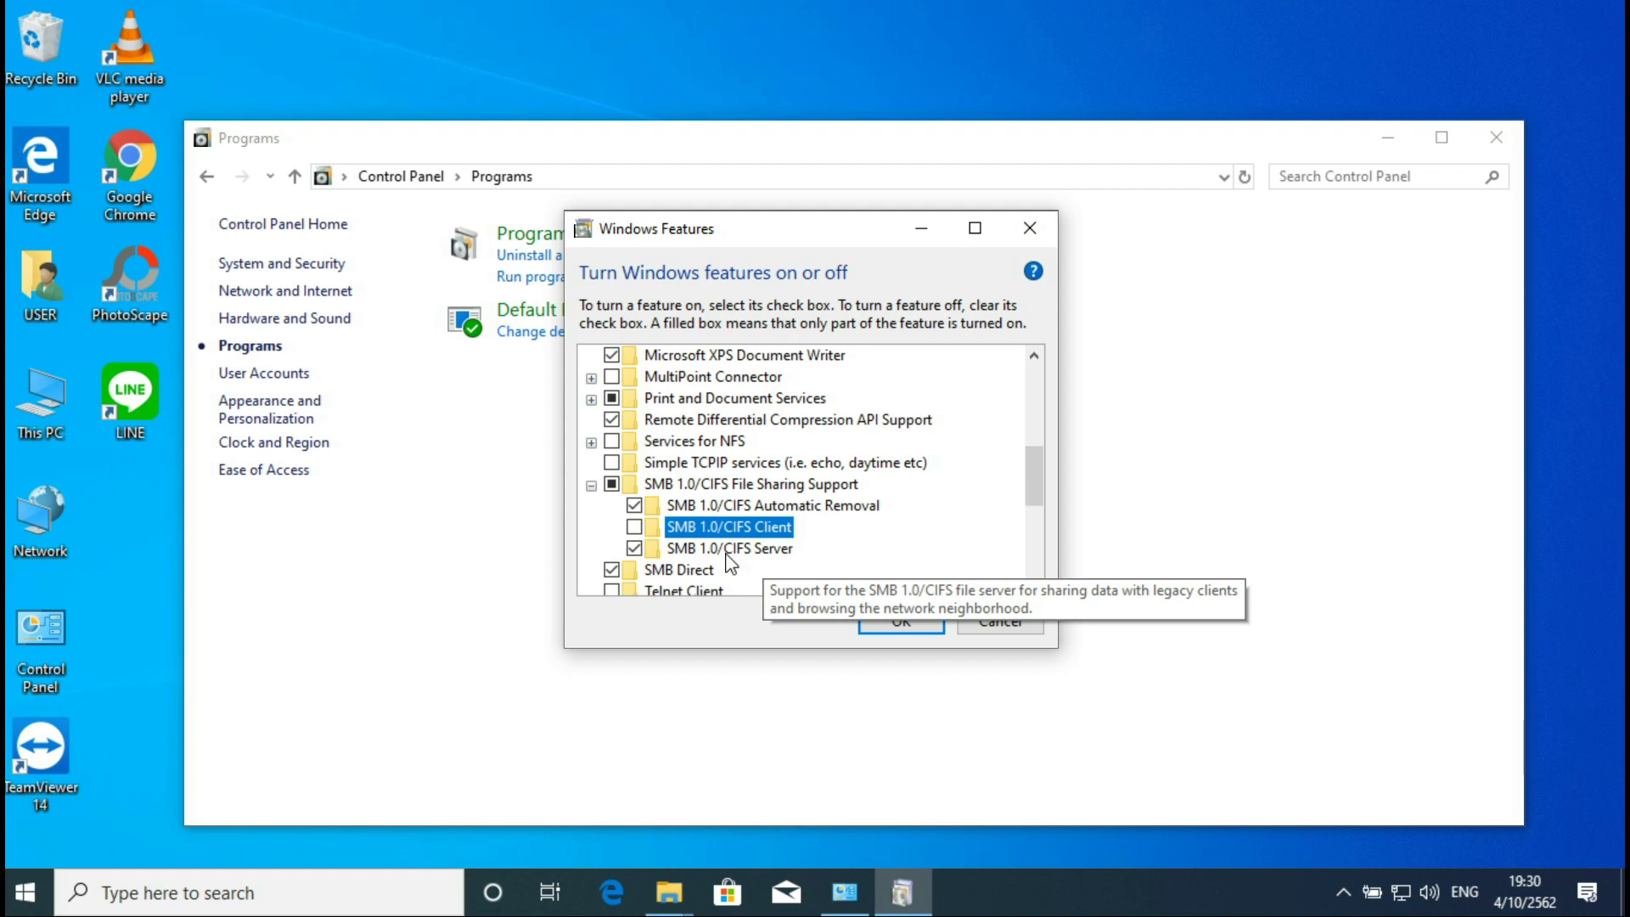
pyautogui.click(634, 526)
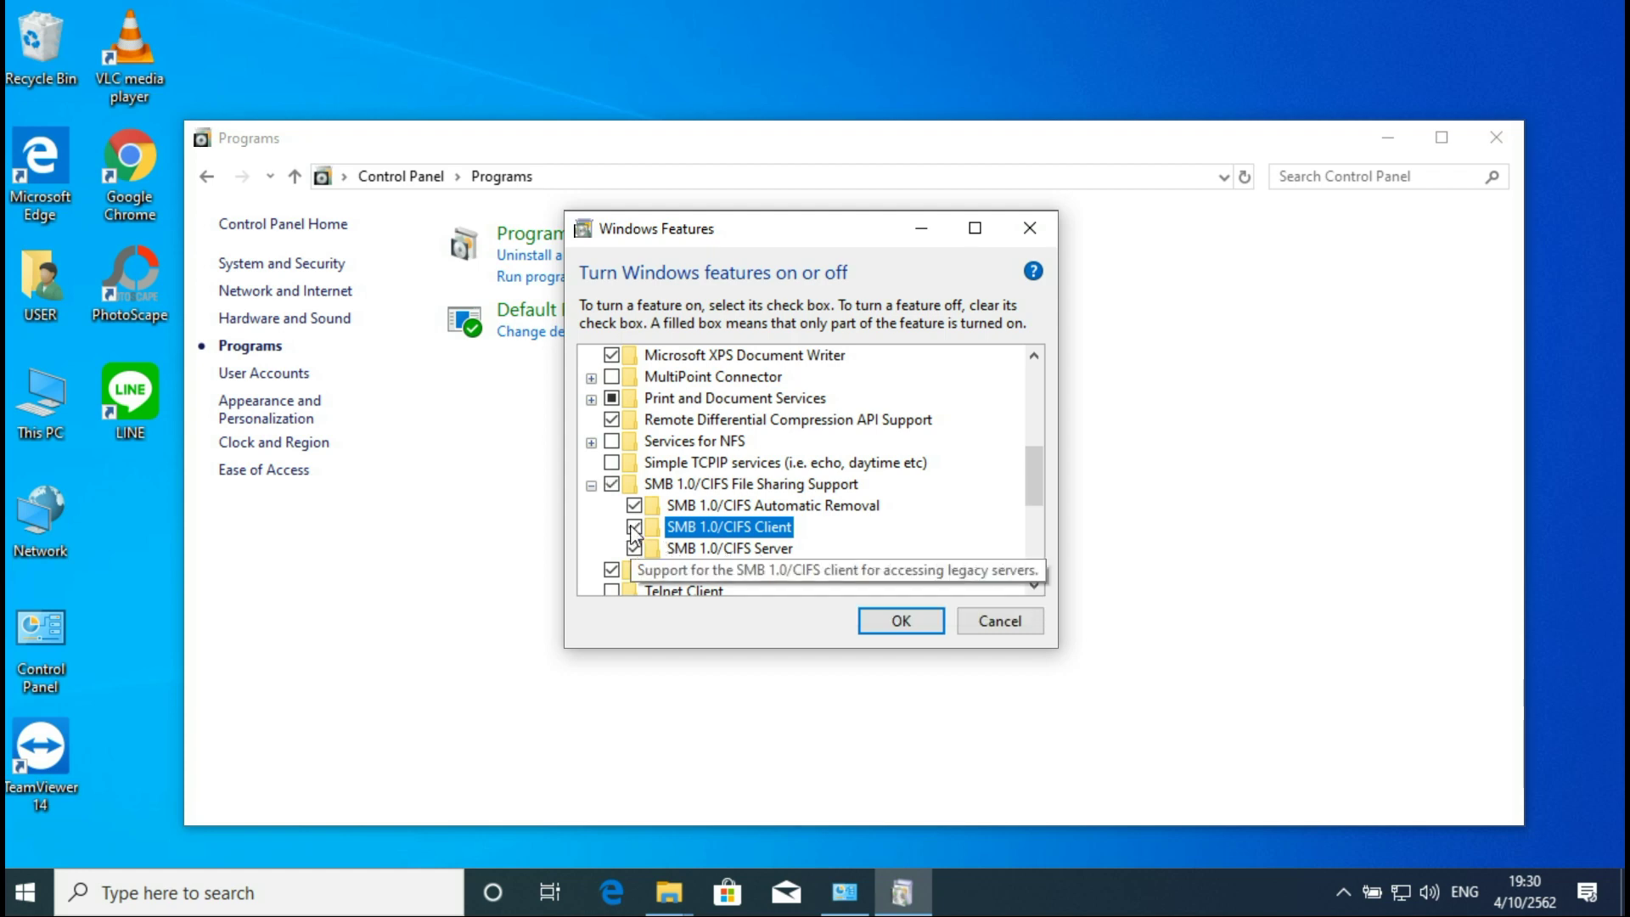
pyautogui.click(900, 622)
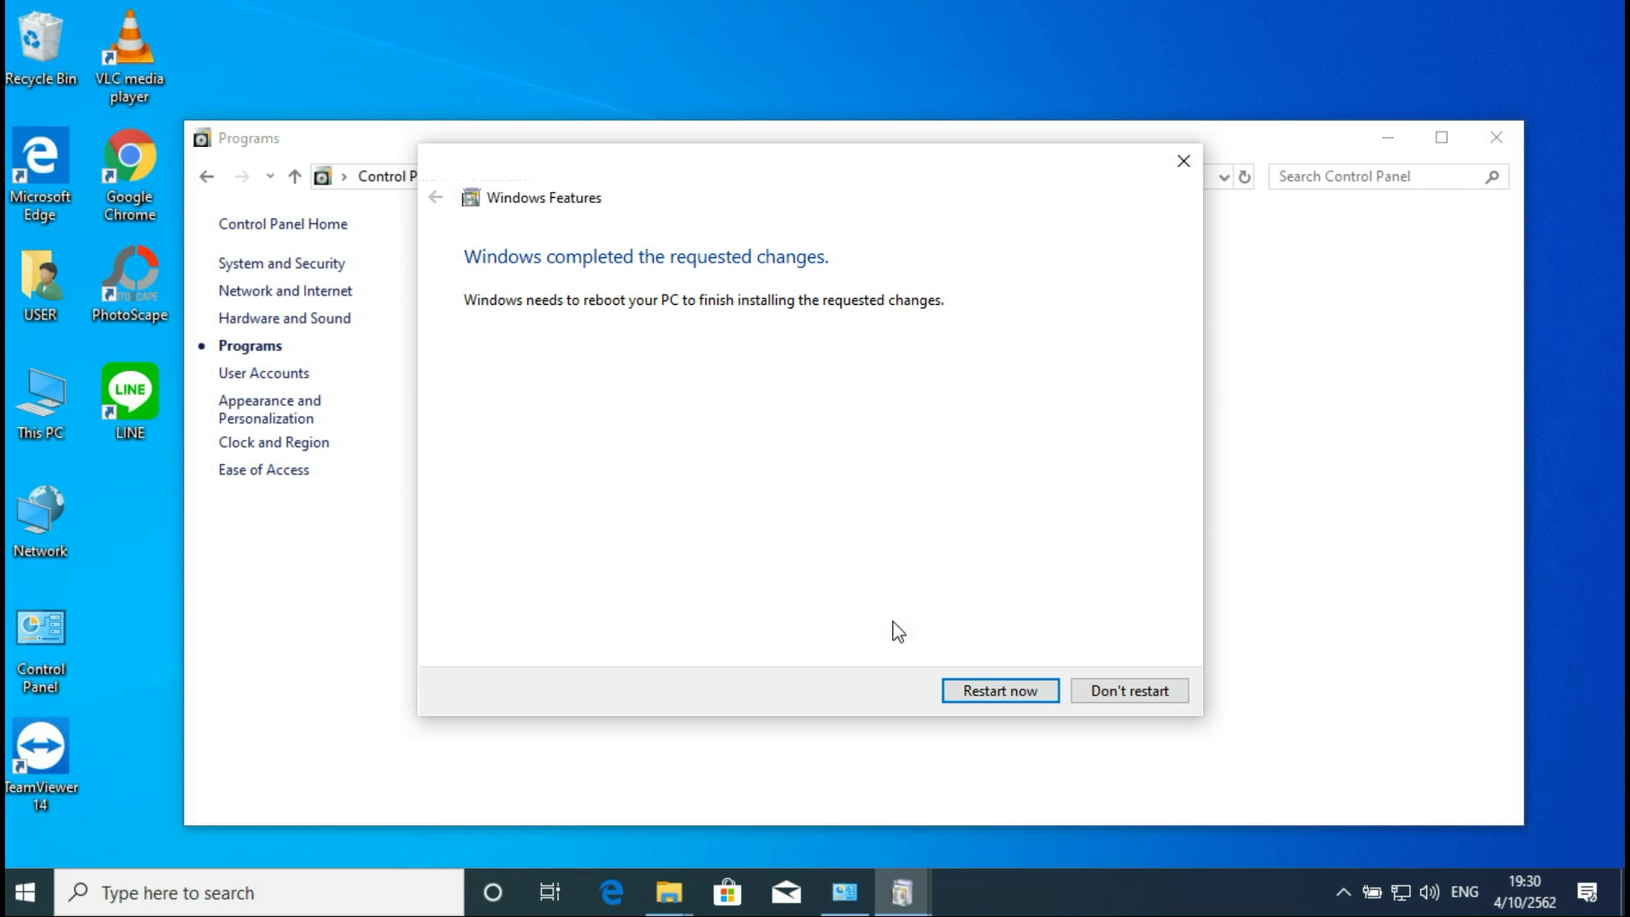
# Step: Restart Windows 10, open \\com-win10 and its datashare share on XP, and open This PC
pyautogui.click(1002, 690)
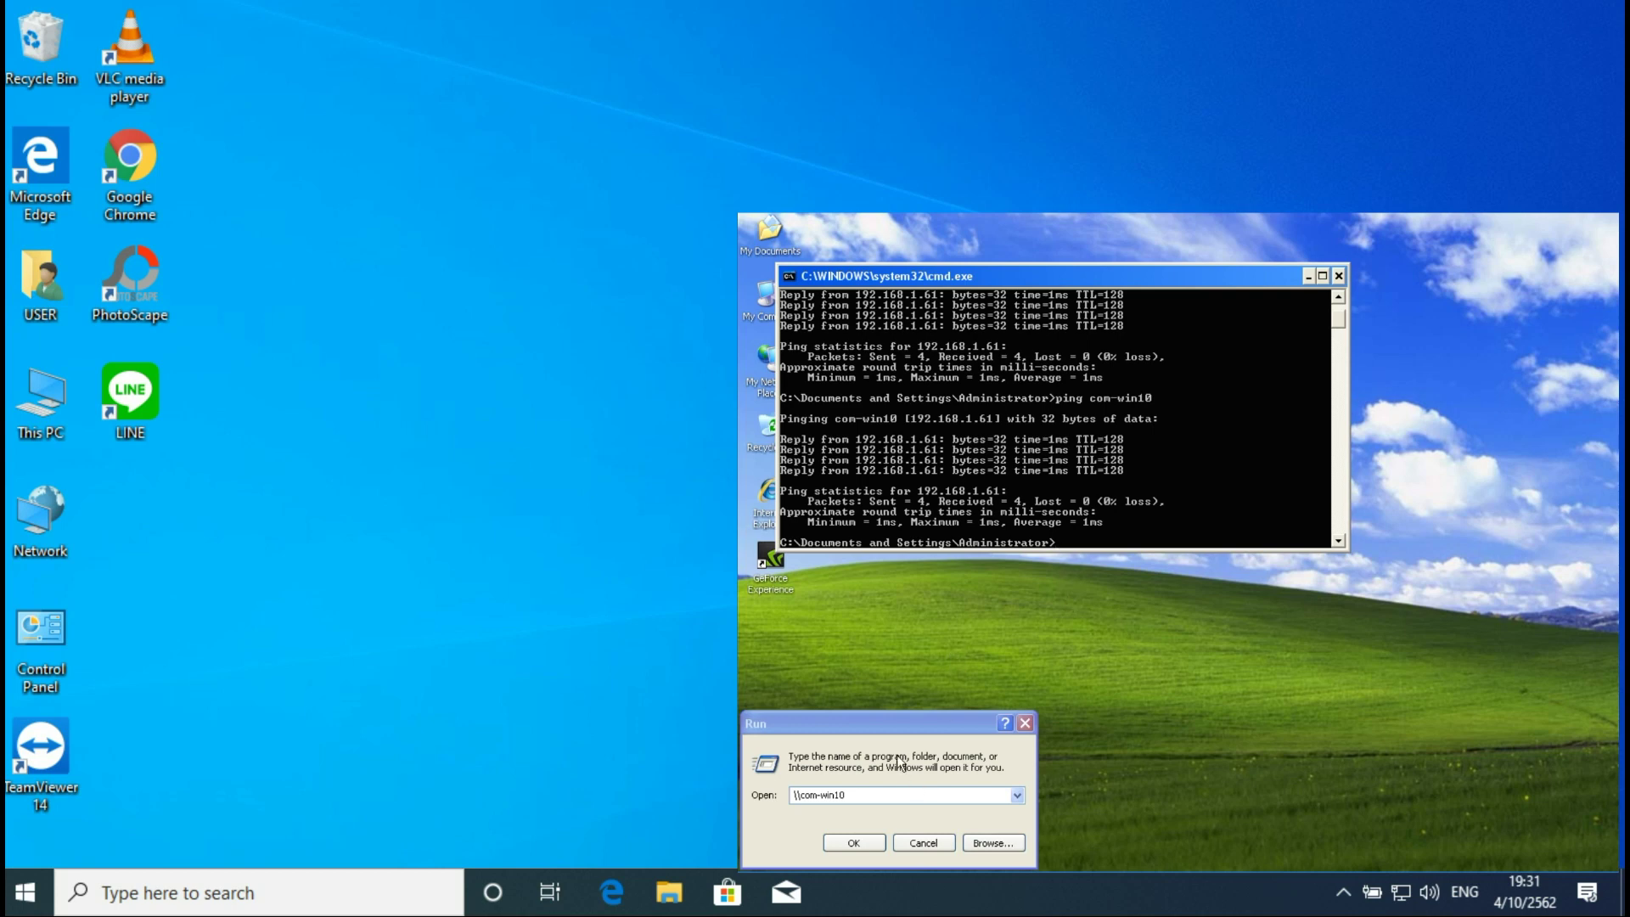
pyautogui.click(873, 793)
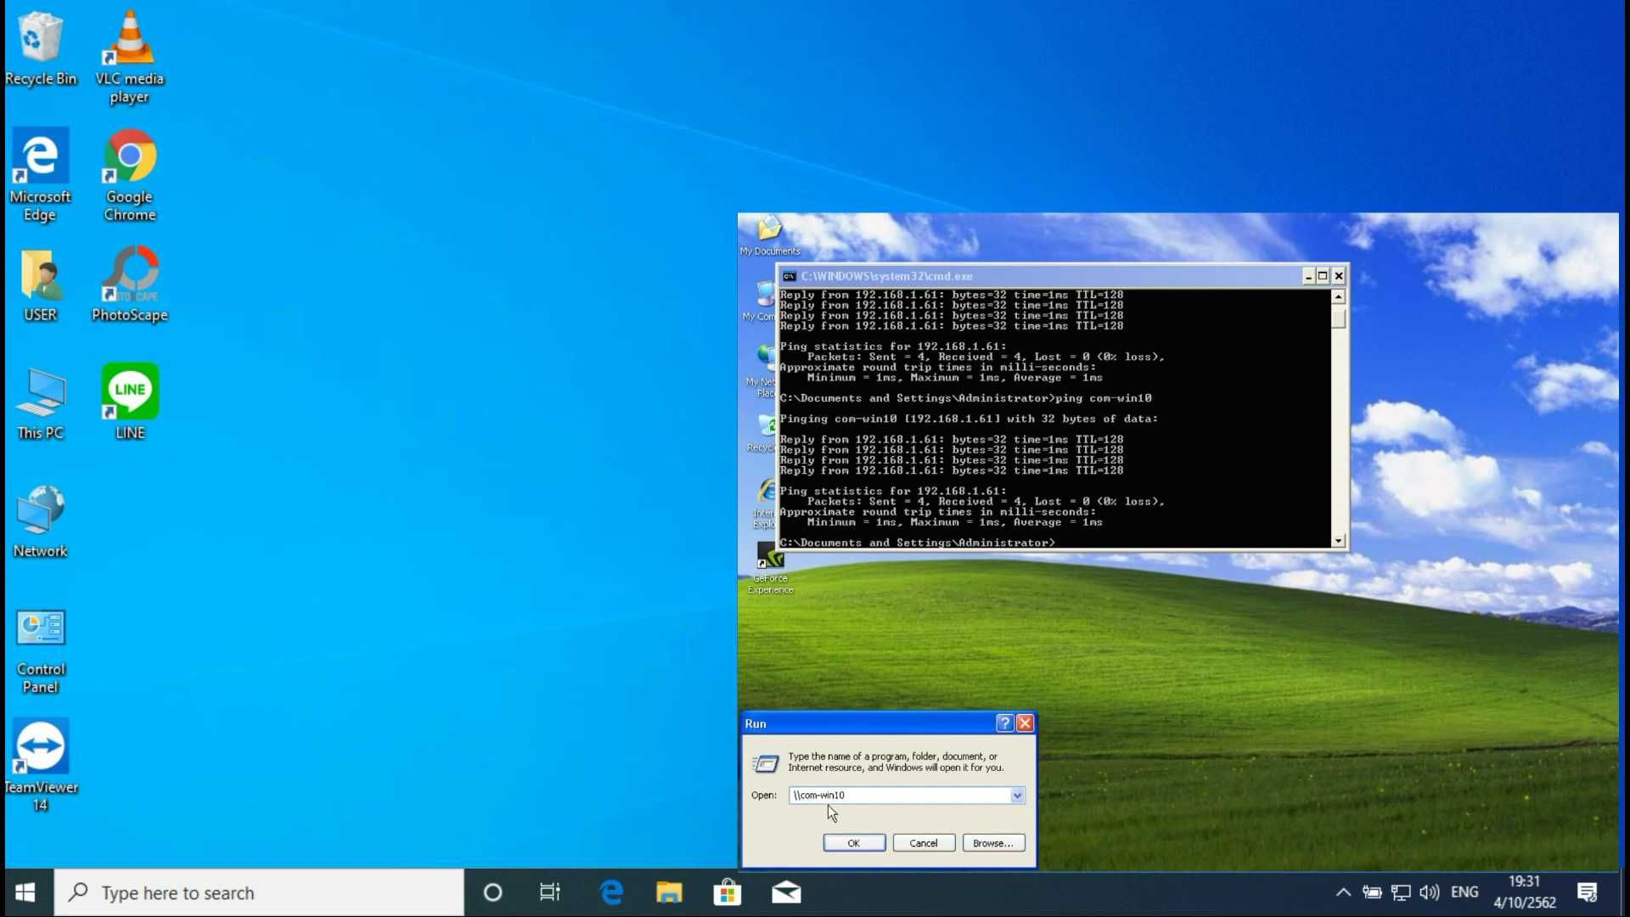
pyautogui.click(856, 842)
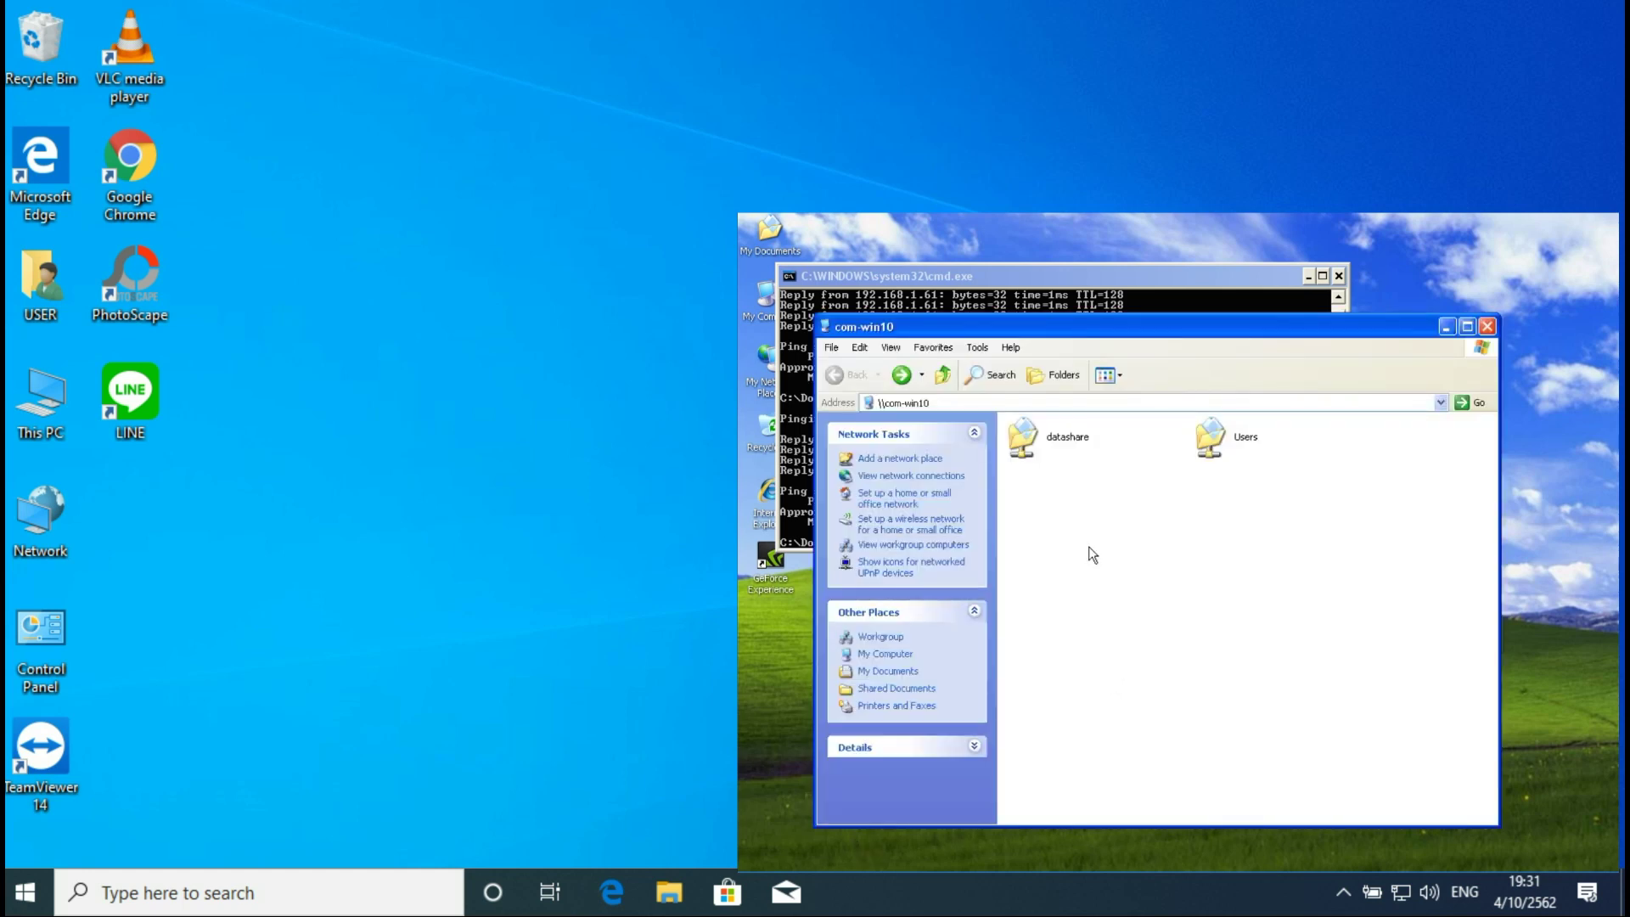
pyautogui.doubleClick(1059, 442)
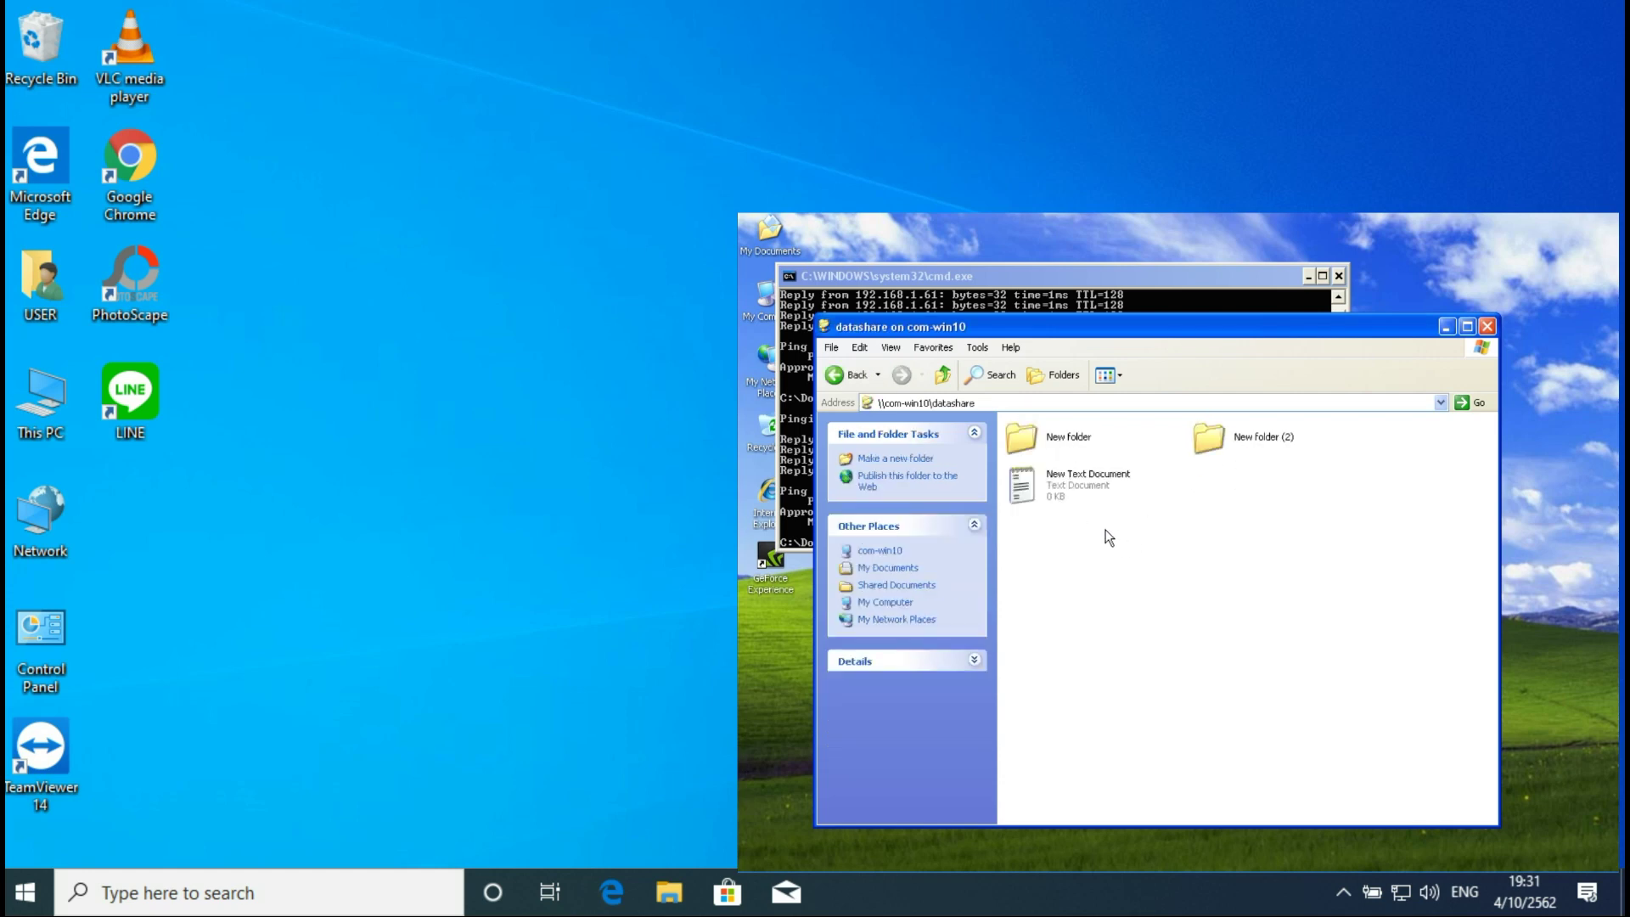
pyautogui.doubleClick(34, 416)
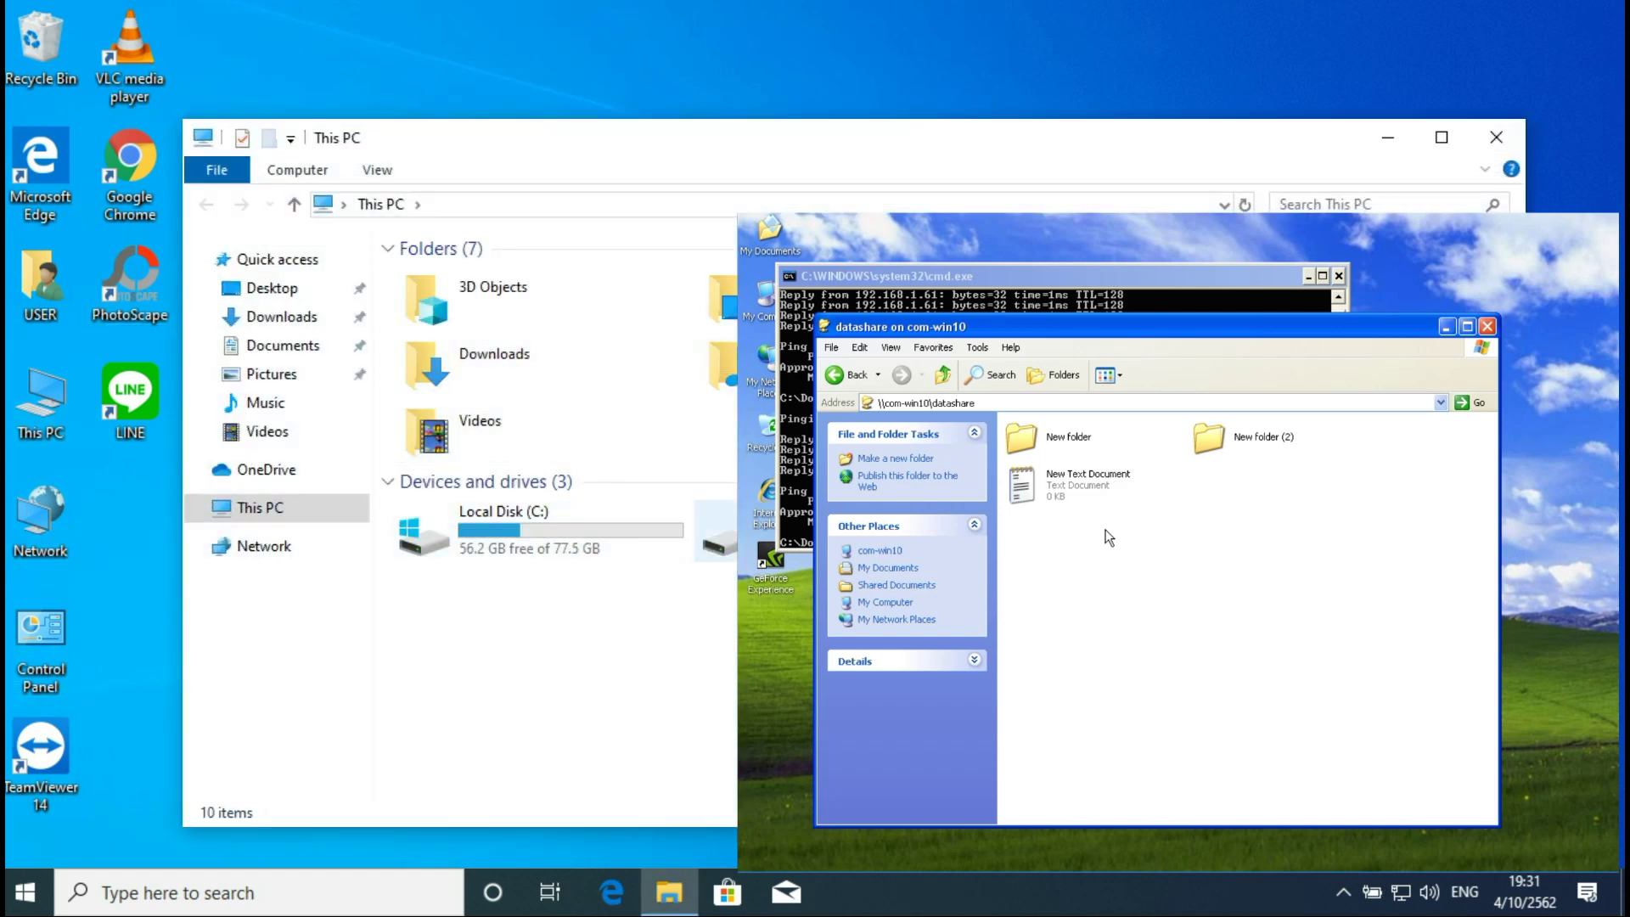
# Step: Create New Folder (3) inside the datashare folder on Local Disk (D:)
pyautogui.doubleClick(713, 530)
pyautogui.doubleClick(448, 304)
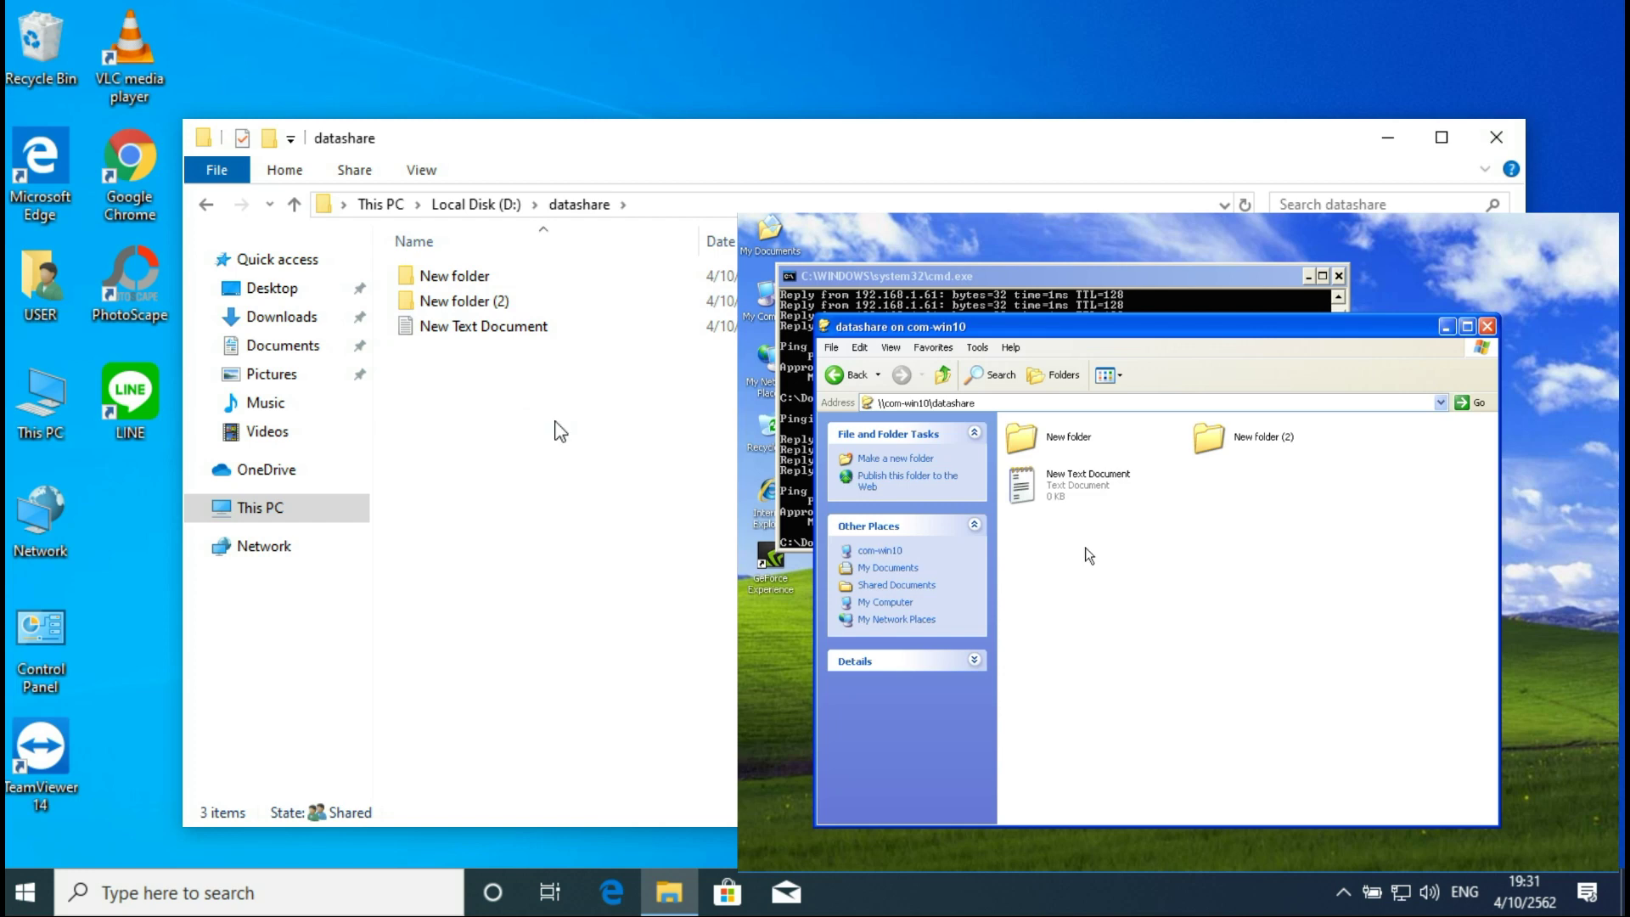
pyautogui.rightClick(1104, 558)
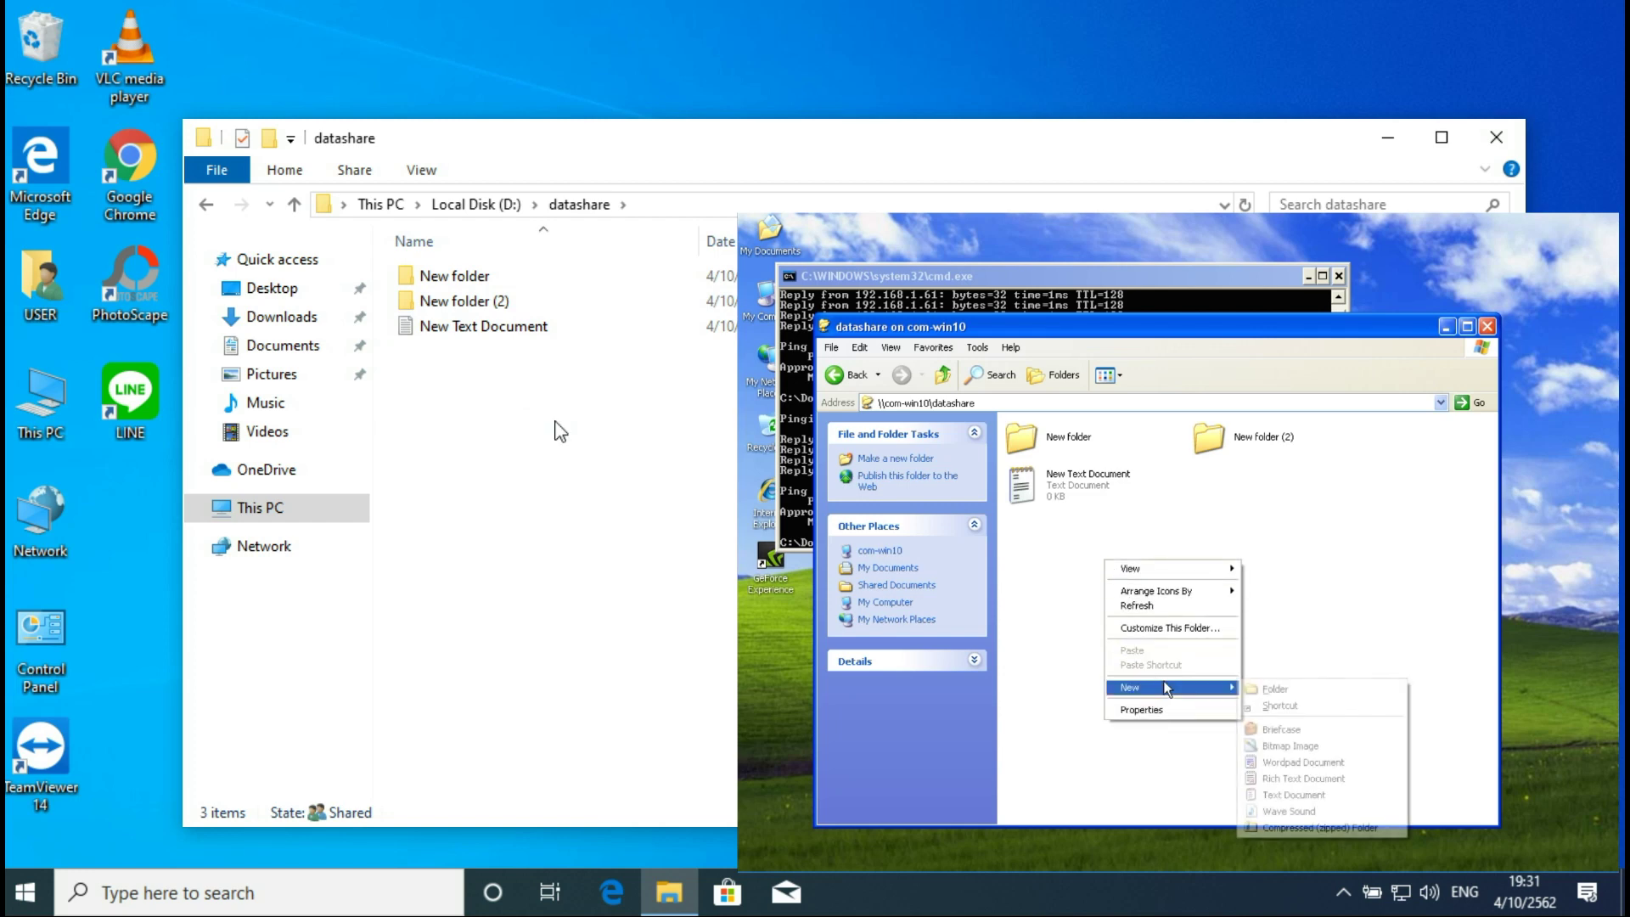
pyautogui.click(1086, 560)
pyautogui.rightClick(1086, 561)
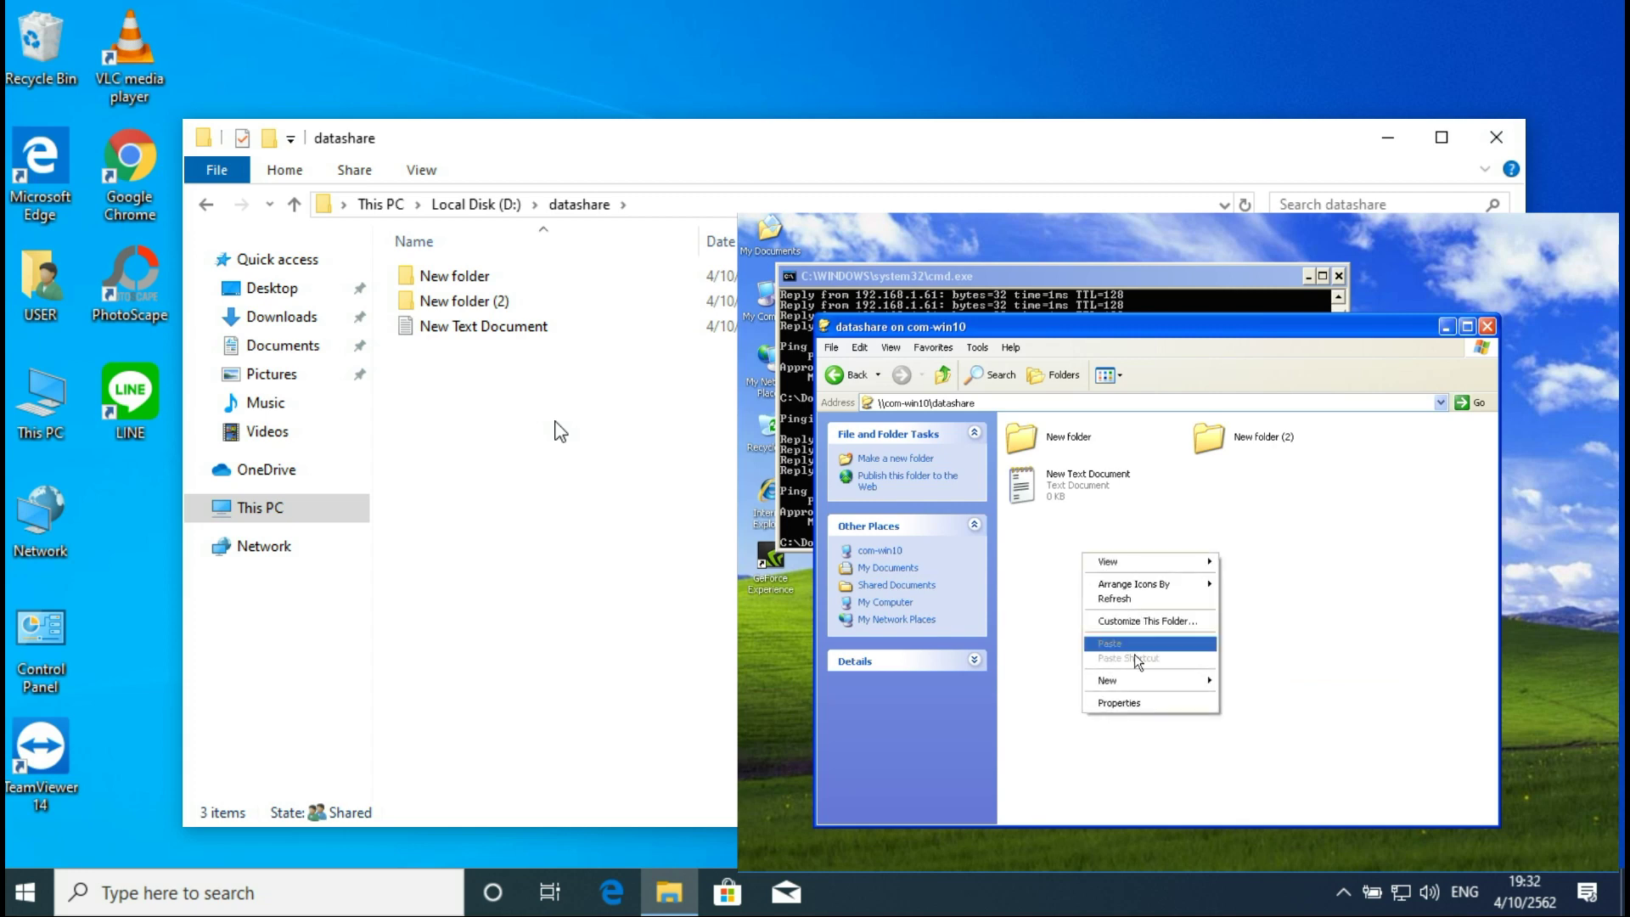
pyautogui.moveTo(1146, 681)
pyautogui.click(1251, 684)
pyautogui.click(1232, 687)
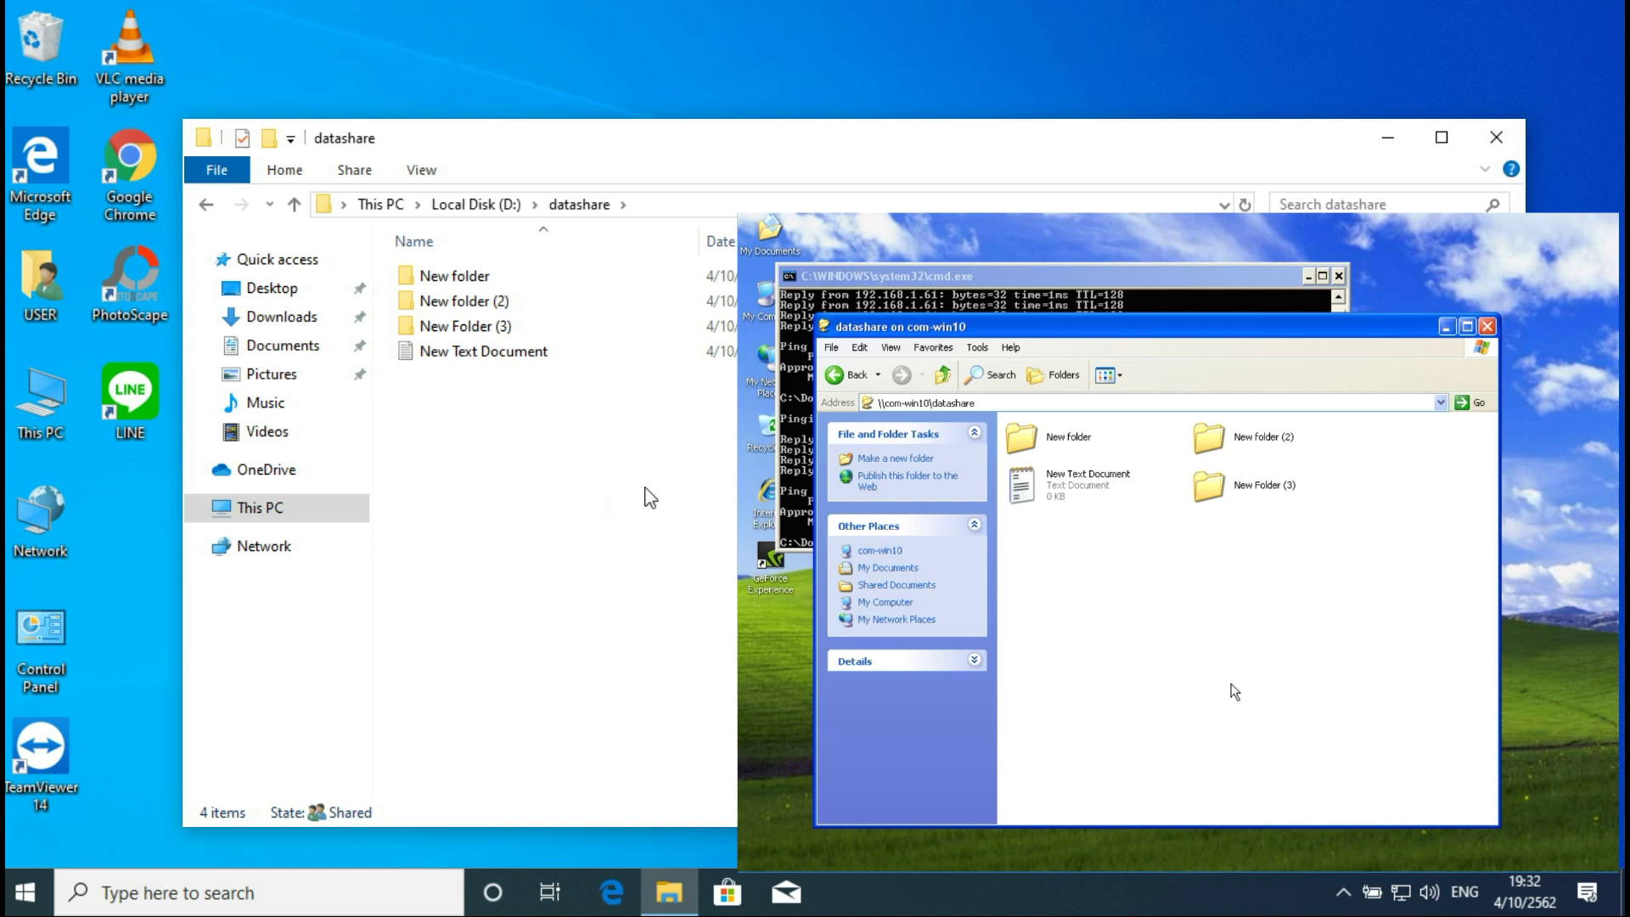
# Step: Go back and reach the shares by replacing com-win10 with 192.168.1.61 in the address
pyautogui.click(846, 374)
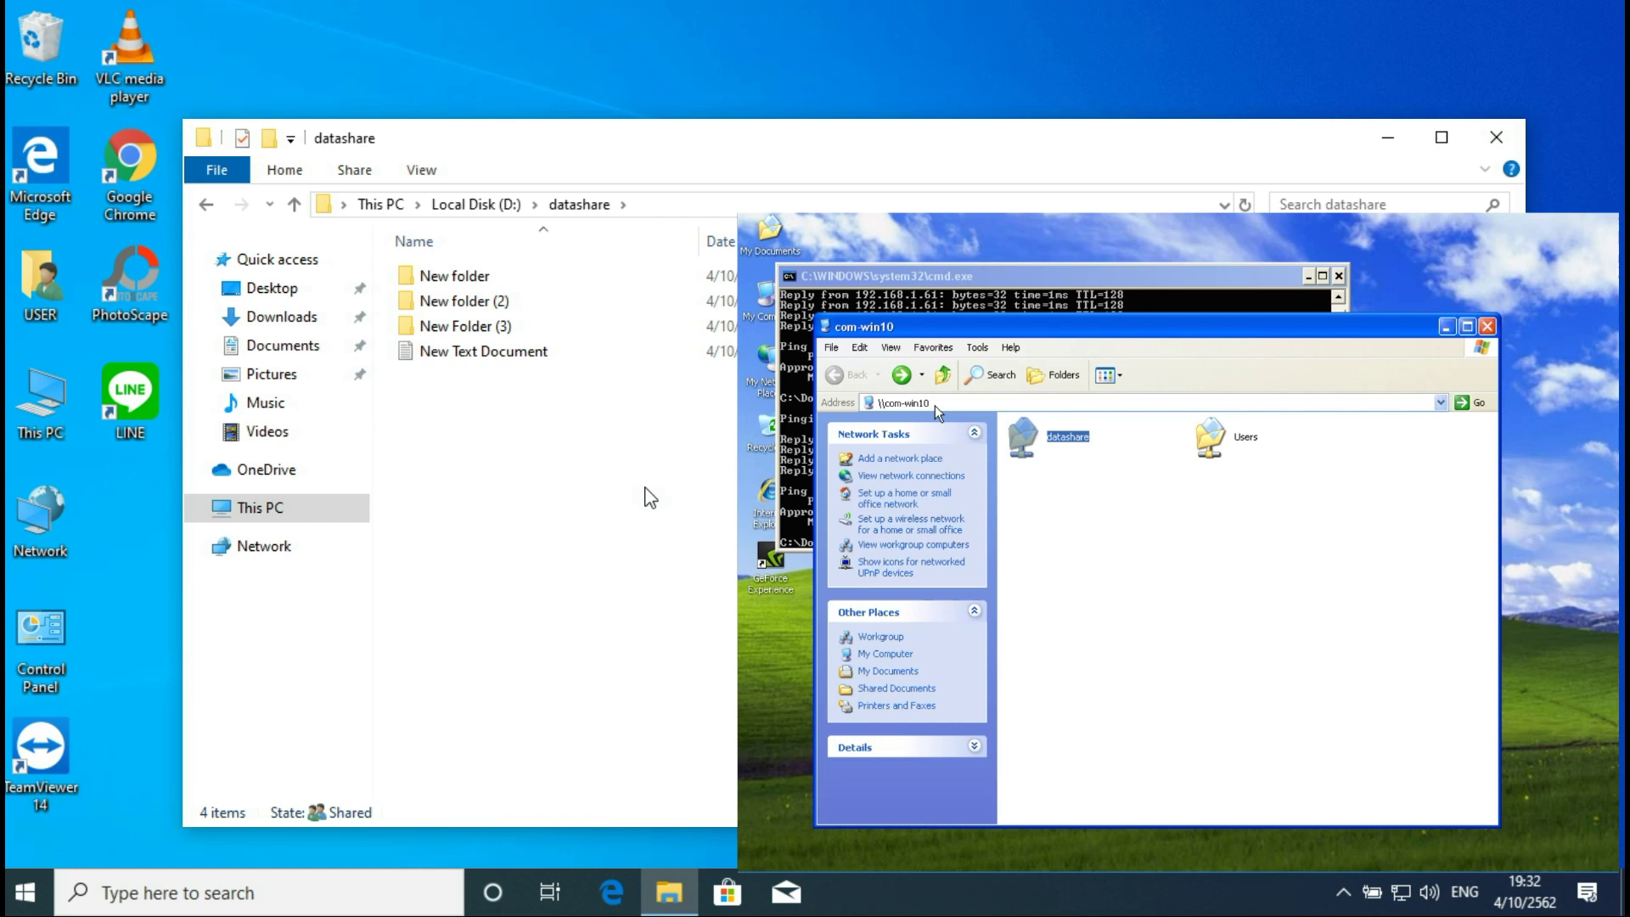
pyautogui.doubleClick(901, 402)
pyautogui.press('BackSpace')
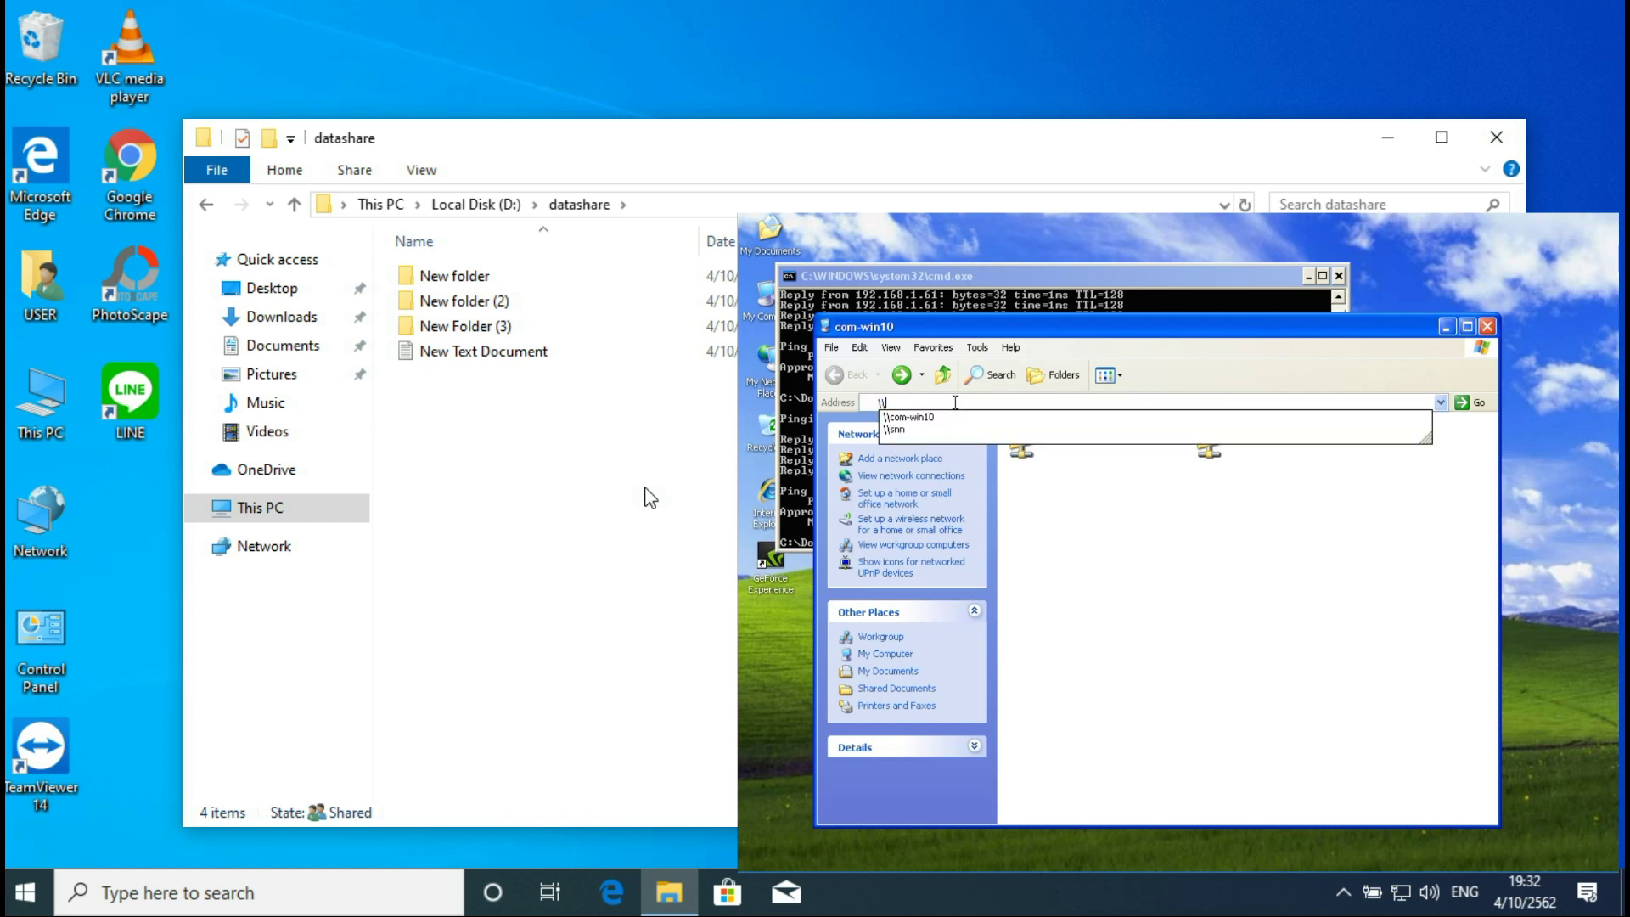
pyautogui.write('192.')
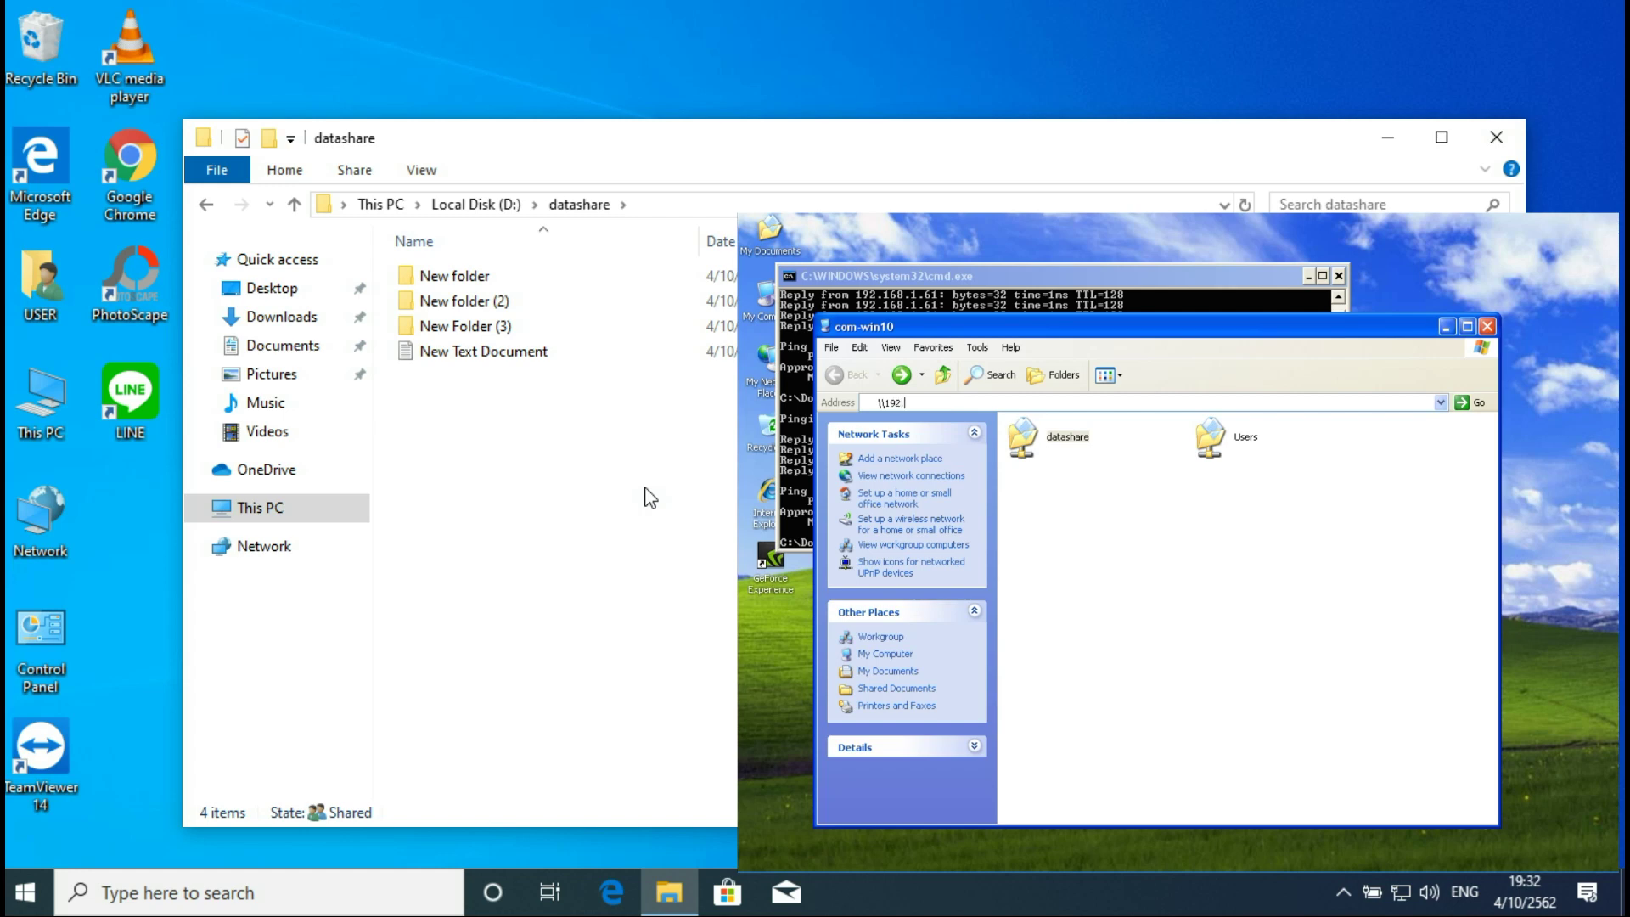
pyautogui.write('168.1.61')
pyautogui.press('Return')
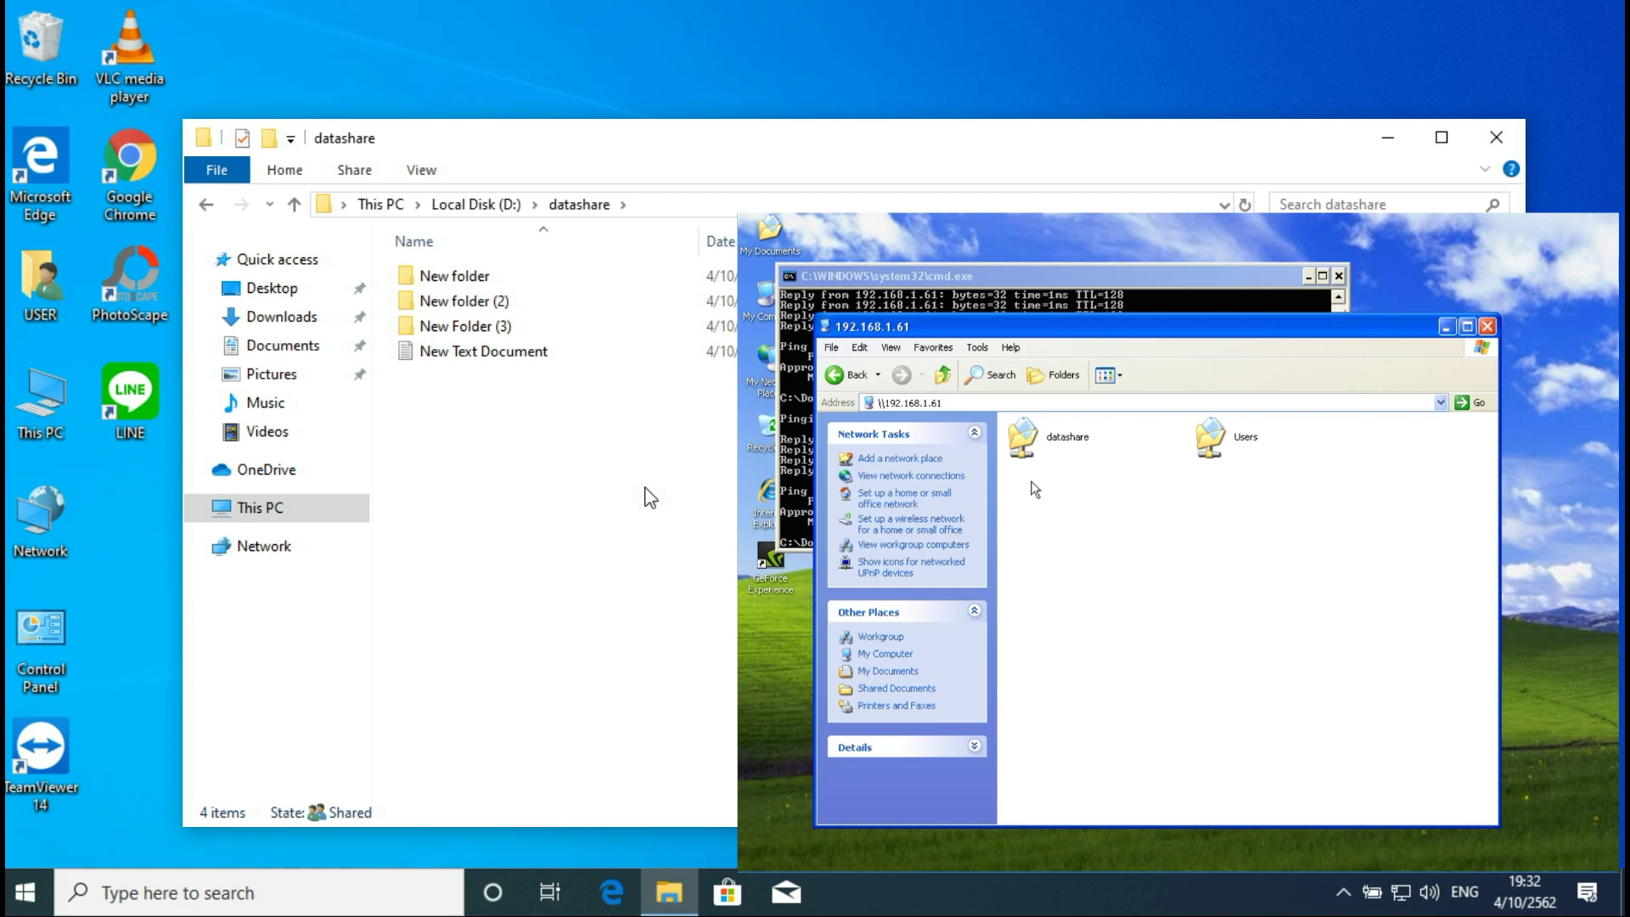
pyautogui.moveTo(1166, 338); pyautogui.dragTo(1348, 374)
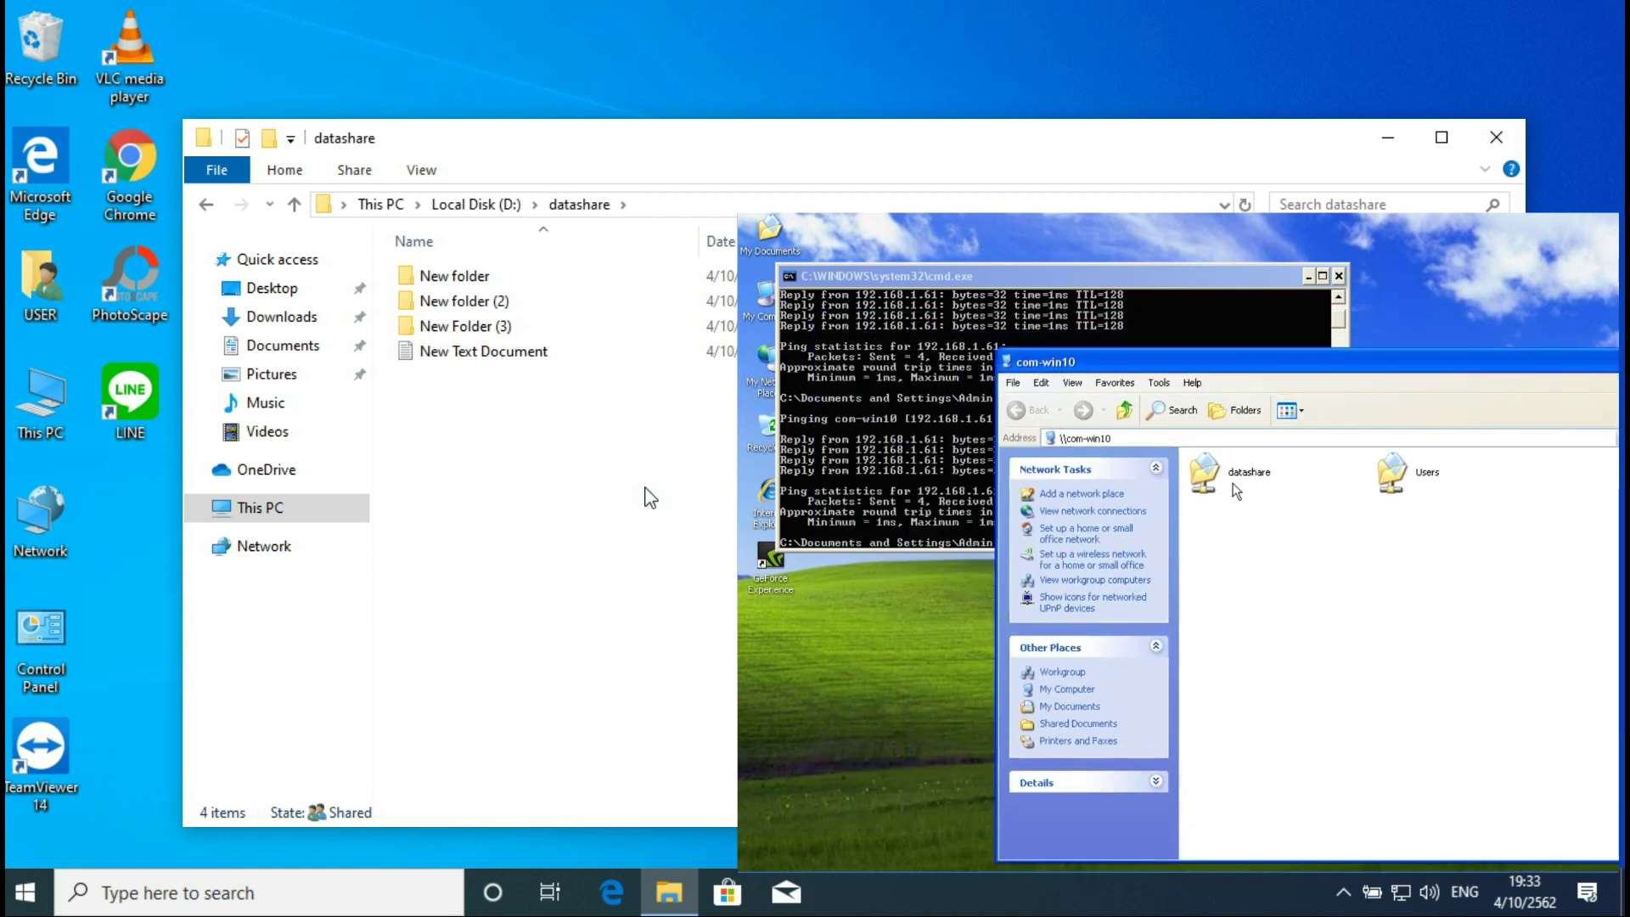
# Step: Map com-win10's datashare as network drive Z: and confirm it appears in My Computer
pyautogui.click(1306, 276)
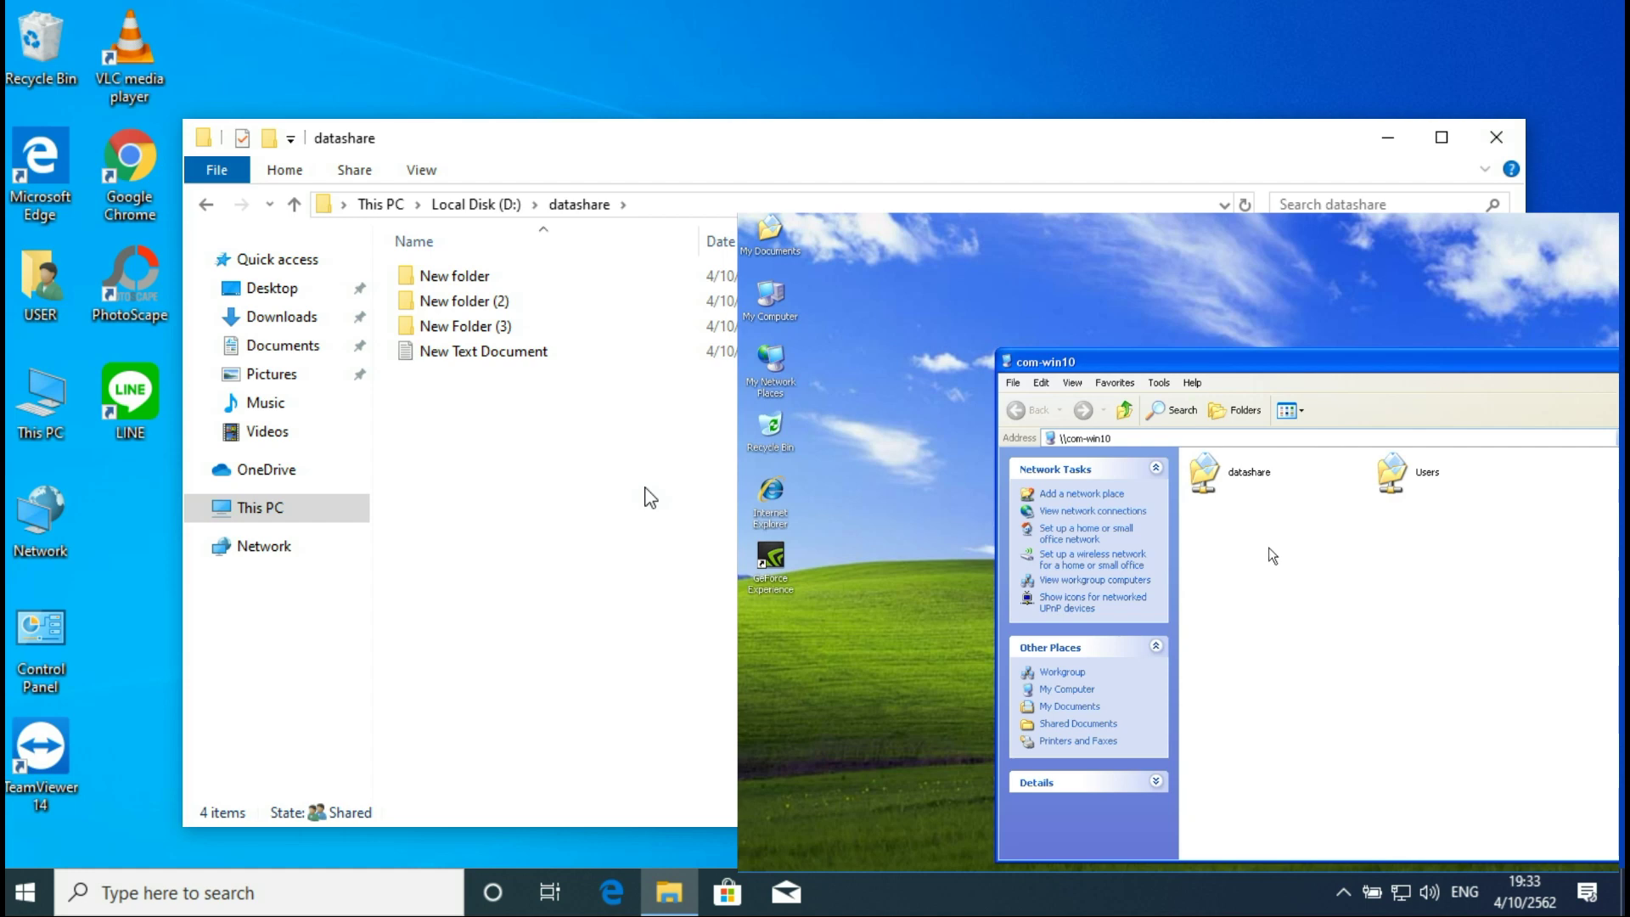
pyautogui.rightClick(1233, 475)
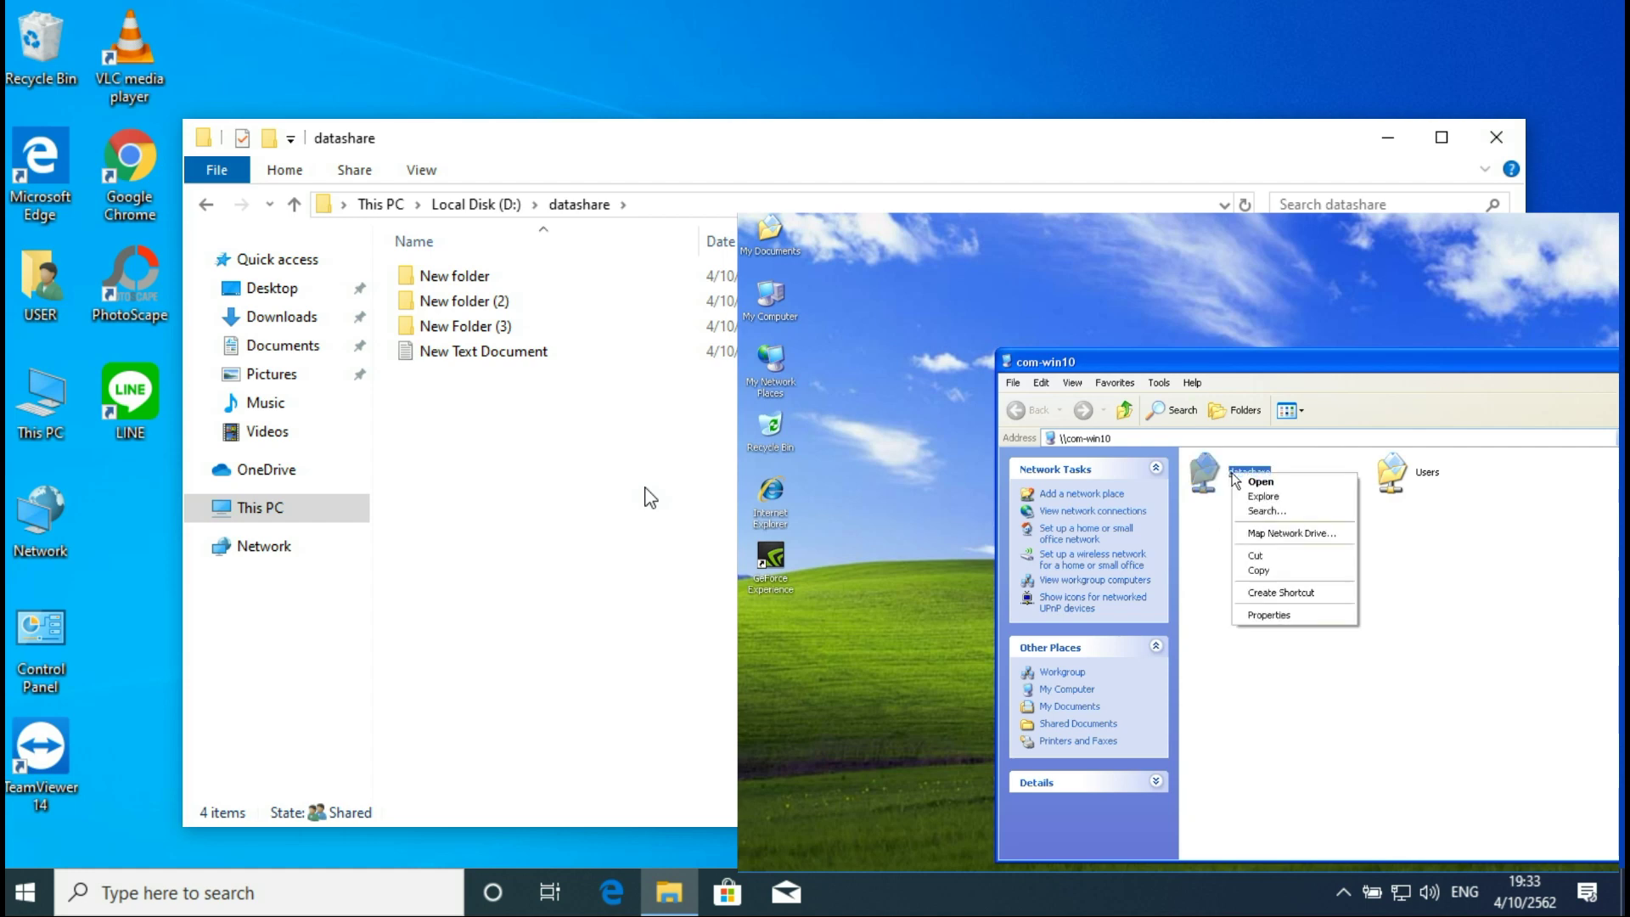
pyautogui.click(1298, 539)
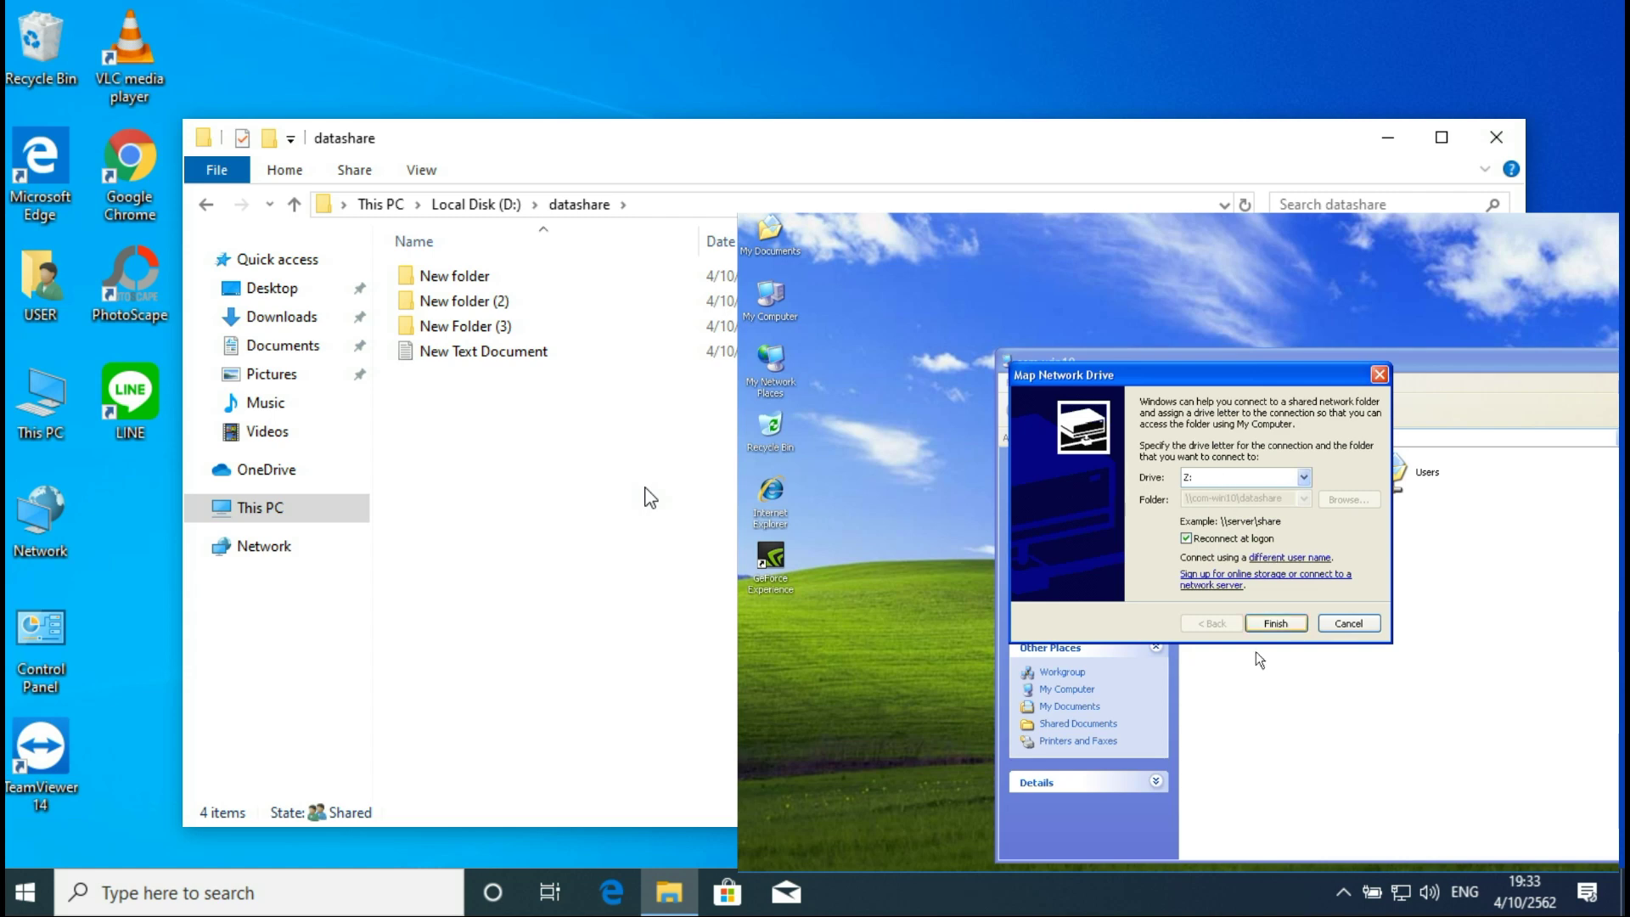
pyautogui.click(1272, 630)
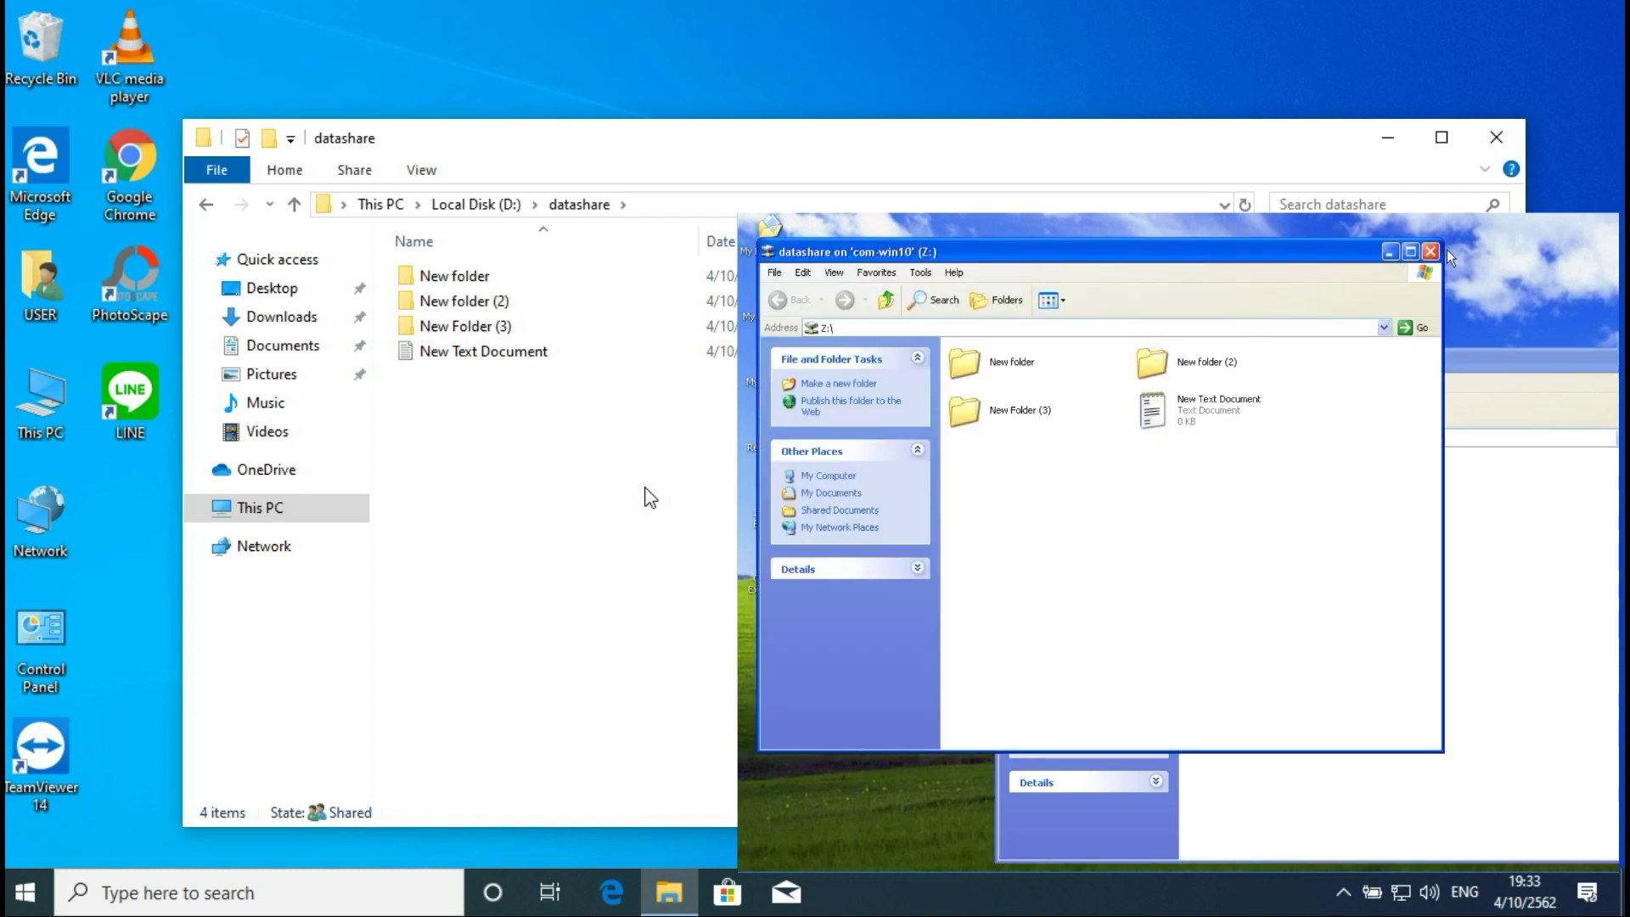
pyautogui.click(1429, 246)
pyautogui.doubleClick(776, 305)
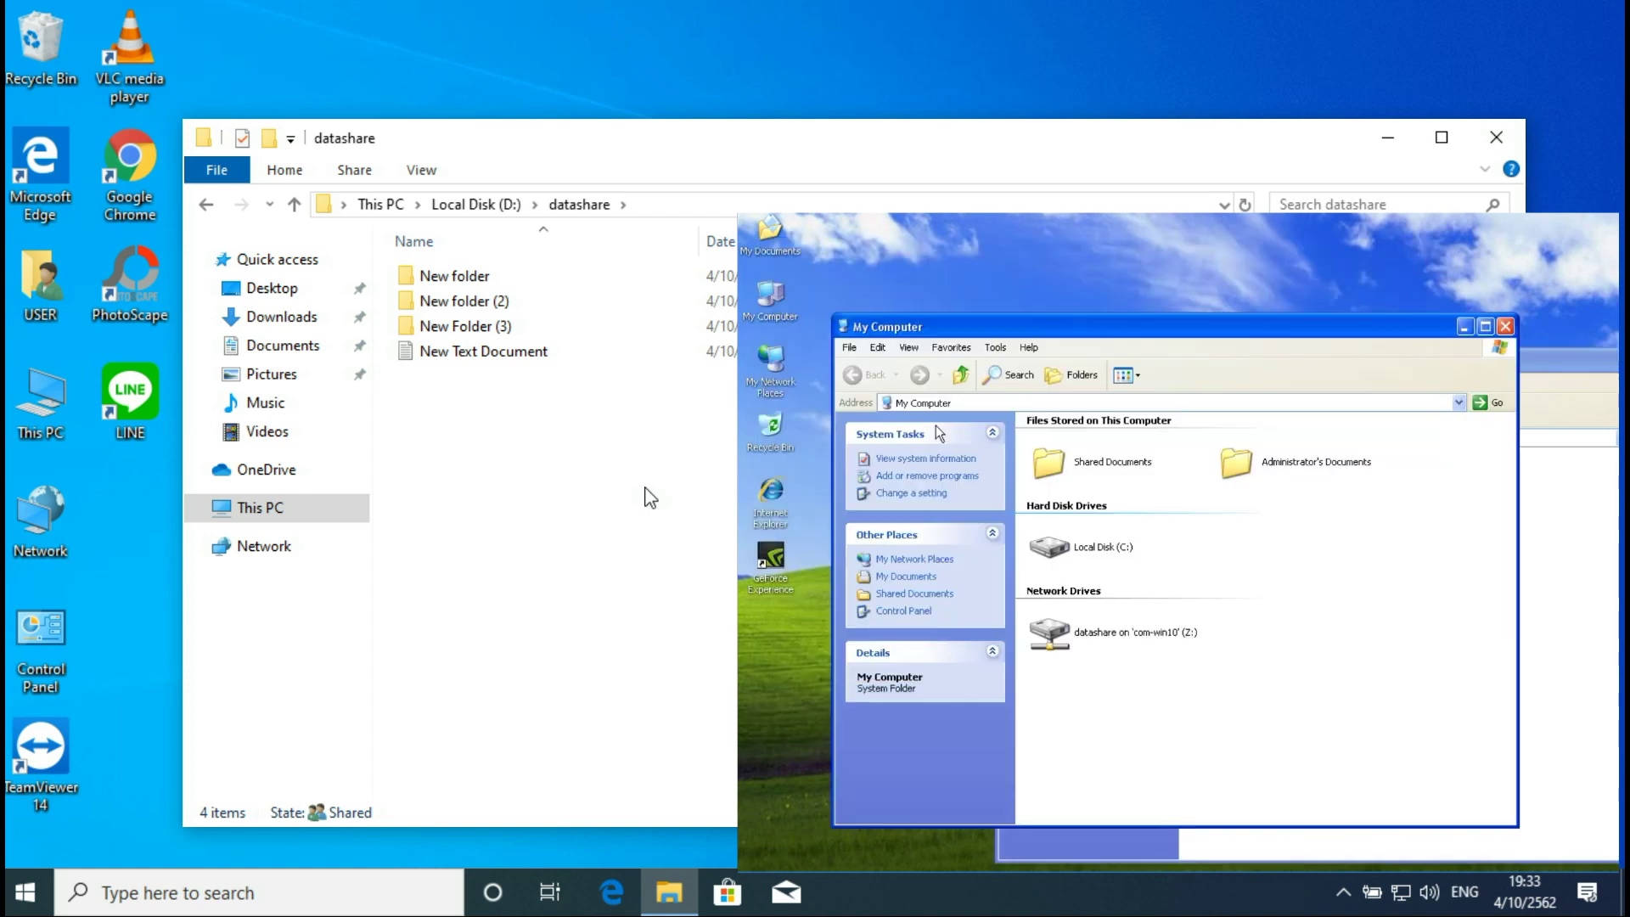
# Step: Create a desktop shortcut to the datashare share and test-open it
pyautogui.moveTo(1137, 660)
pyautogui.click(1465, 327)
pyautogui.rightClick(1236, 478)
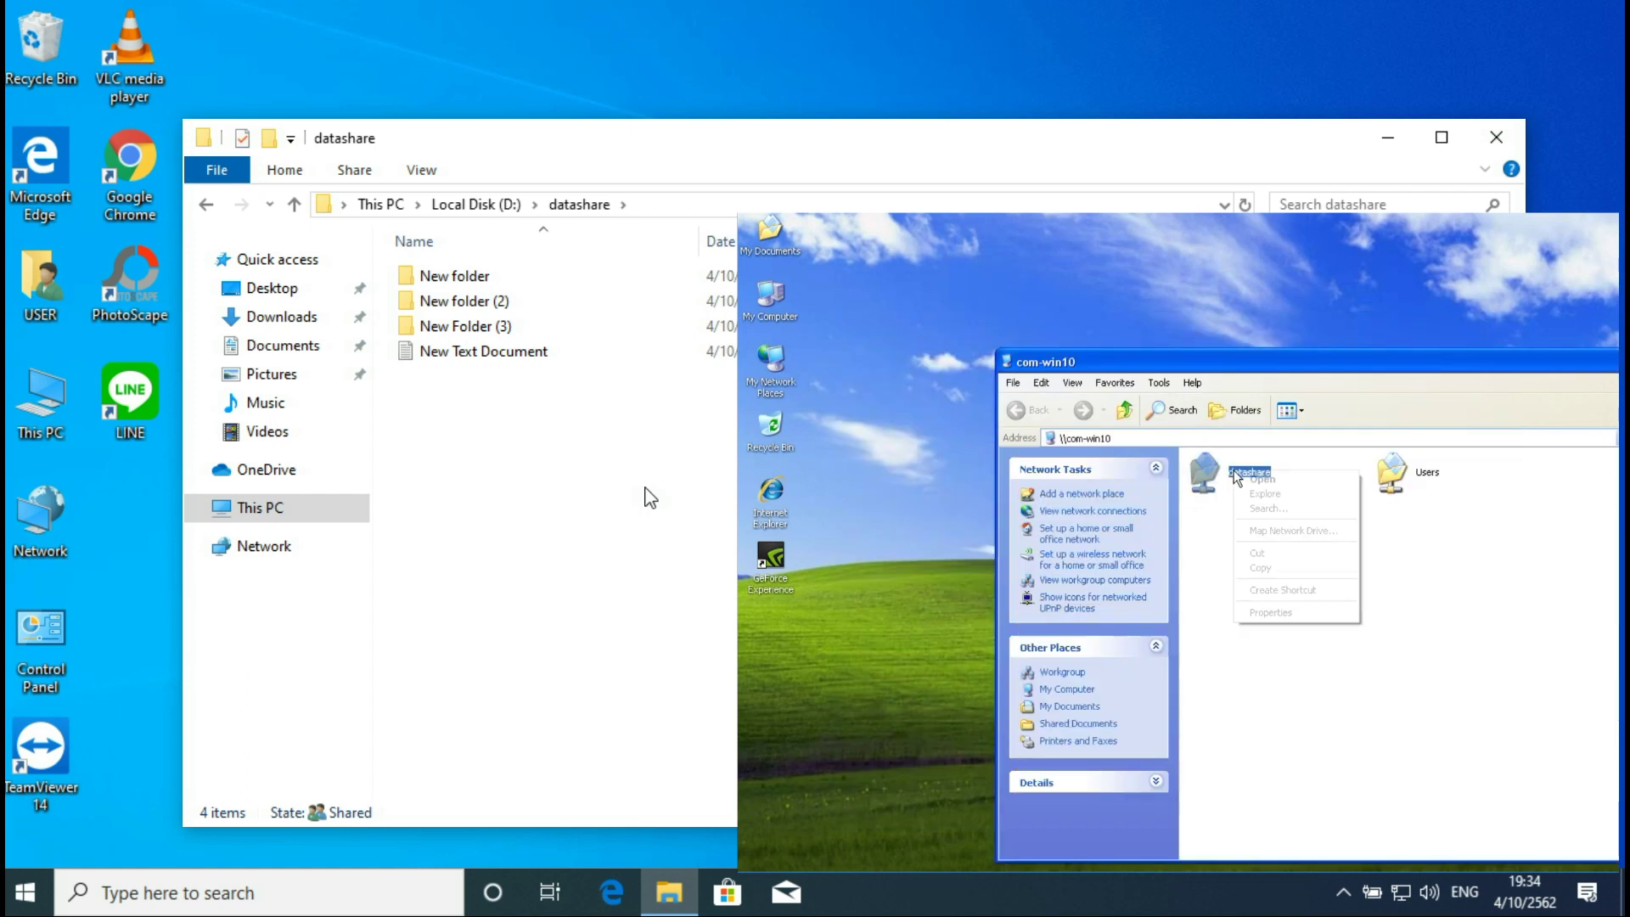
pyautogui.click(1268, 598)
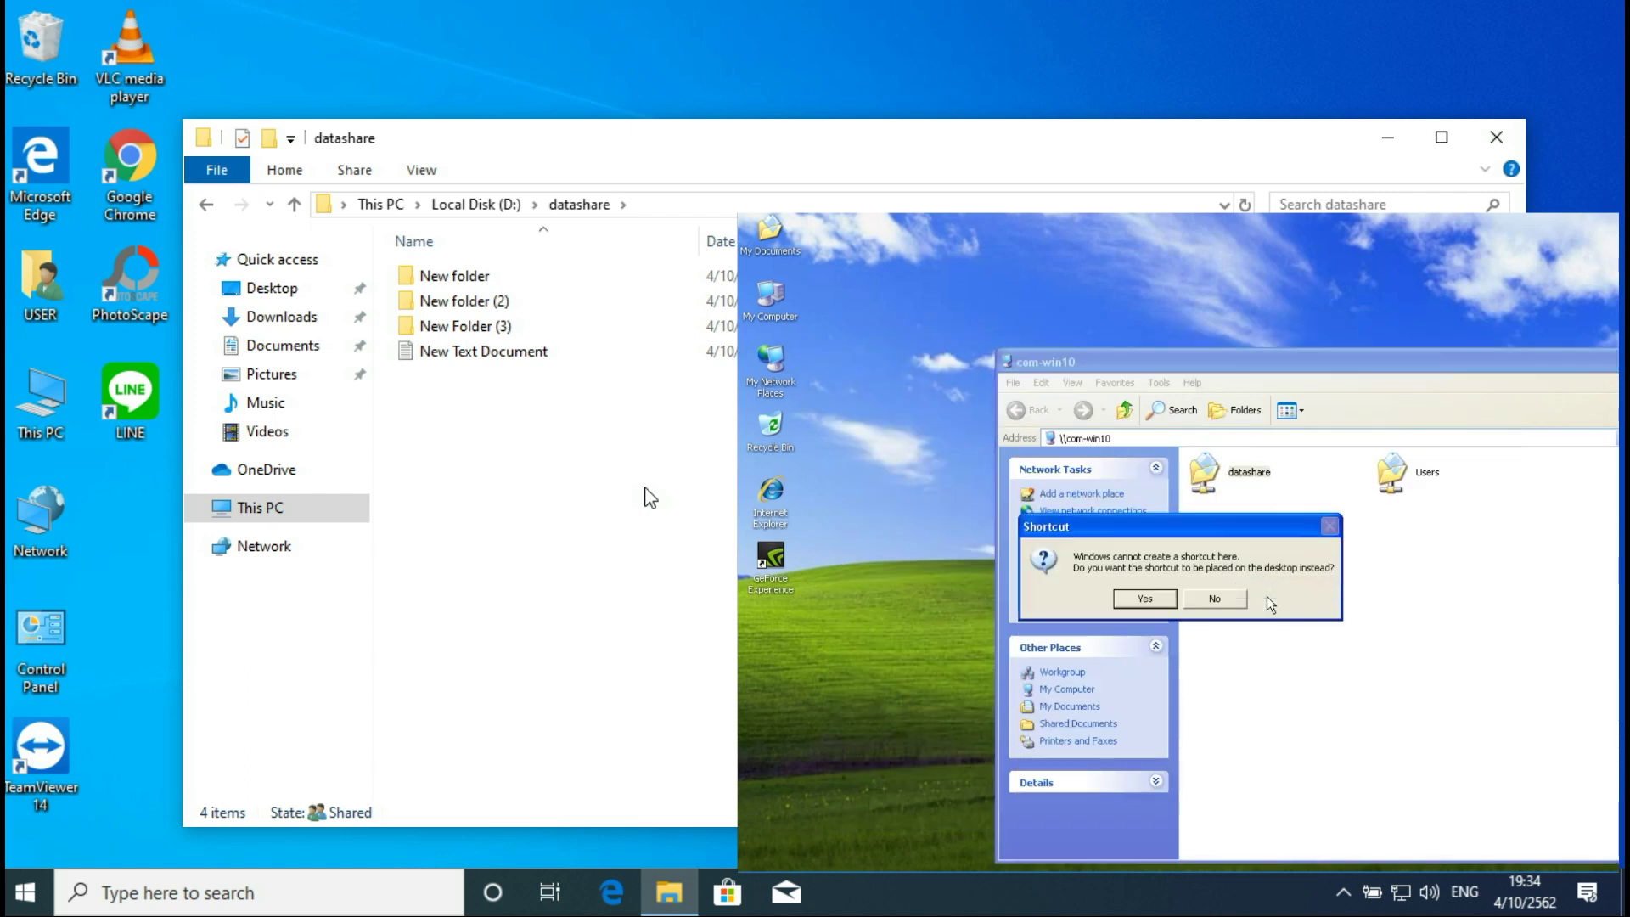
pyautogui.click(1143, 603)
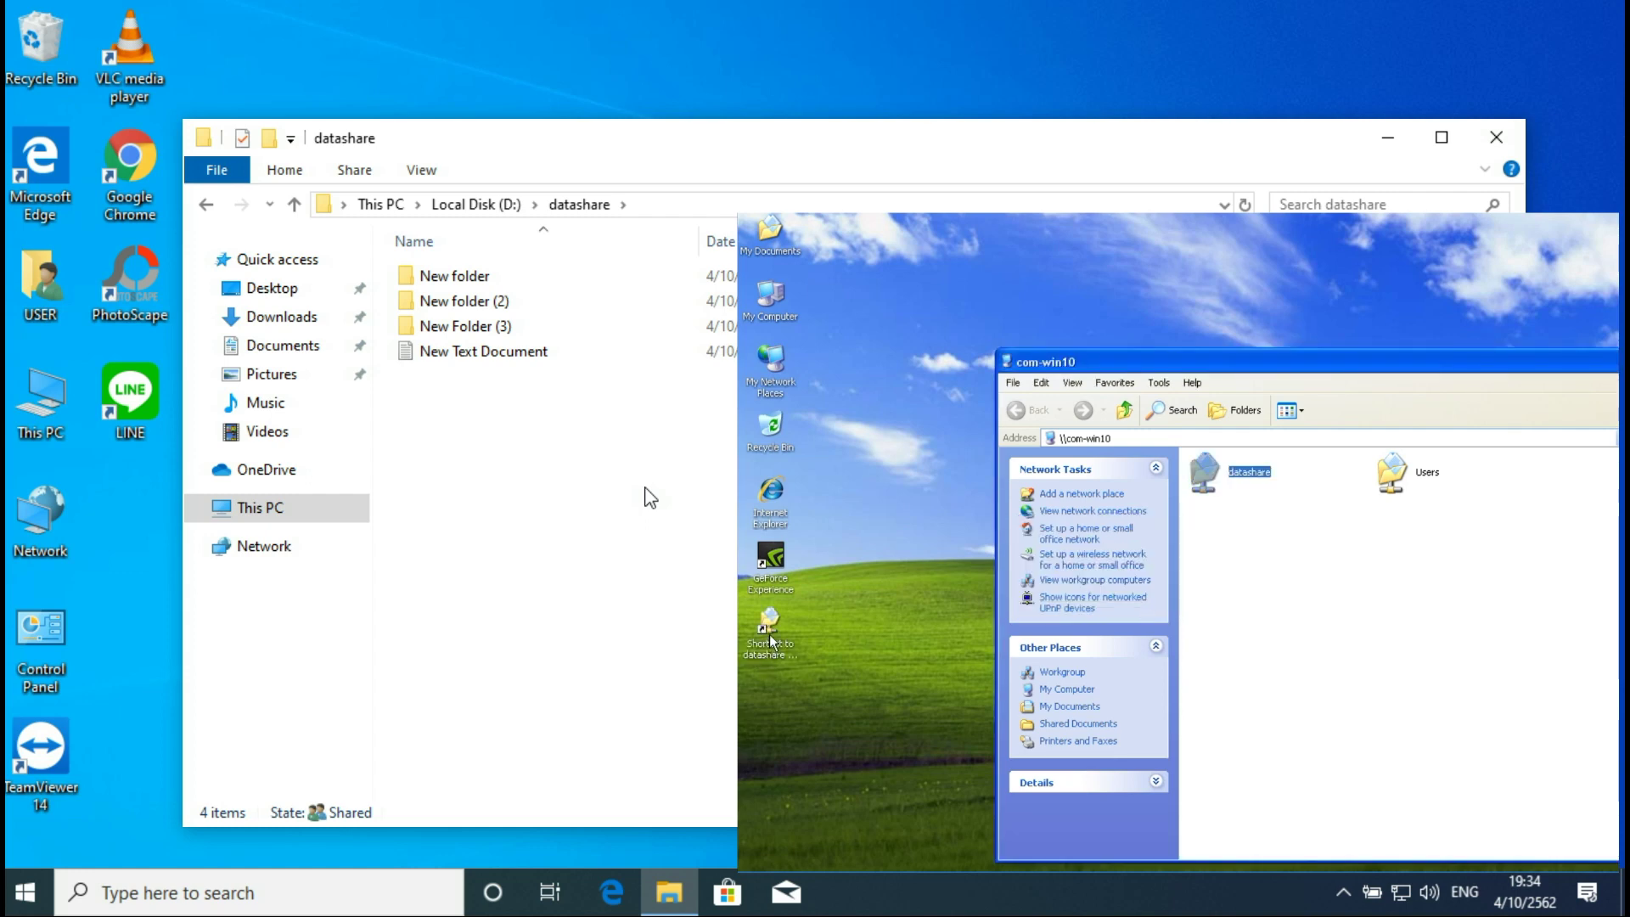
pyautogui.doubleClick(769, 634)
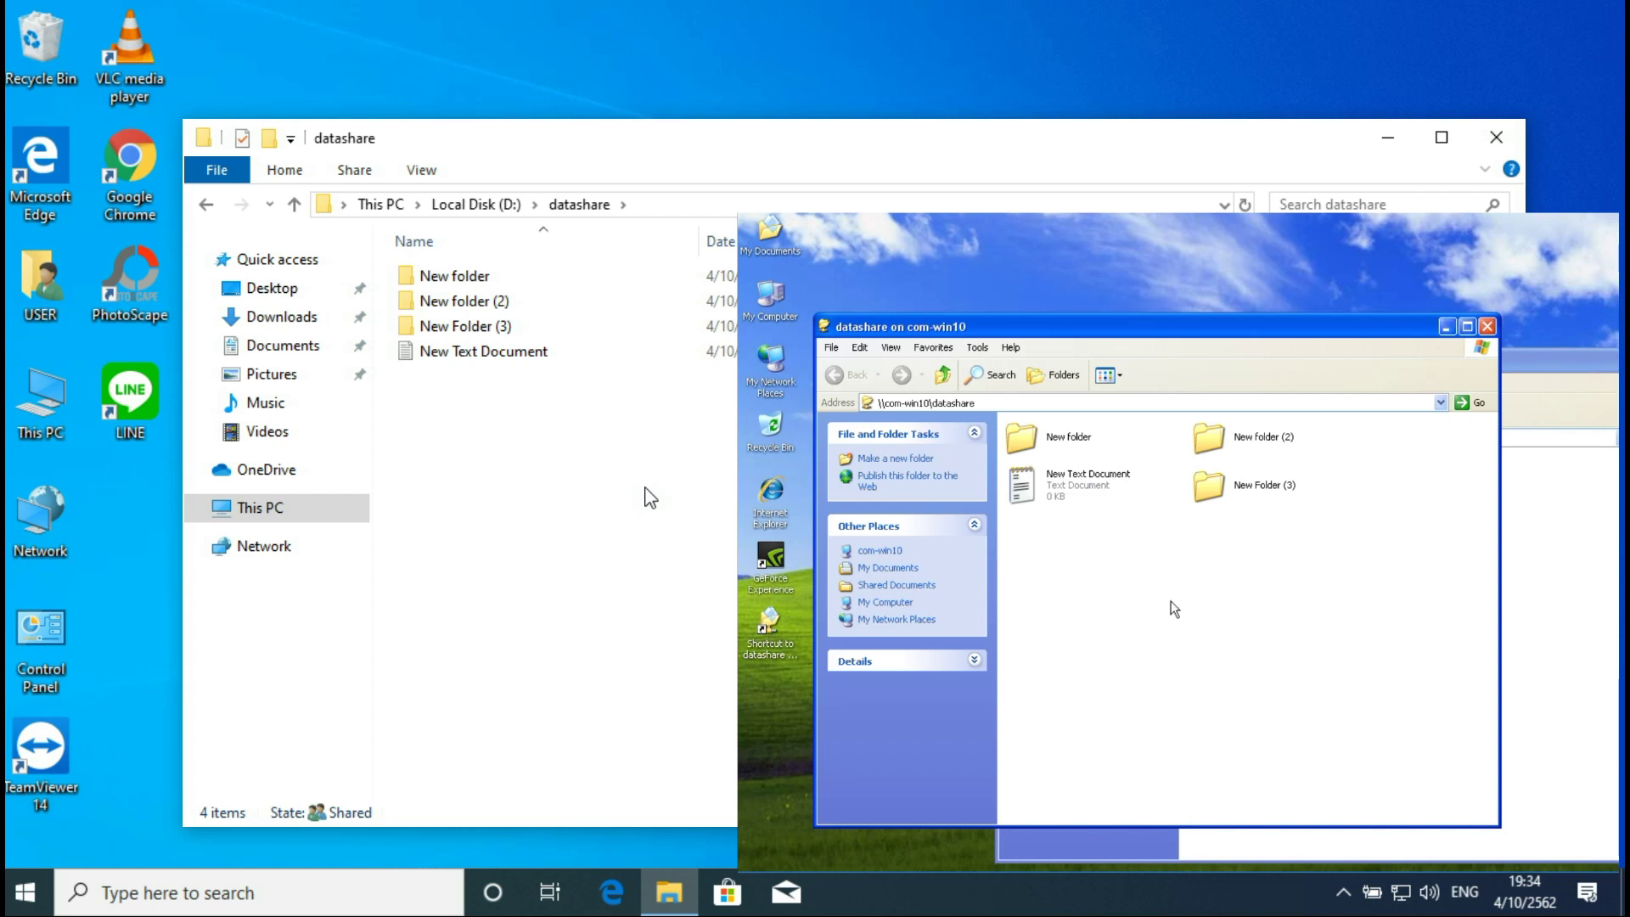
pyautogui.click(1486, 326)
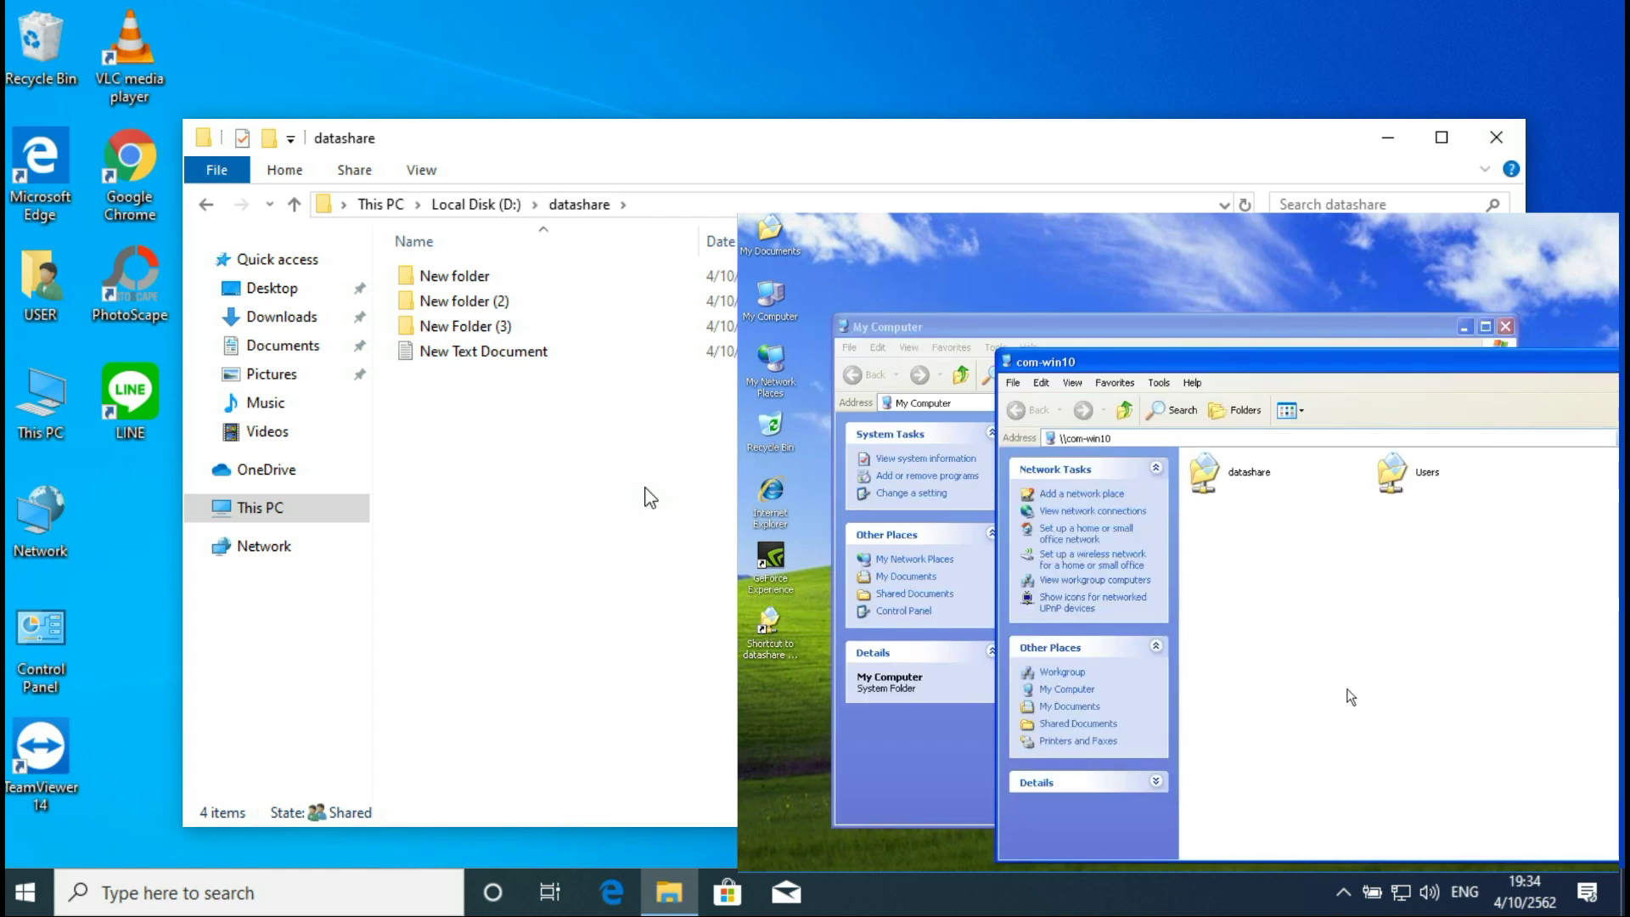
# Step: Disconnect the datashare Z: network drive in My Computer and close the window
pyautogui.click(957, 334)
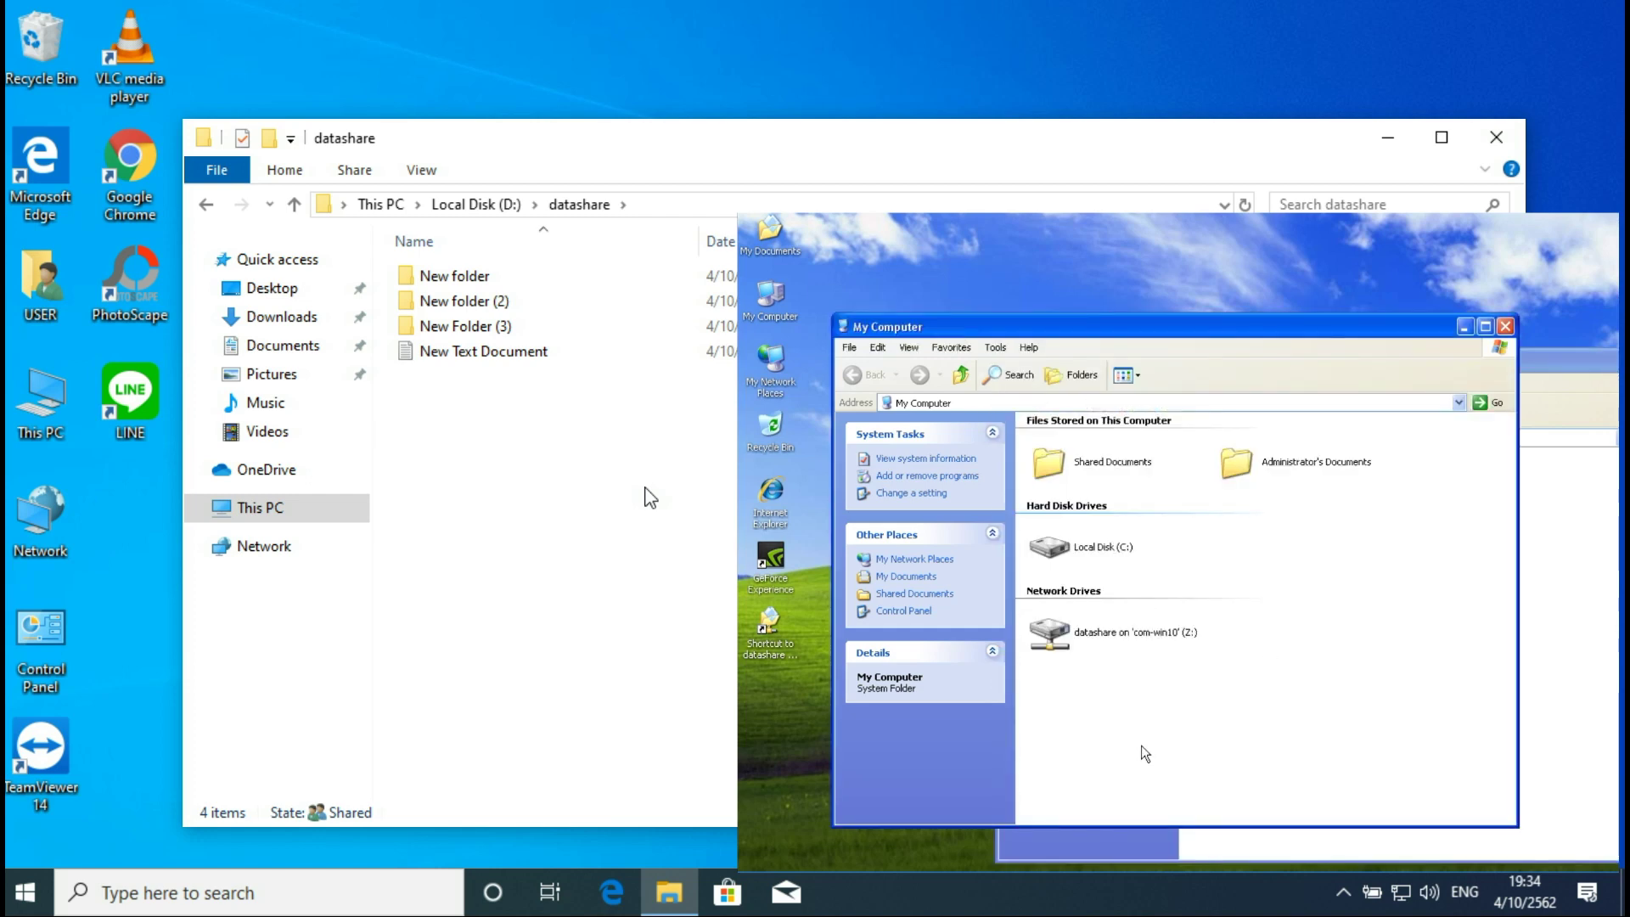
pyautogui.rightClick(1090, 638)
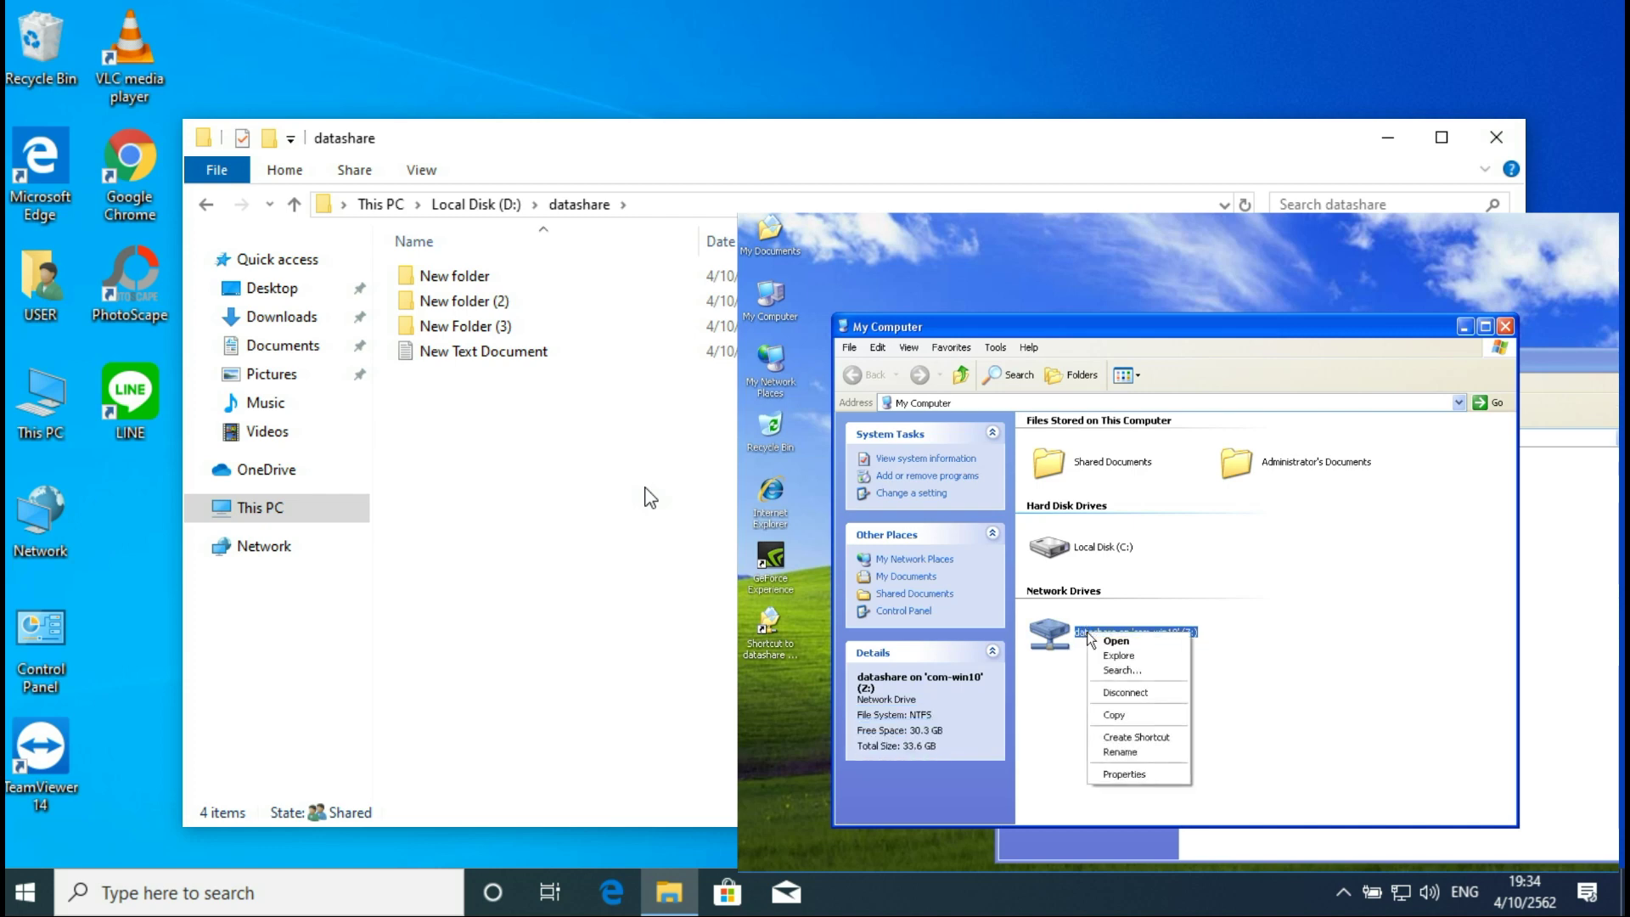
pyautogui.click(1136, 697)
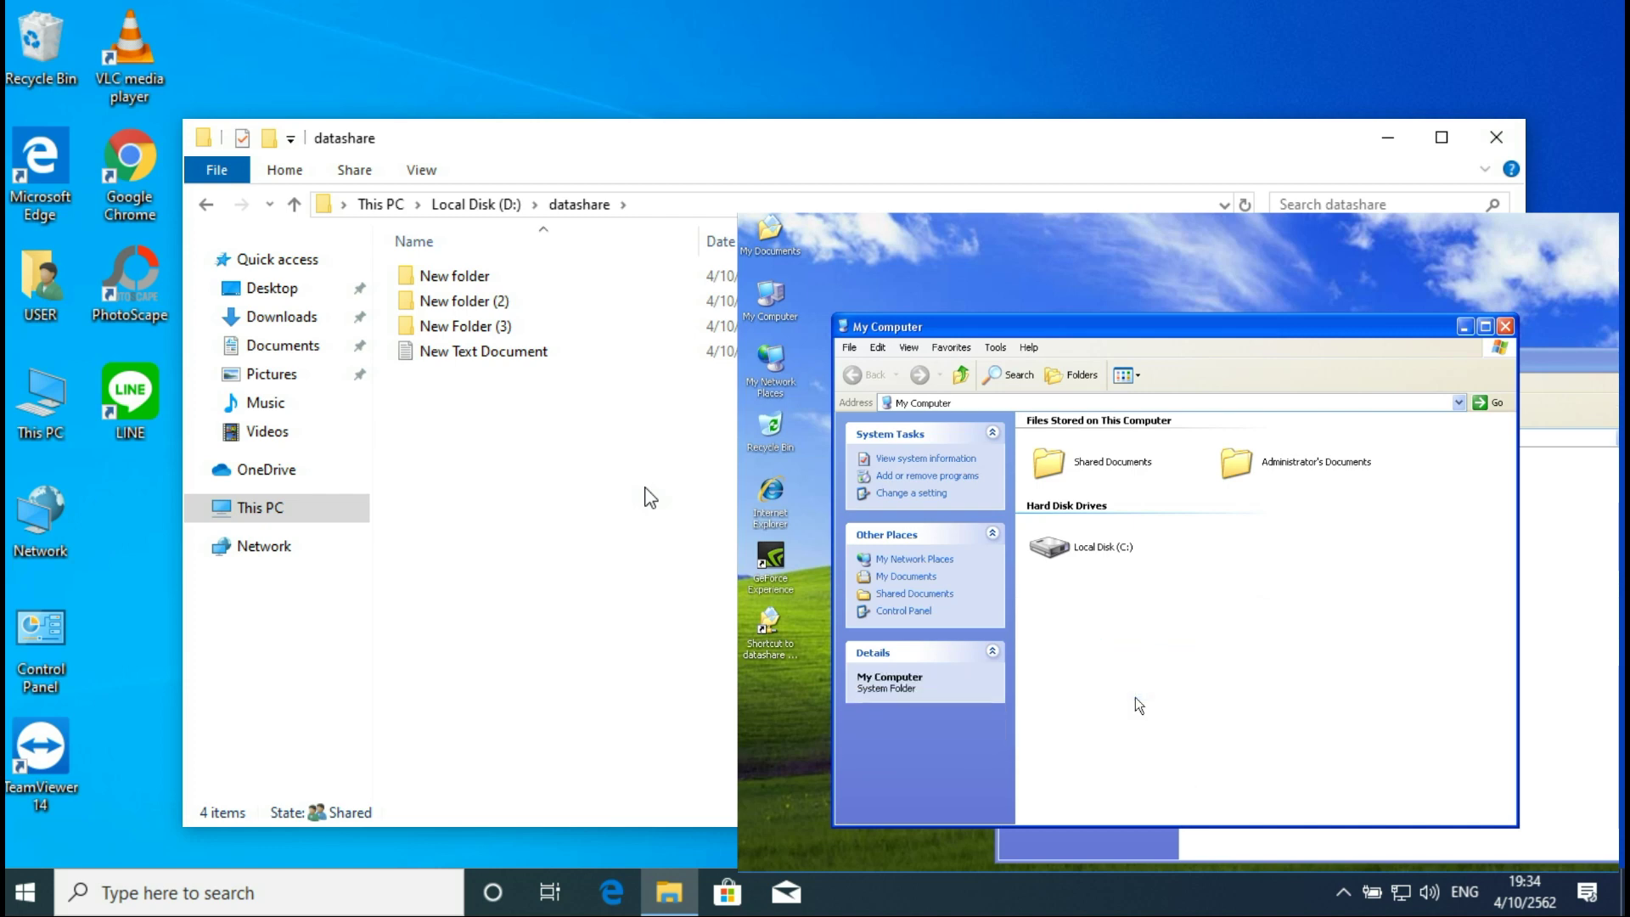
pyautogui.click(1505, 326)
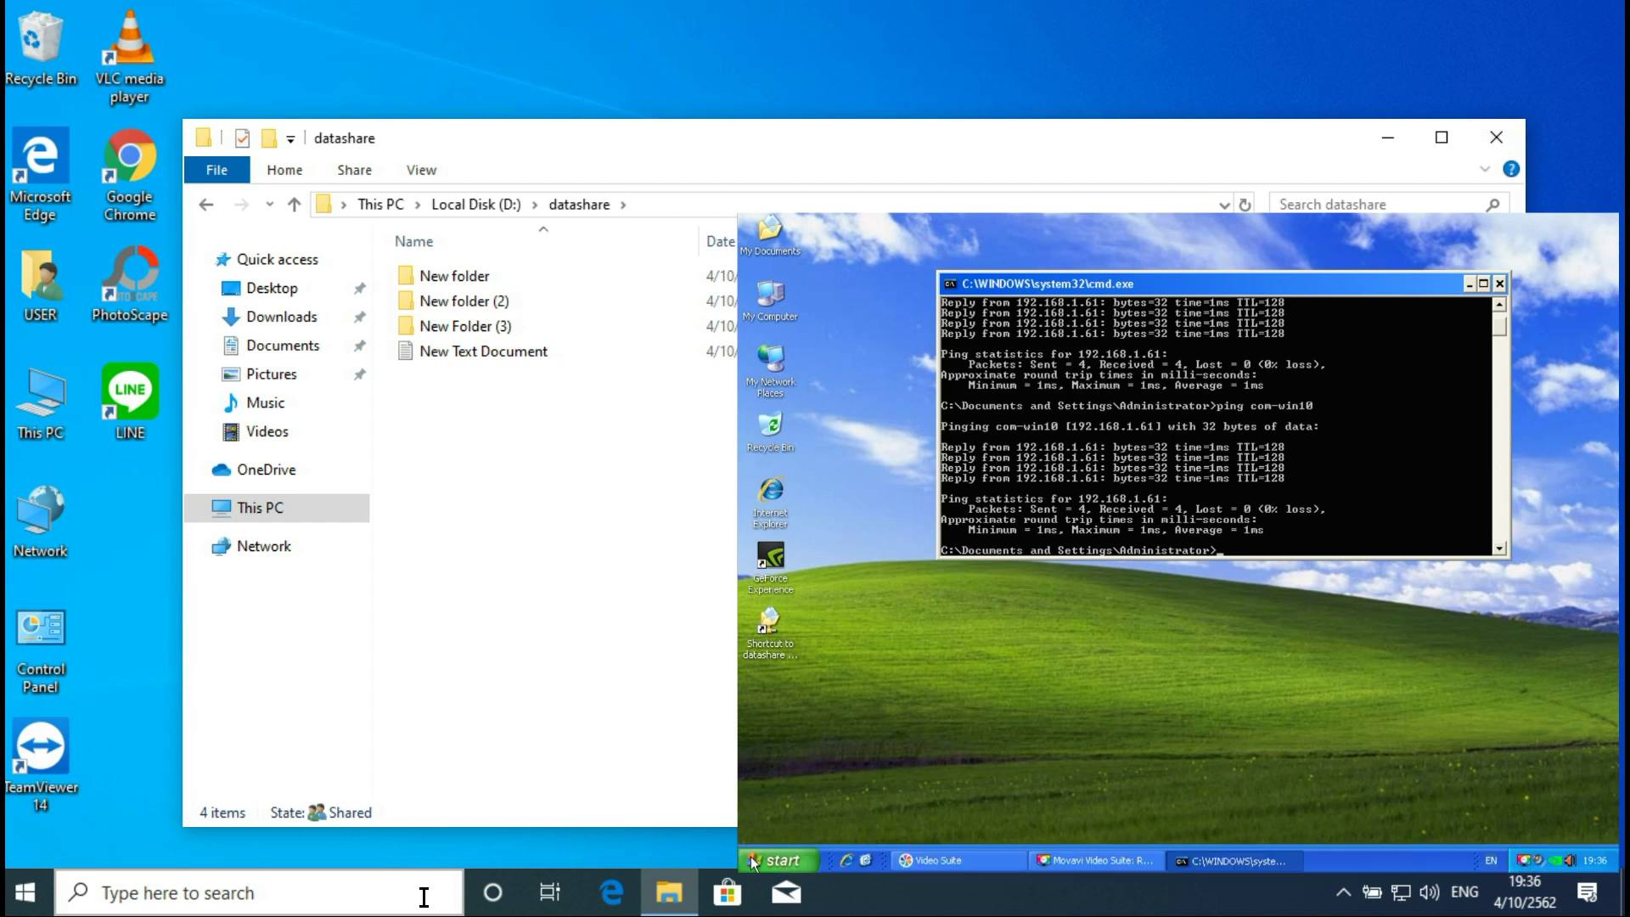
# Step: Open \\com-win10 from Run and re-run the previous ping to com-win10 in Command Prompt
pyautogui.click(768, 860)
pyautogui.click(933, 798)
pyautogui.click(856, 842)
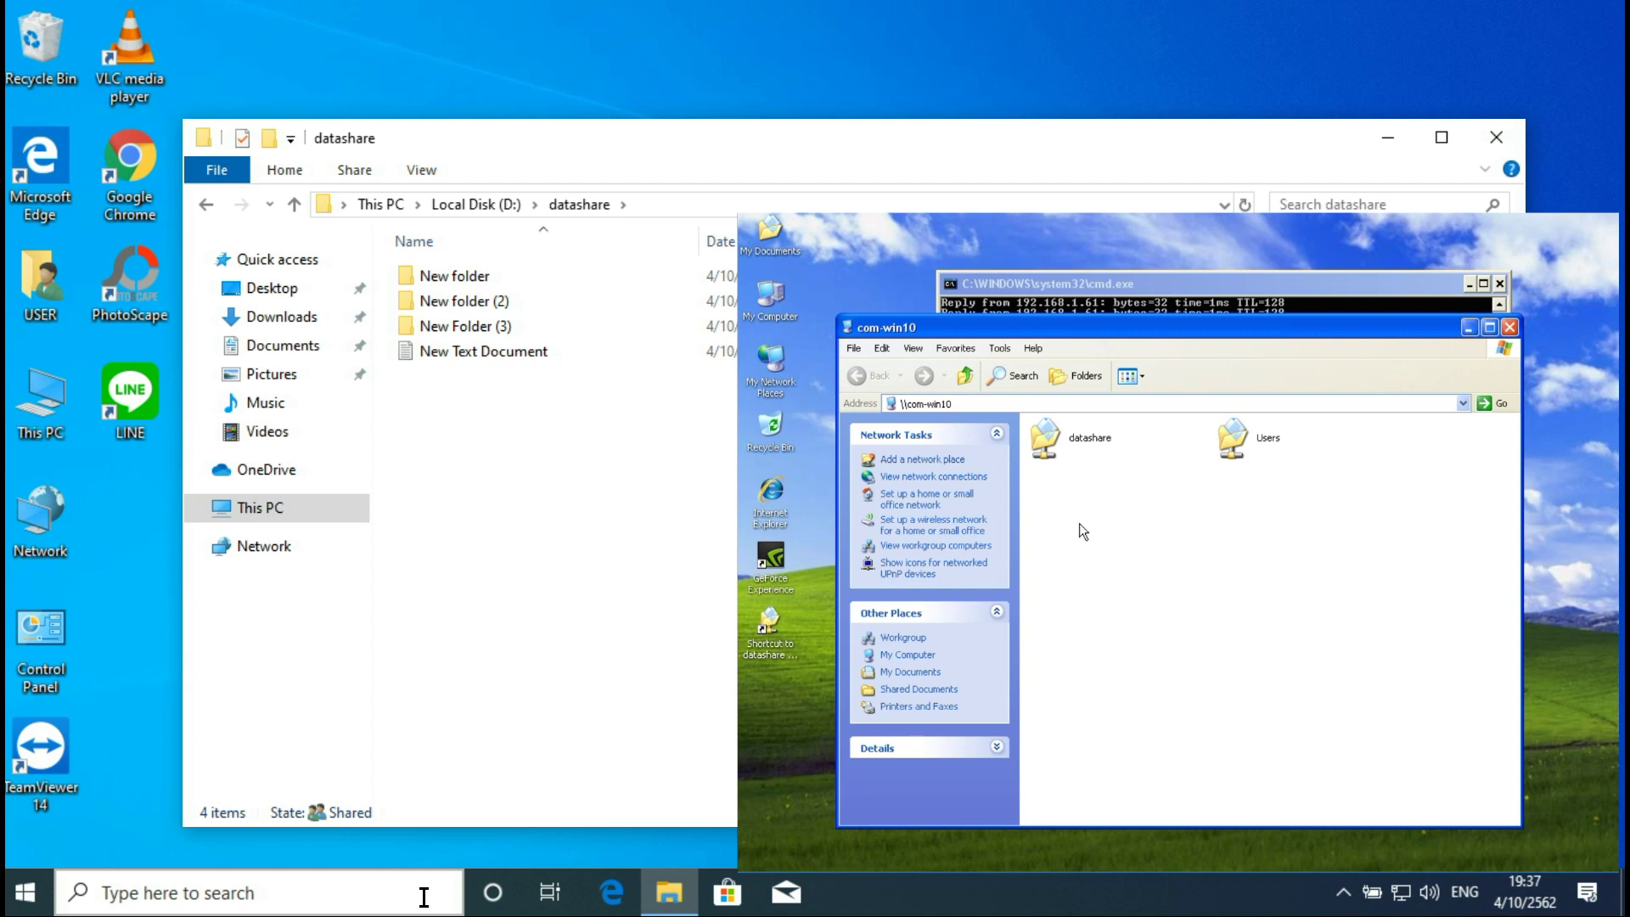
pyautogui.click(1229, 278)
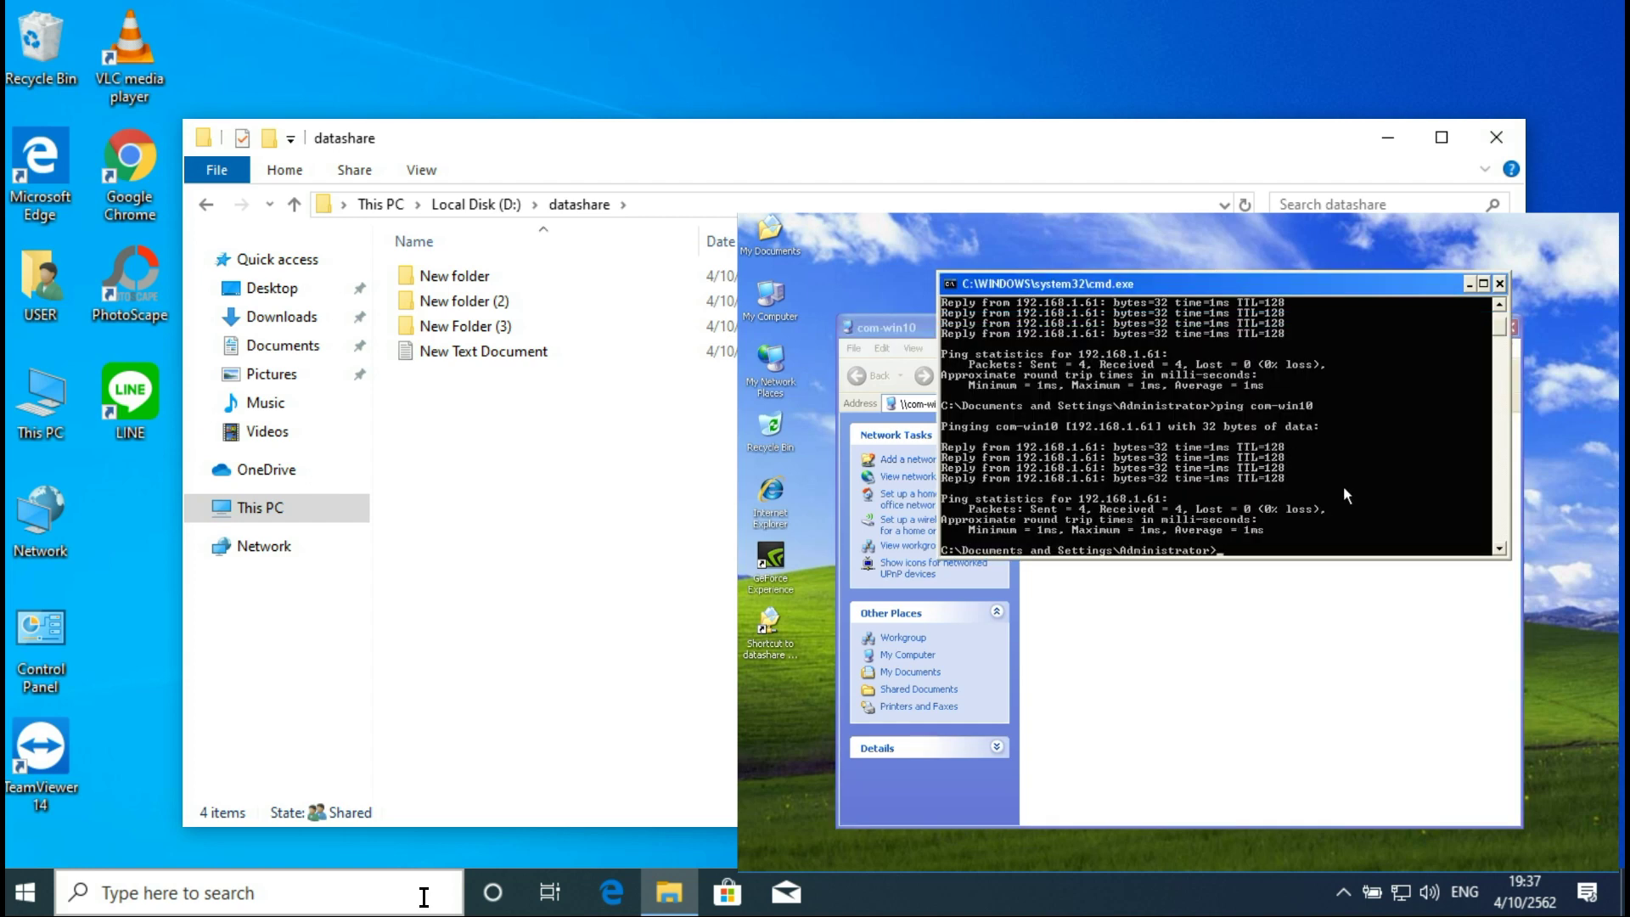
pyautogui.press('Up')
pyautogui.press('Return')
# Step: Run net use y: \\192.168.1.61\datashare to map the share as drive Y:
pyautogui.write('use')
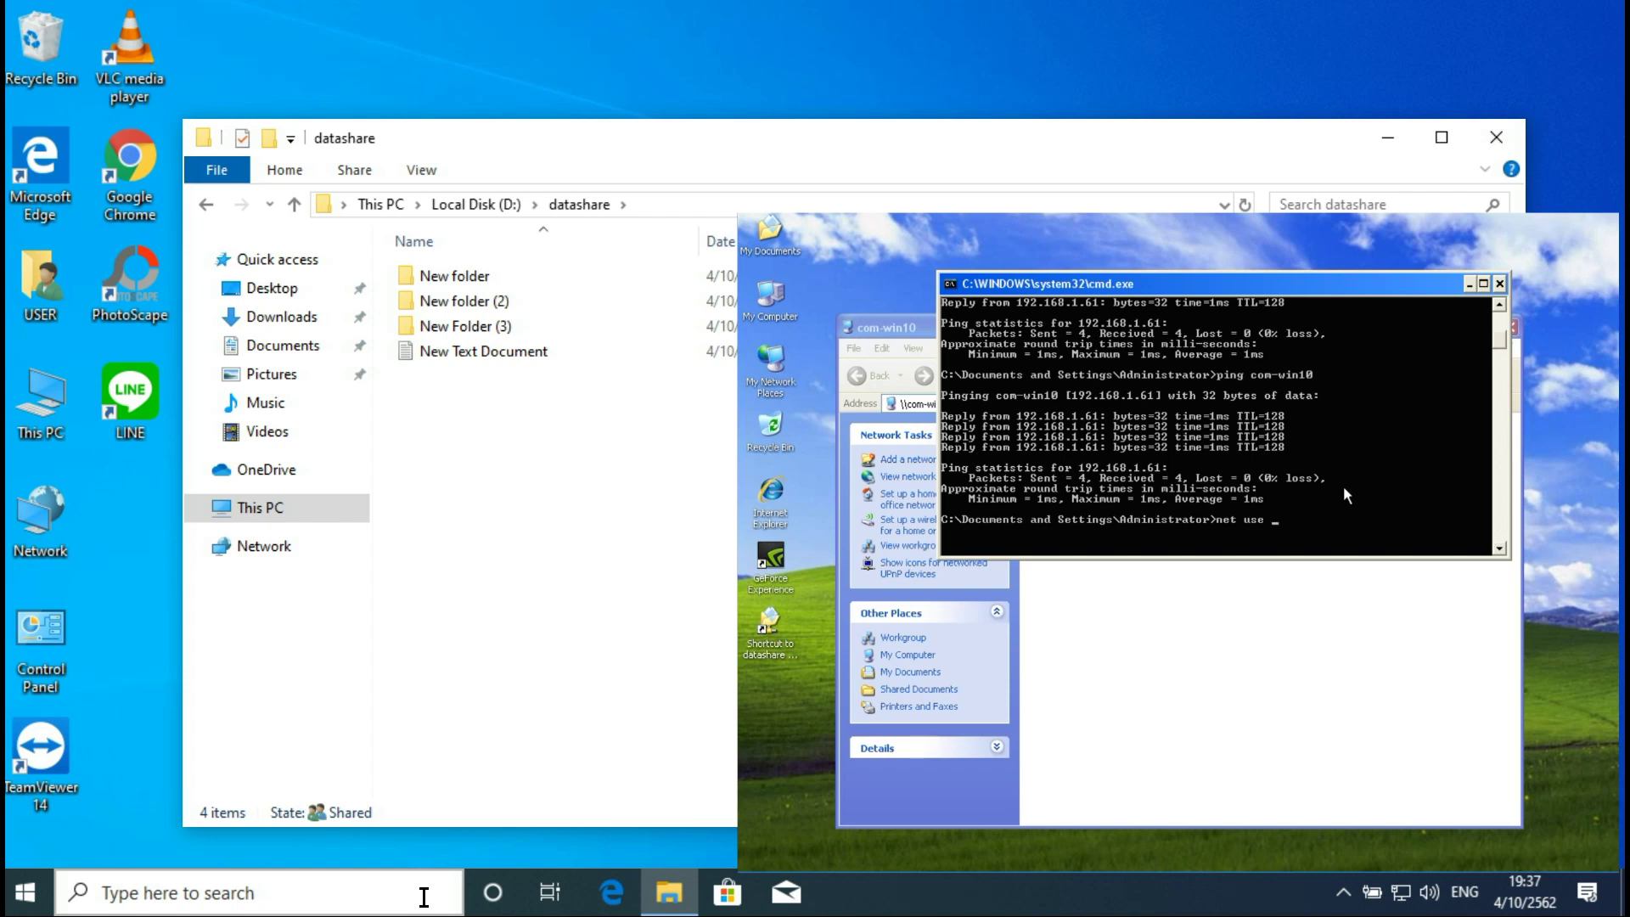
pyautogui.write('j')
pyautogui.press('BackSpace')
pyautogui.write('y: \\\\192.168.1.61\\')
pyautogui.write('datashare')
pyautogui.press('Return')
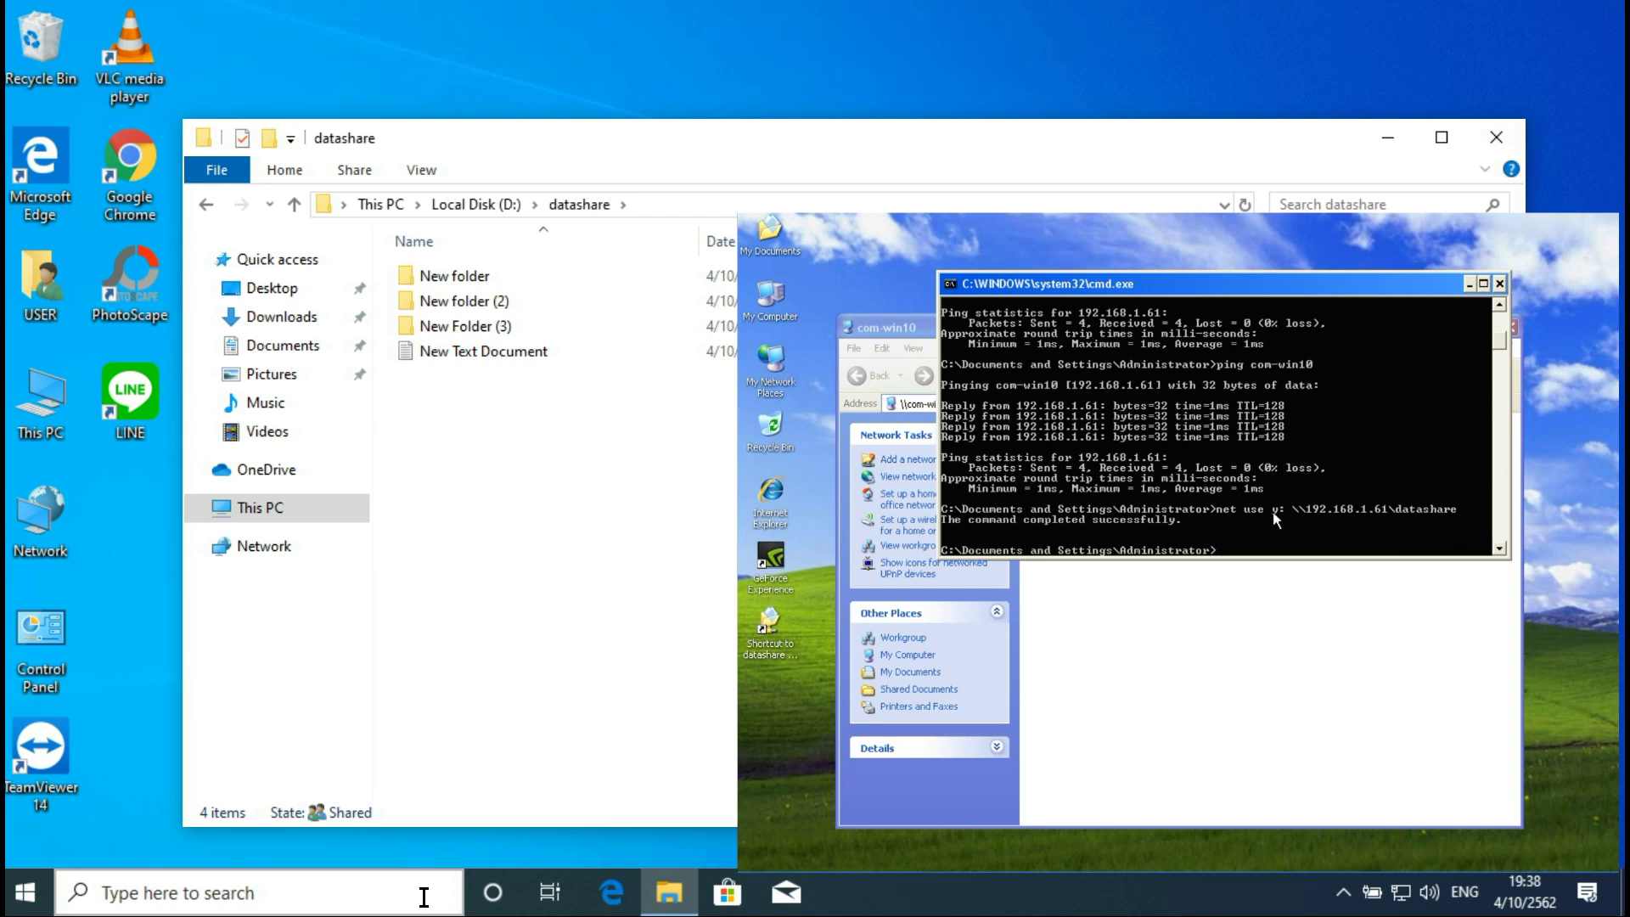
pyautogui.doubleClick(771, 299)
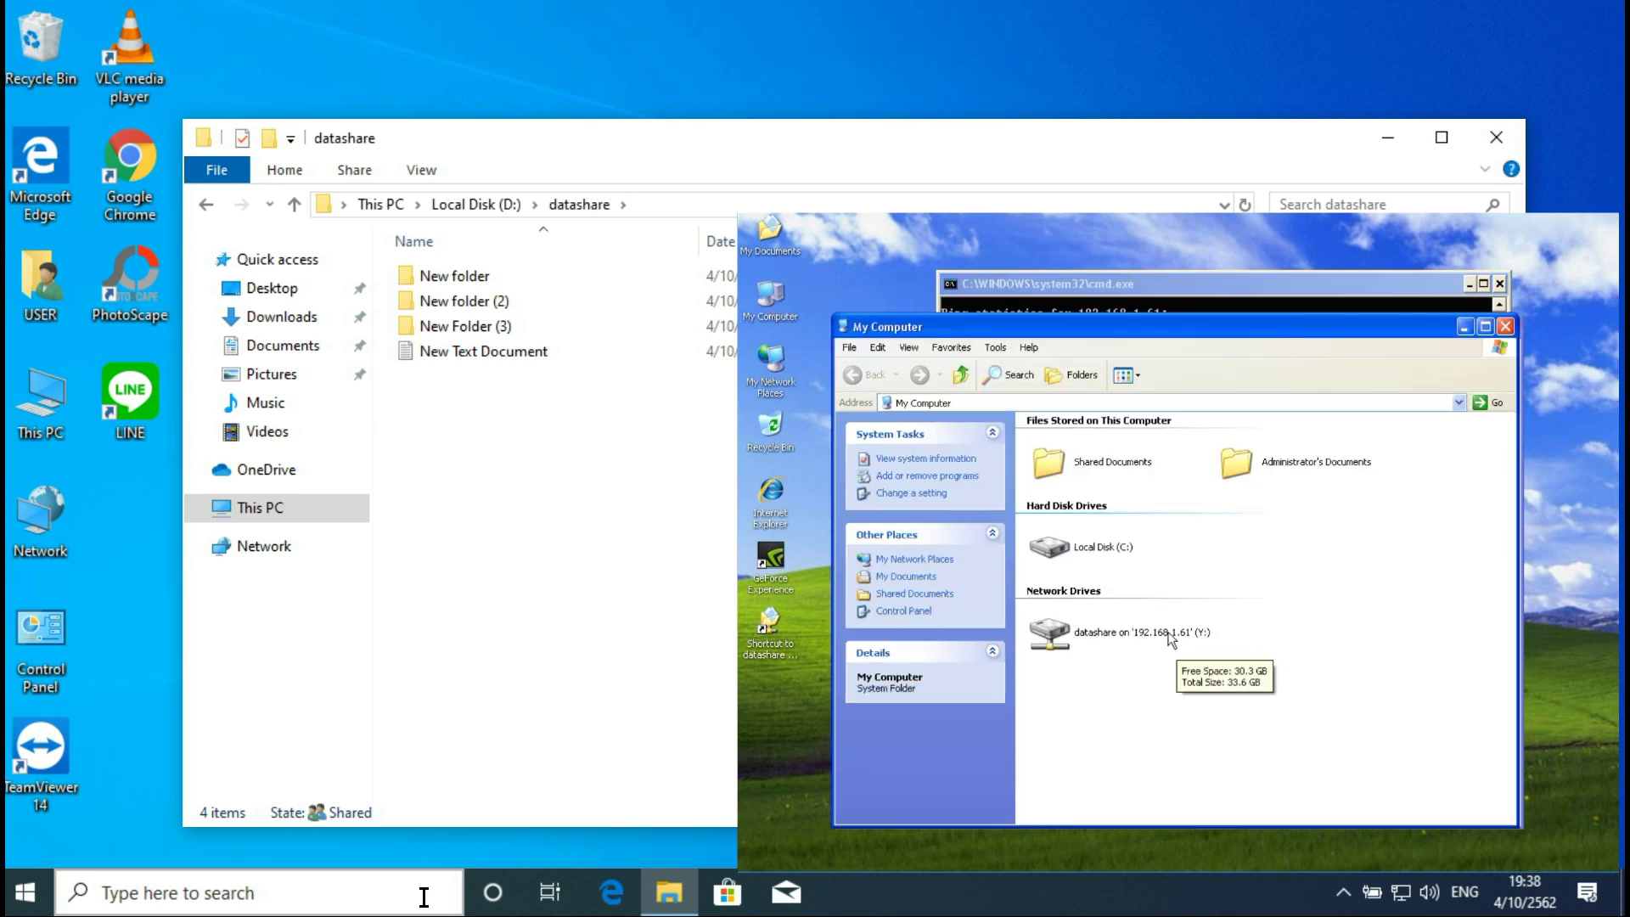
# Step: Open the datashare (Y:) drive to view its folders, then return to My Computer and Command Prompt
pyautogui.doubleClick(1176, 642)
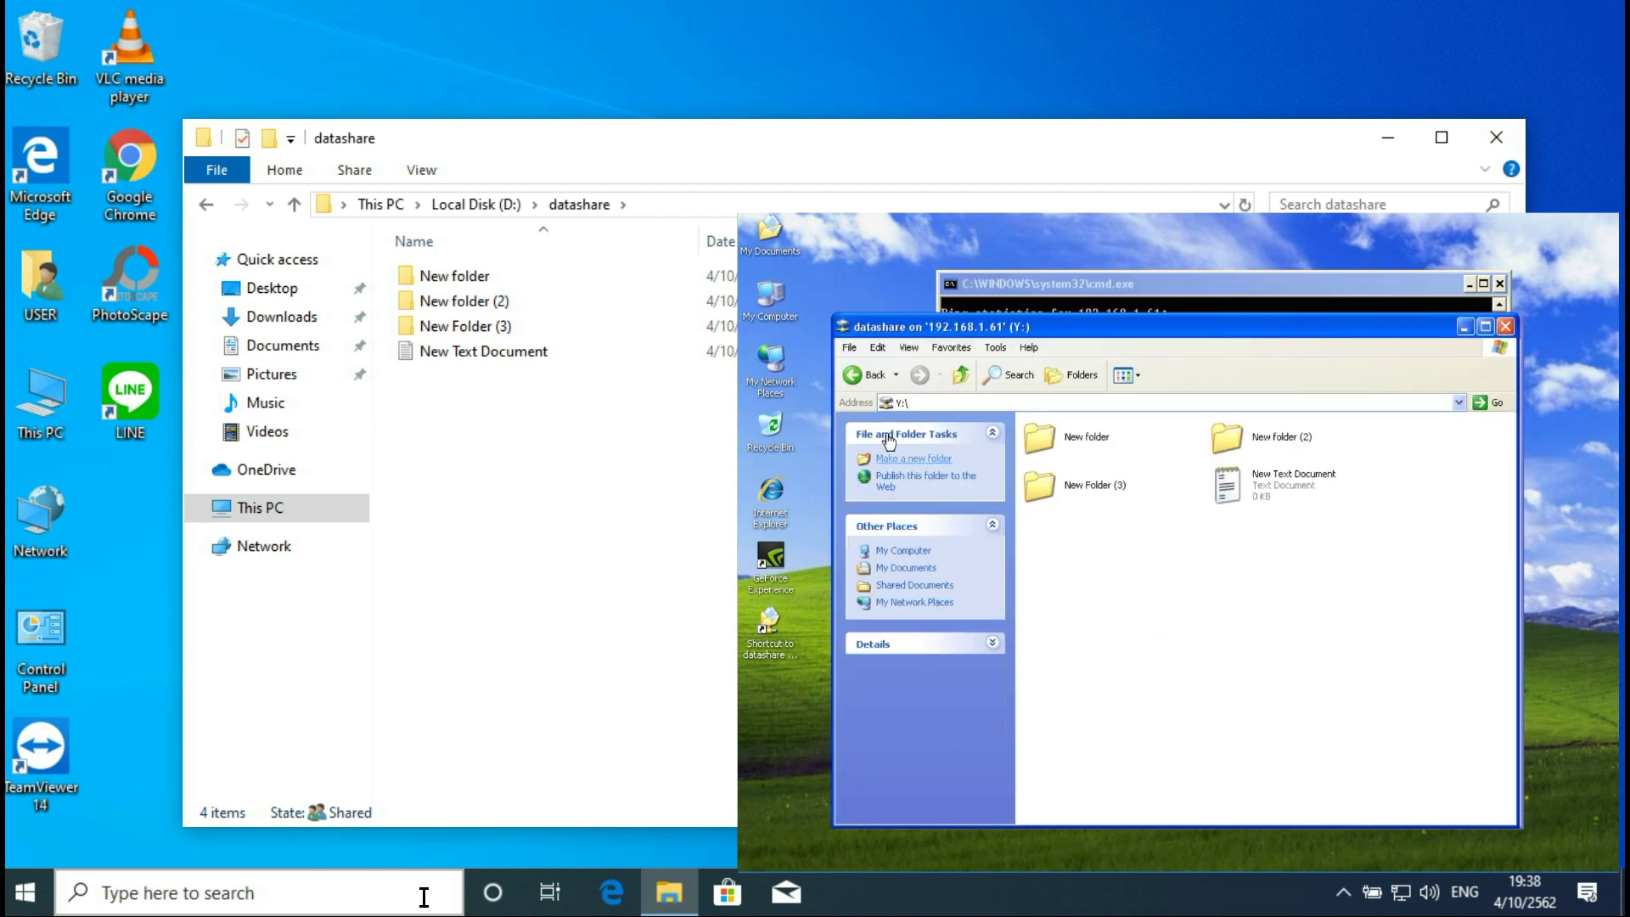
pyautogui.click(859, 374)
pyautogui.click(1196, 285)
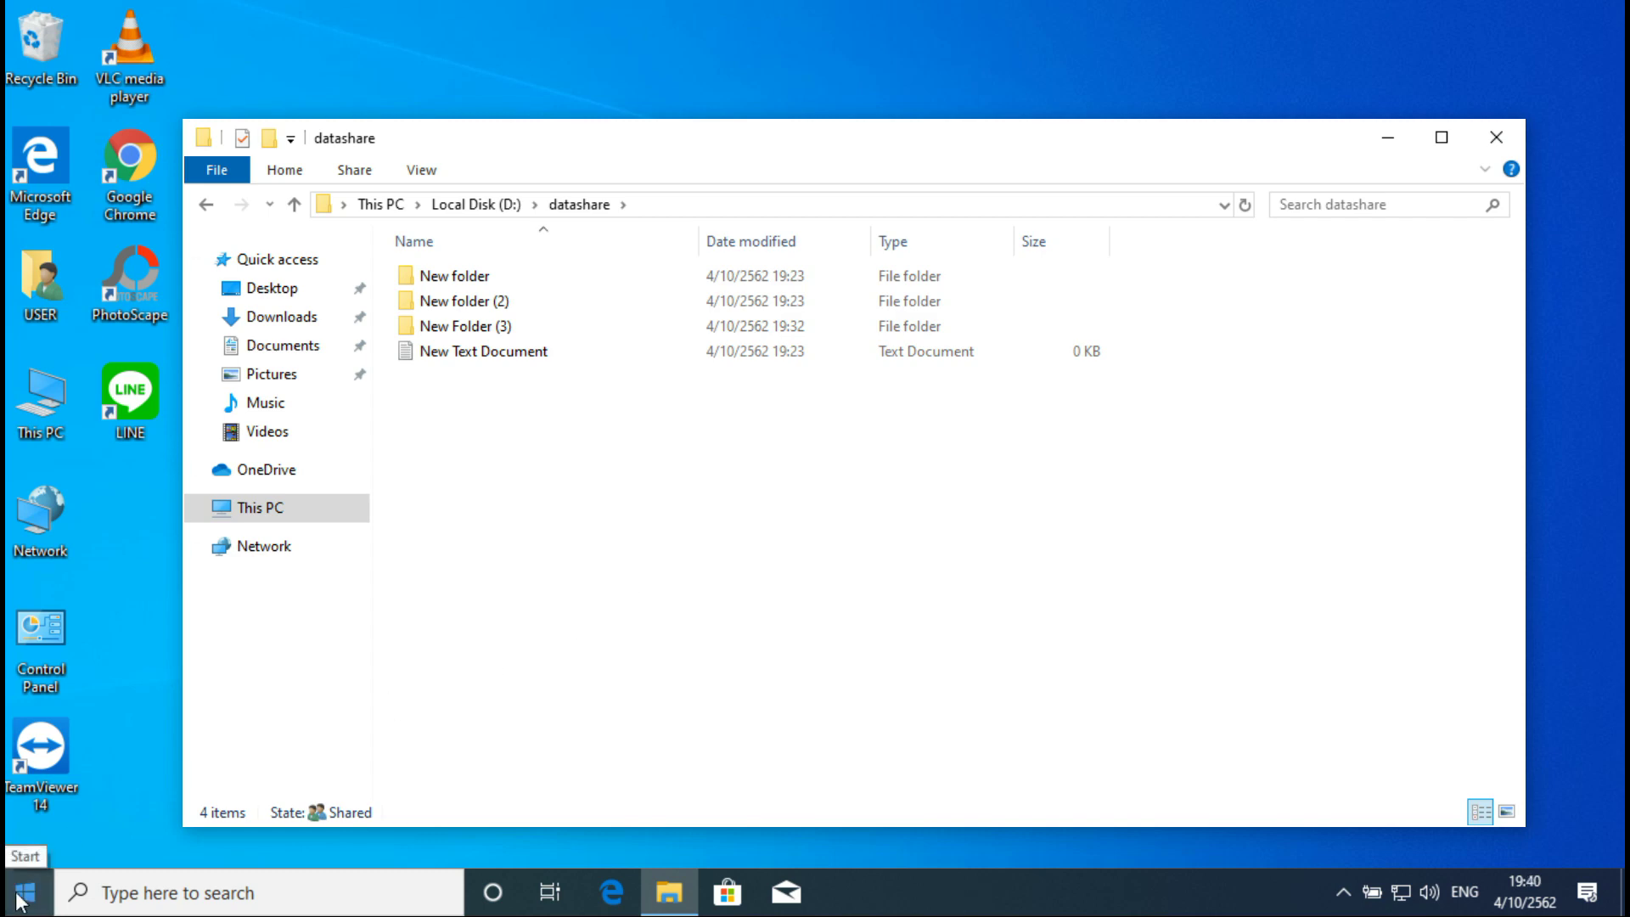
# Step: Open Computer Management's Local Users and Groups and start setting the Guest account's password
pyautogui.rightClick(38, 392)
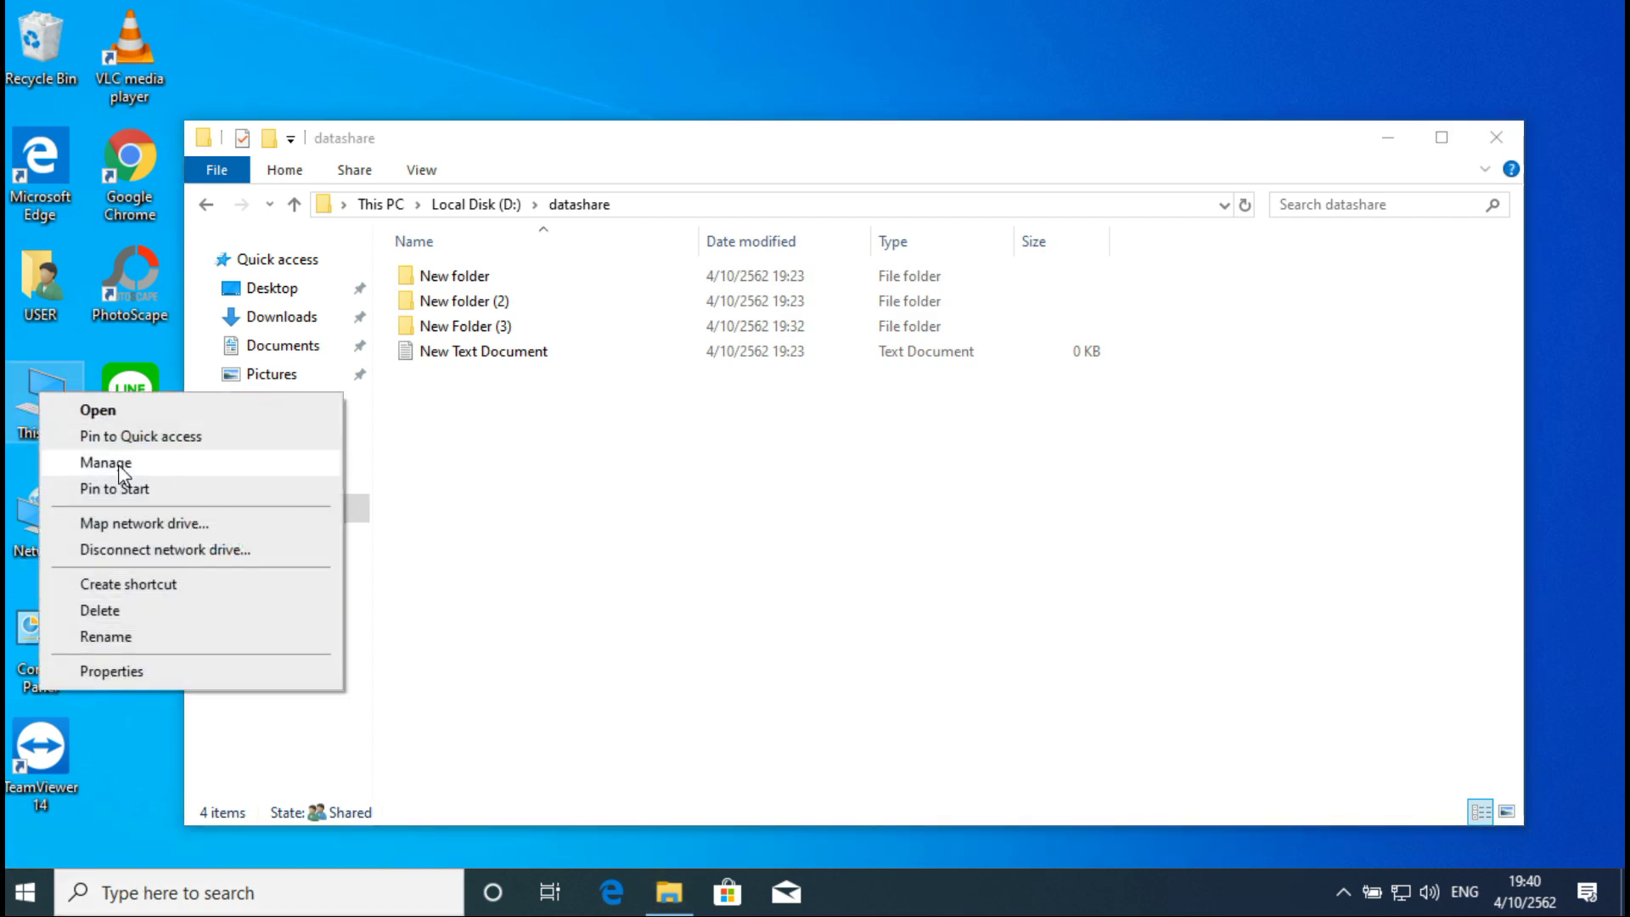
pyautogui.click(119, 463)
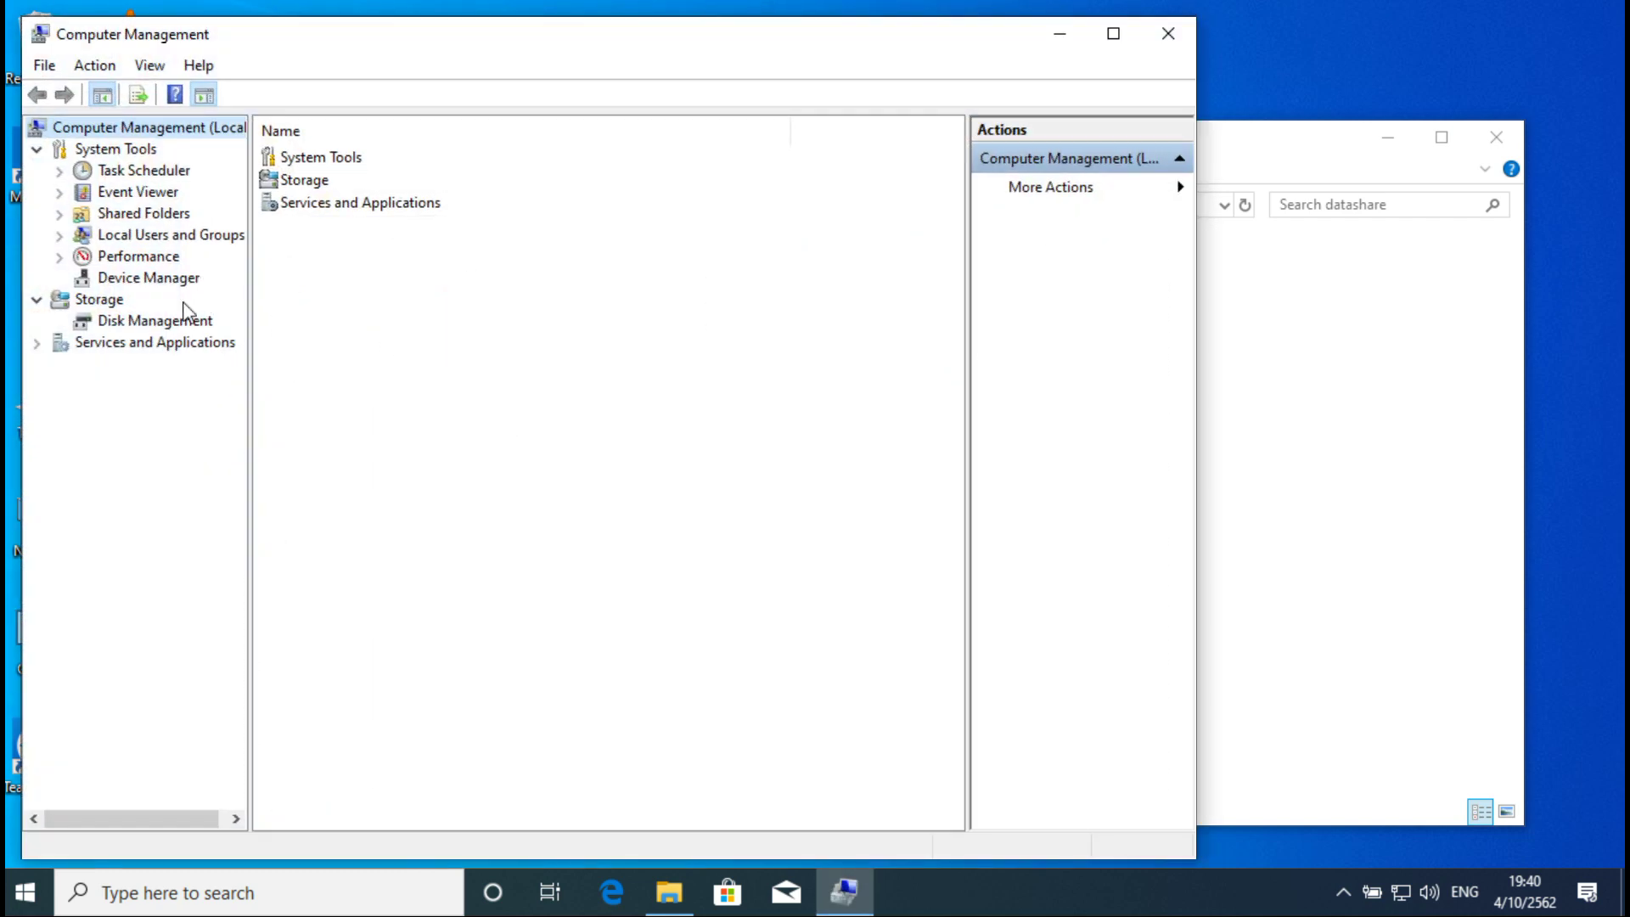
pyautogui.click(156, 234)
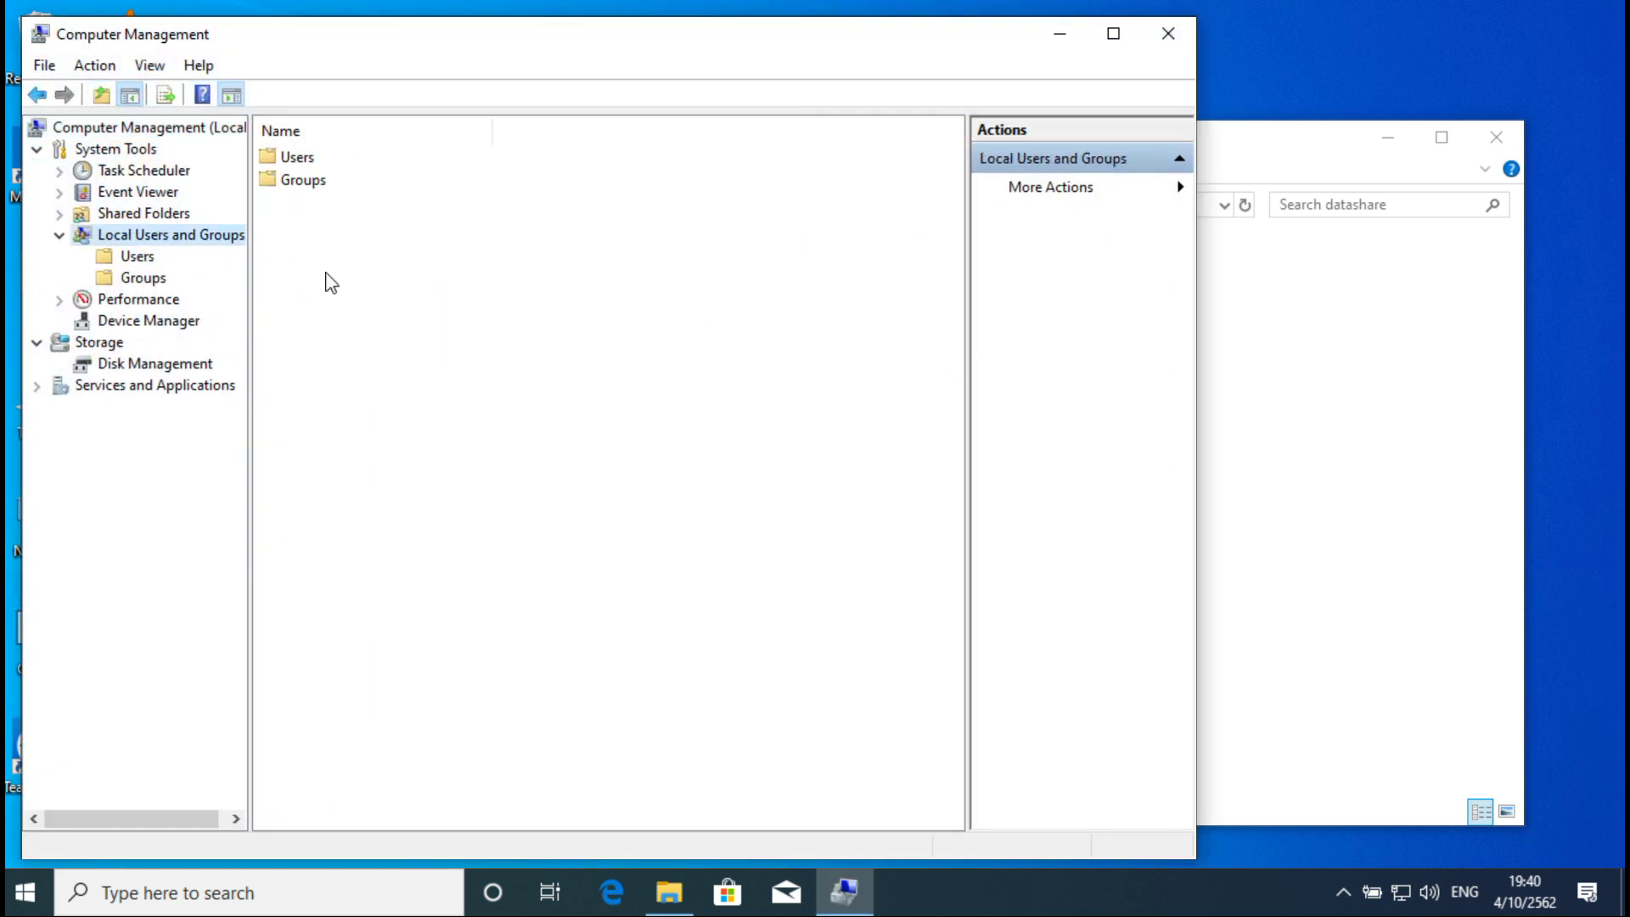
pyautogui.click(136, 256)
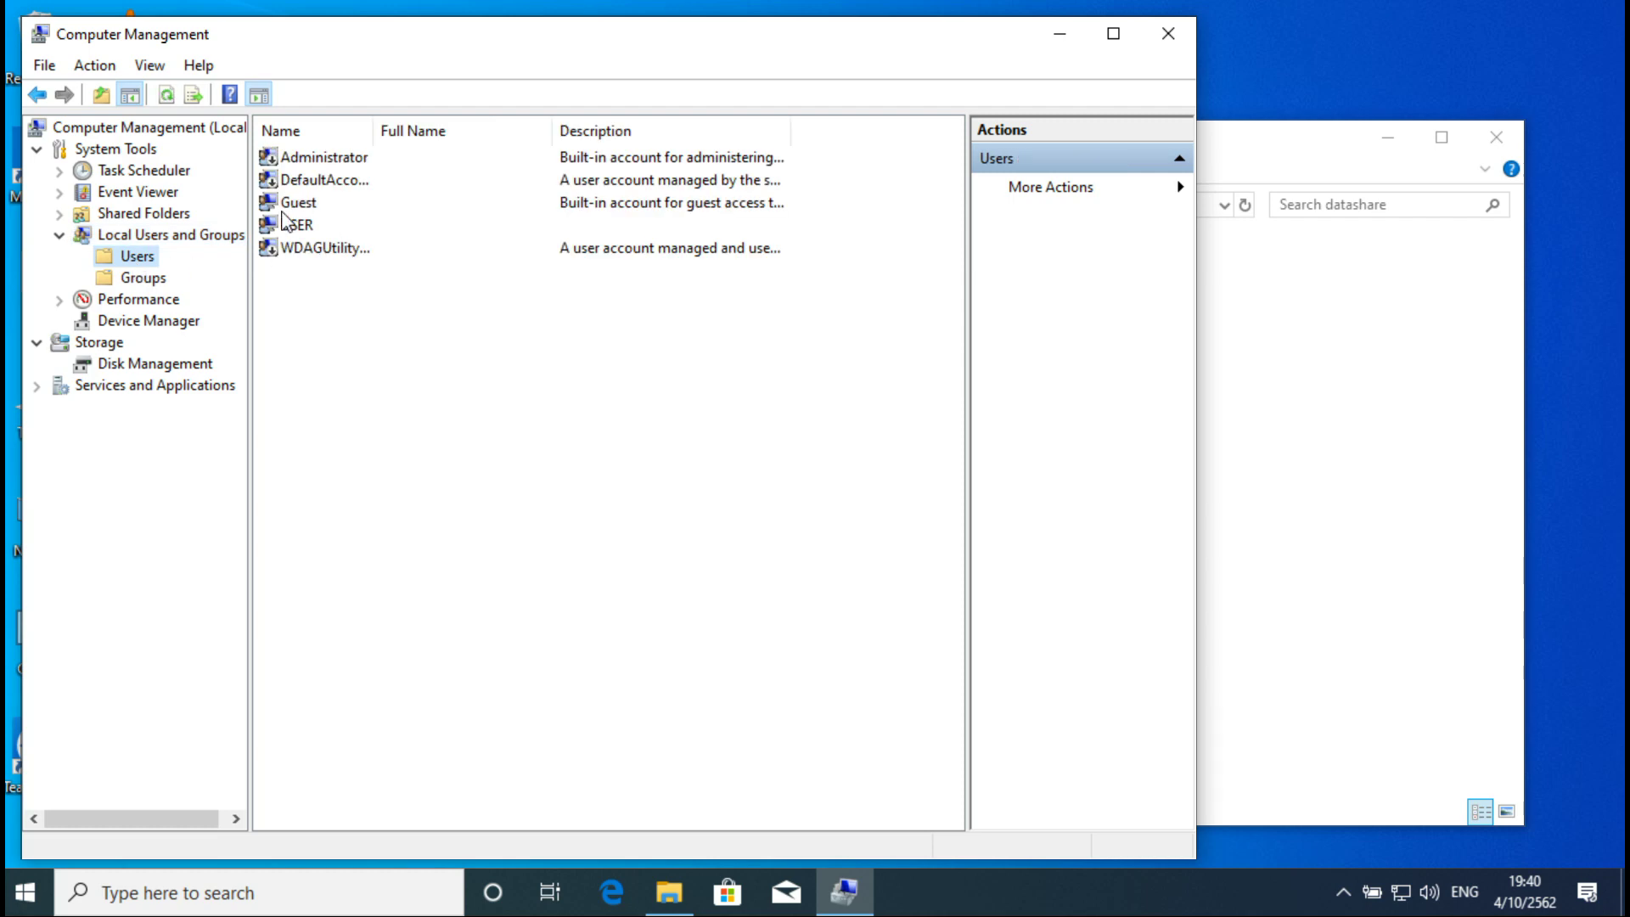
pyautogui.click(307, 205)
pyautogui.rightClick(304, 201)
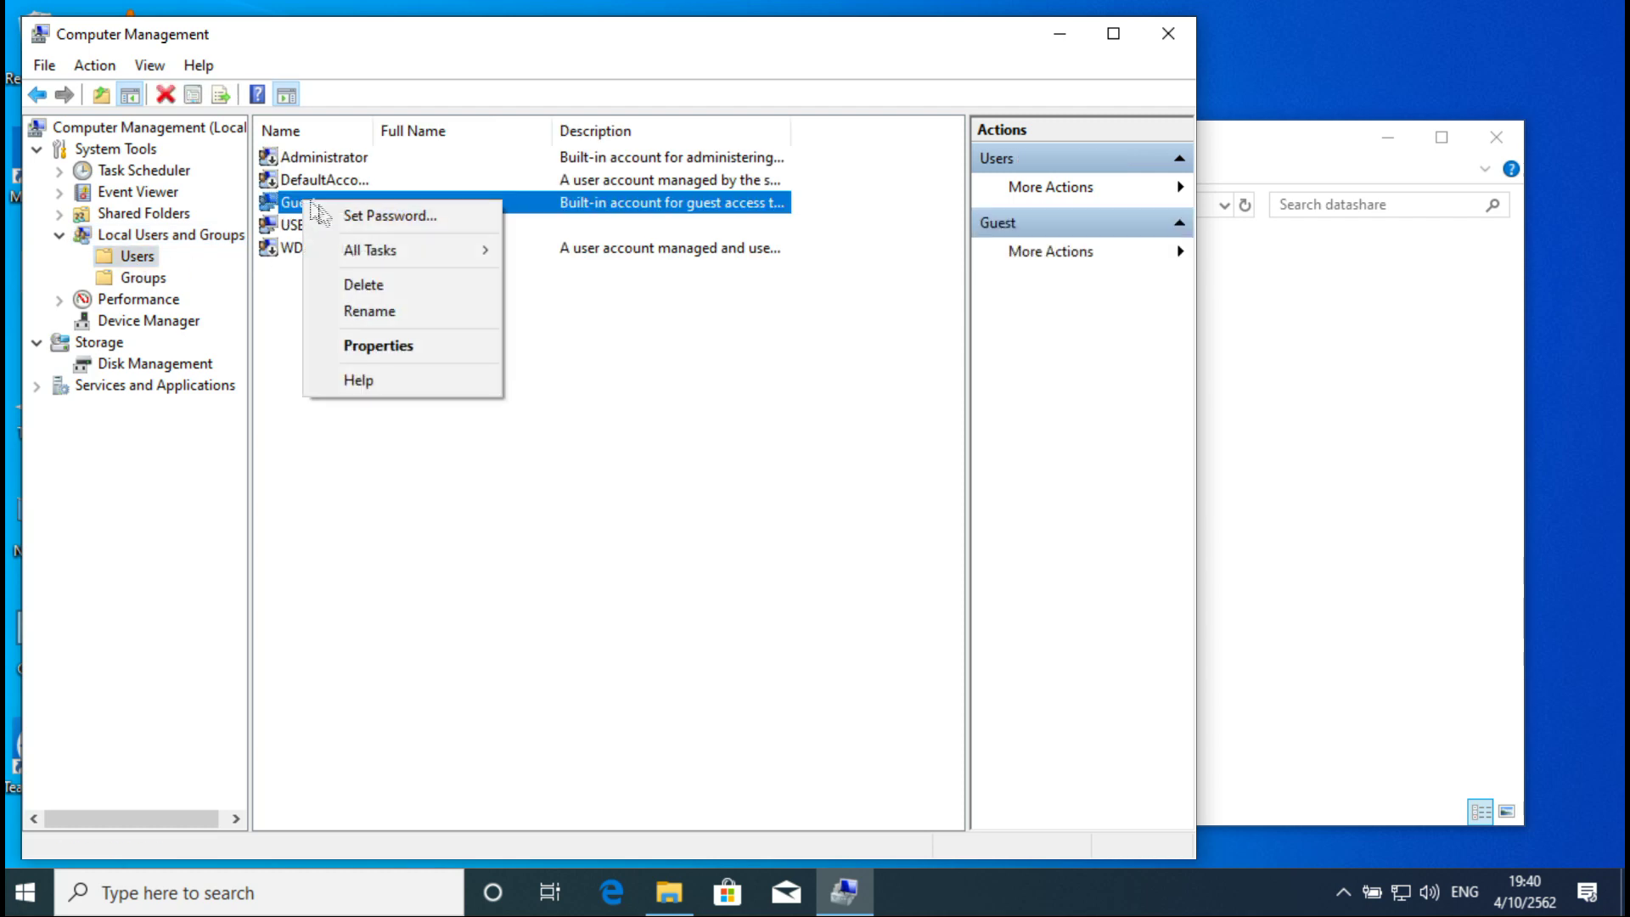
pyautogui.click(386, 216)
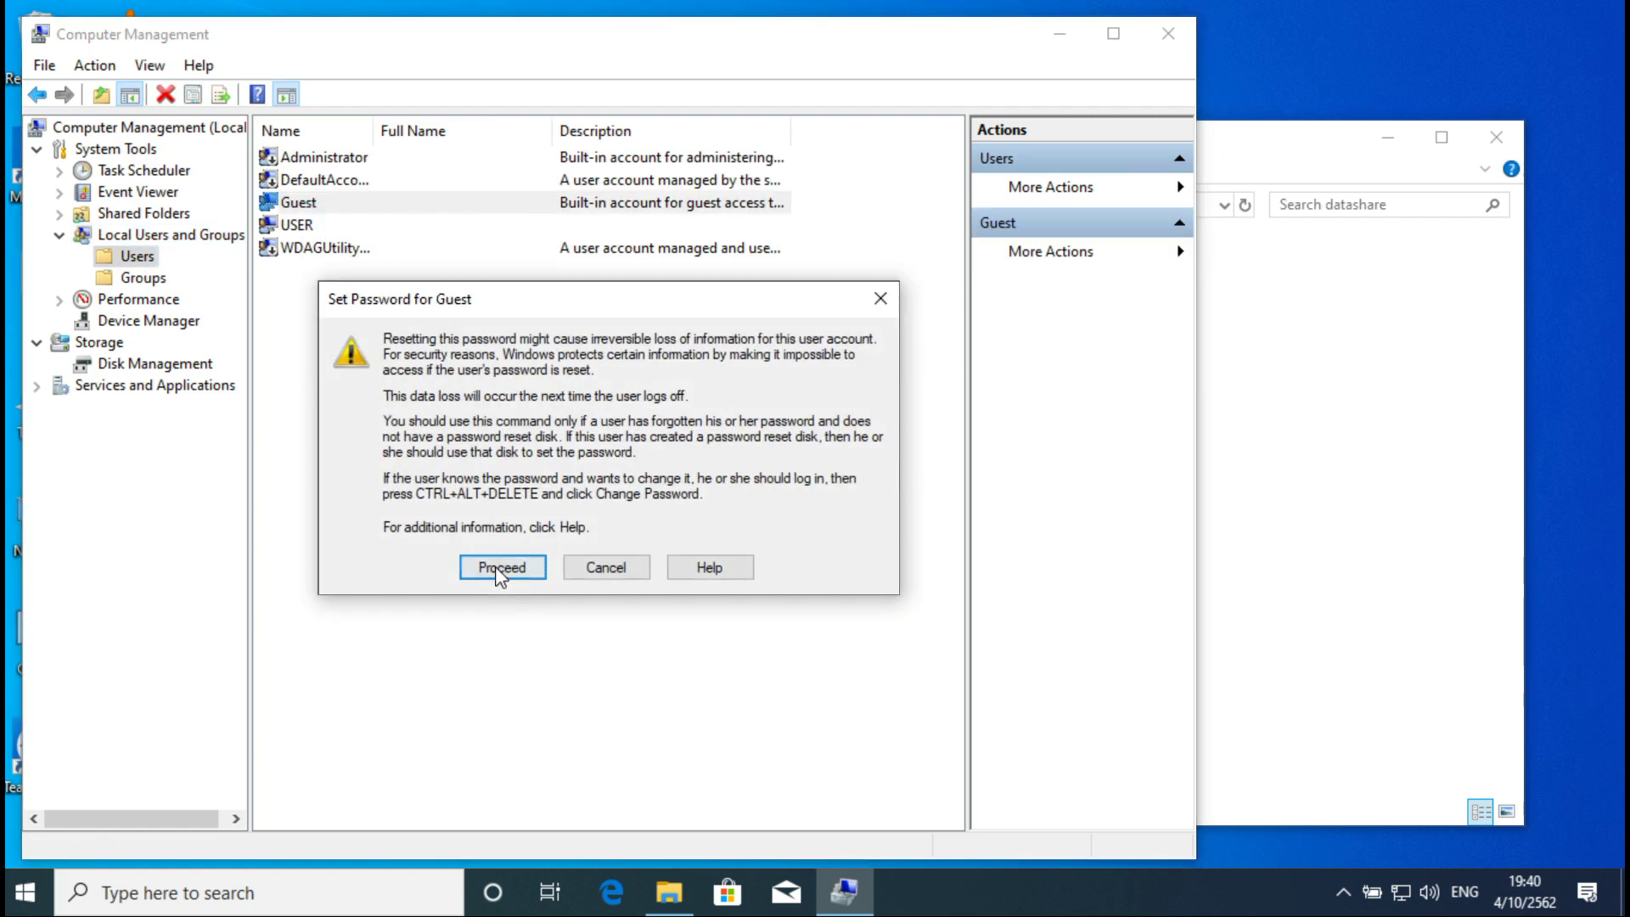
# Step: Enter and confirm a new Guest password, then close Computer Management
pyautogui.click(495, 564)
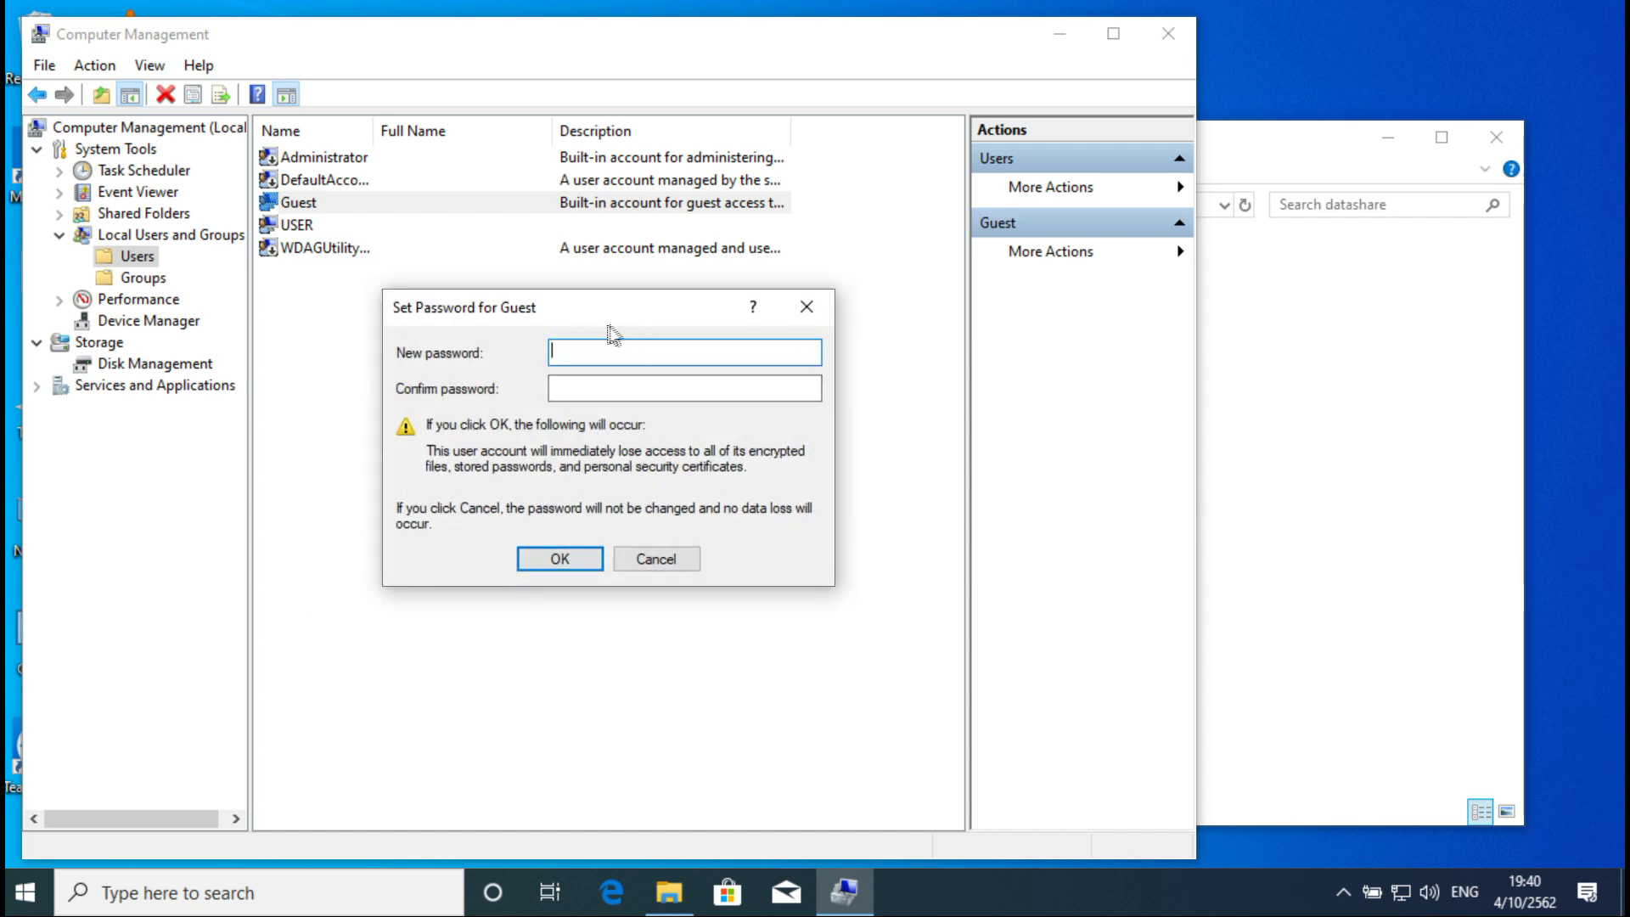
pyautogui.write('123456')
pyautogui.click(624, 389)
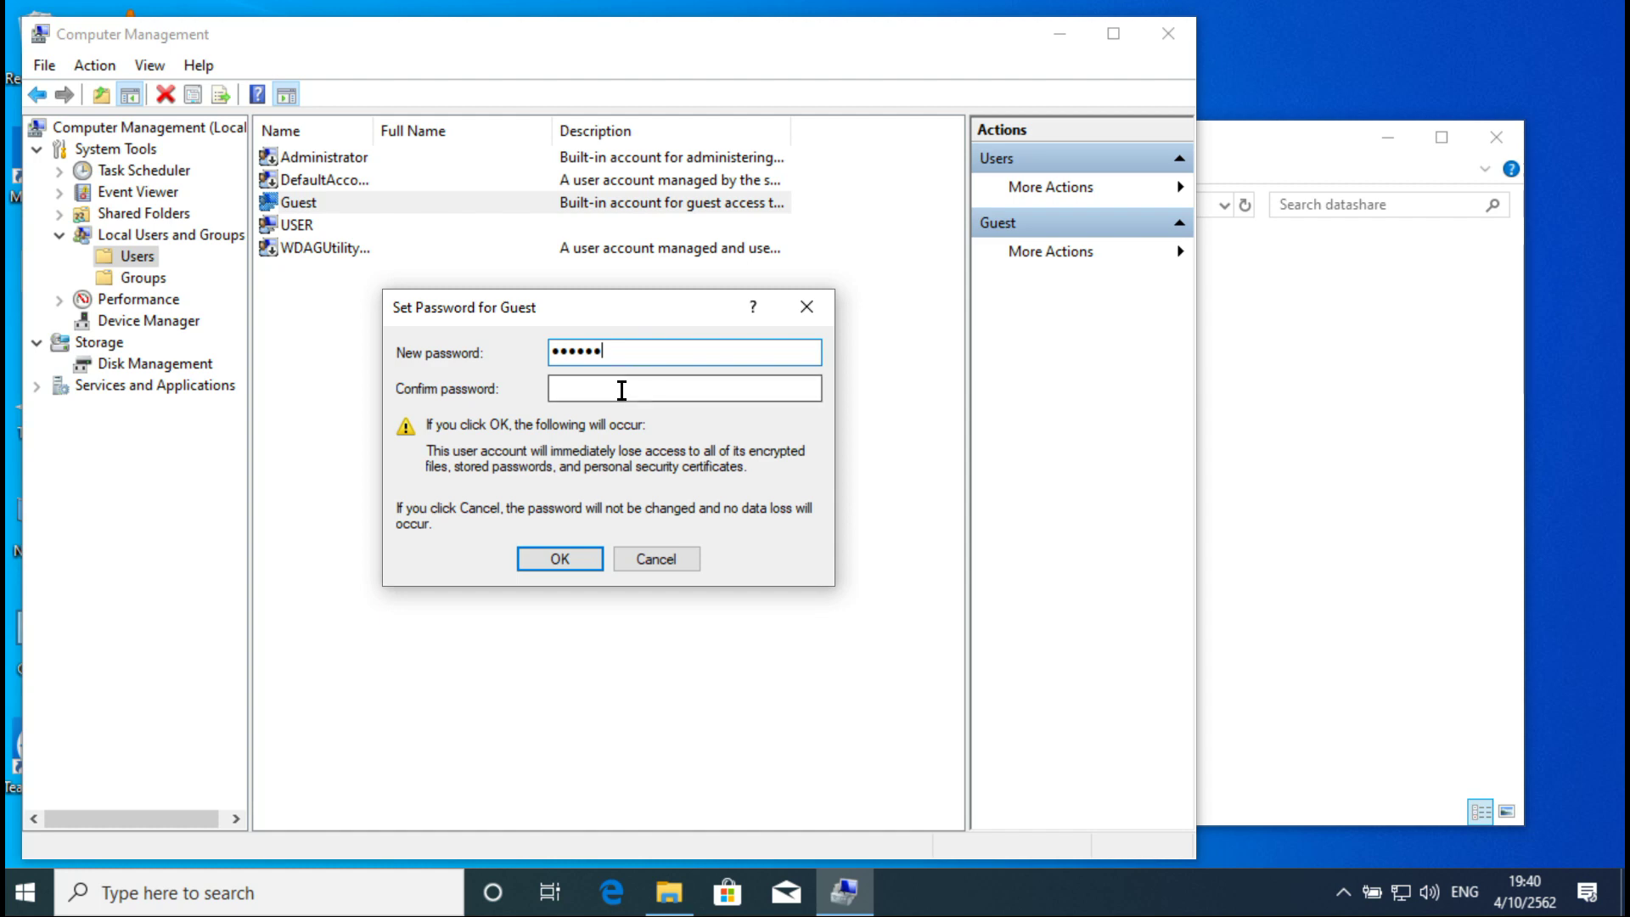
pyautogui.write('123456')
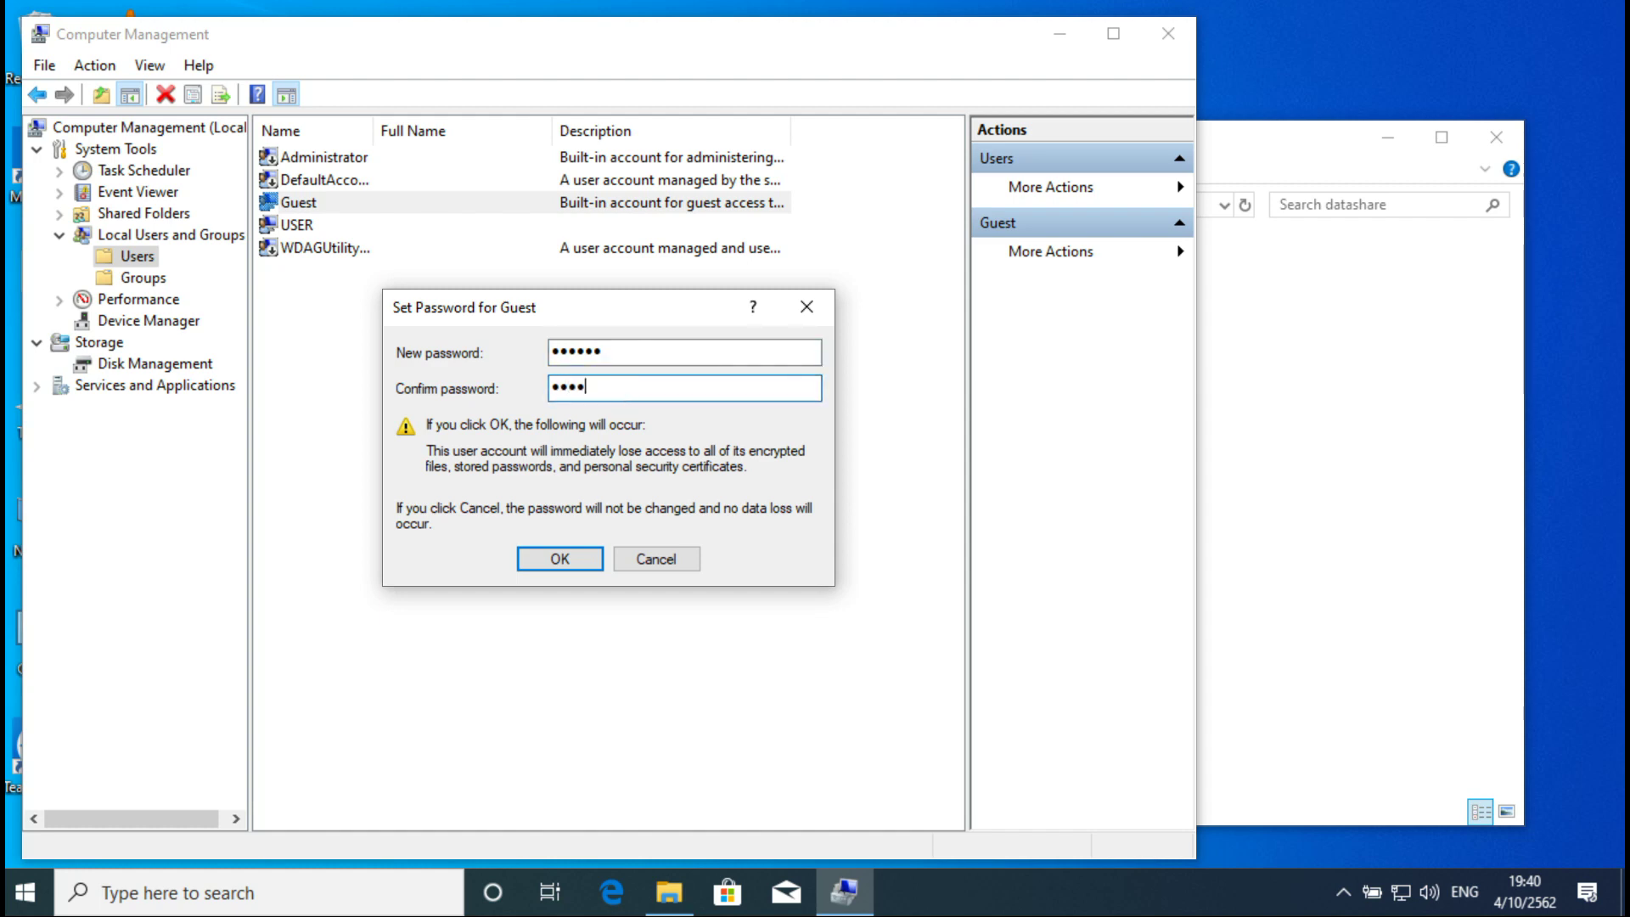
pyautogui.click(556, 560)
pyautogui.click(686, 504)
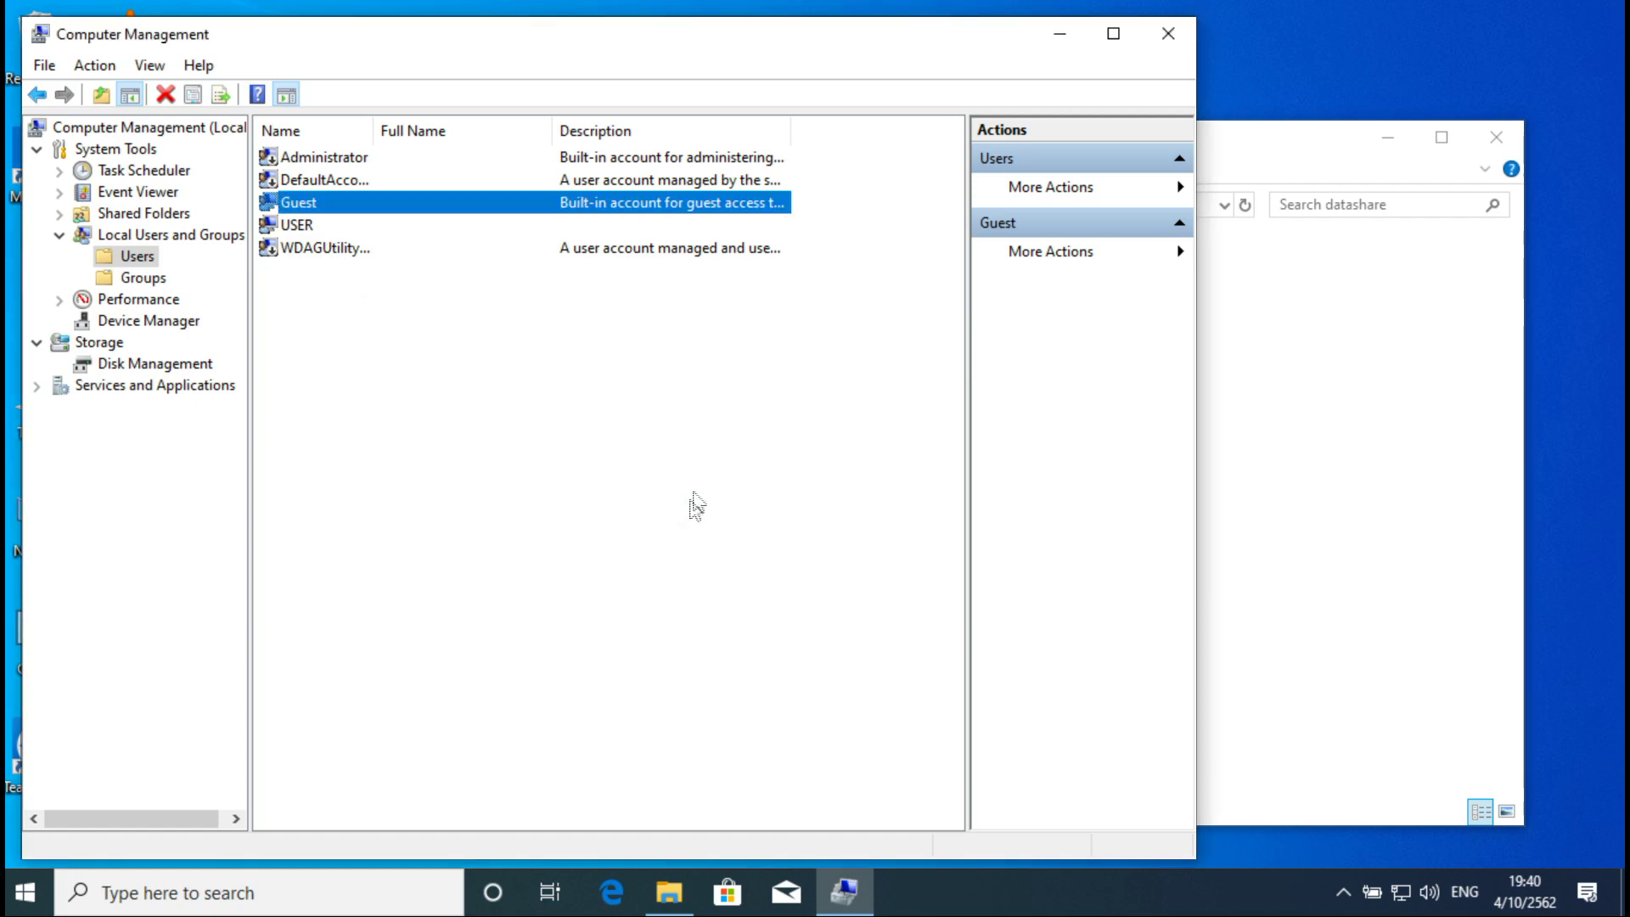
pyautogui.click(1168, 34)
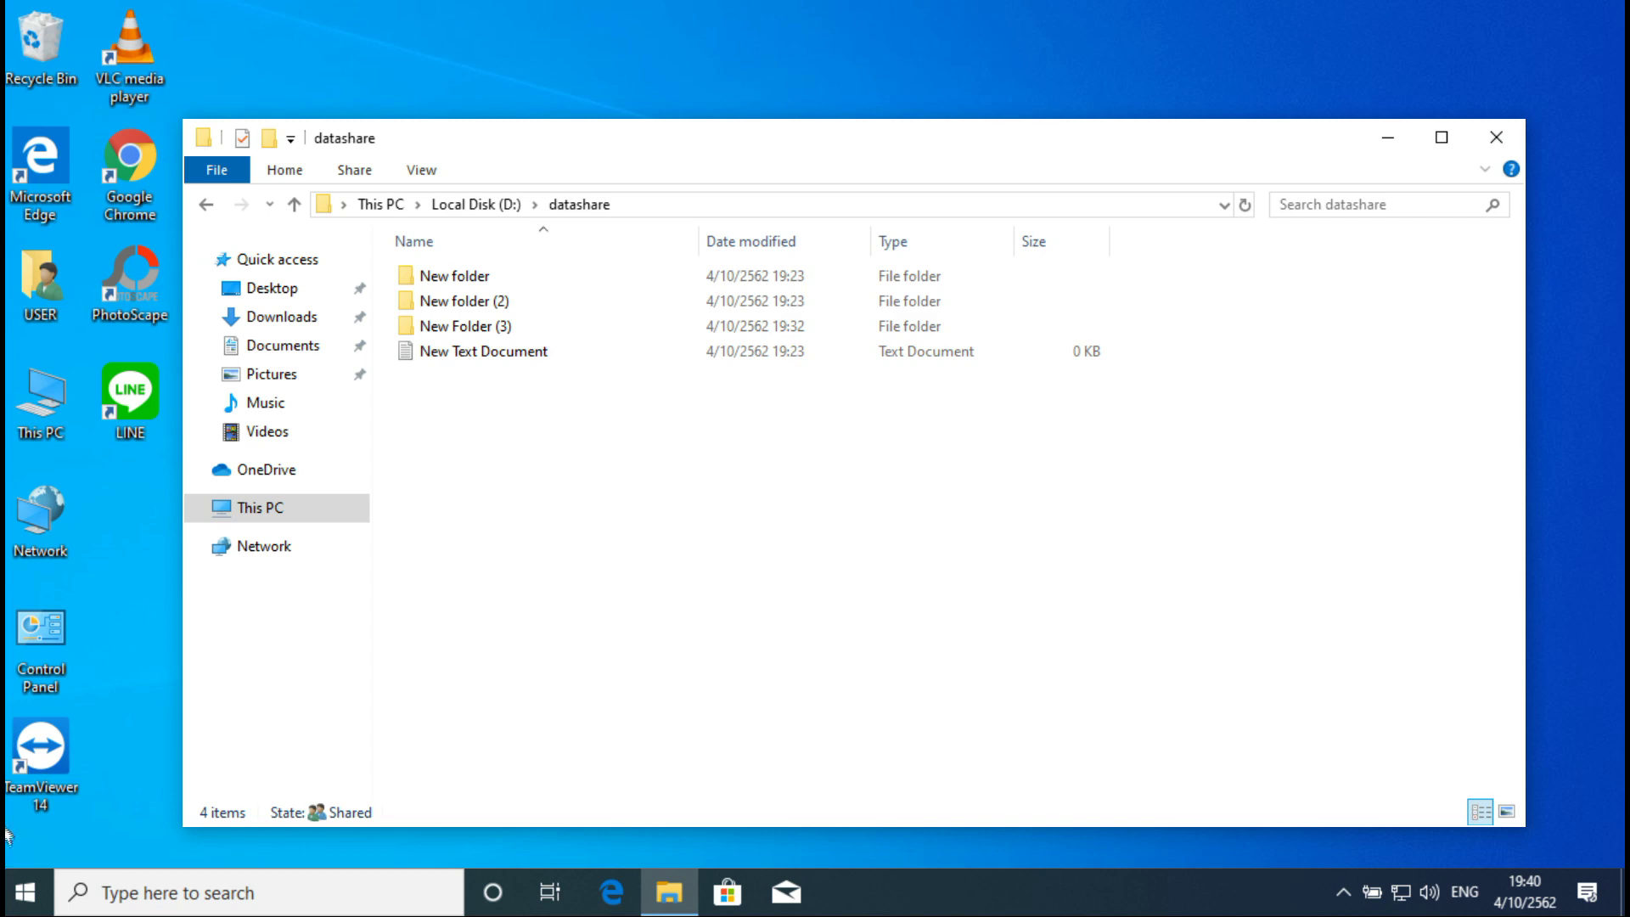
# Step: Review password protected sharing under All Networks in the Ethernet advanced sharing options, then close everything unchanged
pyautogui.click(16, 896)
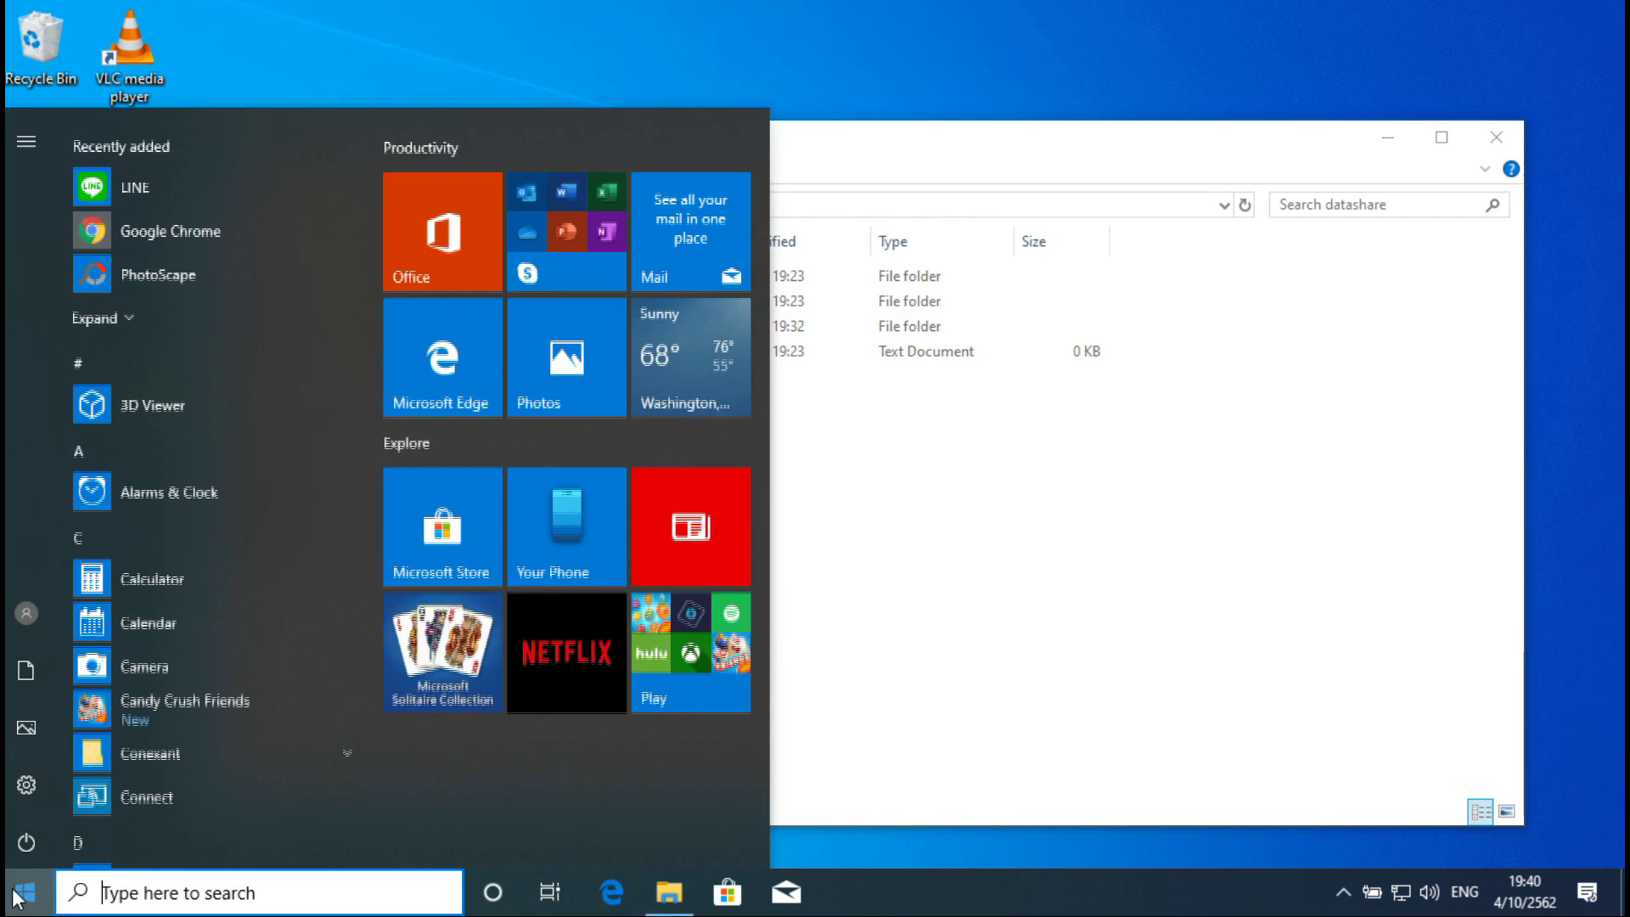
pyautogui.click(26, 780)
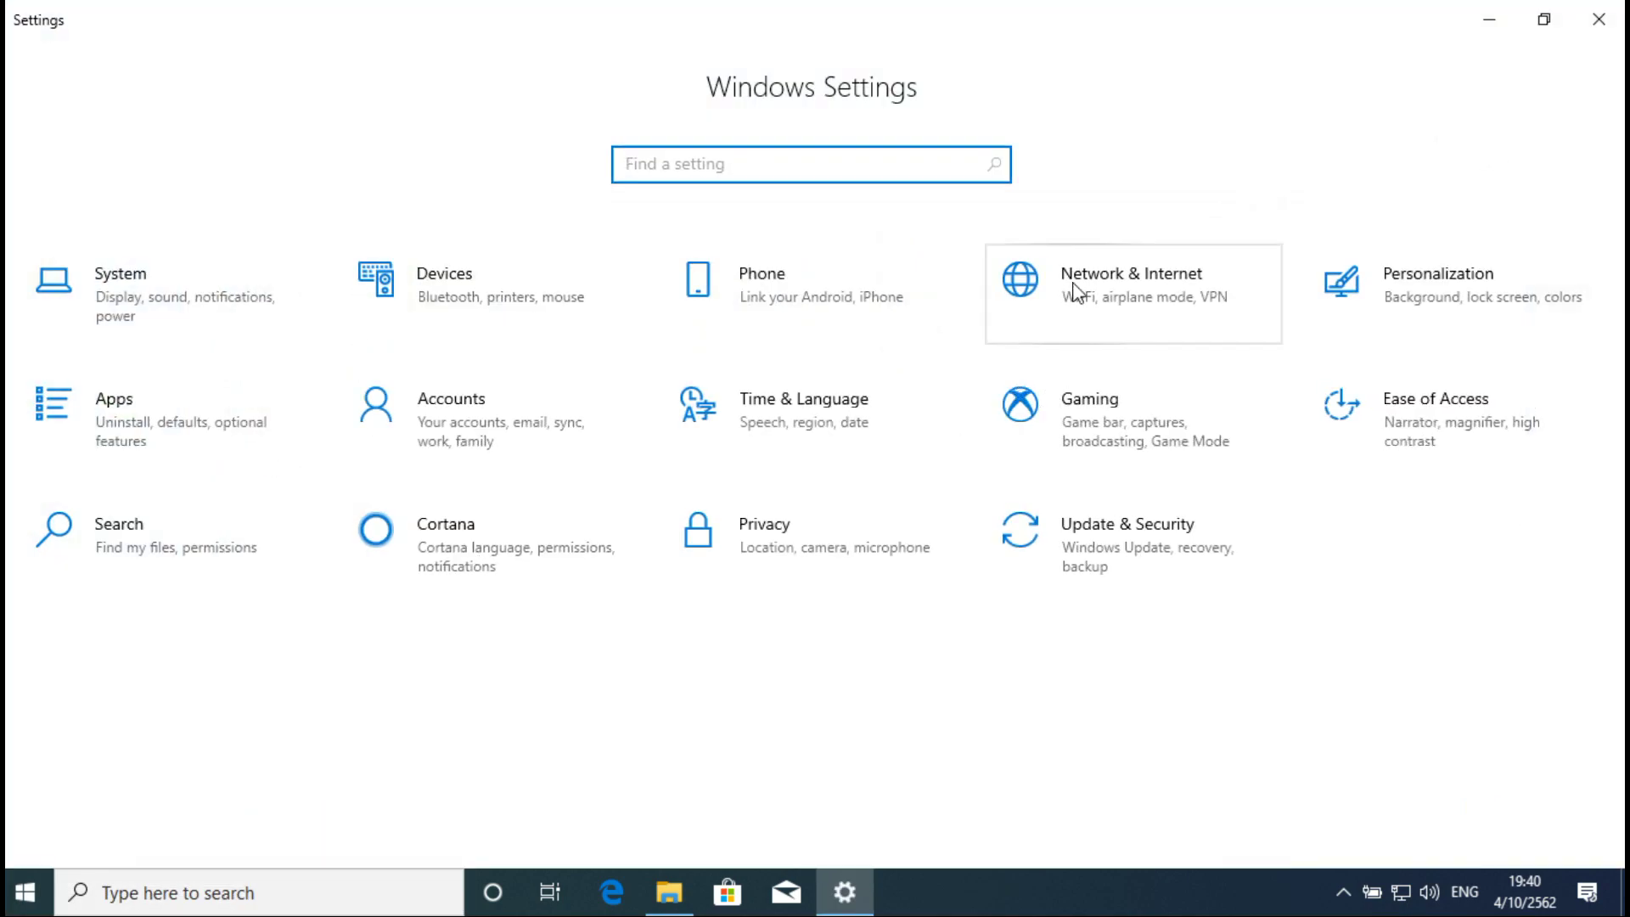
pyautogui.click(1073, 293)
pyautogui.click(297, 401)
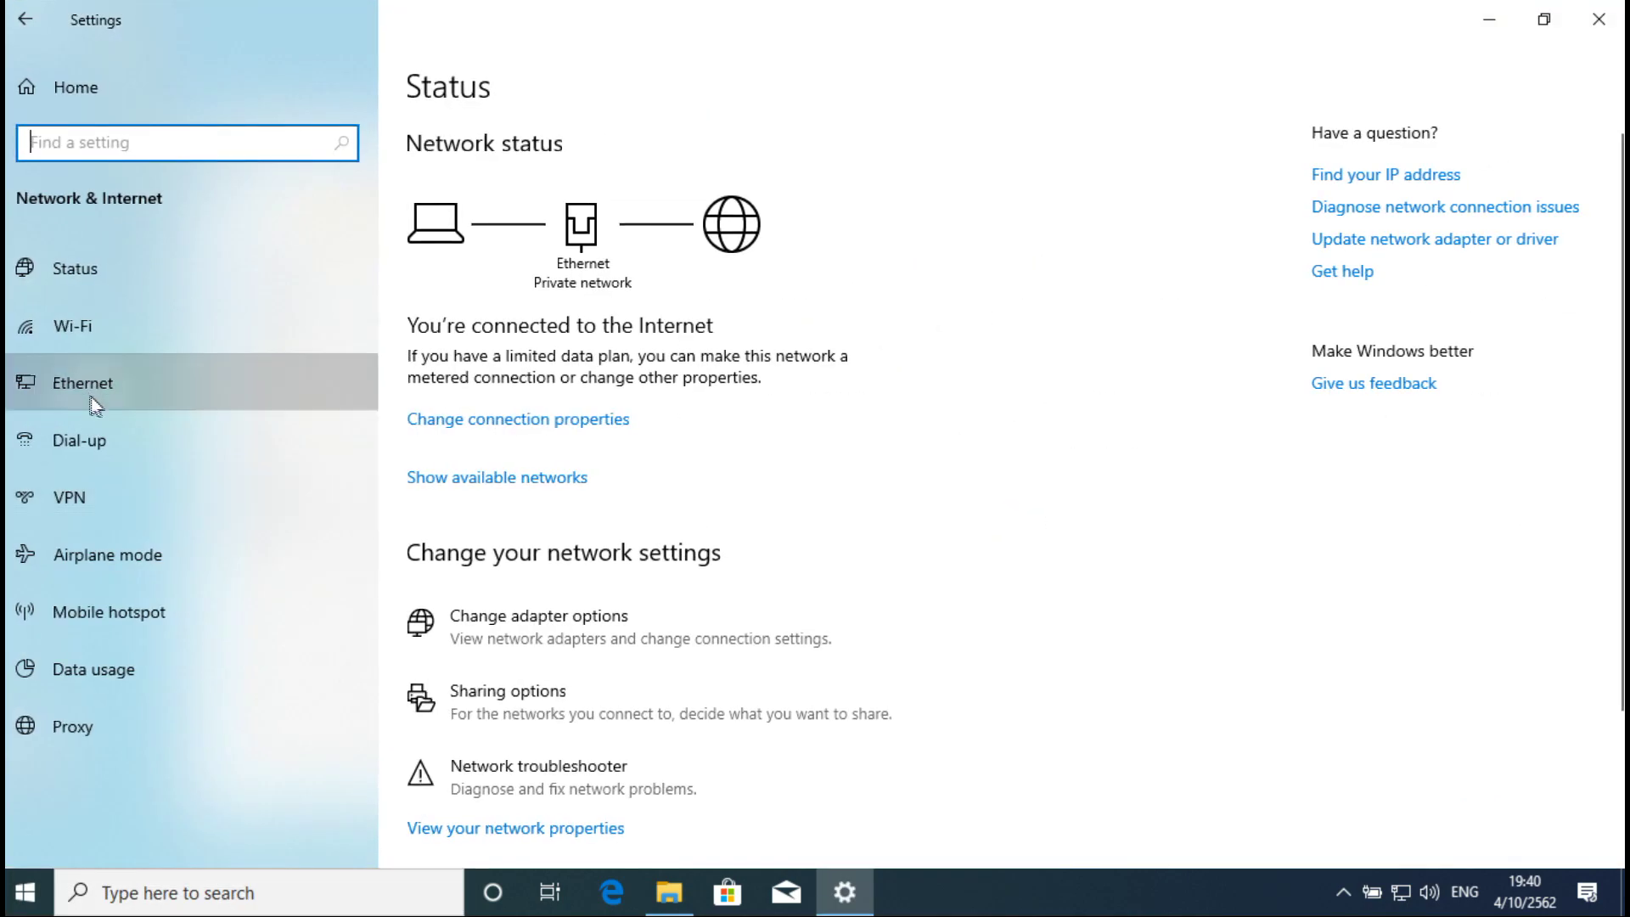
pyautogui.click(1366, 222)
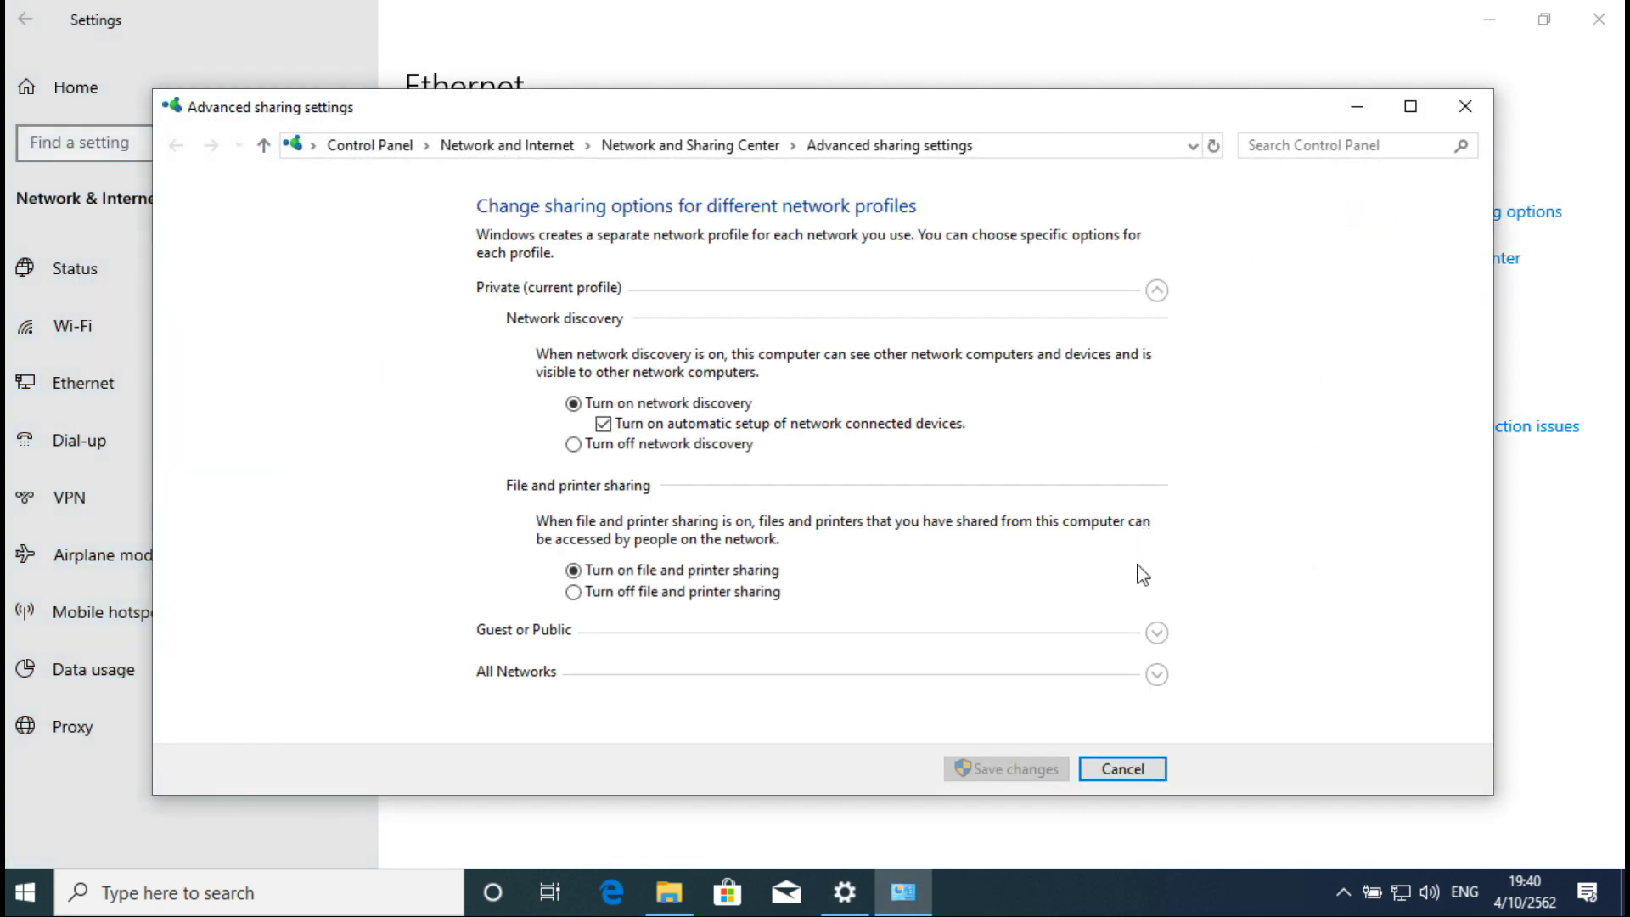
pyautogui.click(1154, 676)
pyautogui.scroll(-1, 1031, 592)
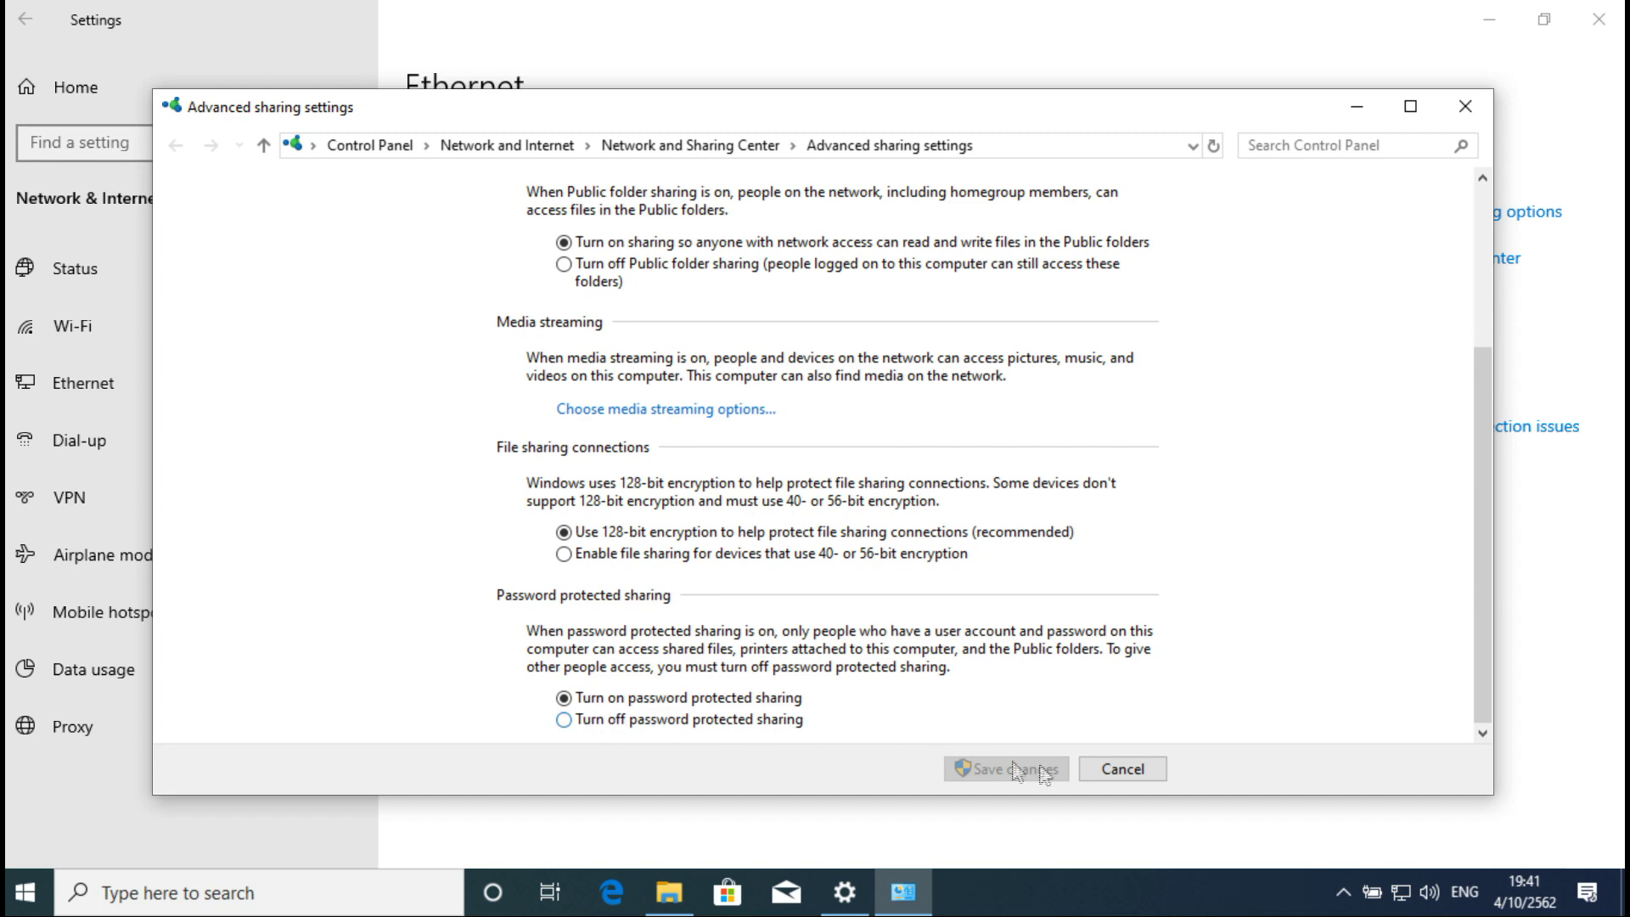
pyautogui.click(1465, 106)
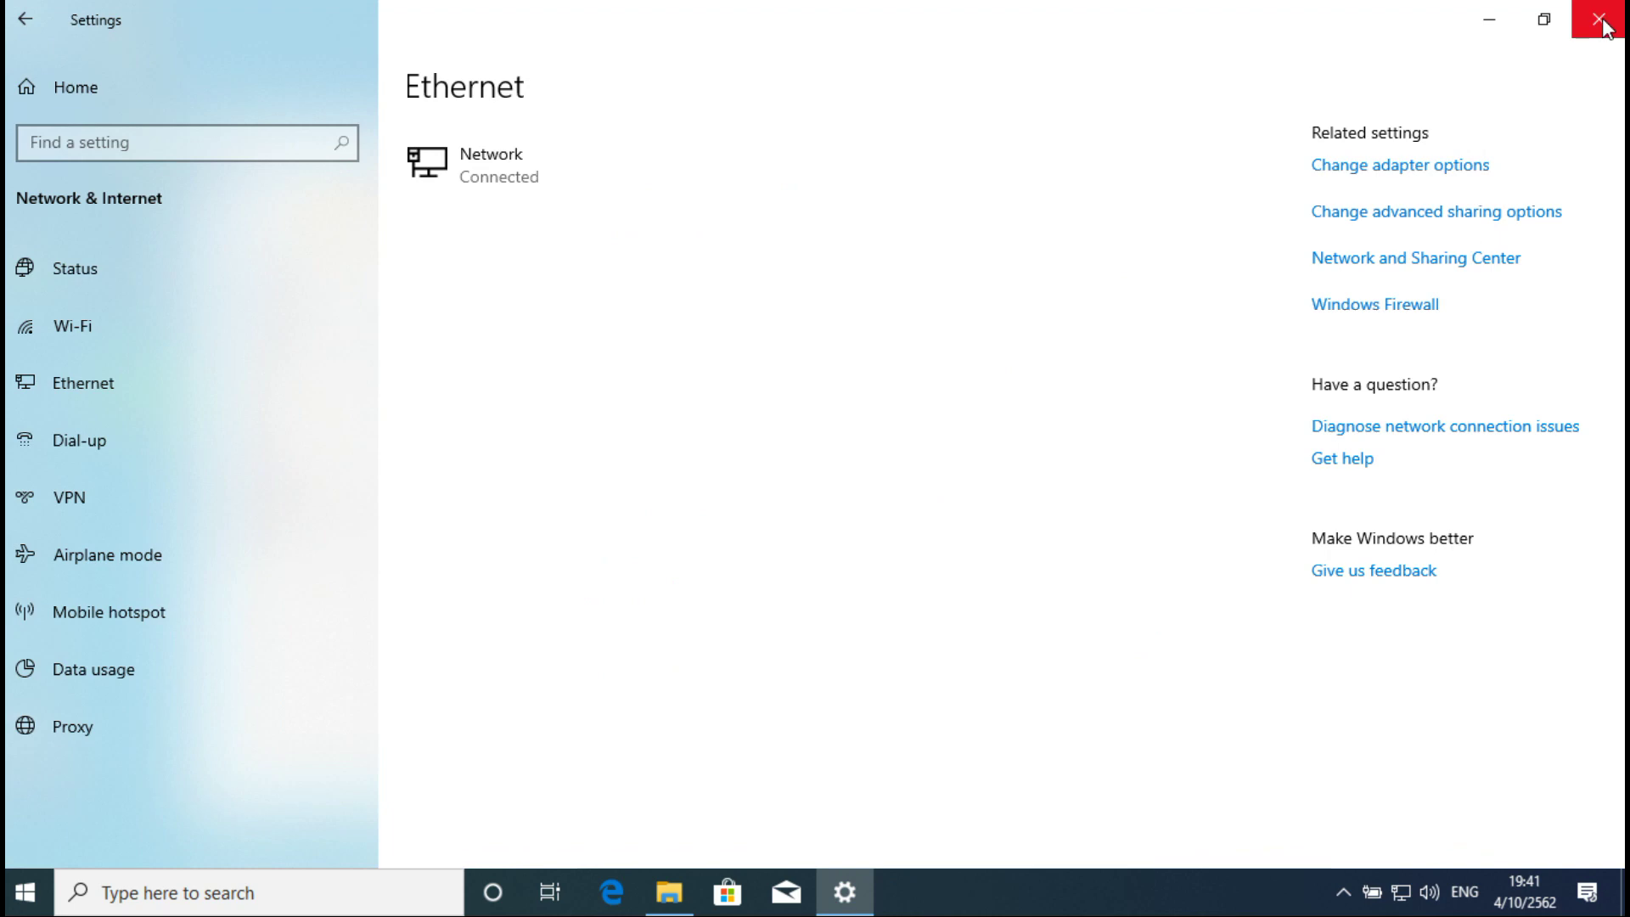
pyautogui.click(1598, 19)
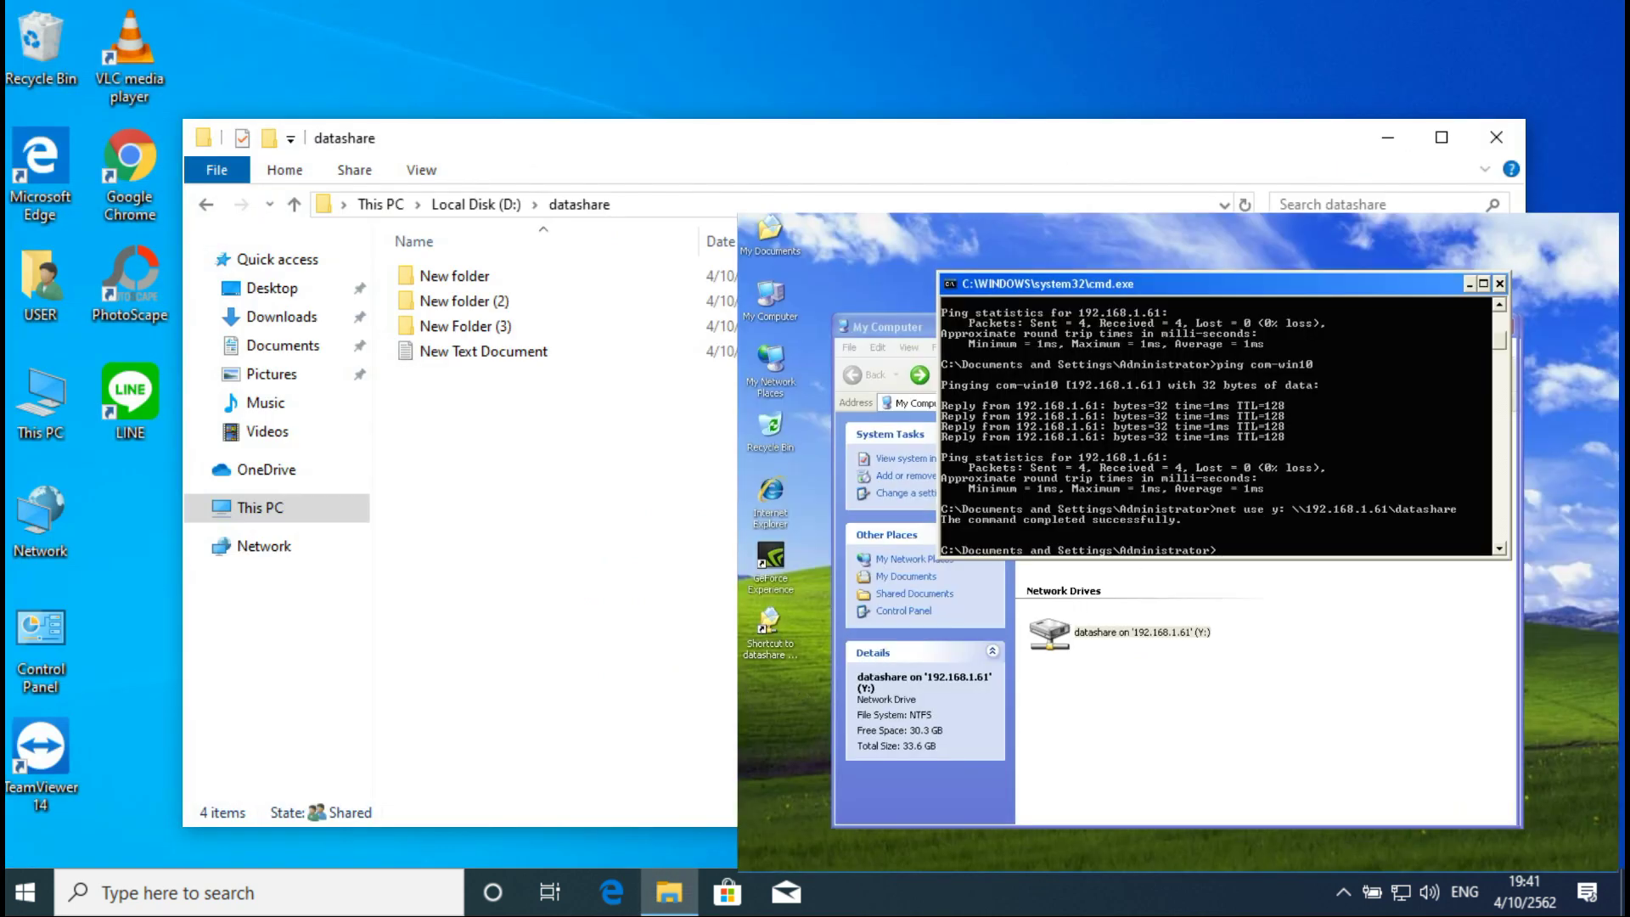
# Step: Run \\com-win10, open the datashare share to view its contents, then close it
pyautogui.click(775, 860)
pyautogui.click(934, 794)
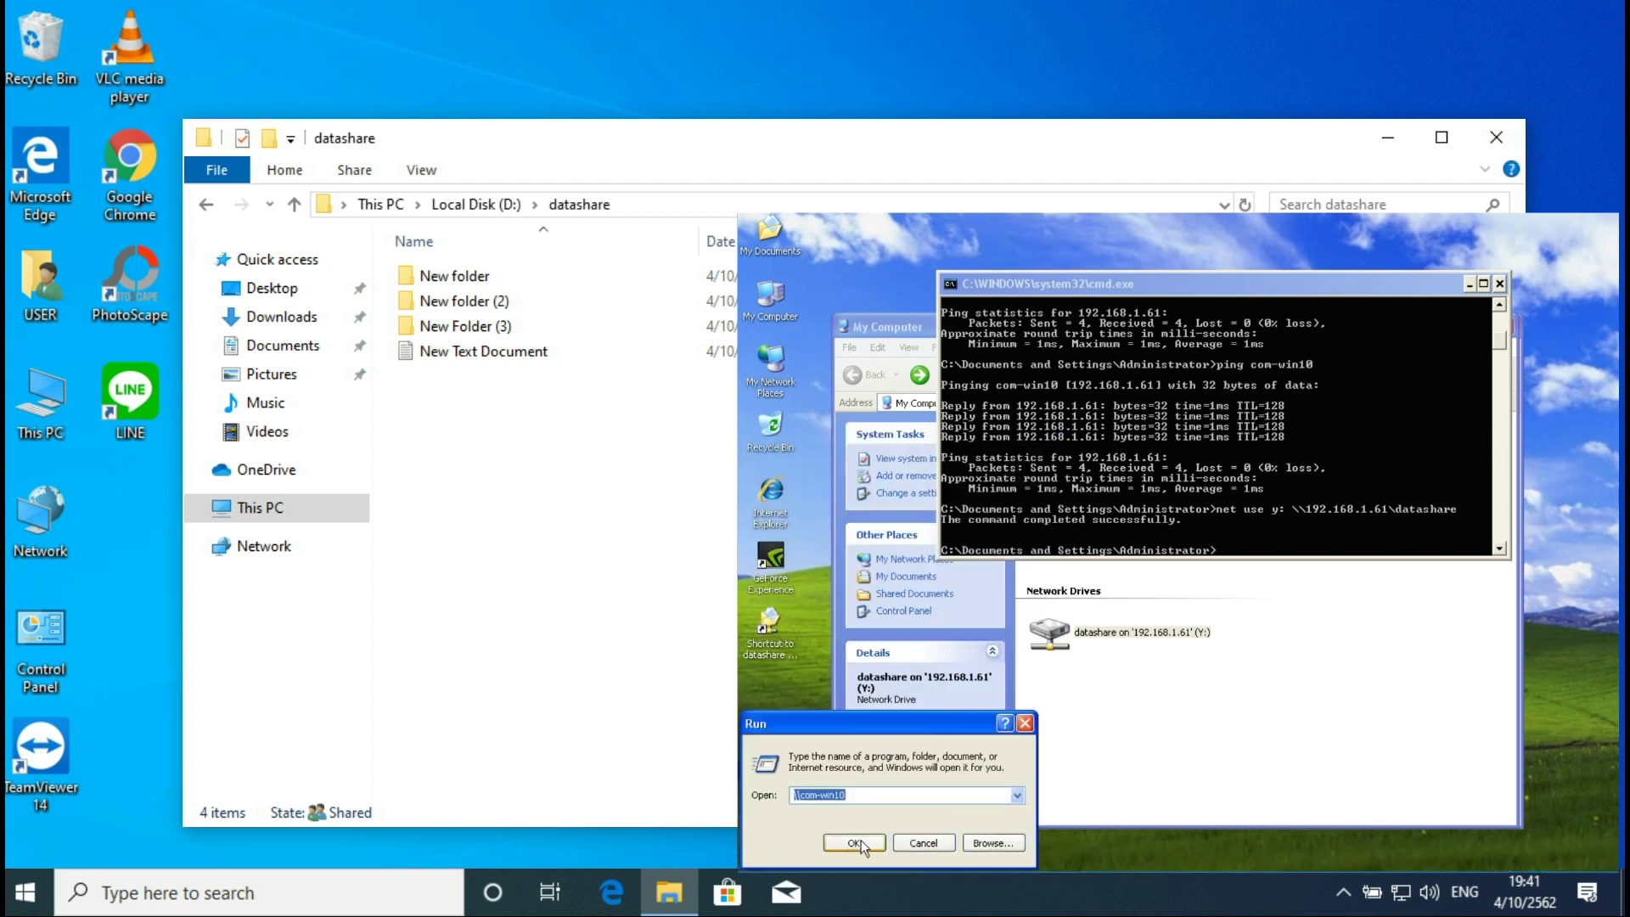
pyautogui.click(860, 838)
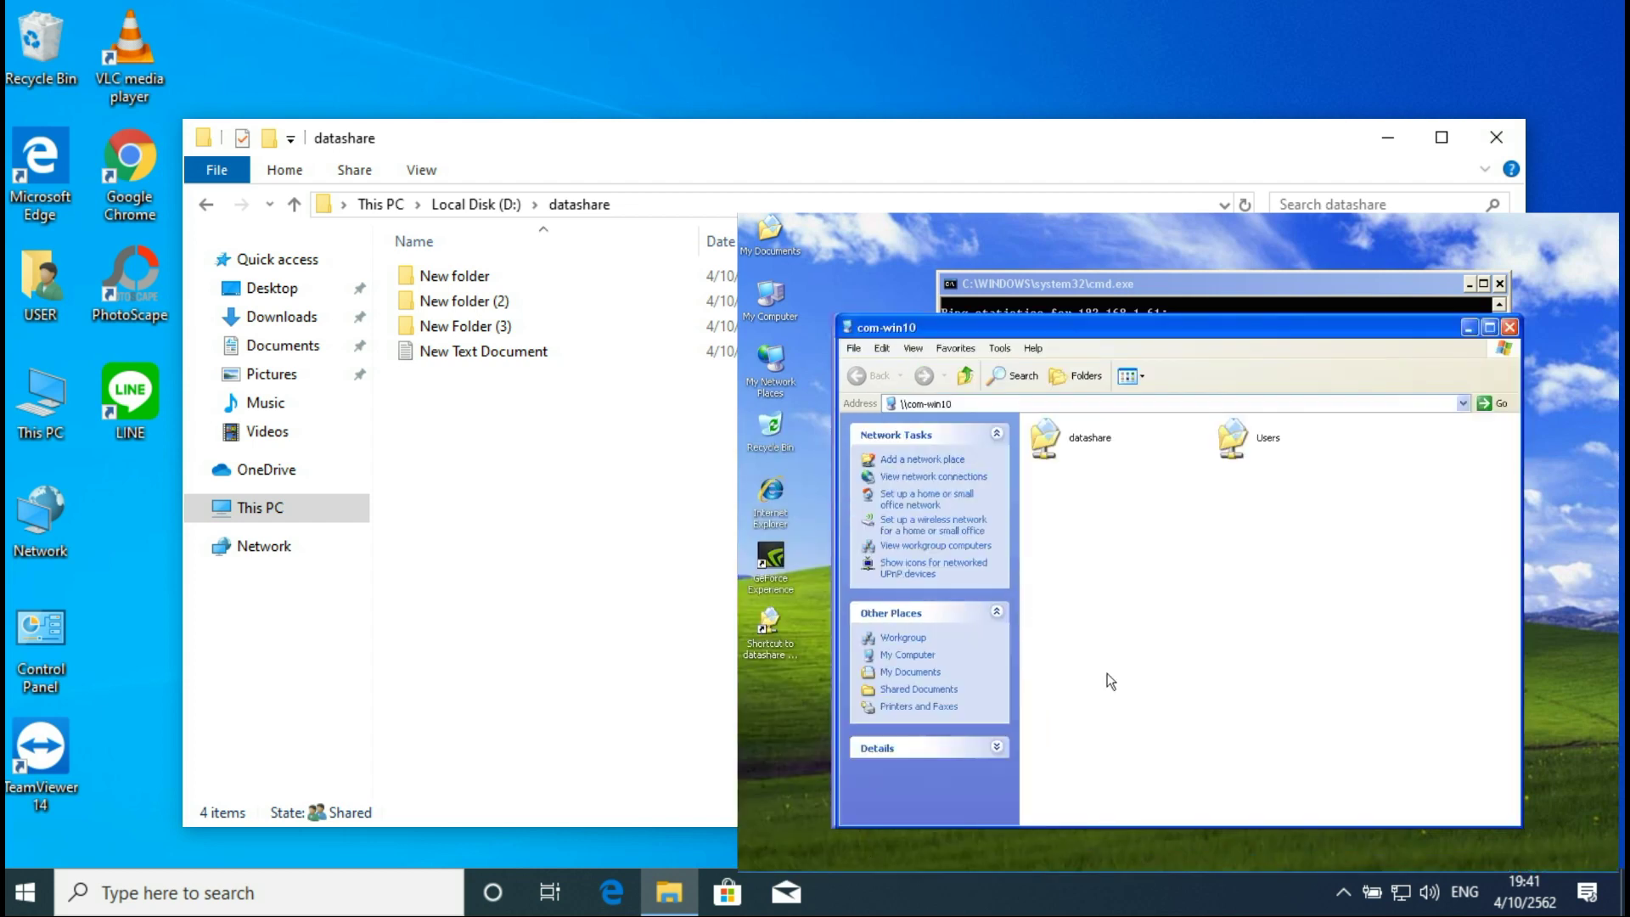
pyautogui.click(1091, 455)
pyautogui.doubleClick(1091, 455)
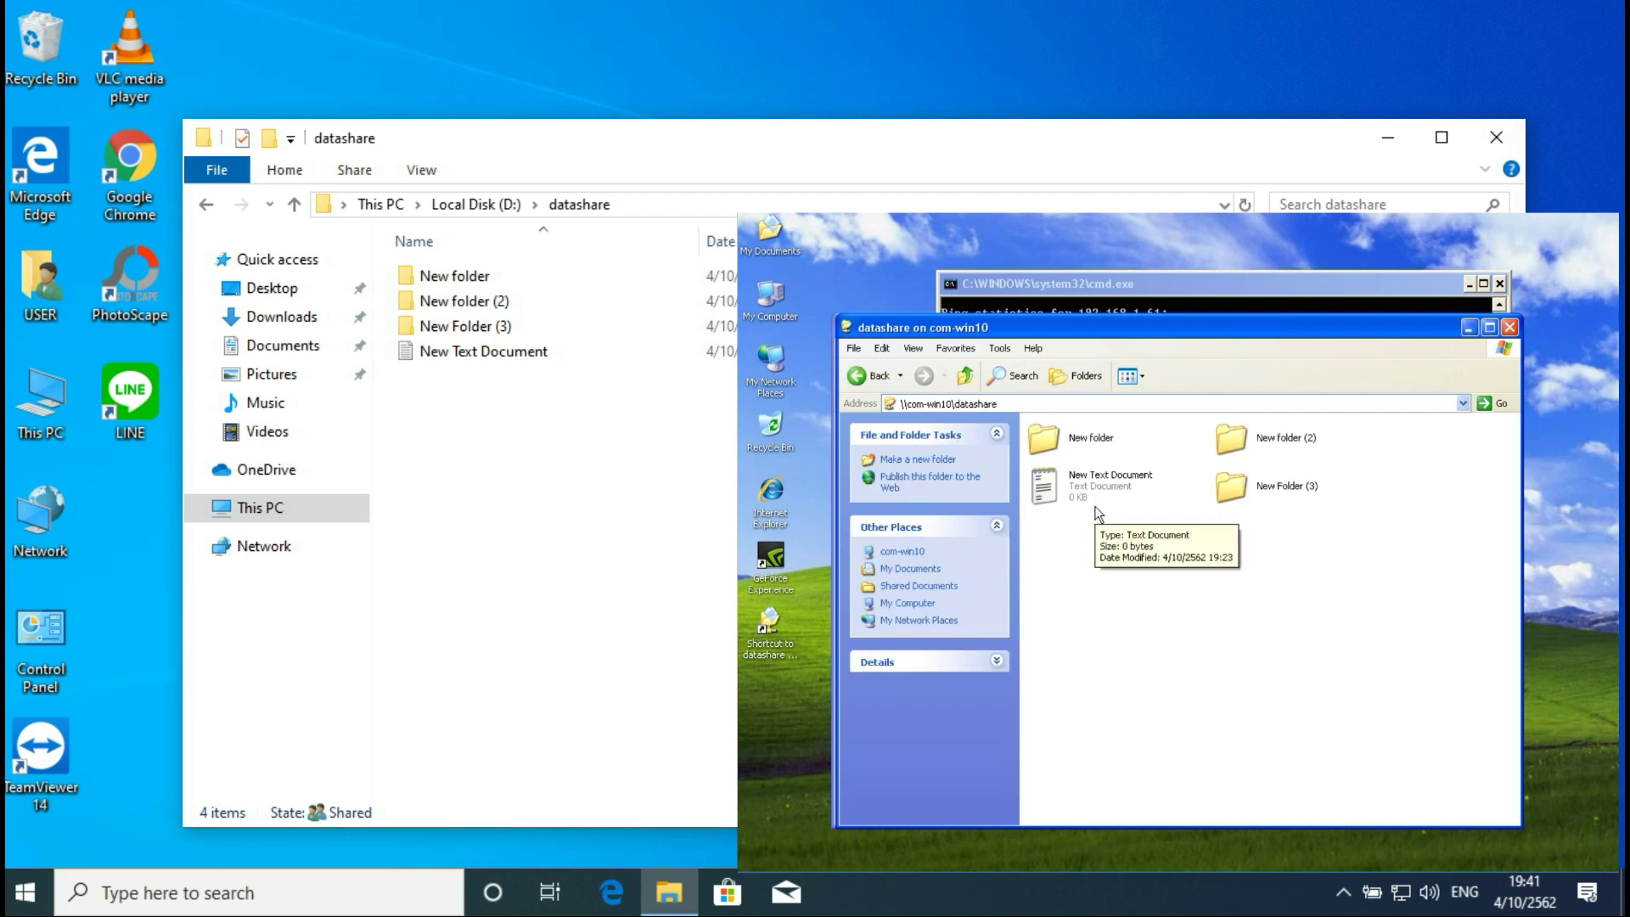
pyautogui.click(1510, 329)
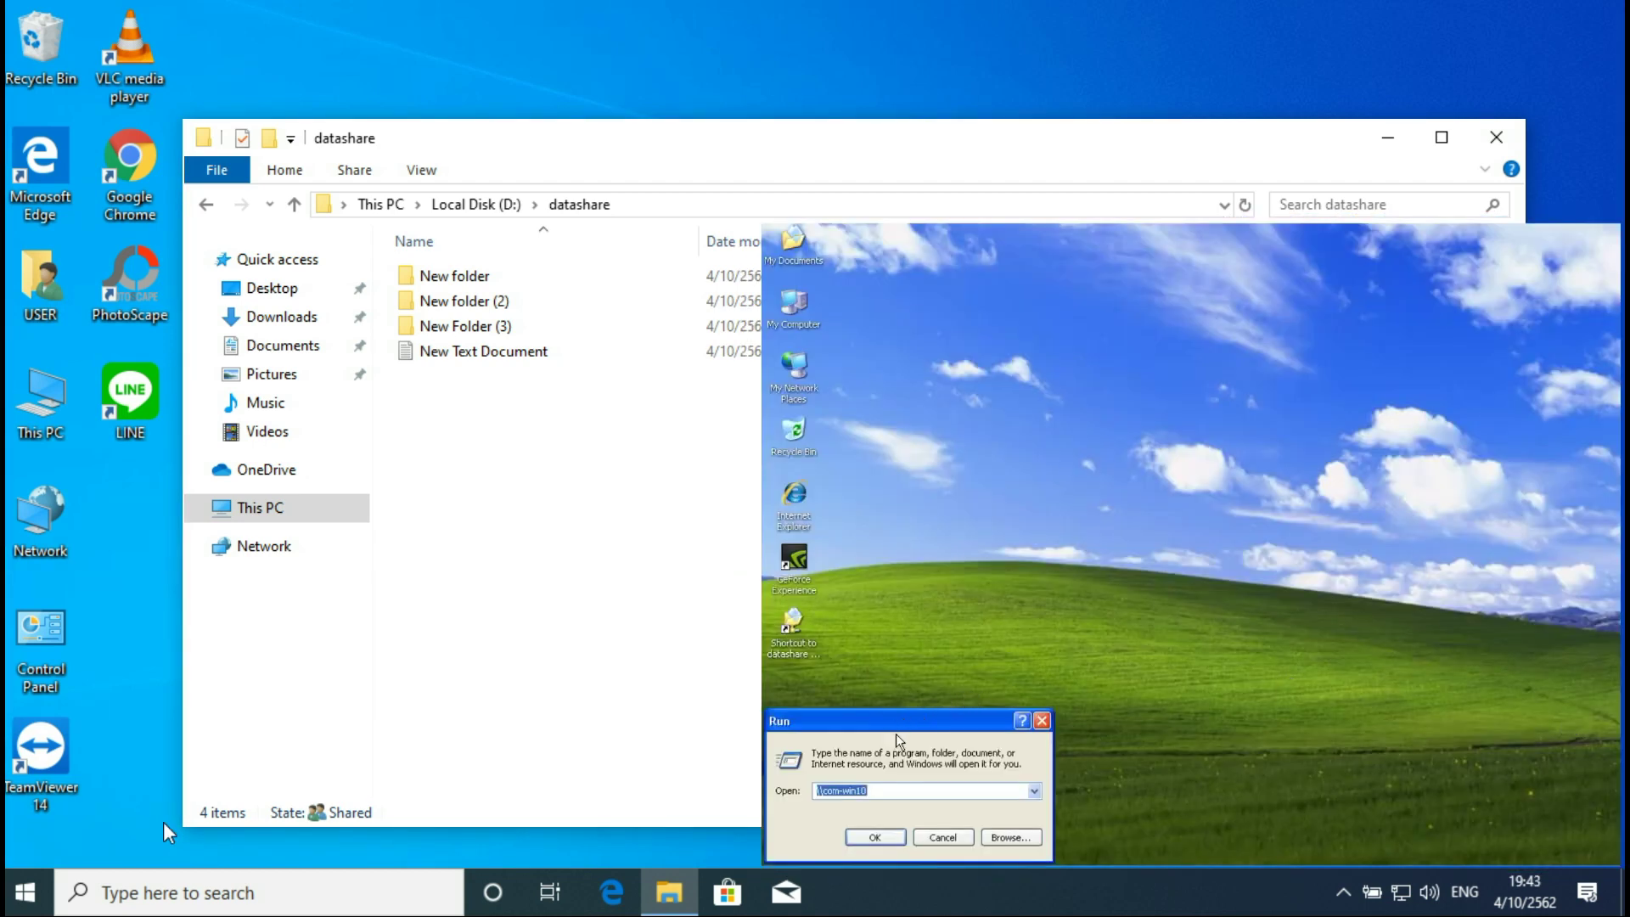
# Step: Rerun \\com-win10 and dismiss the 'account currently disabled' logon failure
pyautogui.click(896, 792)
pyautogui.click(872, 839)
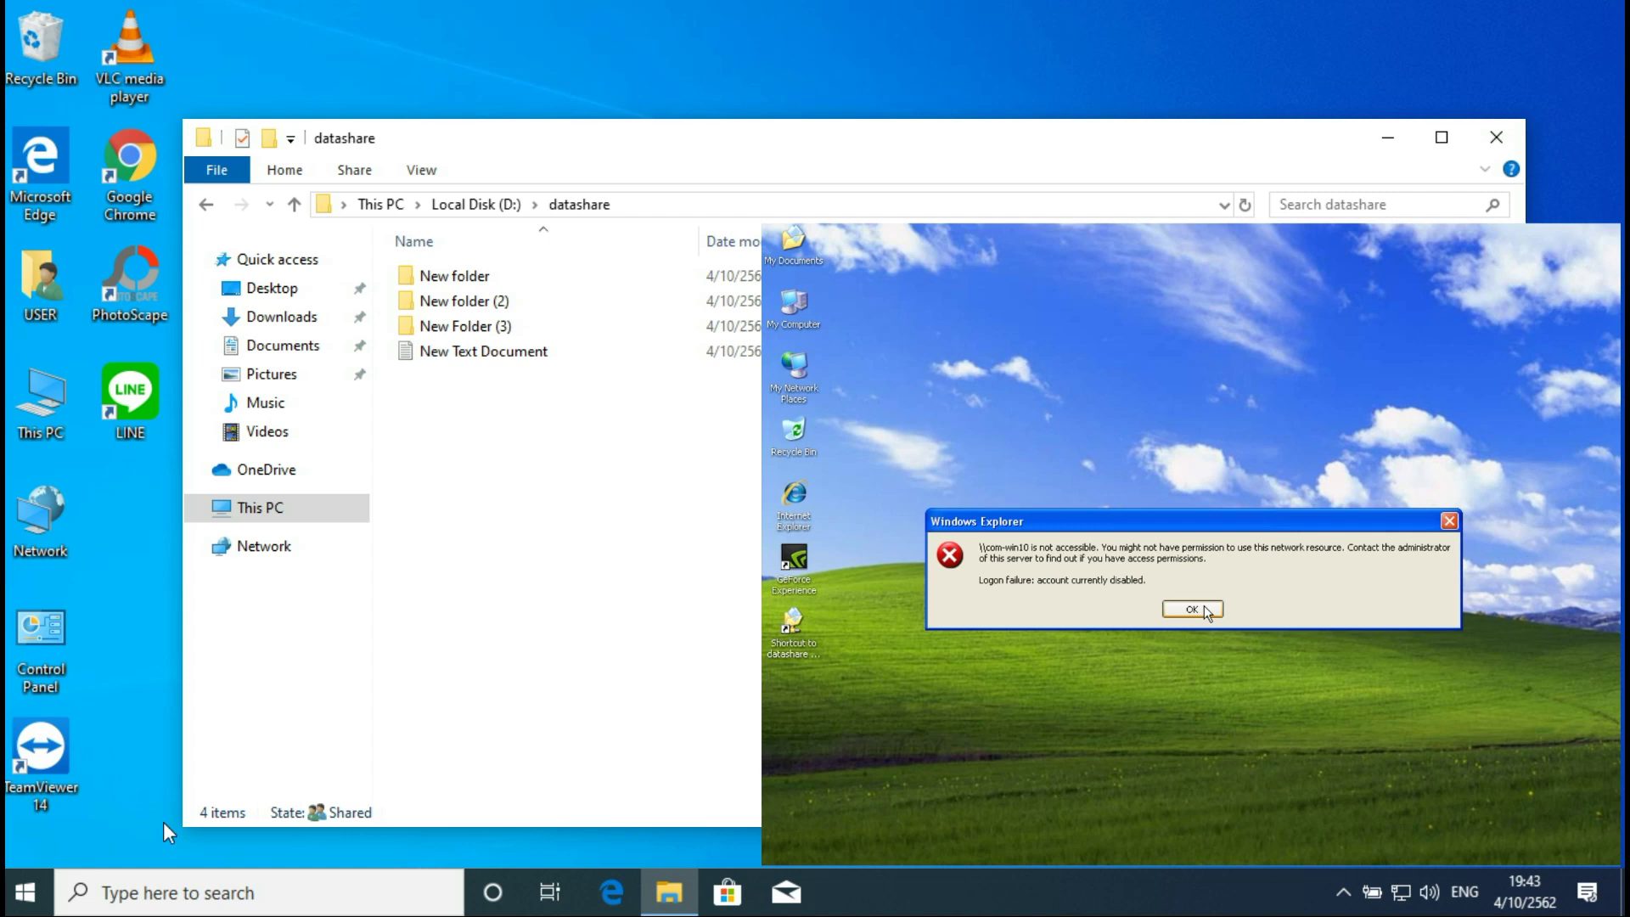
pyautogui.click(1205, 611)
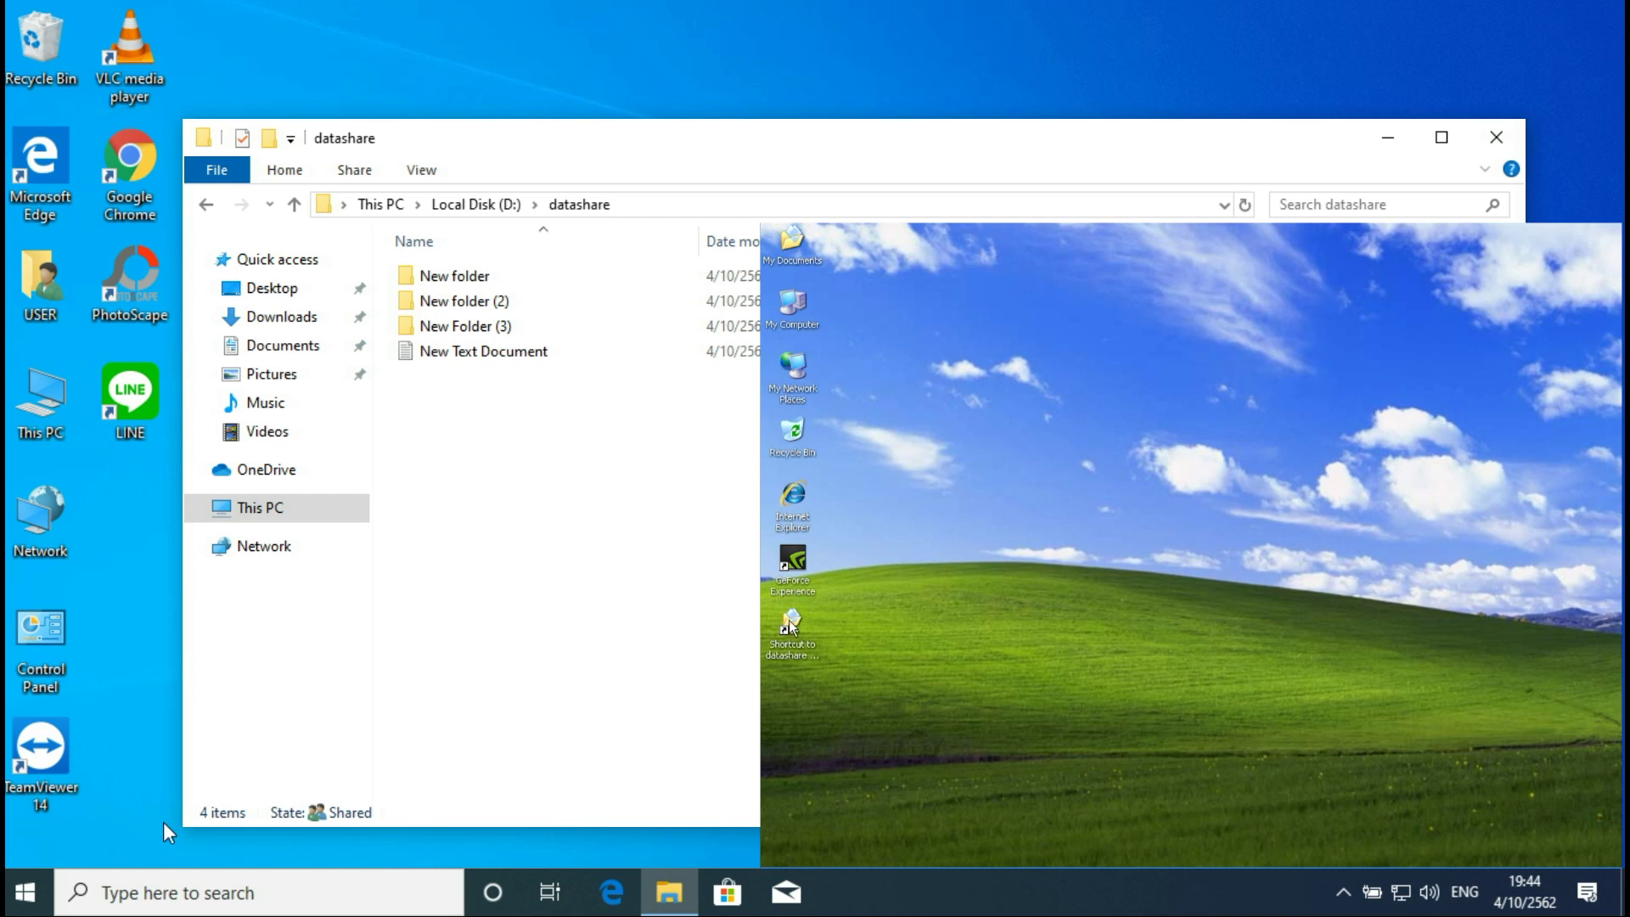
# Step: Start Map Network Drive from My Computer and choose \\com-win10\datashare for drive Z:
pyautogui.rightClick(789, 314)
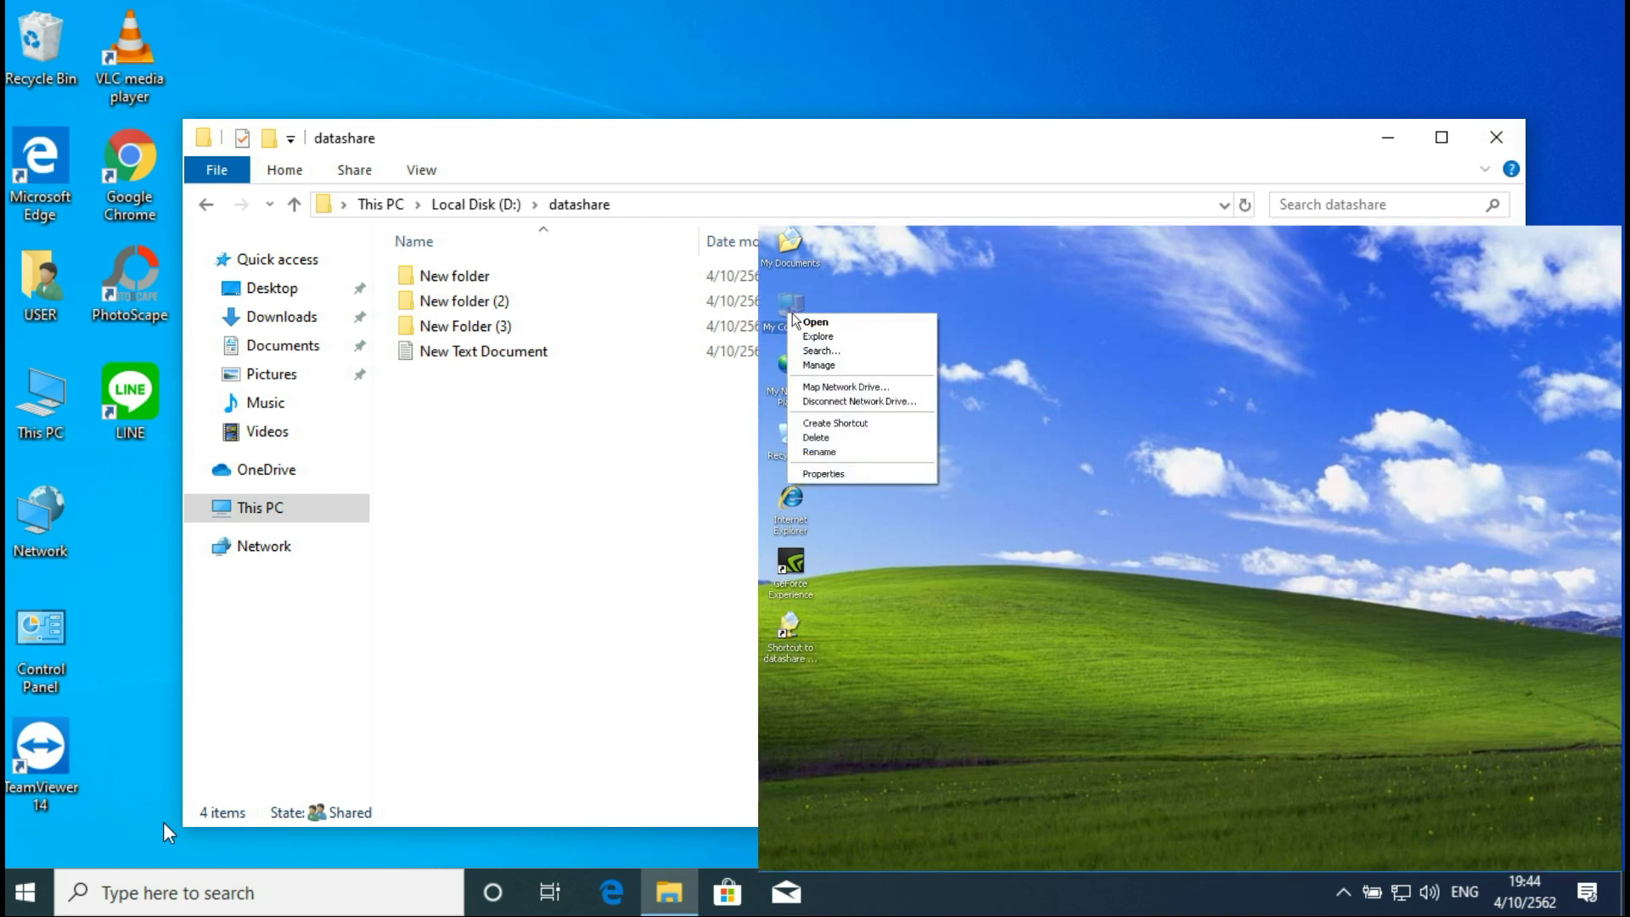
pyautogui.click(874, 389)
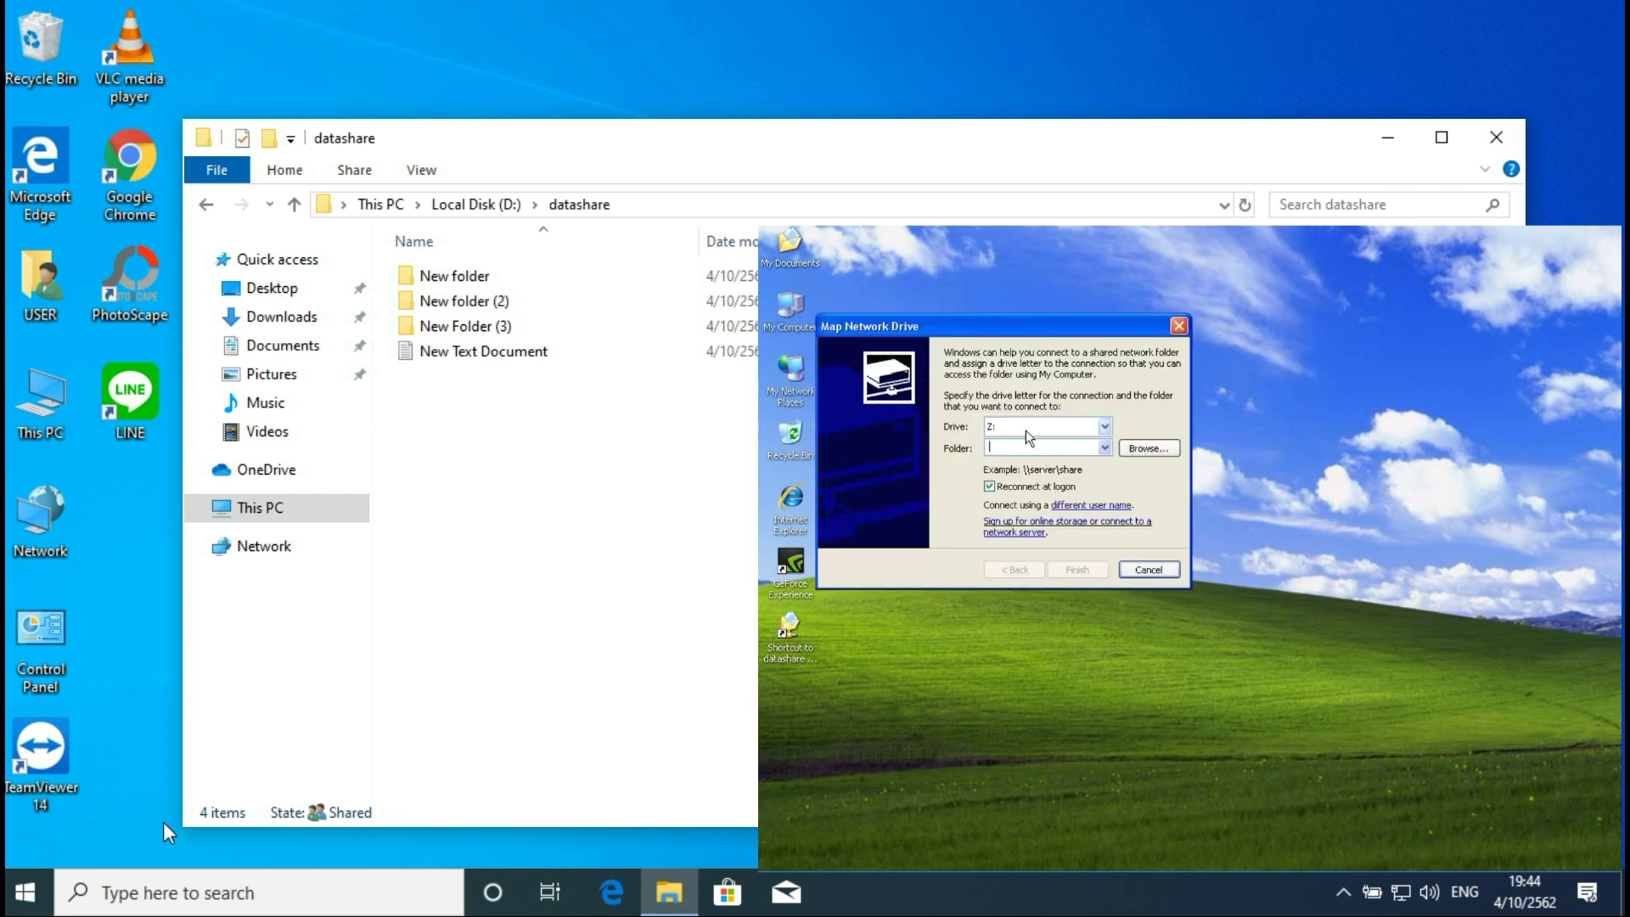
pyautogui.click(1105, 448)
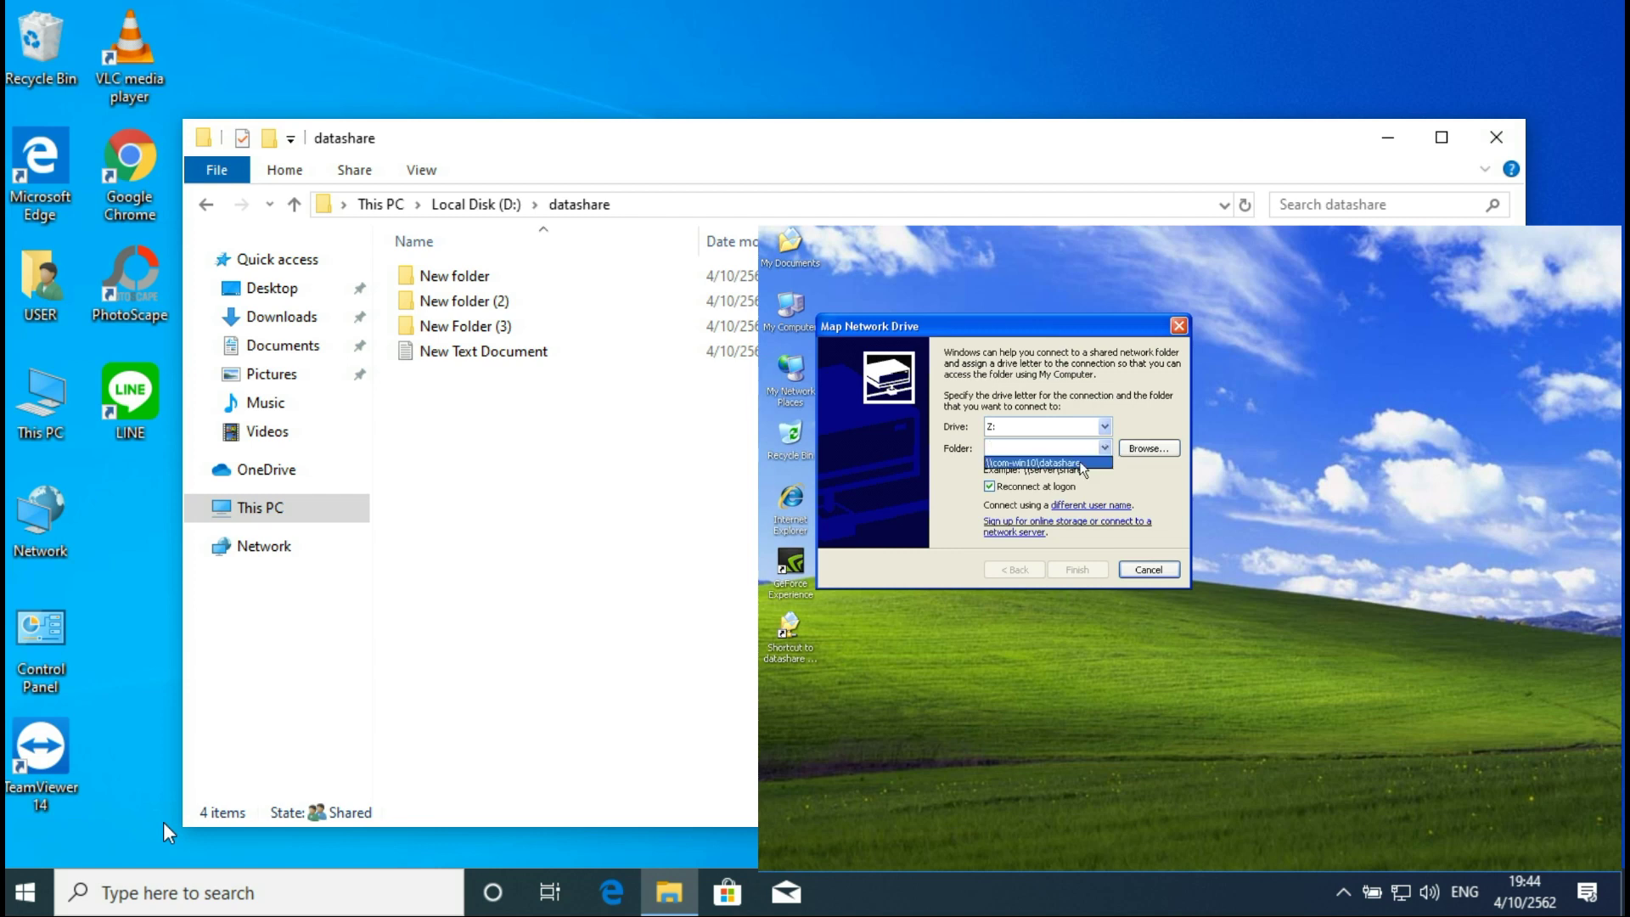
pyautogui.click(1029, 463)
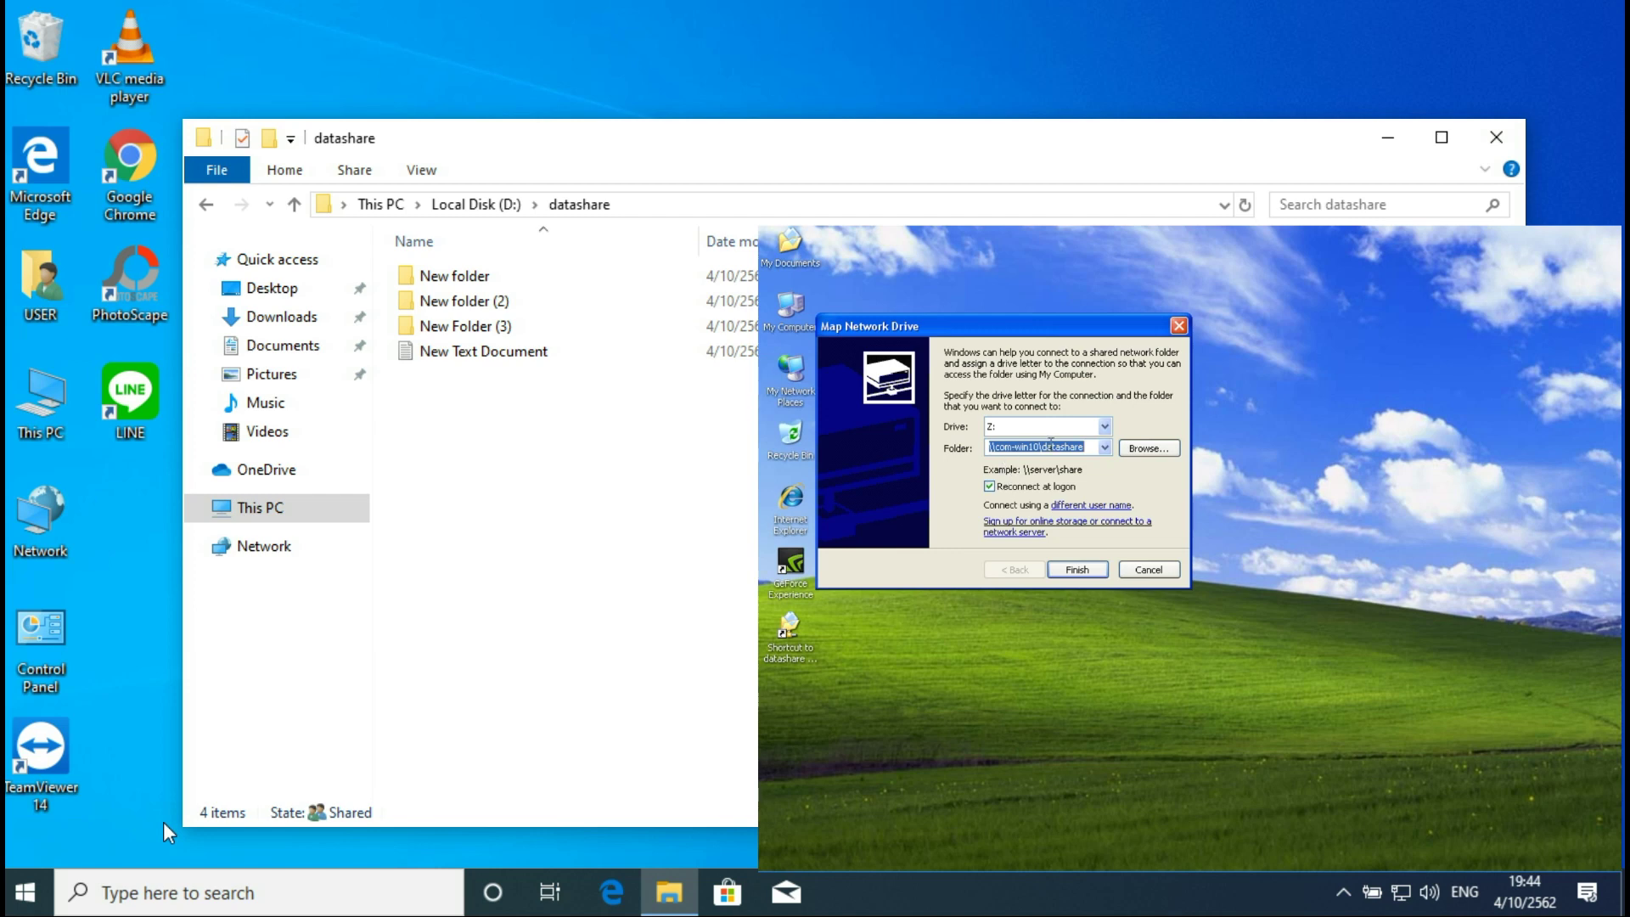
pyautogui.click(1003, 449)
# Step: Connect as user guest with its password, finish mapping Z:, and close its window
pyautogui.click(1084, 508)
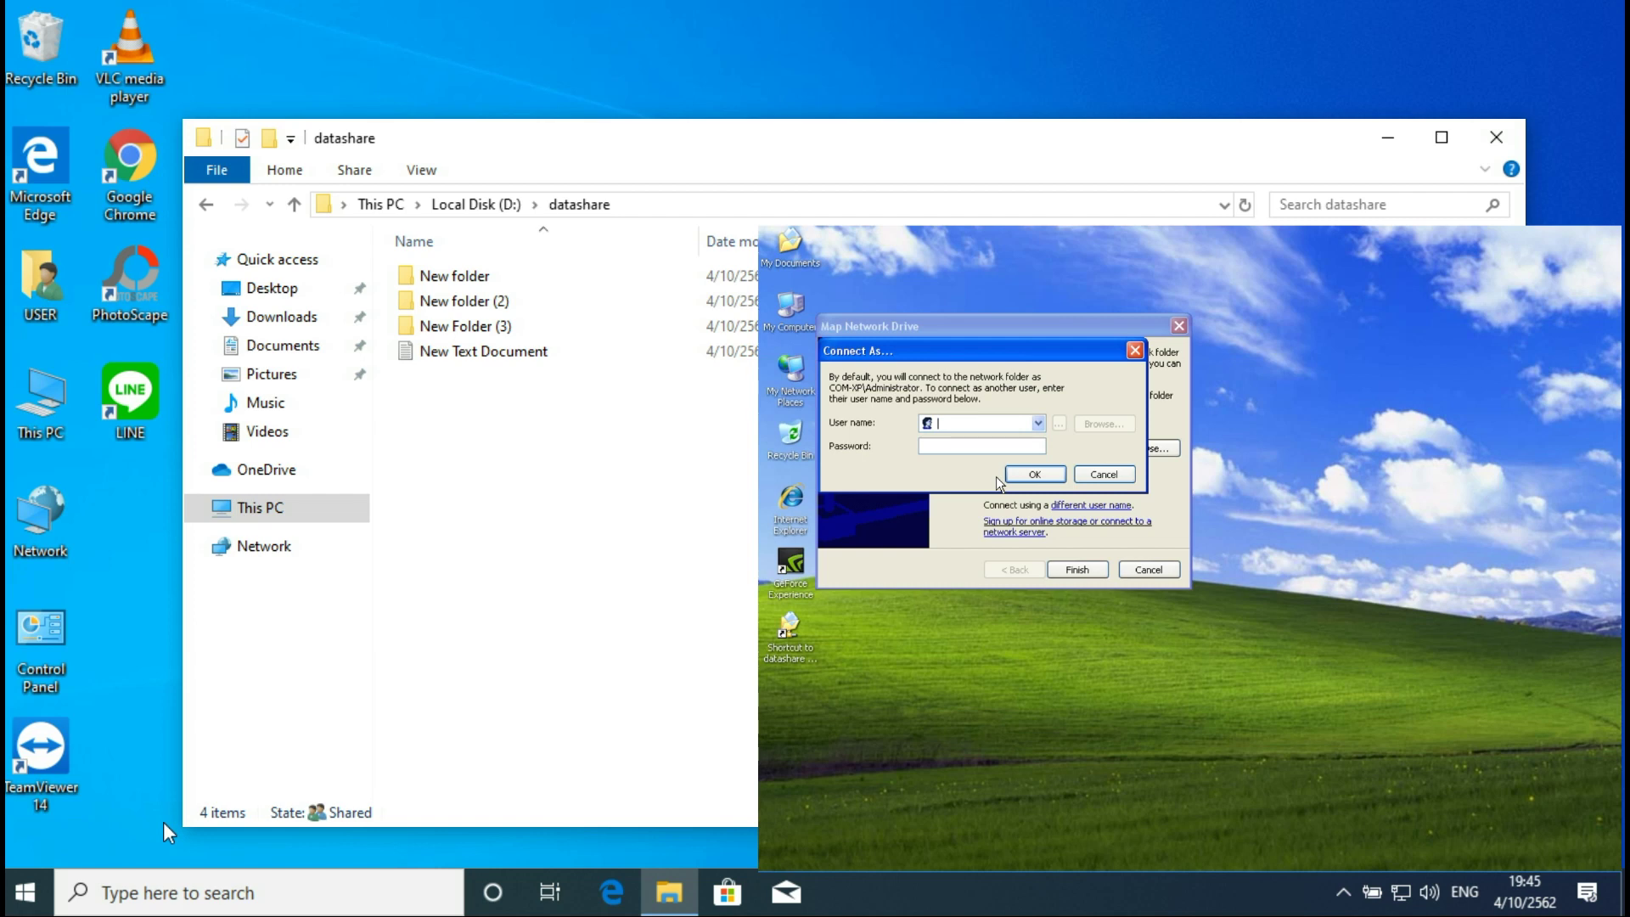
pyautogui.write('guest')
pyautogui.press('Tab')
pyautogui.write('******')
pyautogui.click(1032, 474)
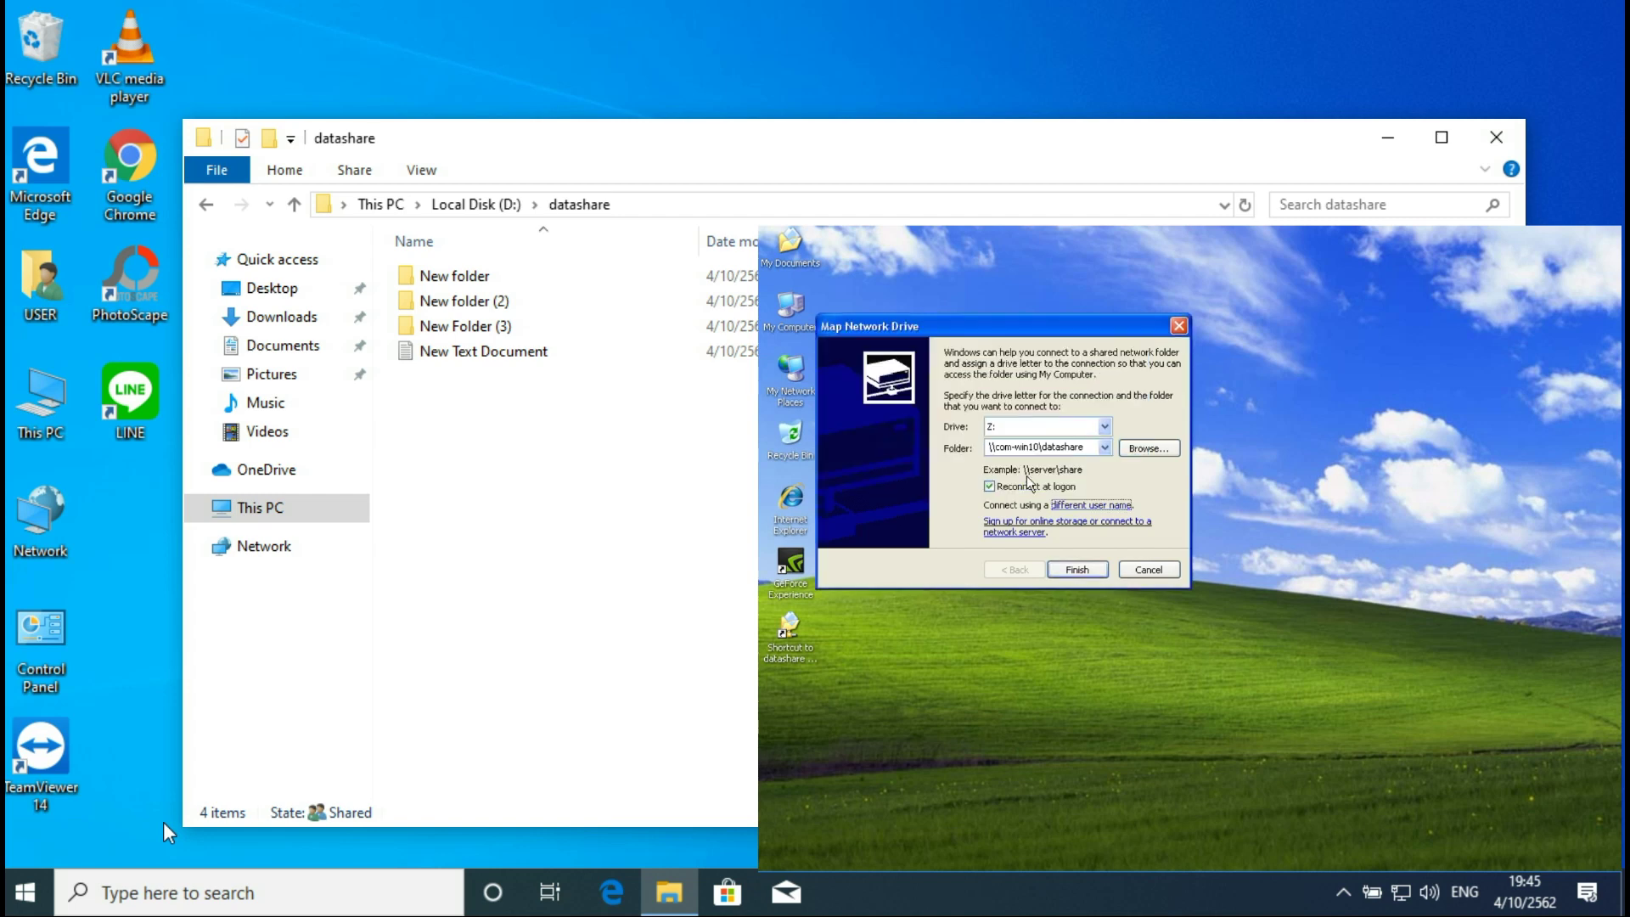
pyautogui.click(1076, 569)
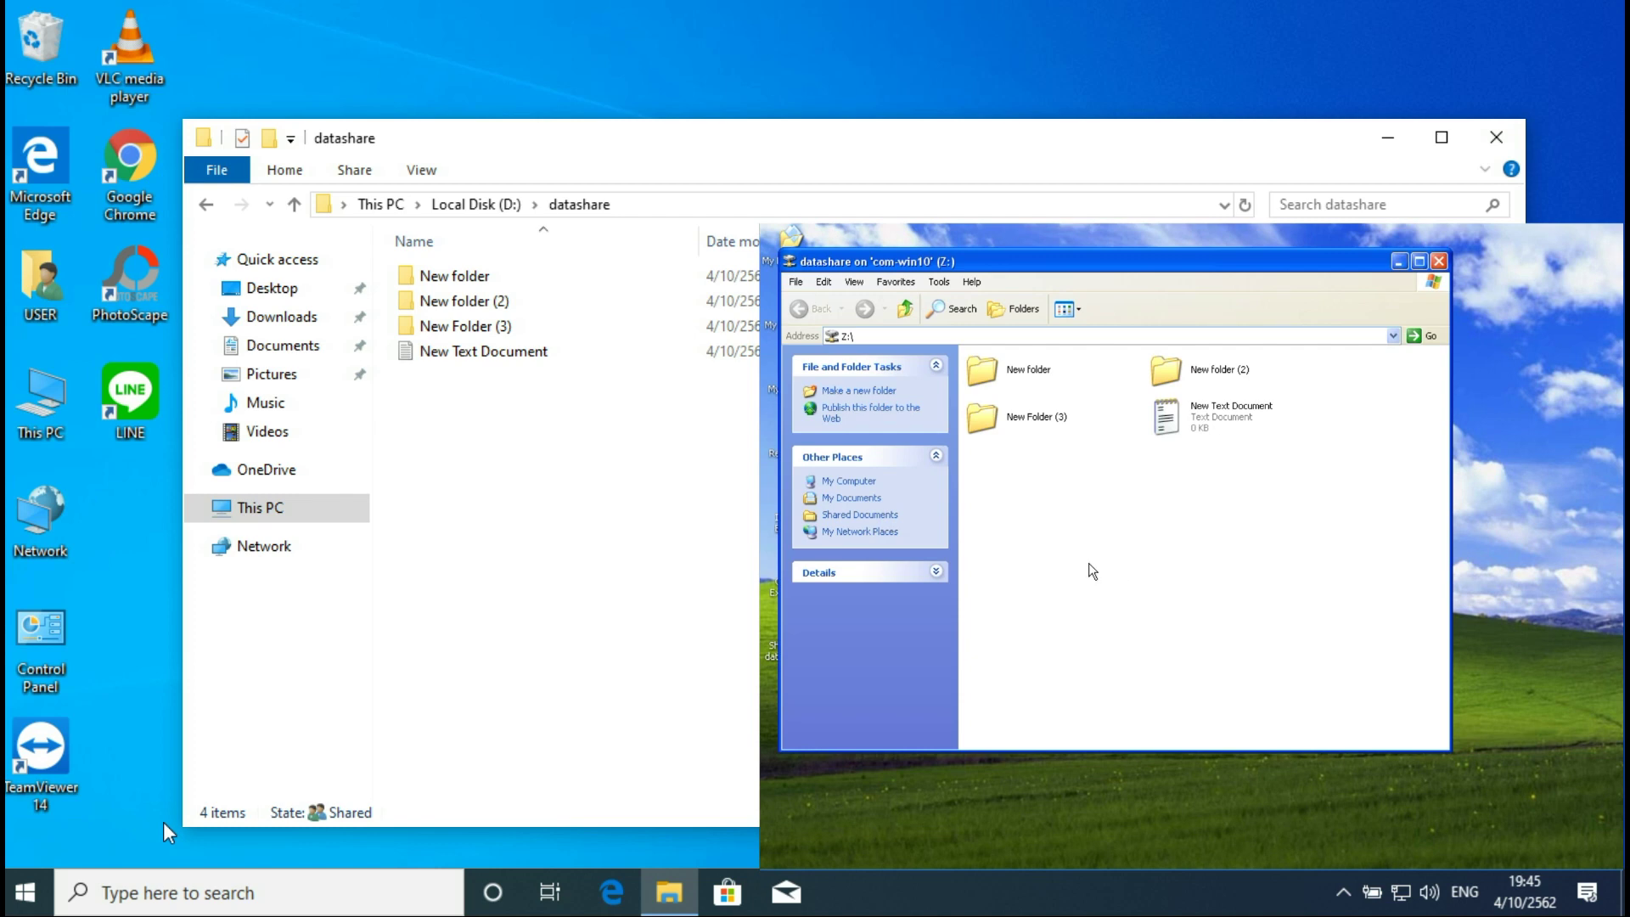
pyautogui.click(1437, 261)
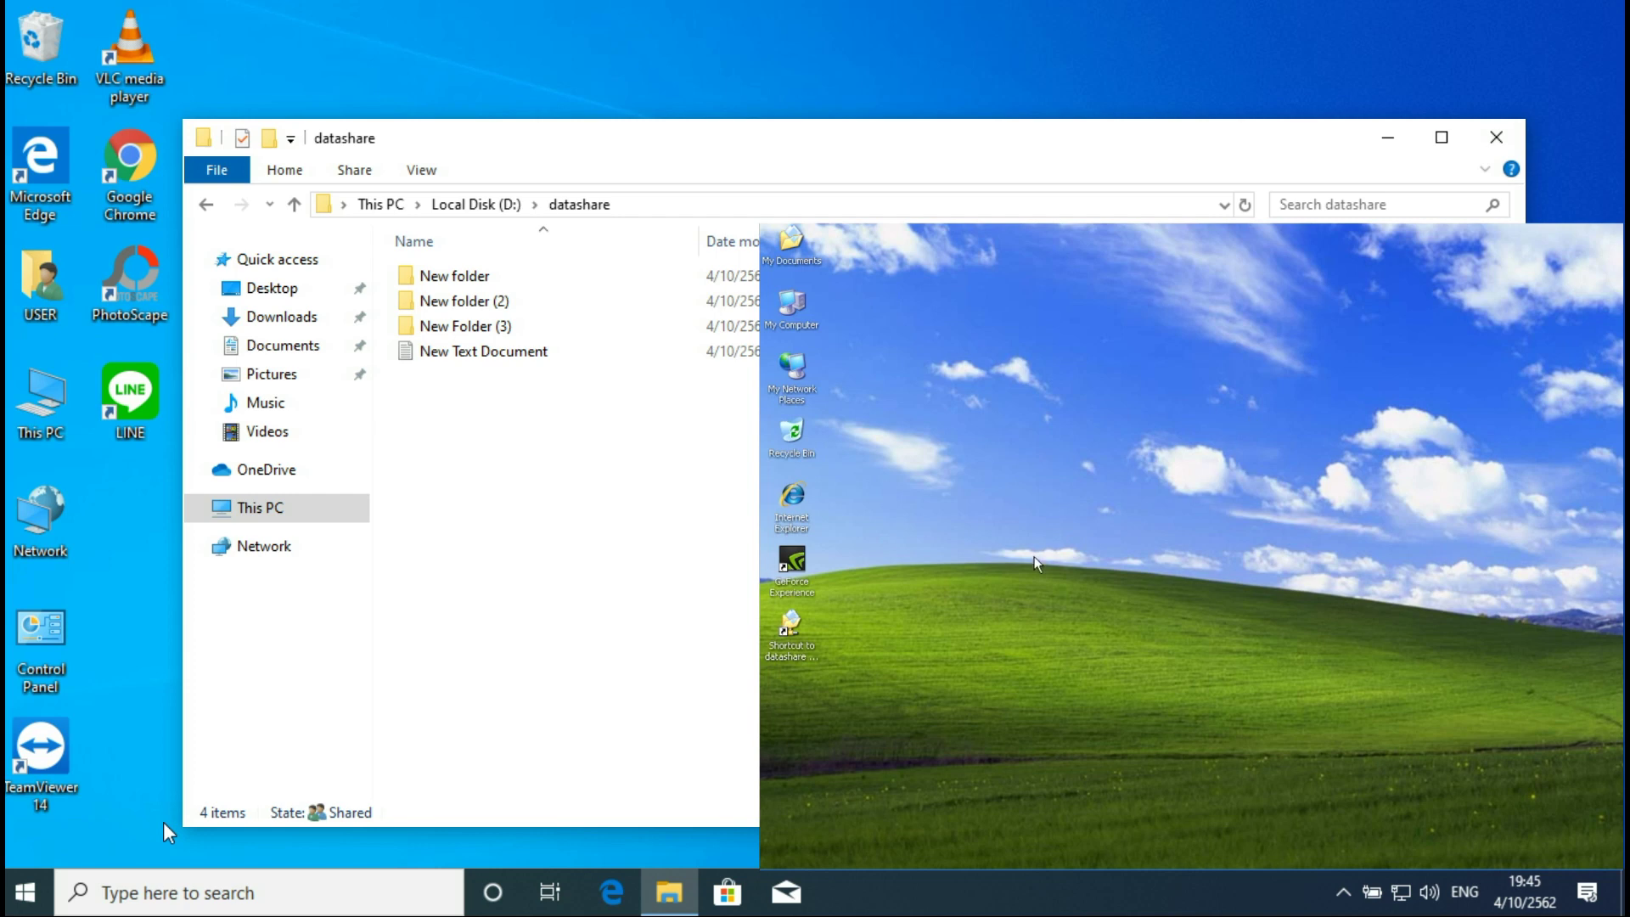
# Step: Reopen \\com-win10 from the Run dialog's history
pyautogui.click(794, 859)
pyautogui.click(955, 794)
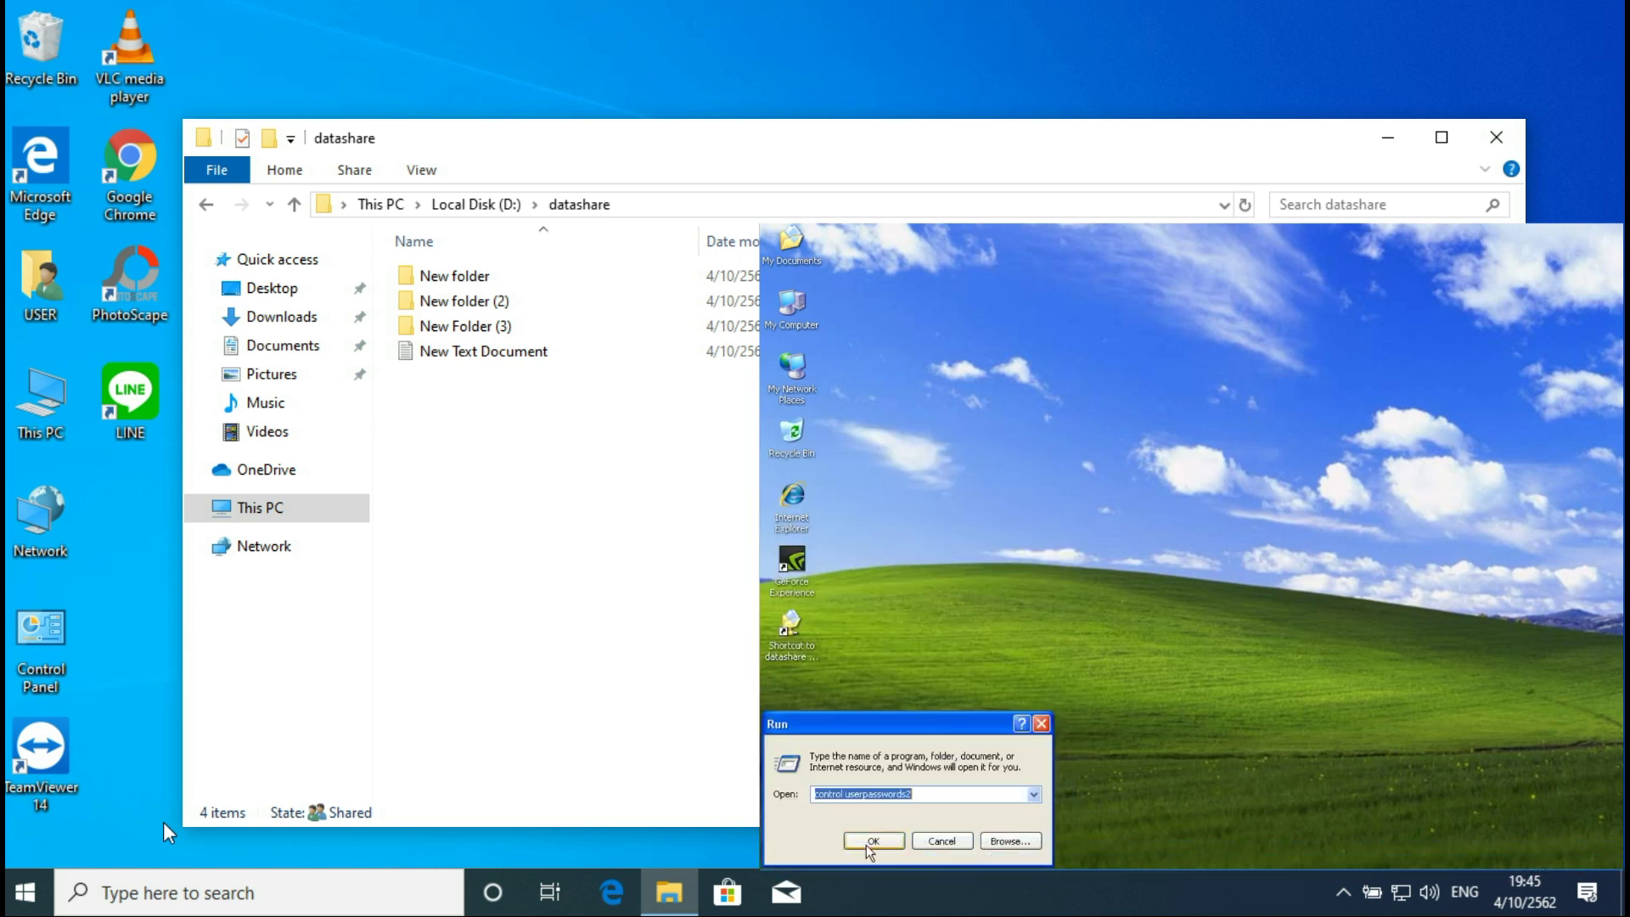
pyautogui.press('Down')
pyautogui.press('Return')
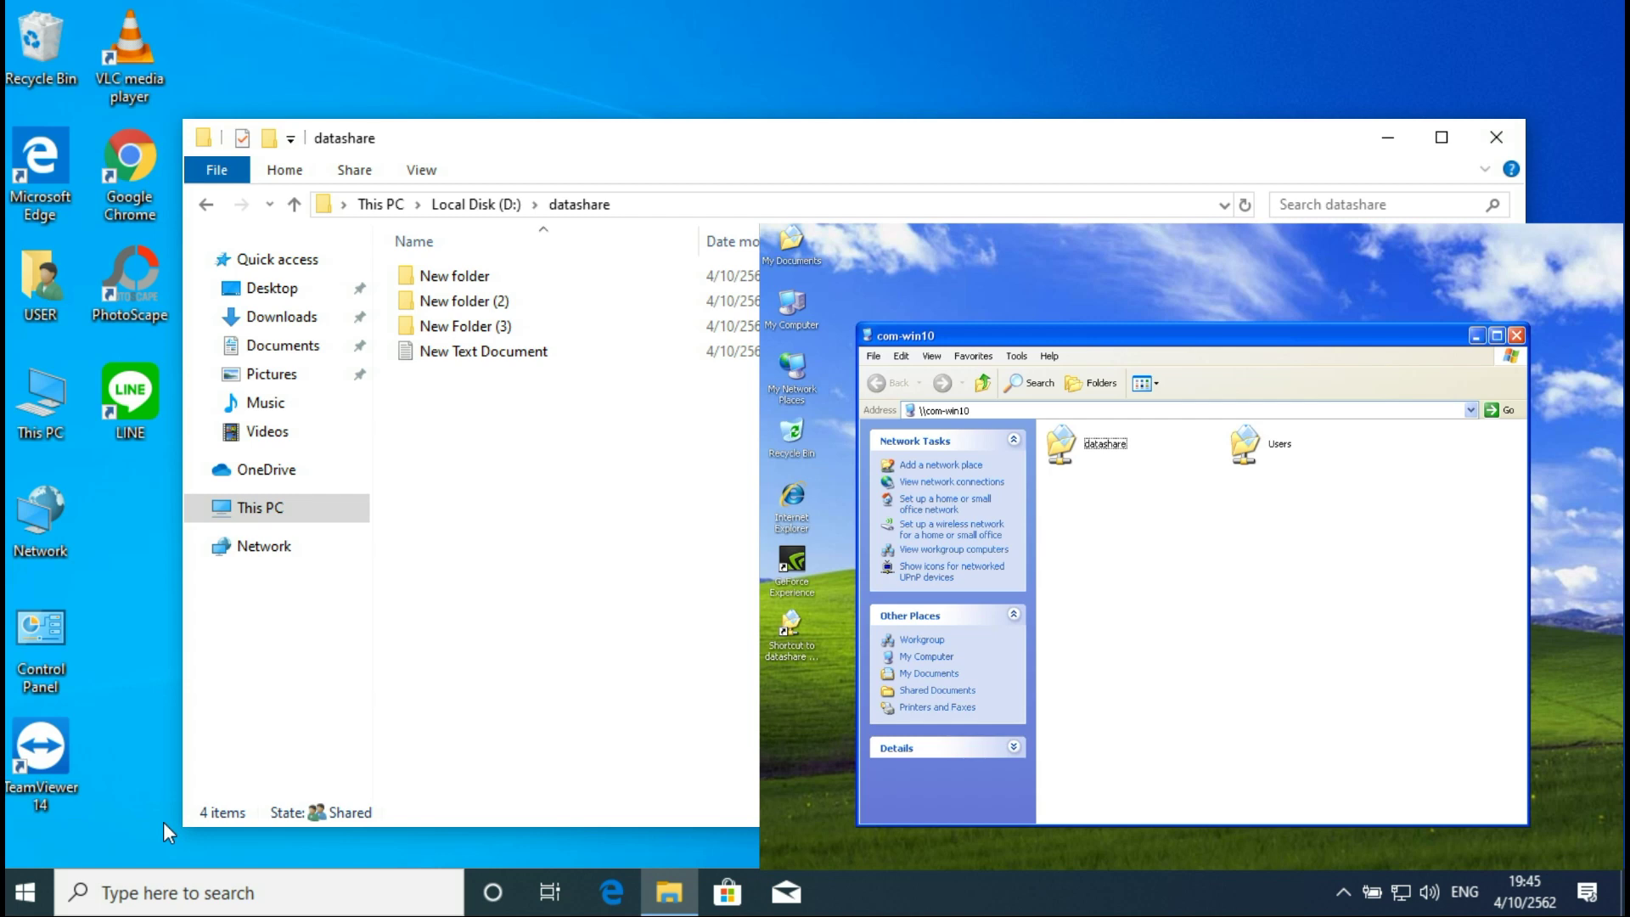
# Step: Run \\192.168.1.61 instead and dismiss the not-accessible error
pyautogui.click(794, 858)
pyautogui.click(944, 795)
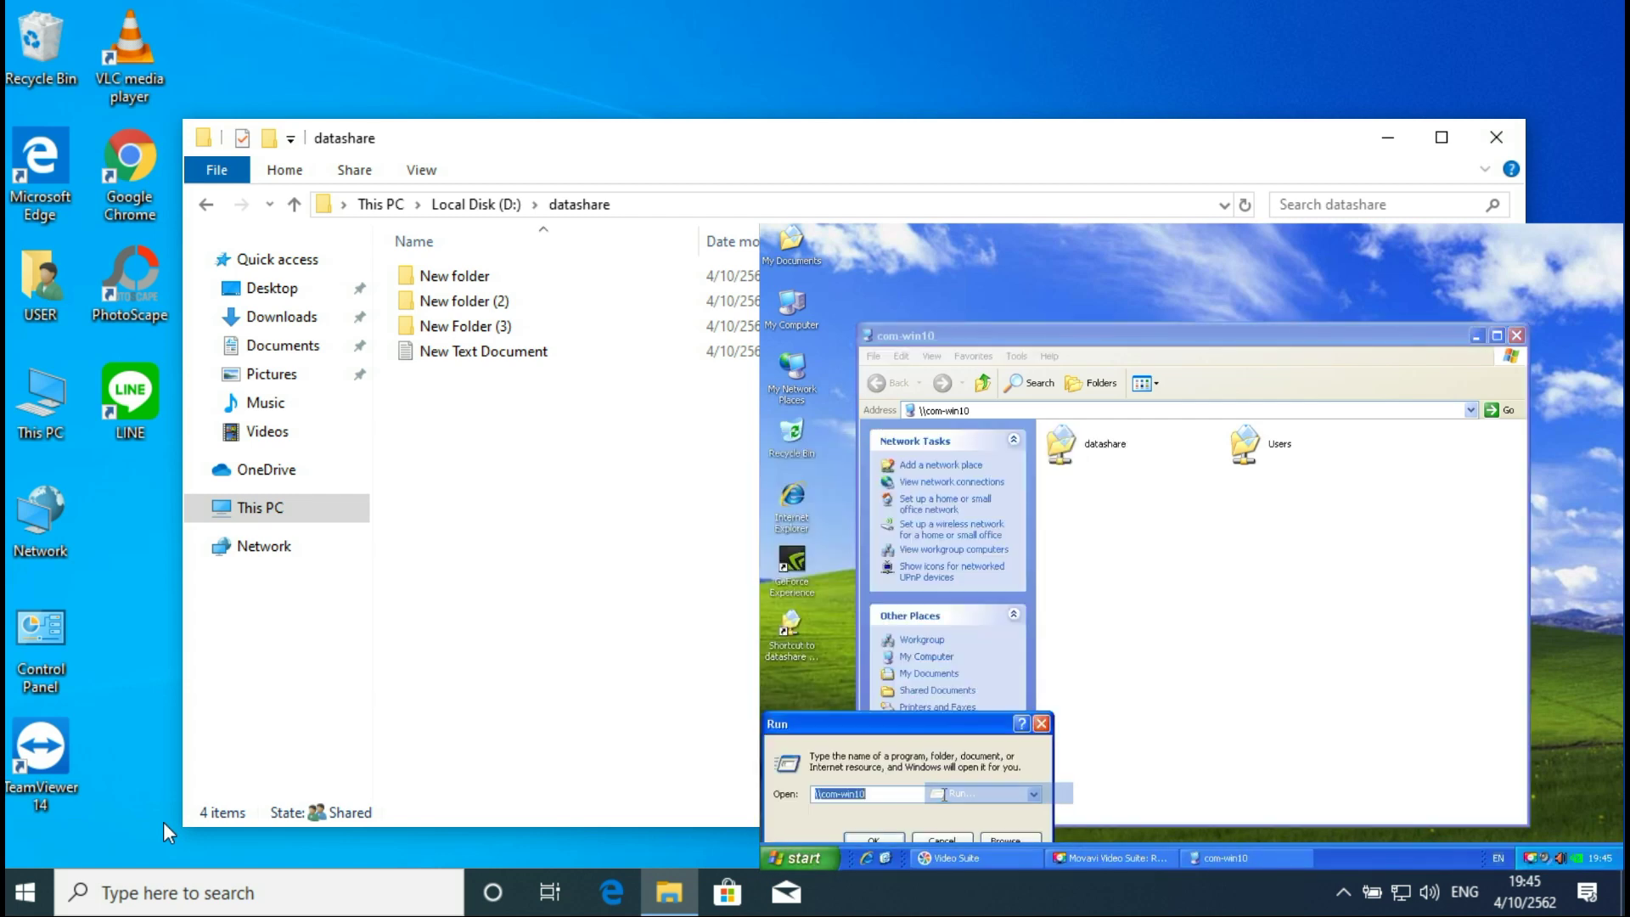
pyautogui.click(833, 794)
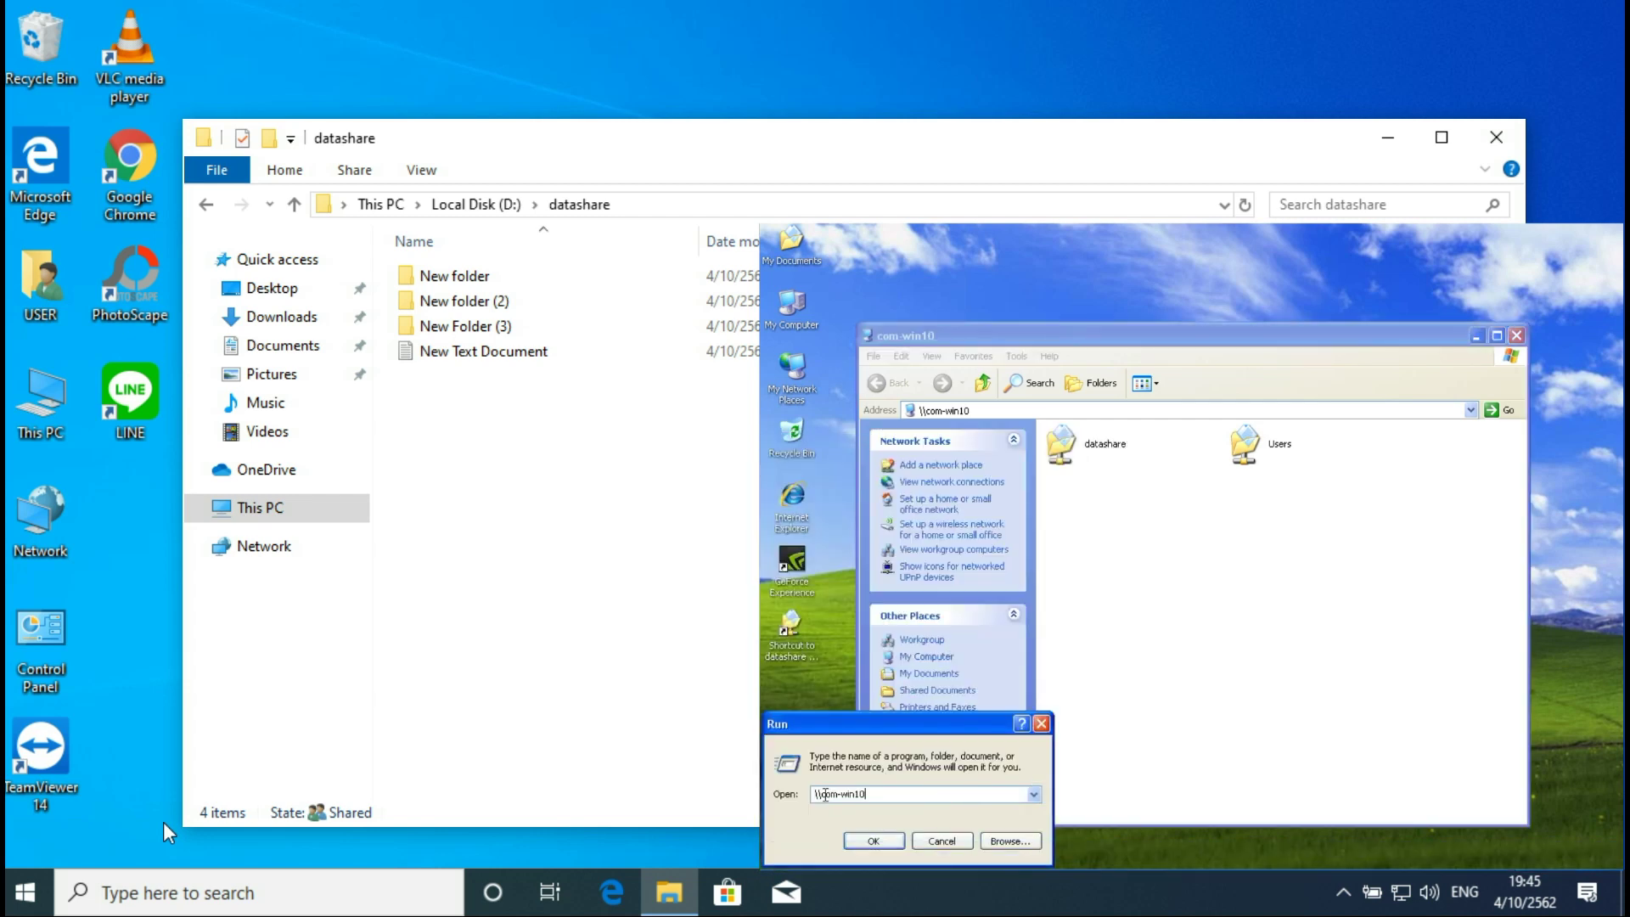
pyautogui.moveTo(825, 795); pyautogui.dragTo(947, 794)
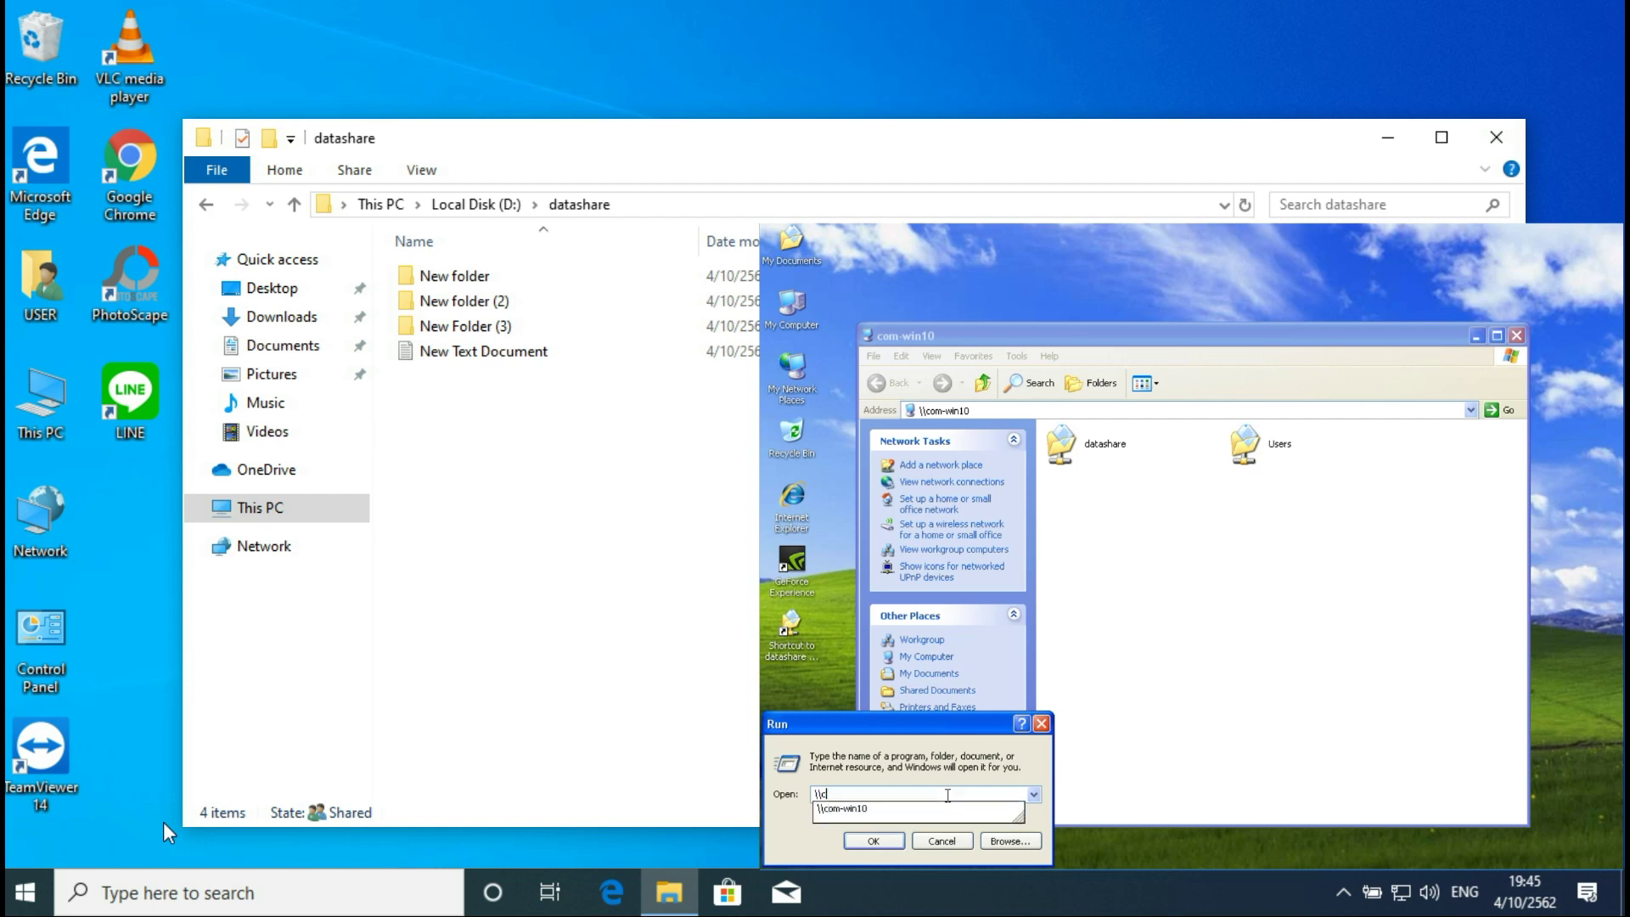
pyautogui.write('192.168.1.61')
pyautogui.press('Return')
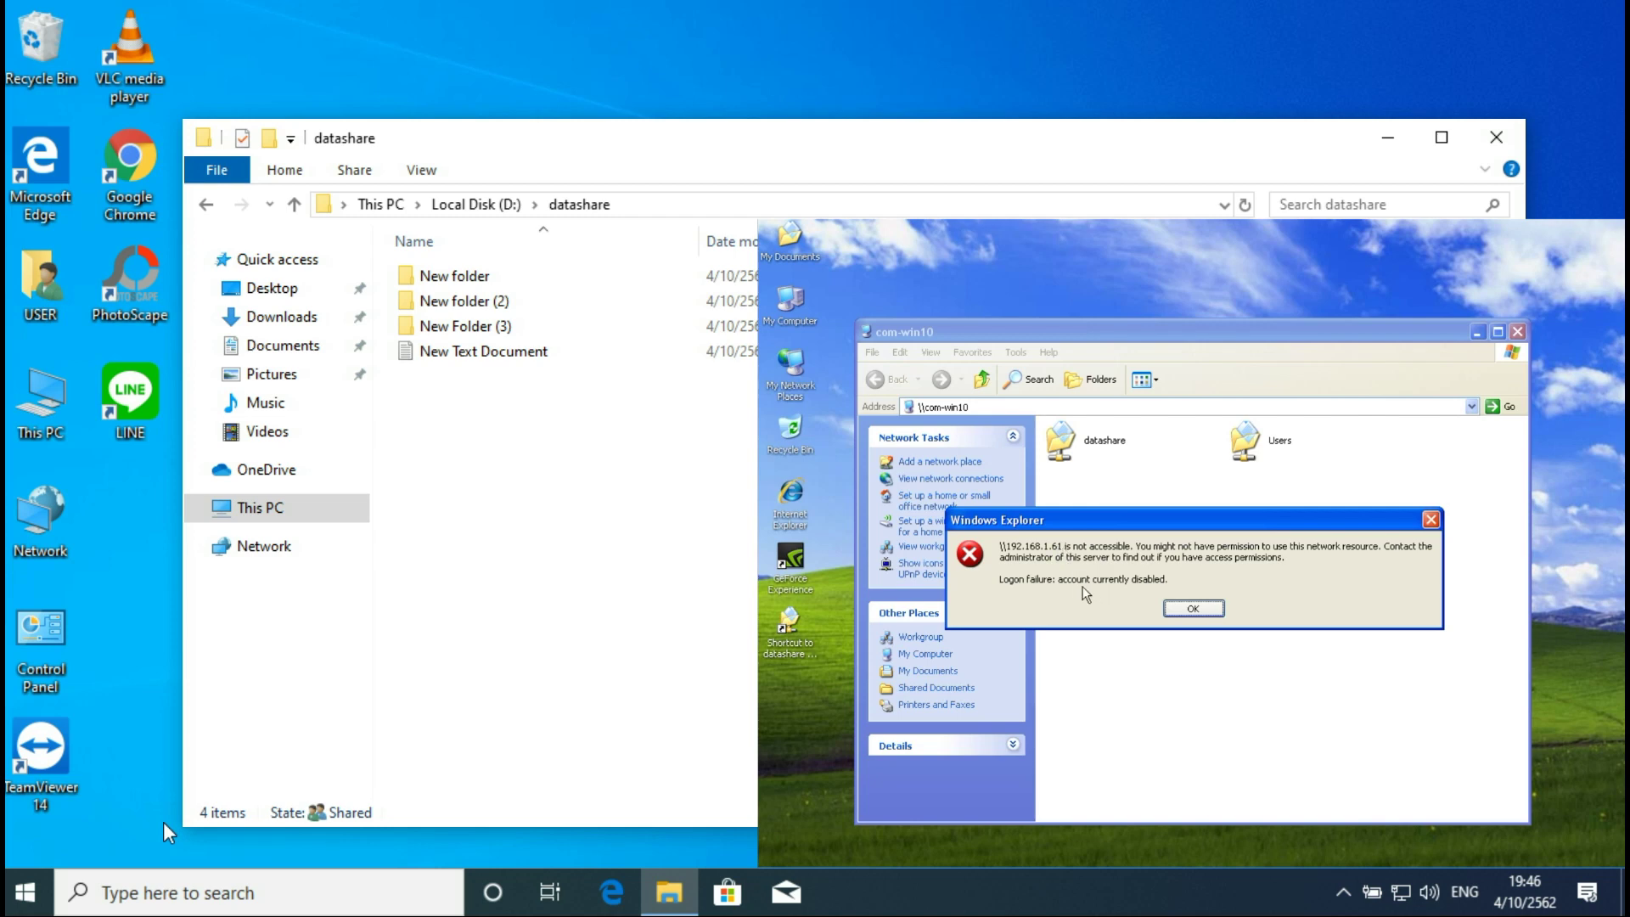
pyautogui.click(1194, 609)
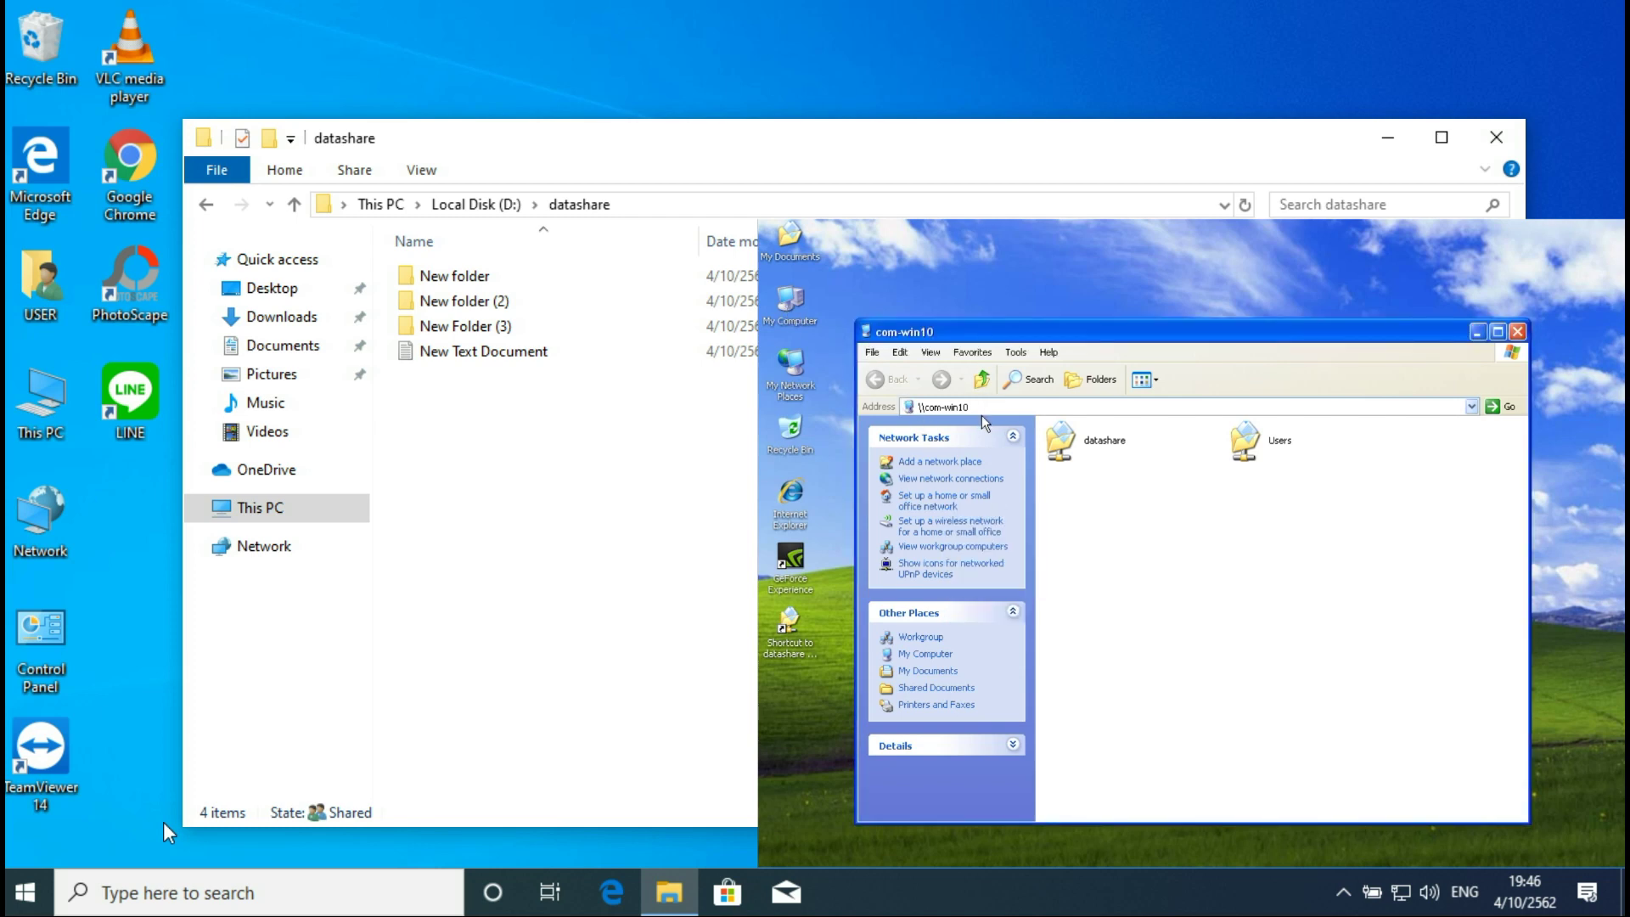
# Step: Start Map Network Drive and change the folder to \\192.168.1.61\datashare
pyautogui.rightClick(791, 304)
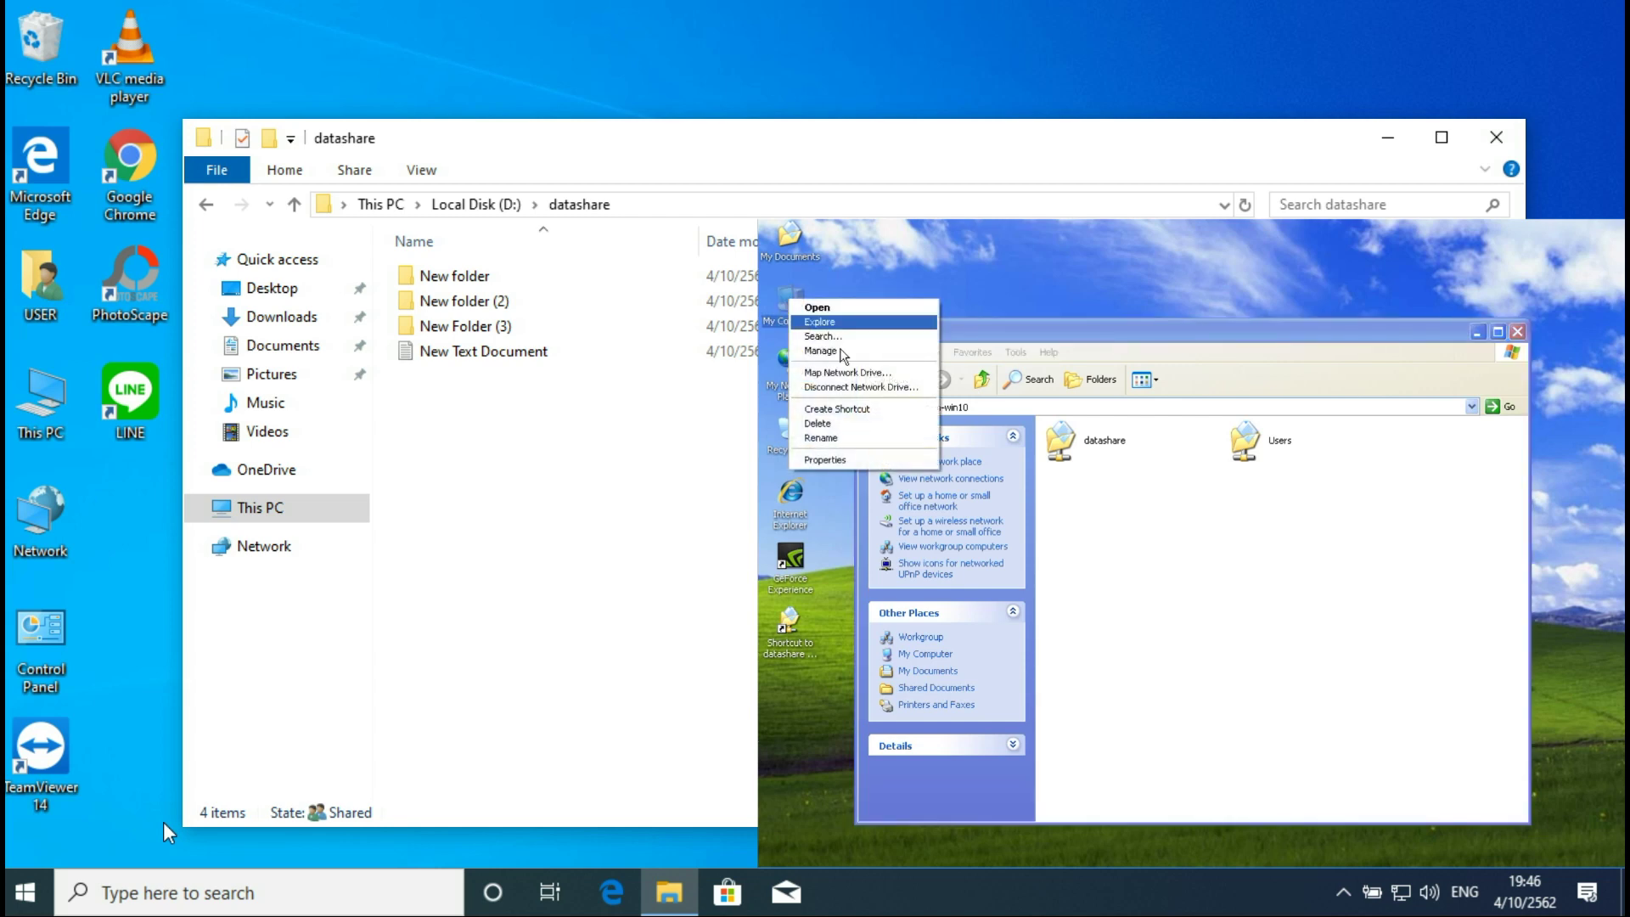
pyautogui.click(847, 374)
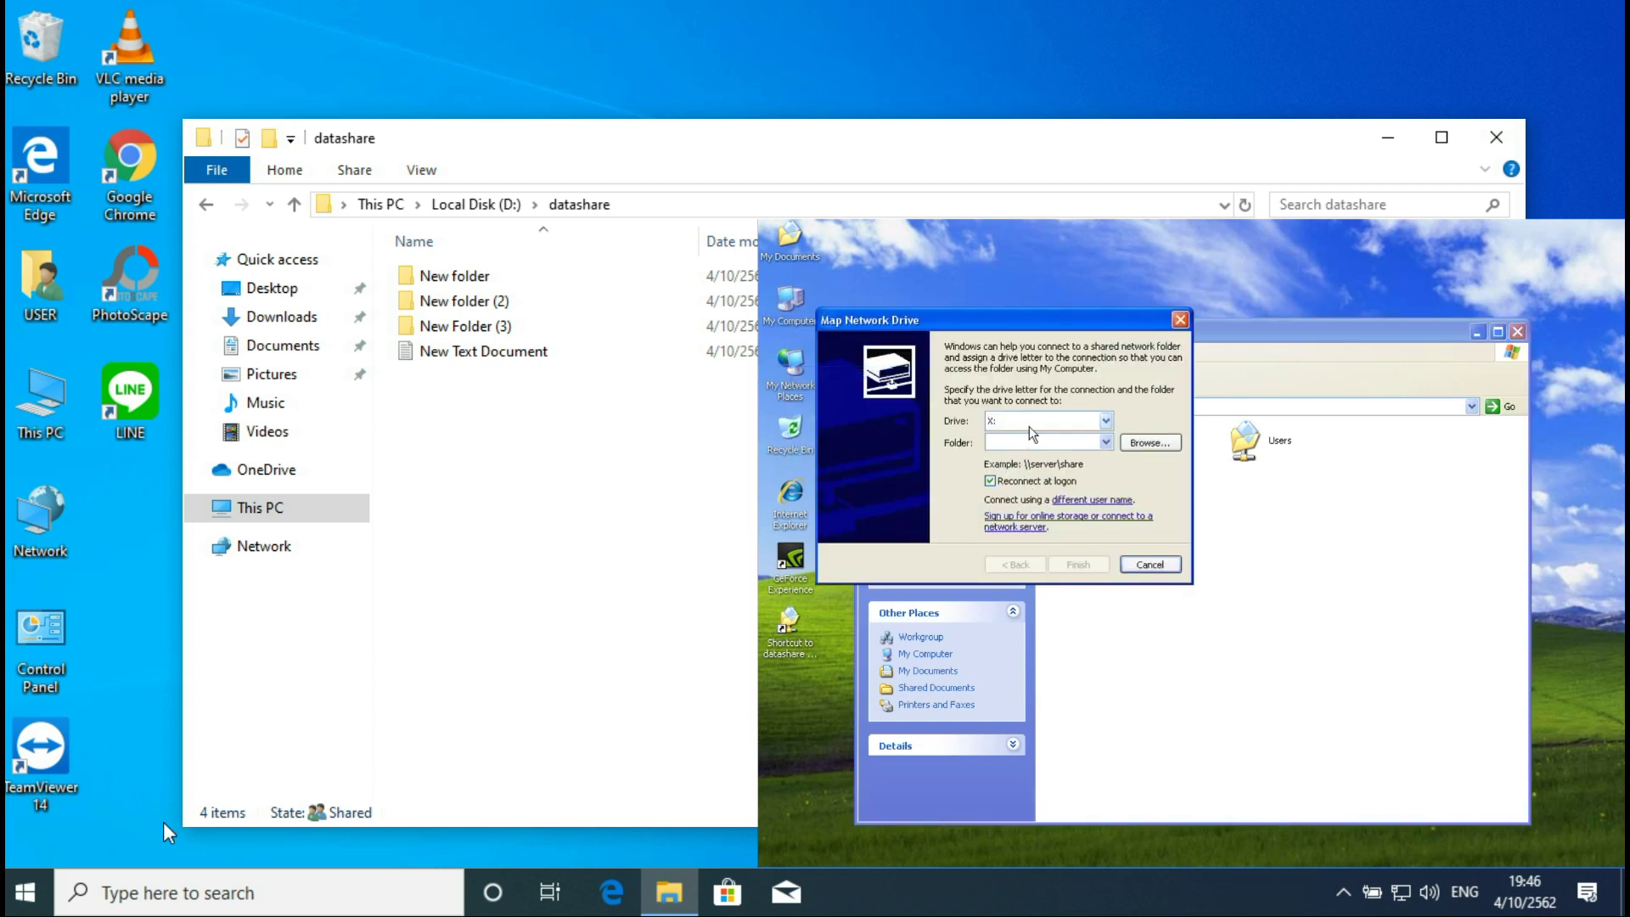
pyautogui.click(1106, 442)
pyautogui.click(1061, 458)
pyautogui.click(997, 442)
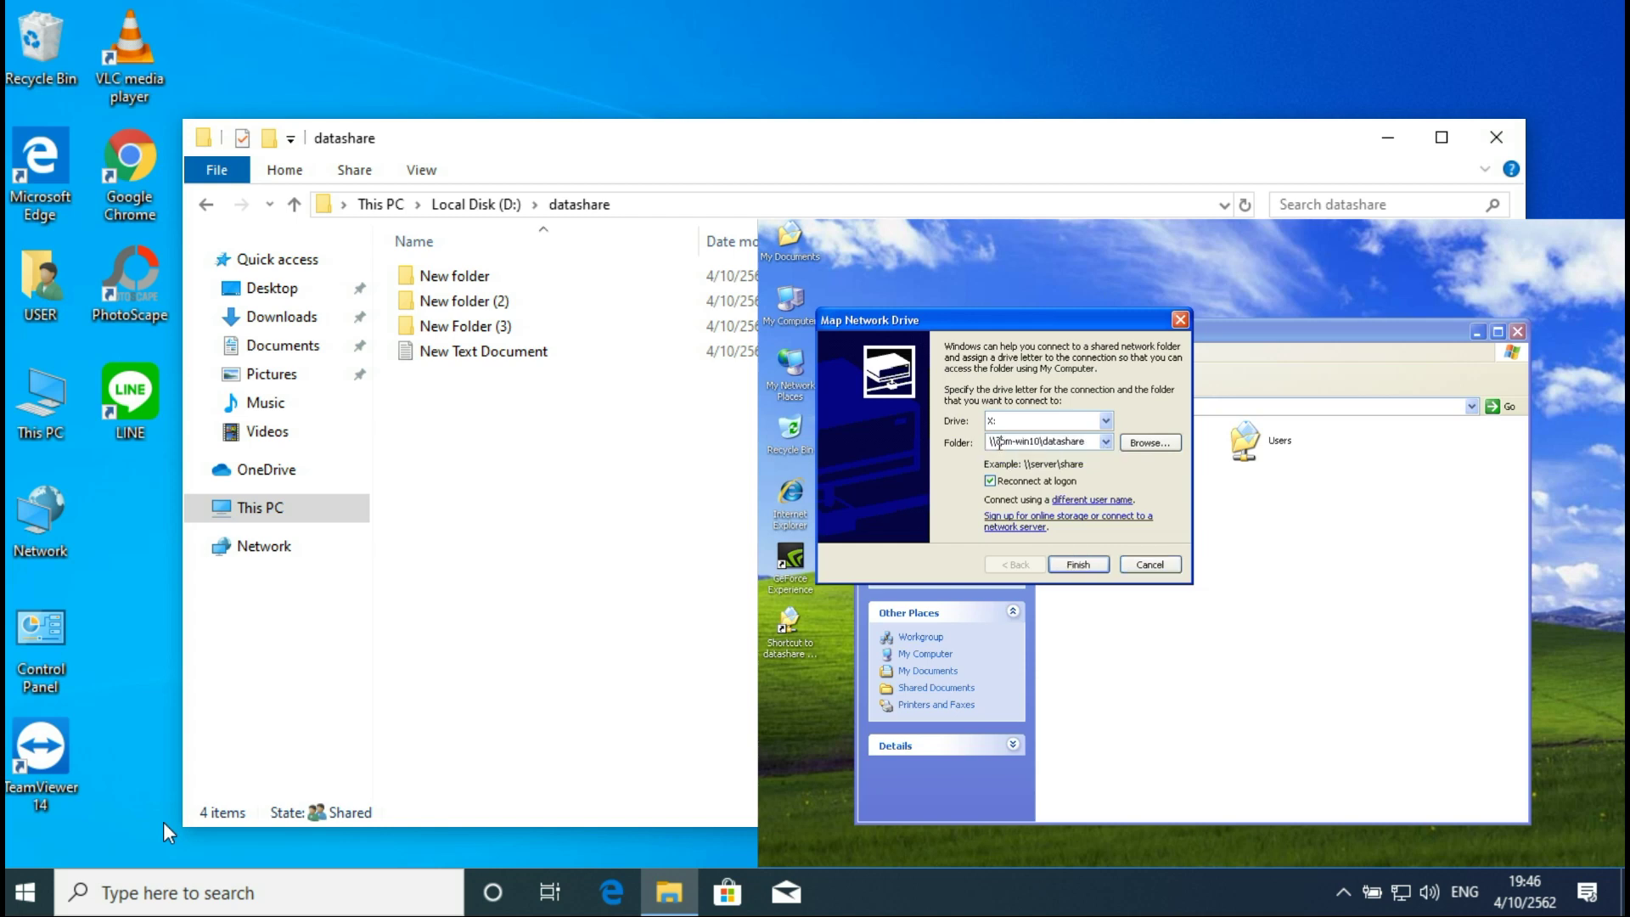
pyautogui.moveTo(998, 442); pyautogui.dragTo(1033, 448)
pyautogui.click(1033, 447)
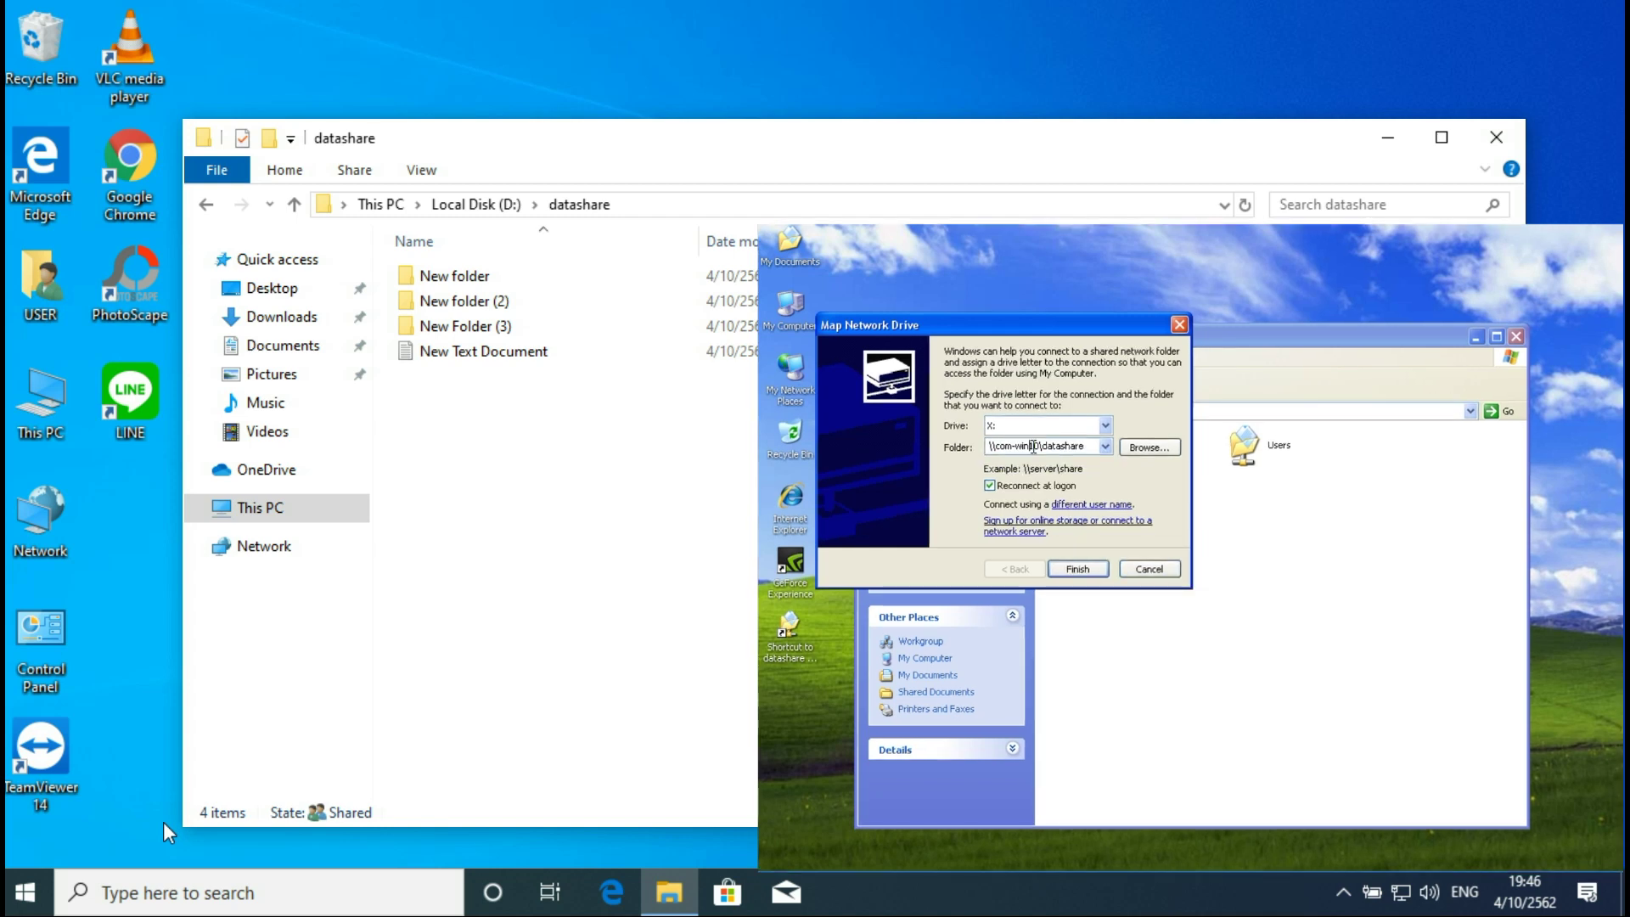
pyautogui.press('Delete')
pyautogui.press('Delete')
pyautogui.press('Delete')
pyautogui.press('Delete')
pyautogui.press('Delete')
pyautogui.press('Delete')
pyautogui.press('Delete')
pyautogui.press('Delete')
pyautogui.press('Delete')
pyautogui.press('Delete')
pyautogui.write('192.168.1.61\\')
# Step: Connect as the guest user with its password and finish mapping drive X:
pyautogui.click(1099, 507)
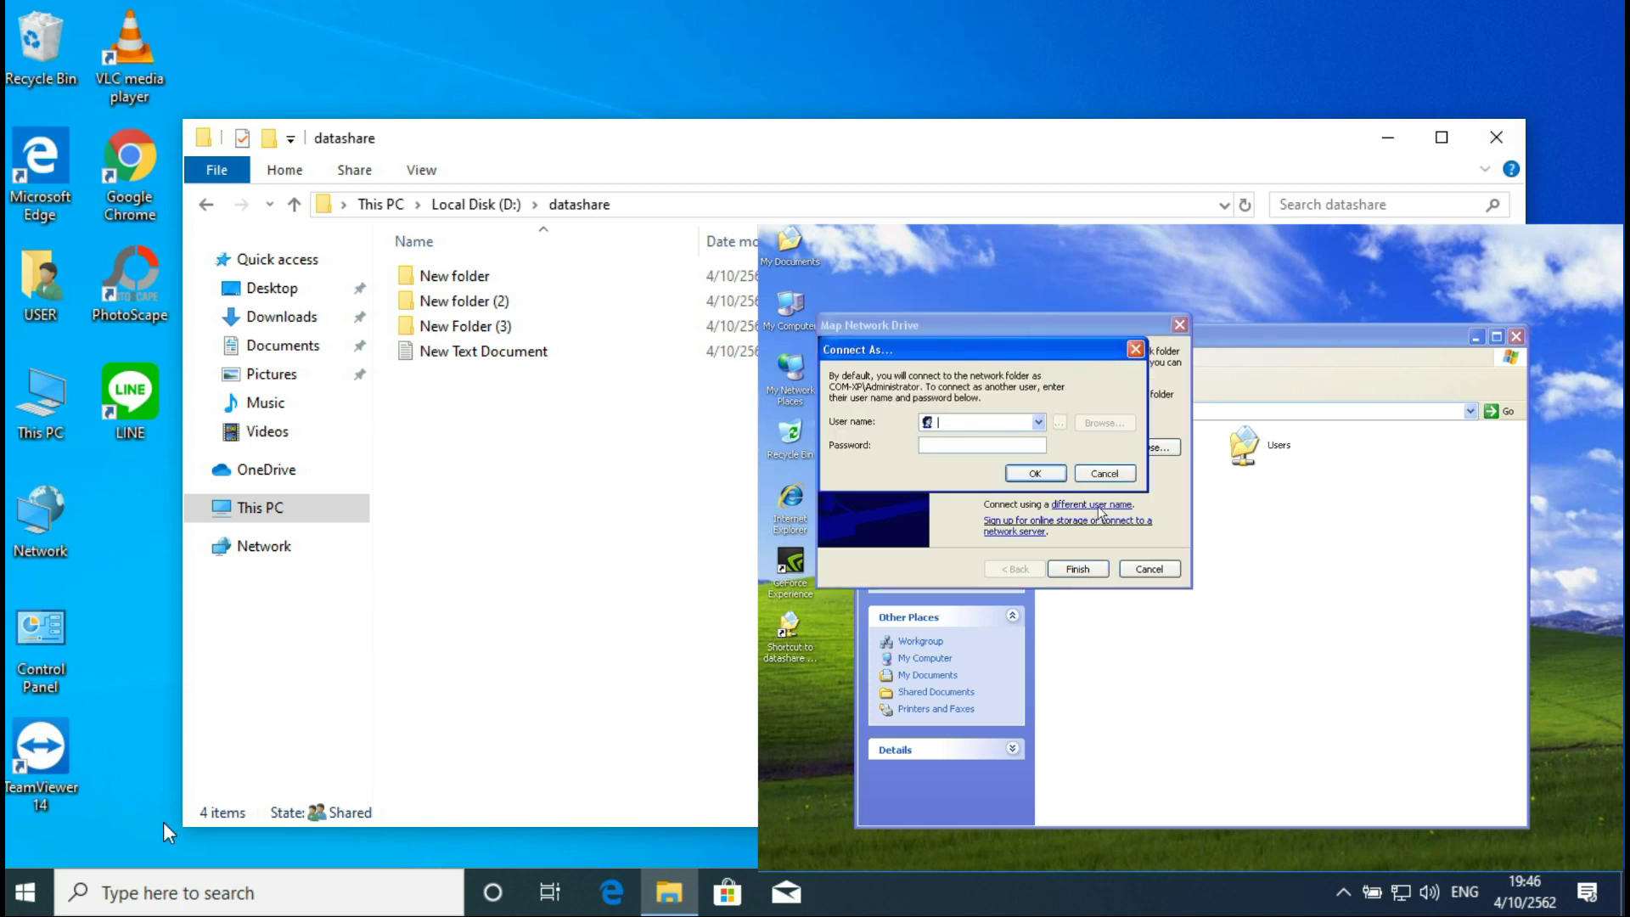
pyautogui.write('gues')
pyautogui.write('•••••')
pyautogui.click(1034, 475)
pyautogui.click(1067, 569)
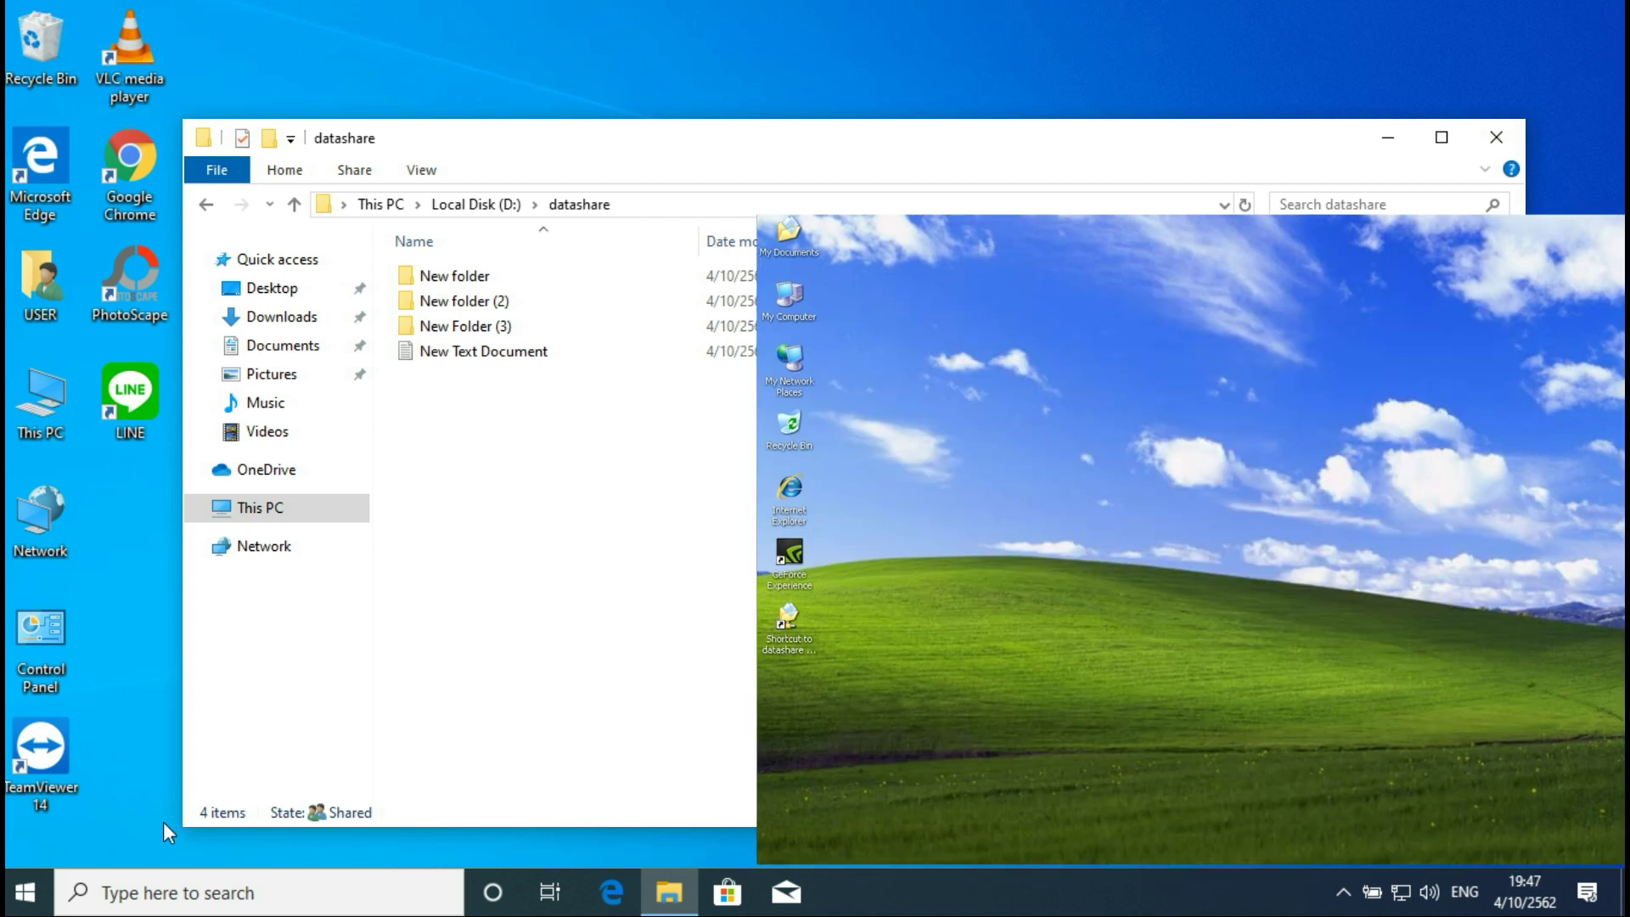
# Step: Run \\192.168.1.61 on XP, then open This PC's Properties on Windows 10 to see COM-WIN10 details
pyautogui.click(795, 851)
pyautogui.click(952, 783)
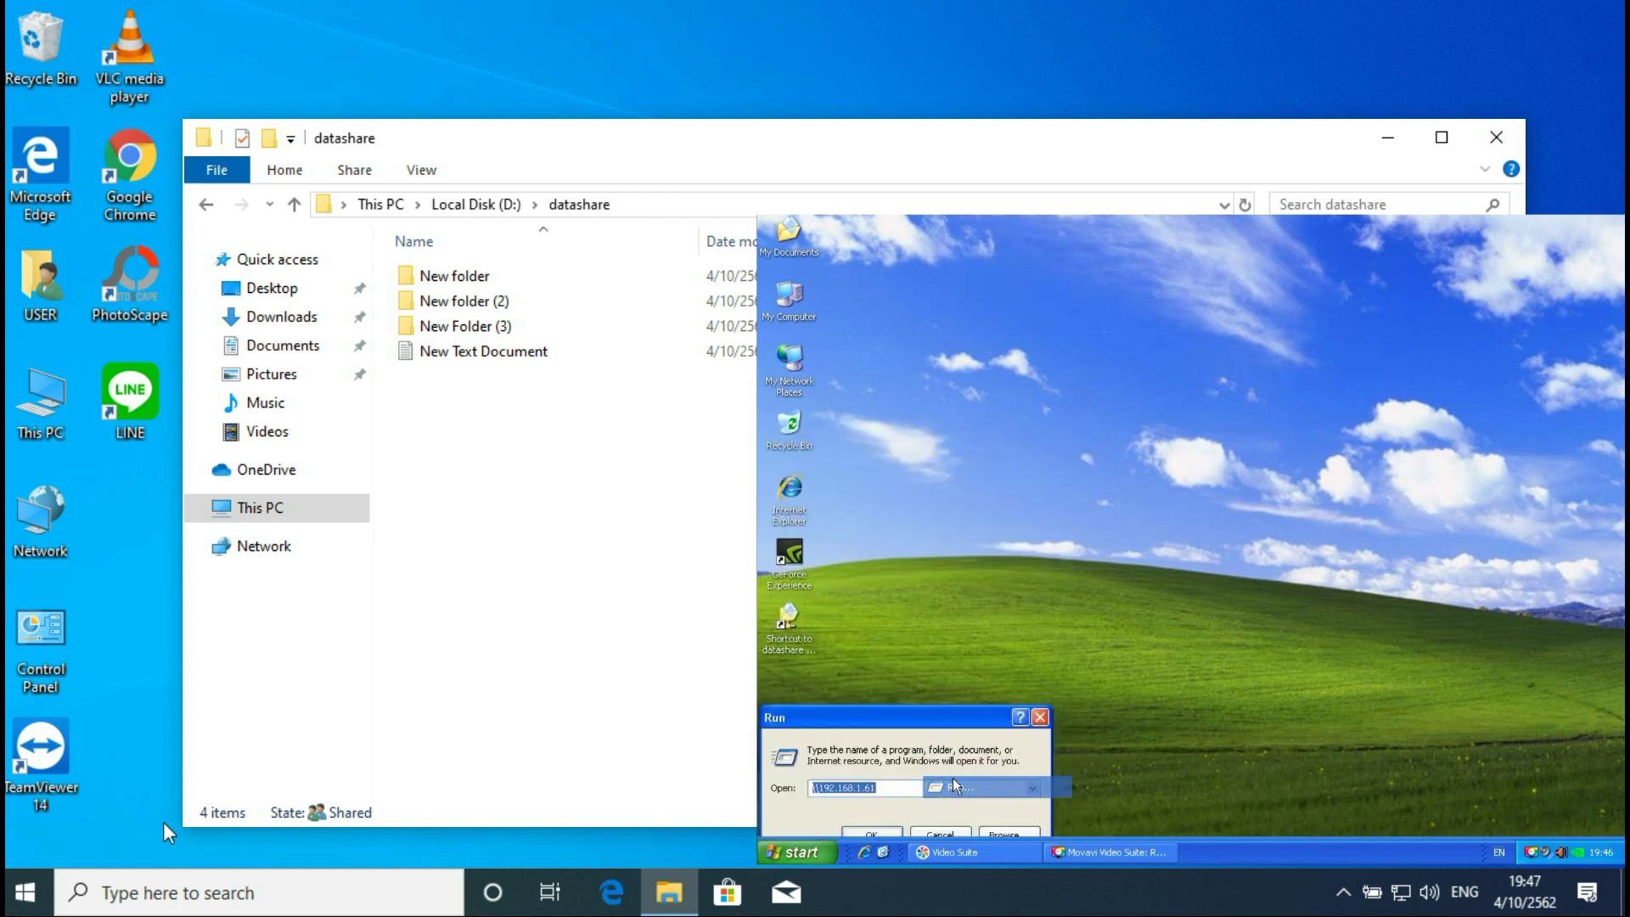
pyautogui.click(873, 835)
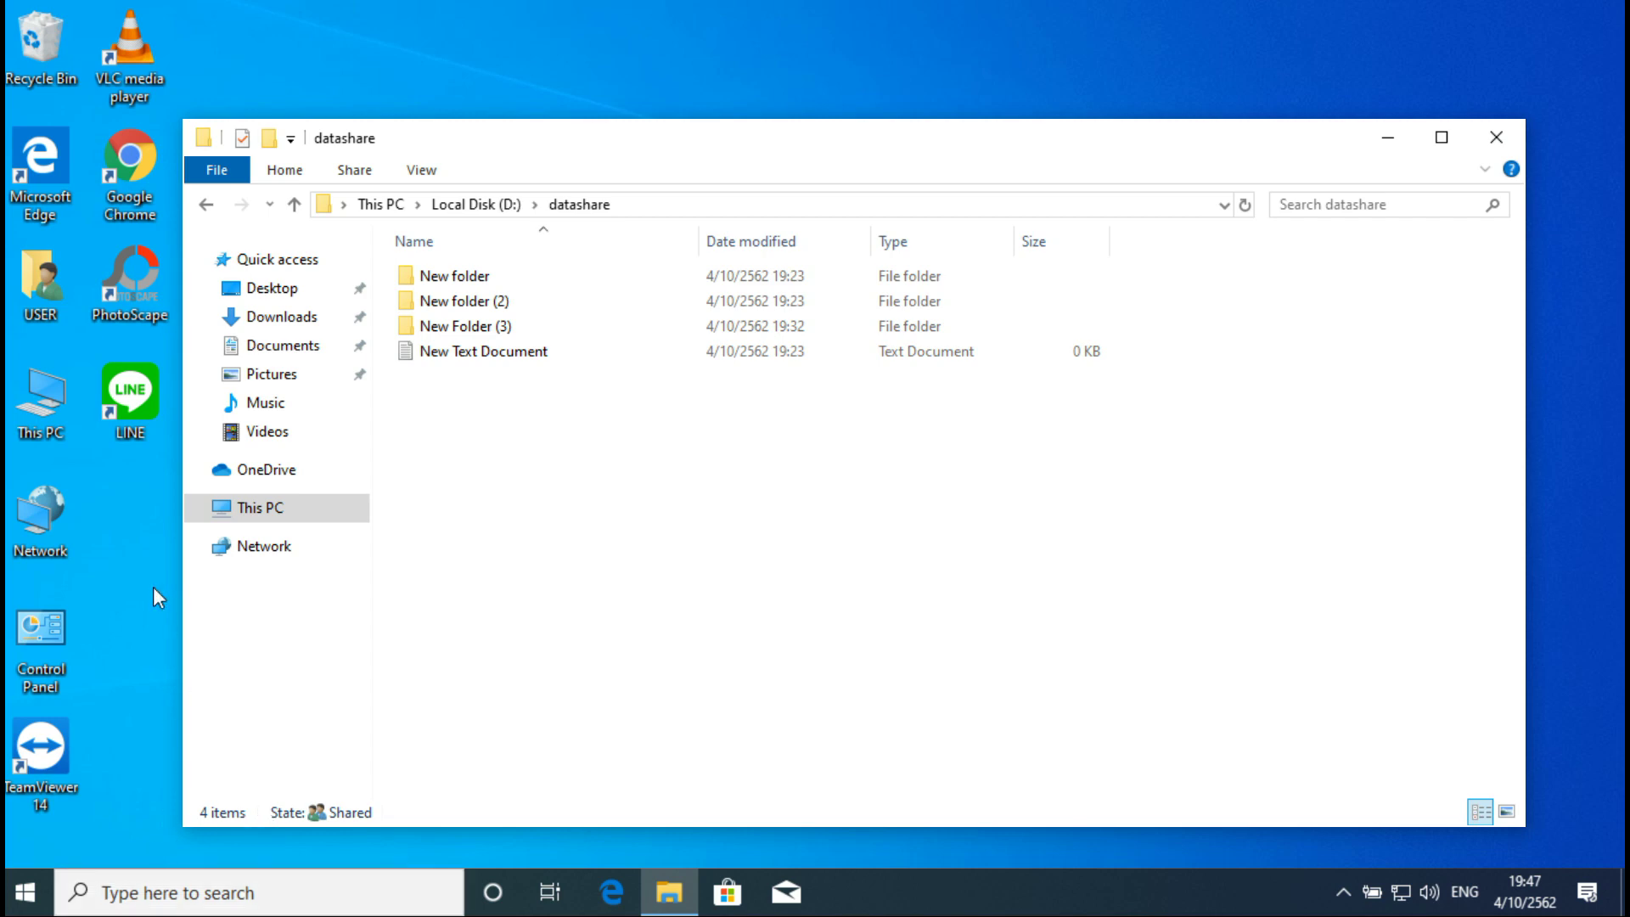
pyautogui.rightClick(49, 413)
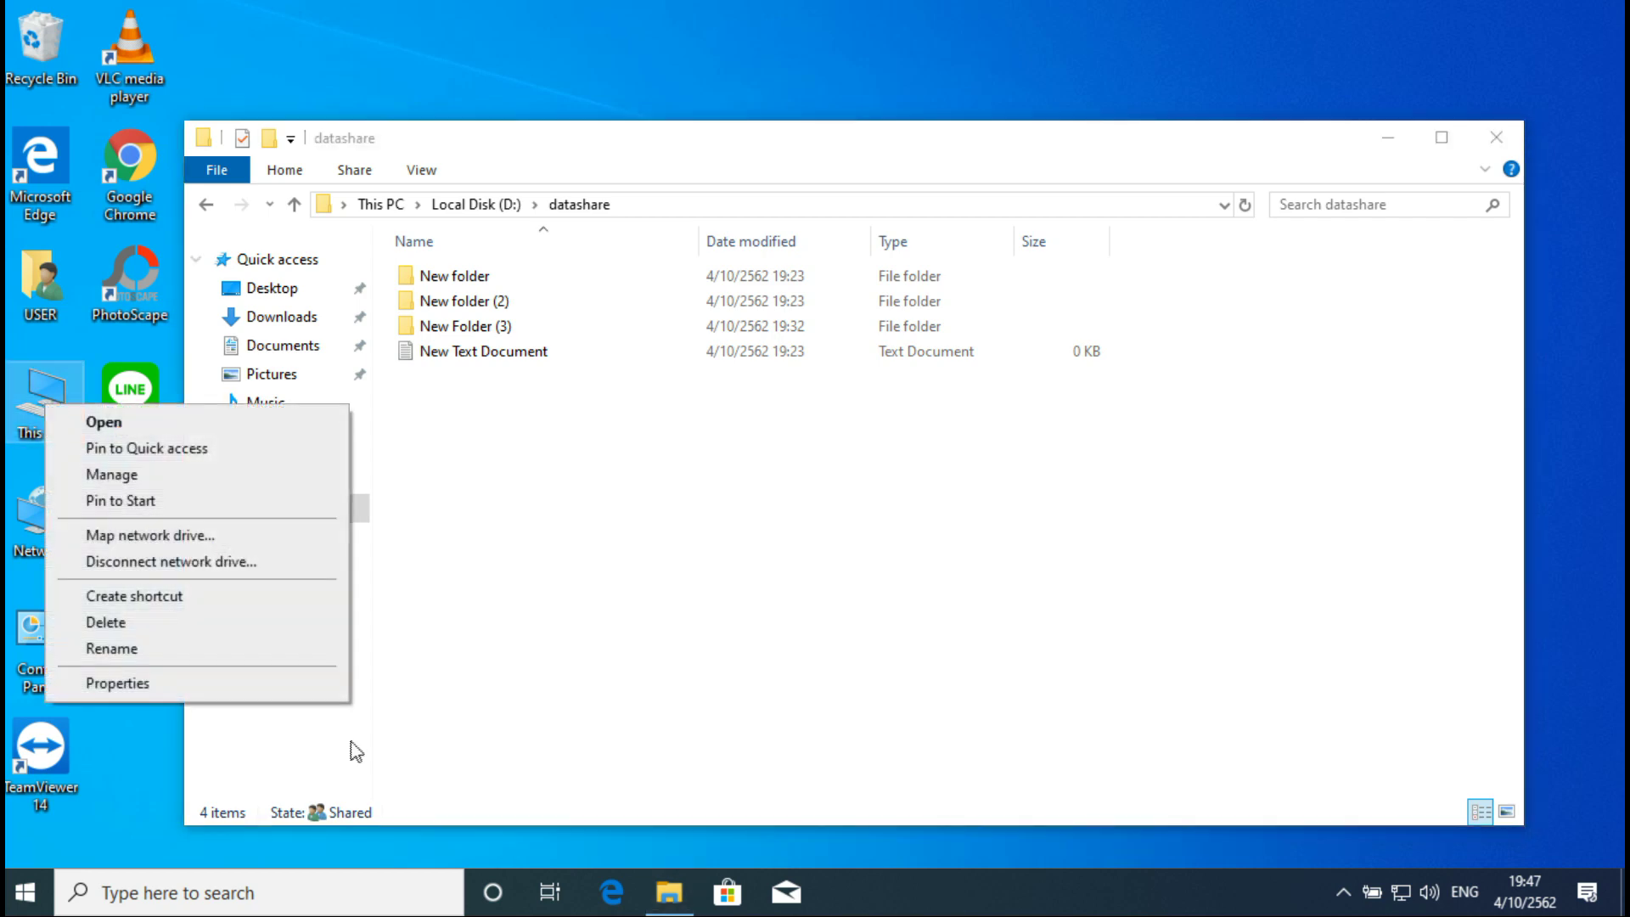
pyautogui.click(268, 684)
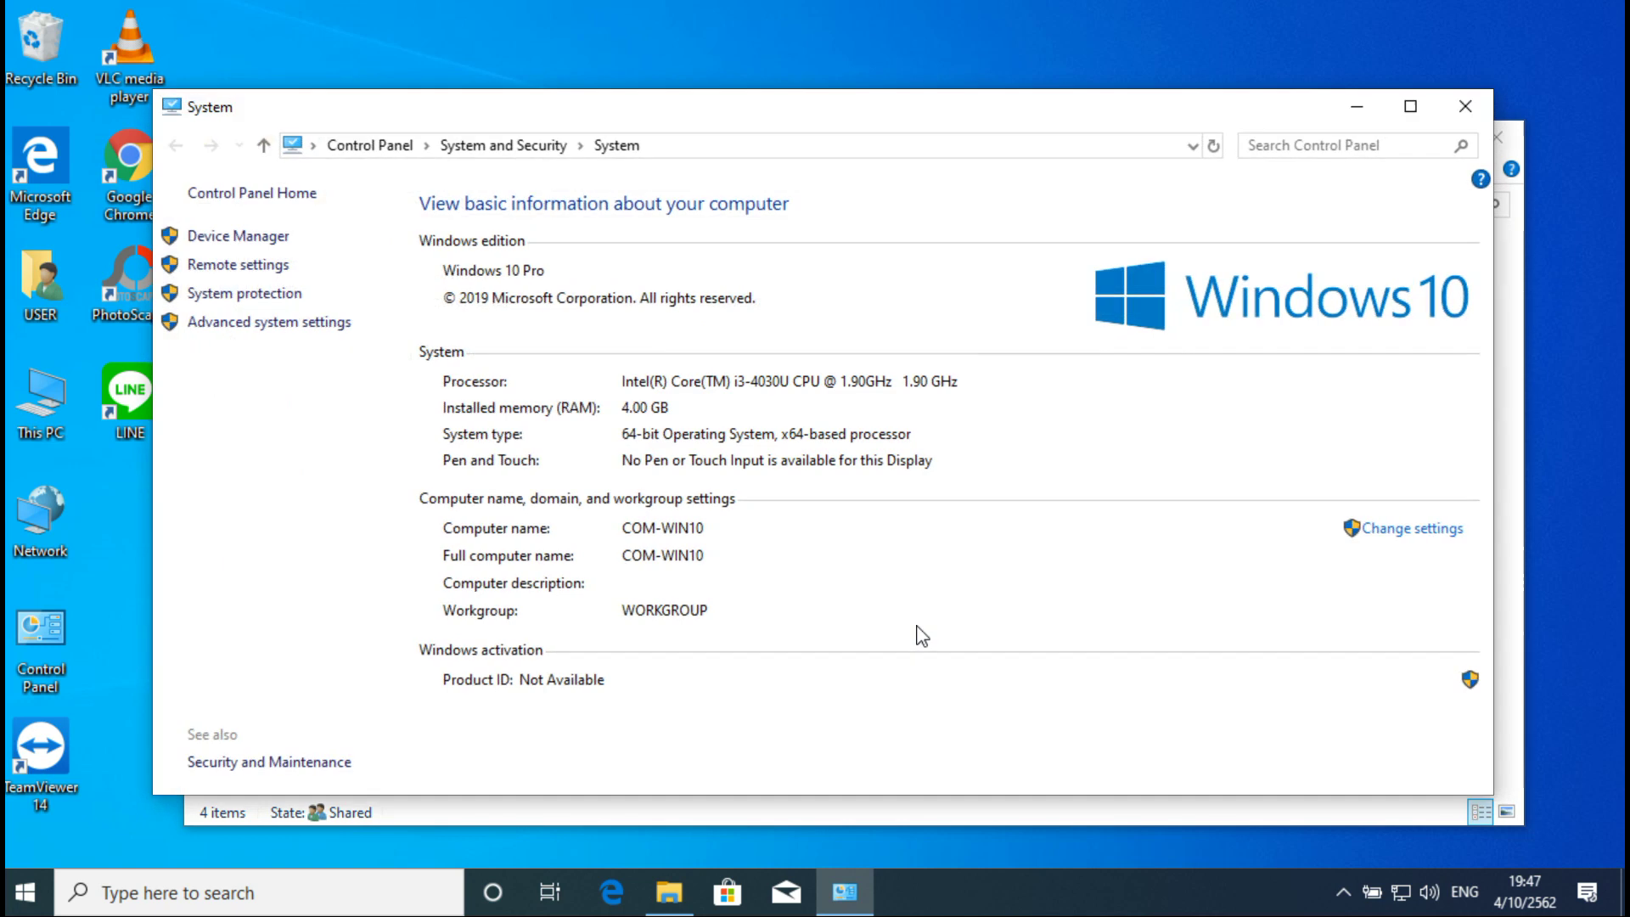